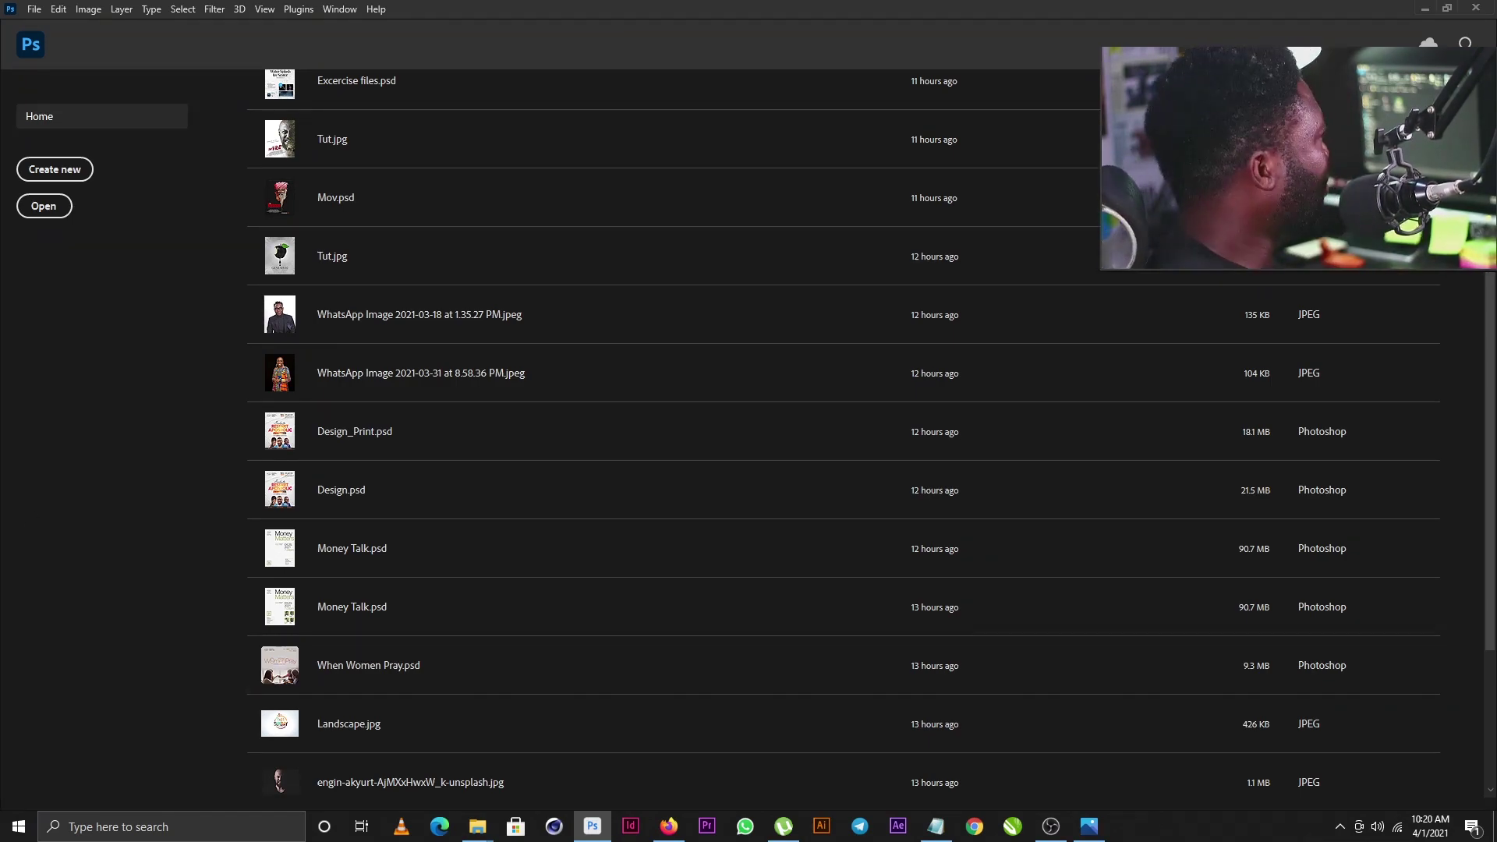
Create a new document named The Vile, 1024 × 1280 pixels at 100 pixels/inch
click(42, 7)
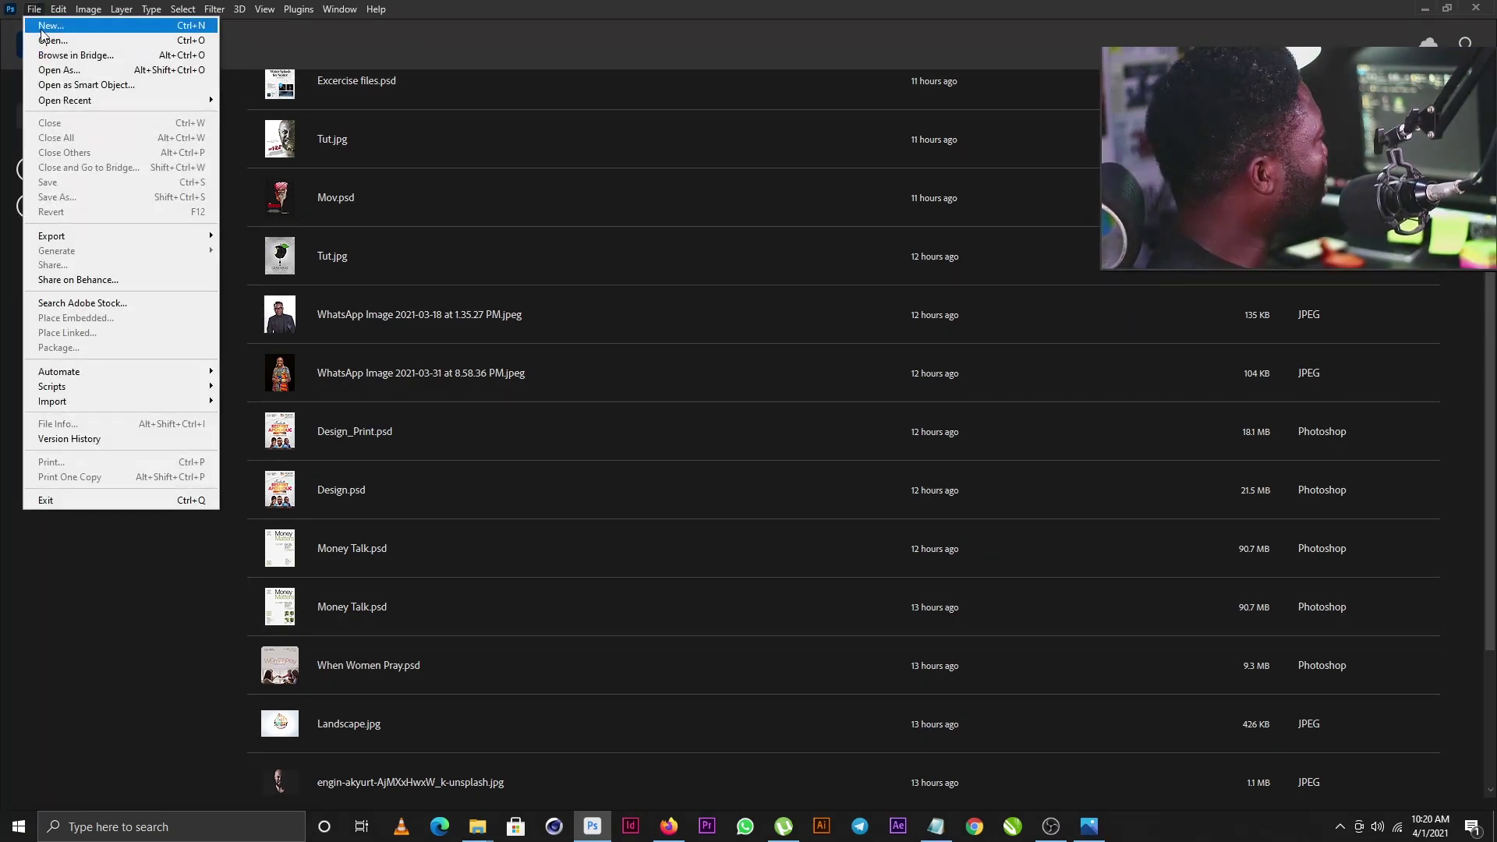
click(674, 320)
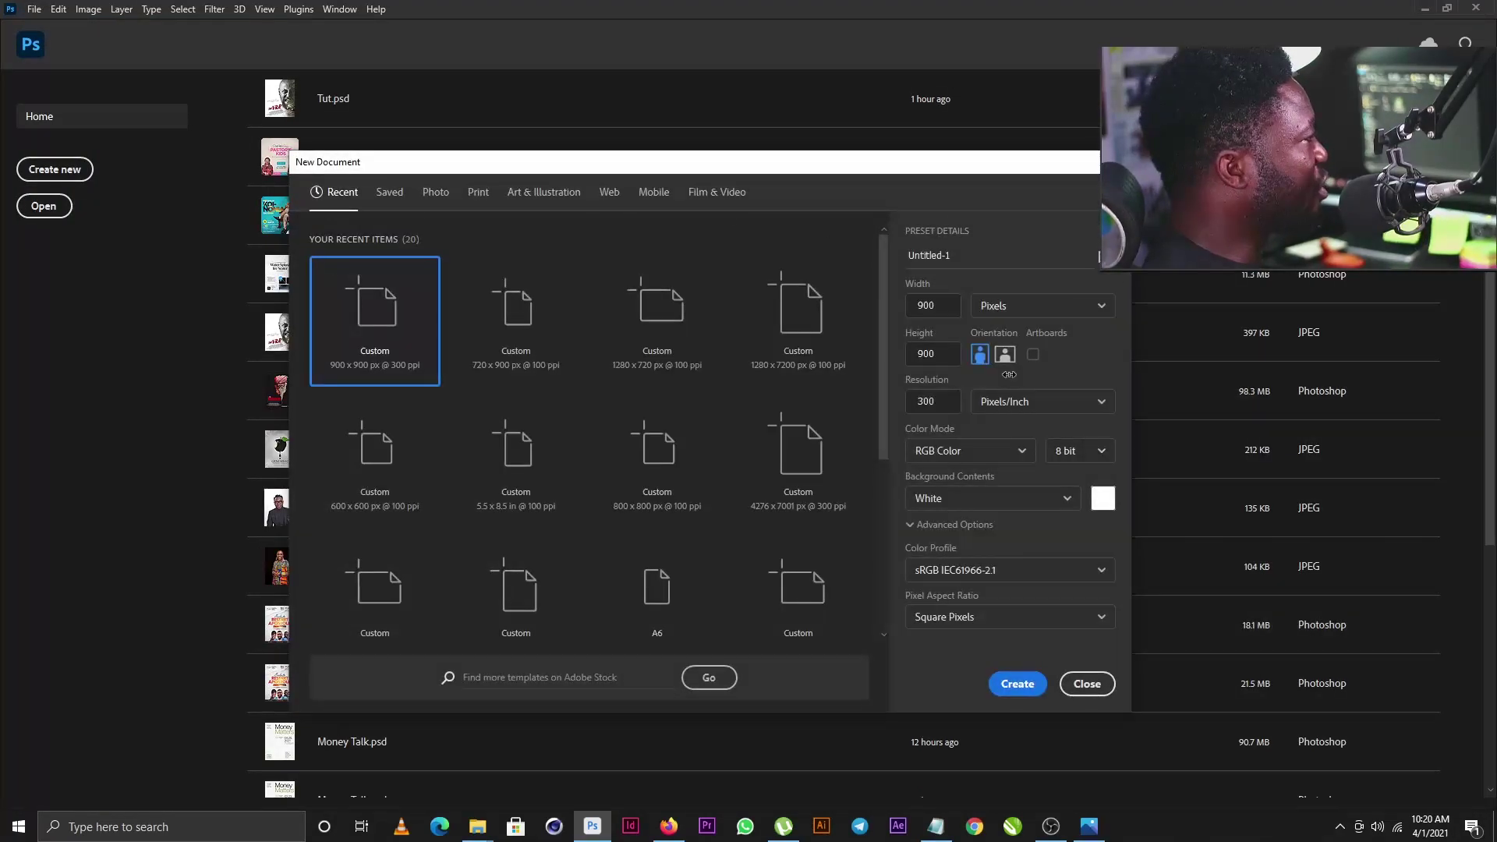
click(942, 308)
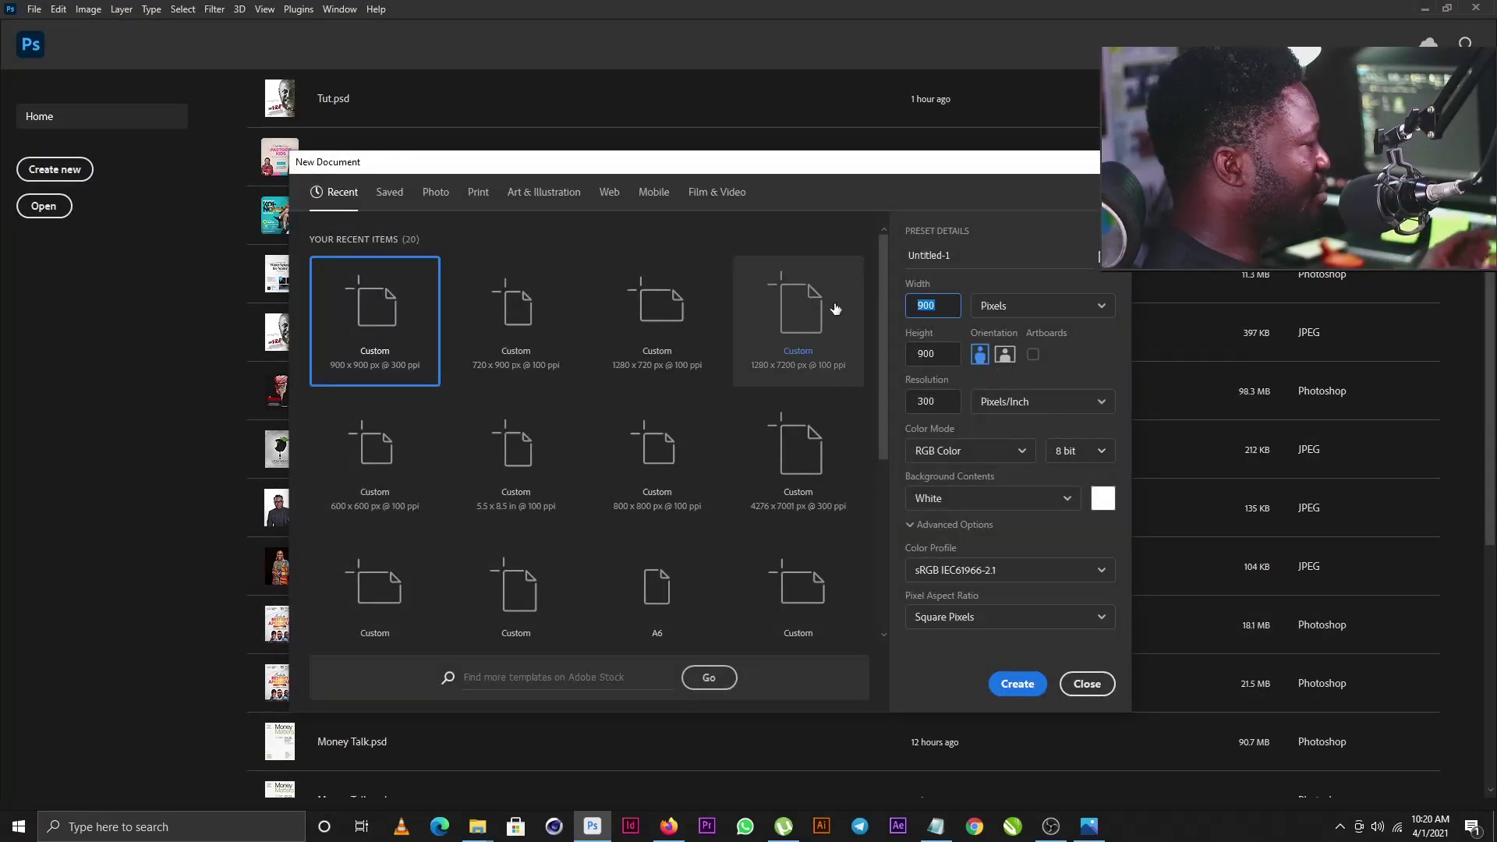
text(10)
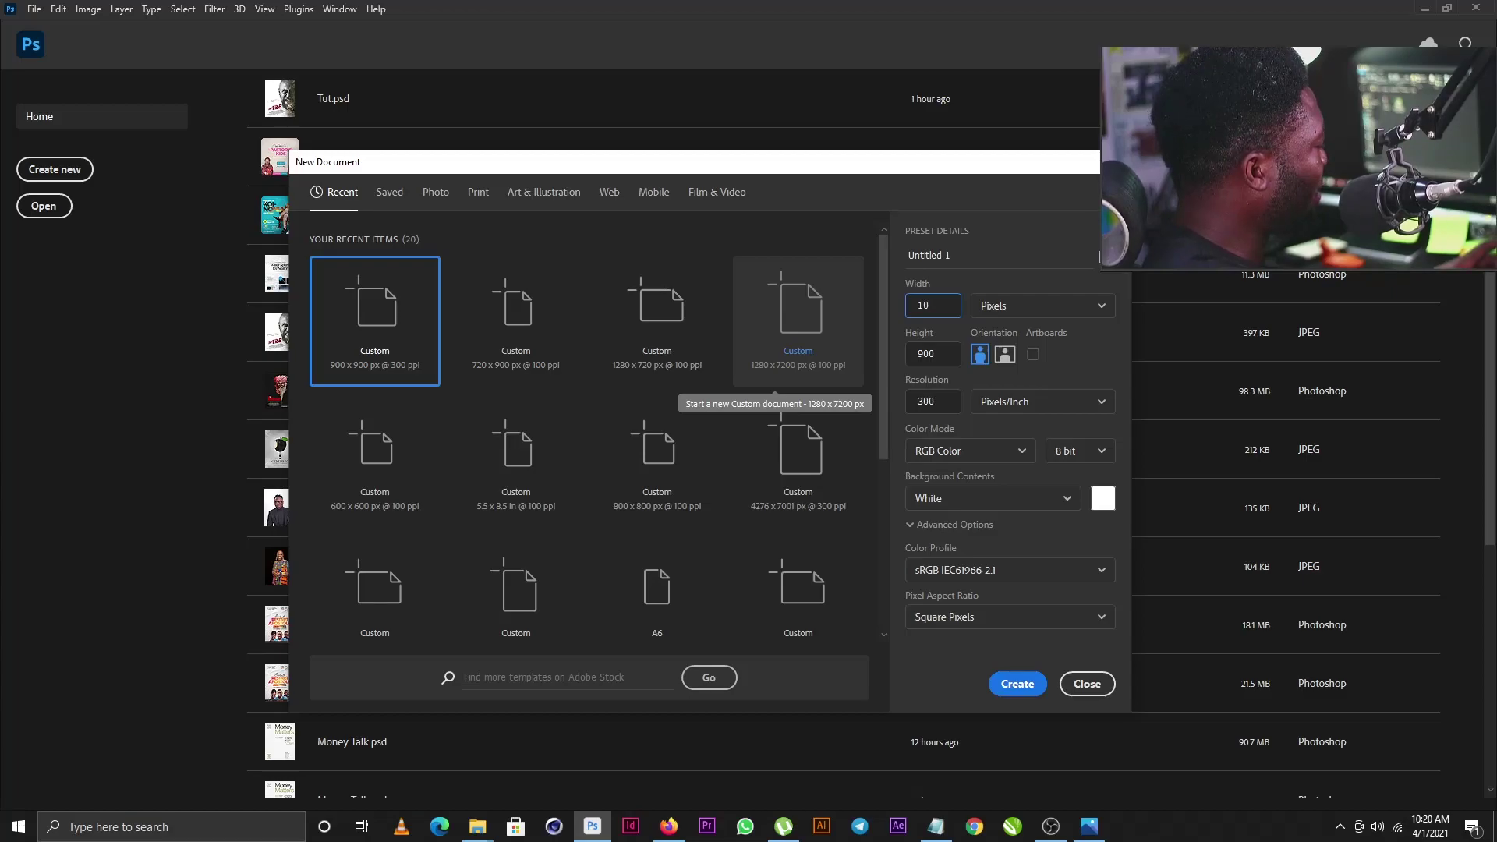
text(24)
key(Tab)
text(1280)
key(Tab)
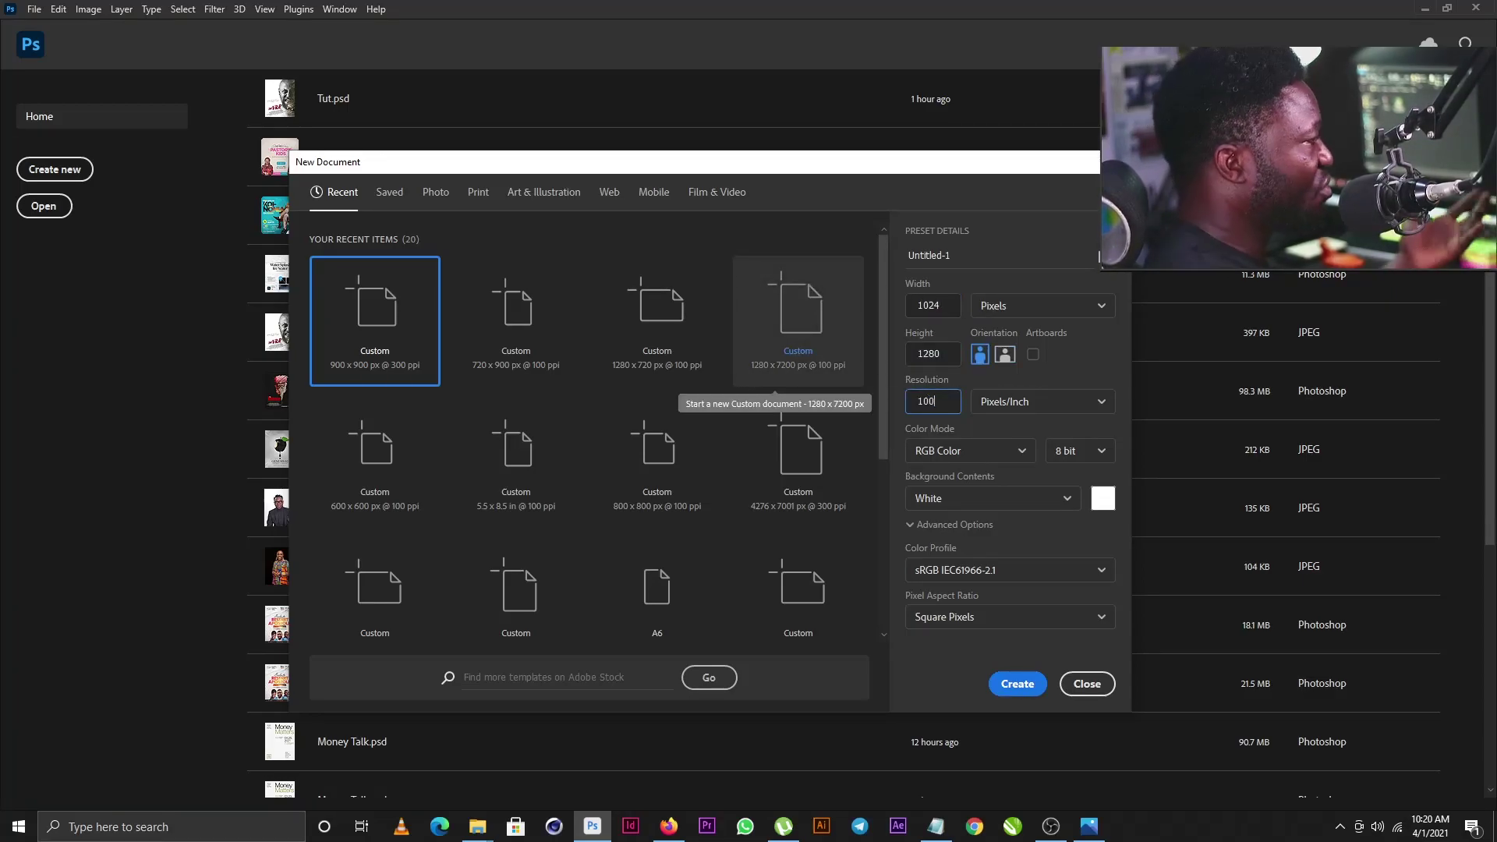
click(959, 261)
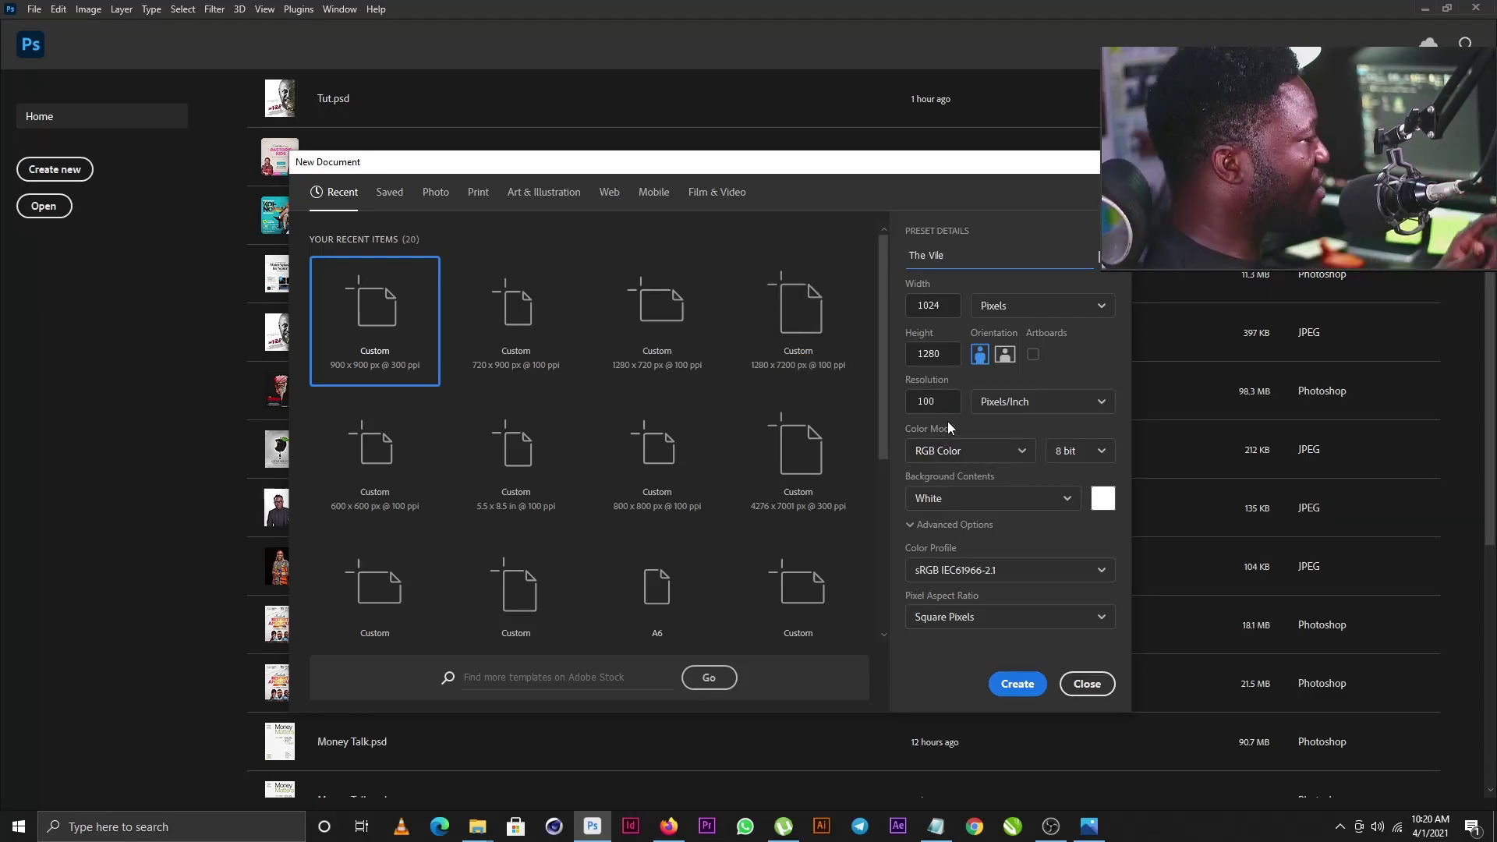
click(1005, 685)
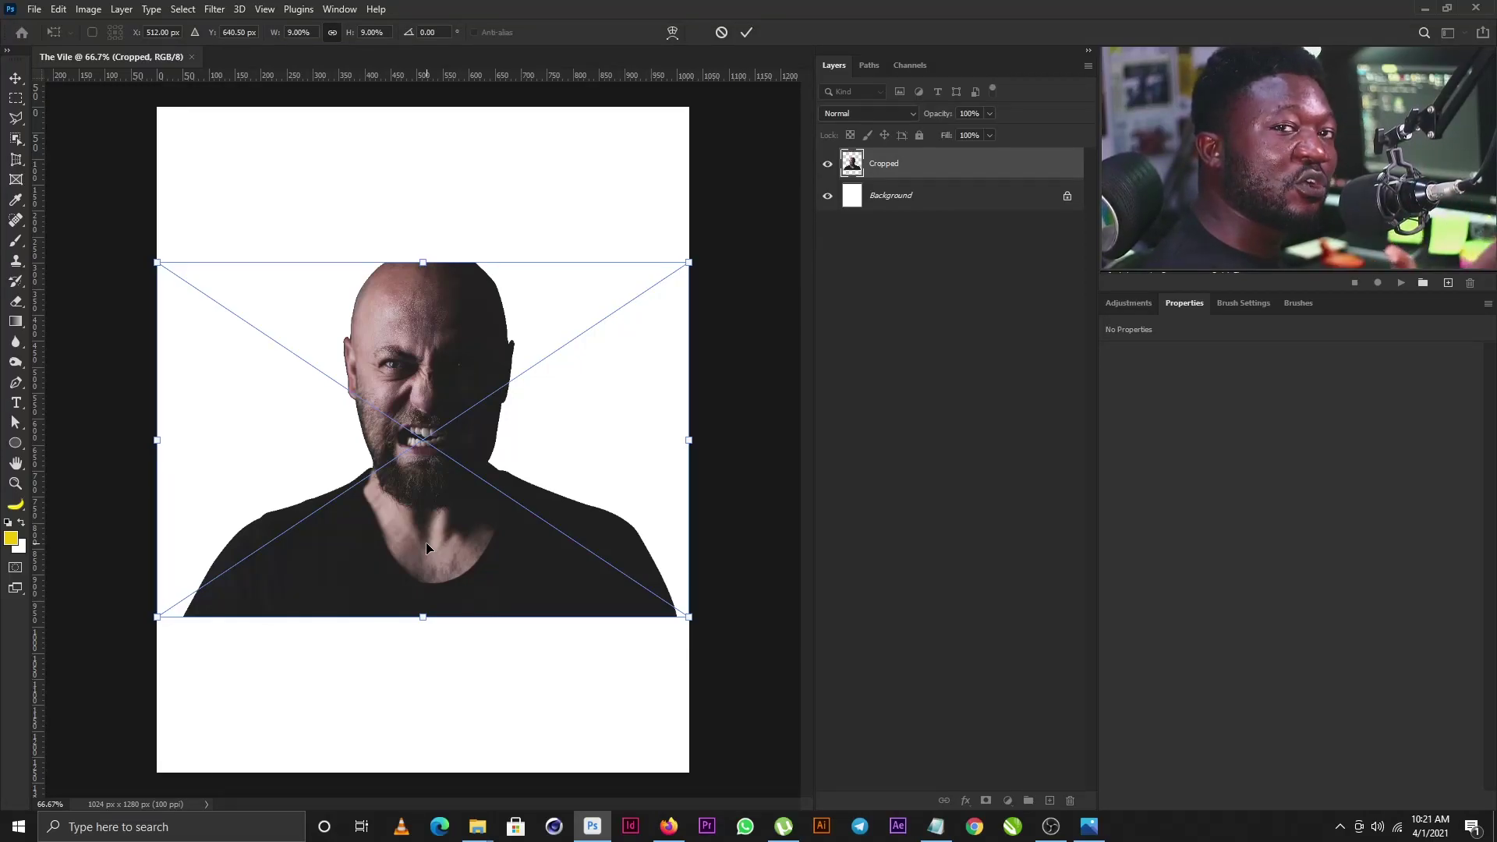
Enlarge the placed Cropped portrait to about 1940 px wide and shift it right so the shadowed half of the face meets the canvas edge
drag(688, 262, 958, 65)
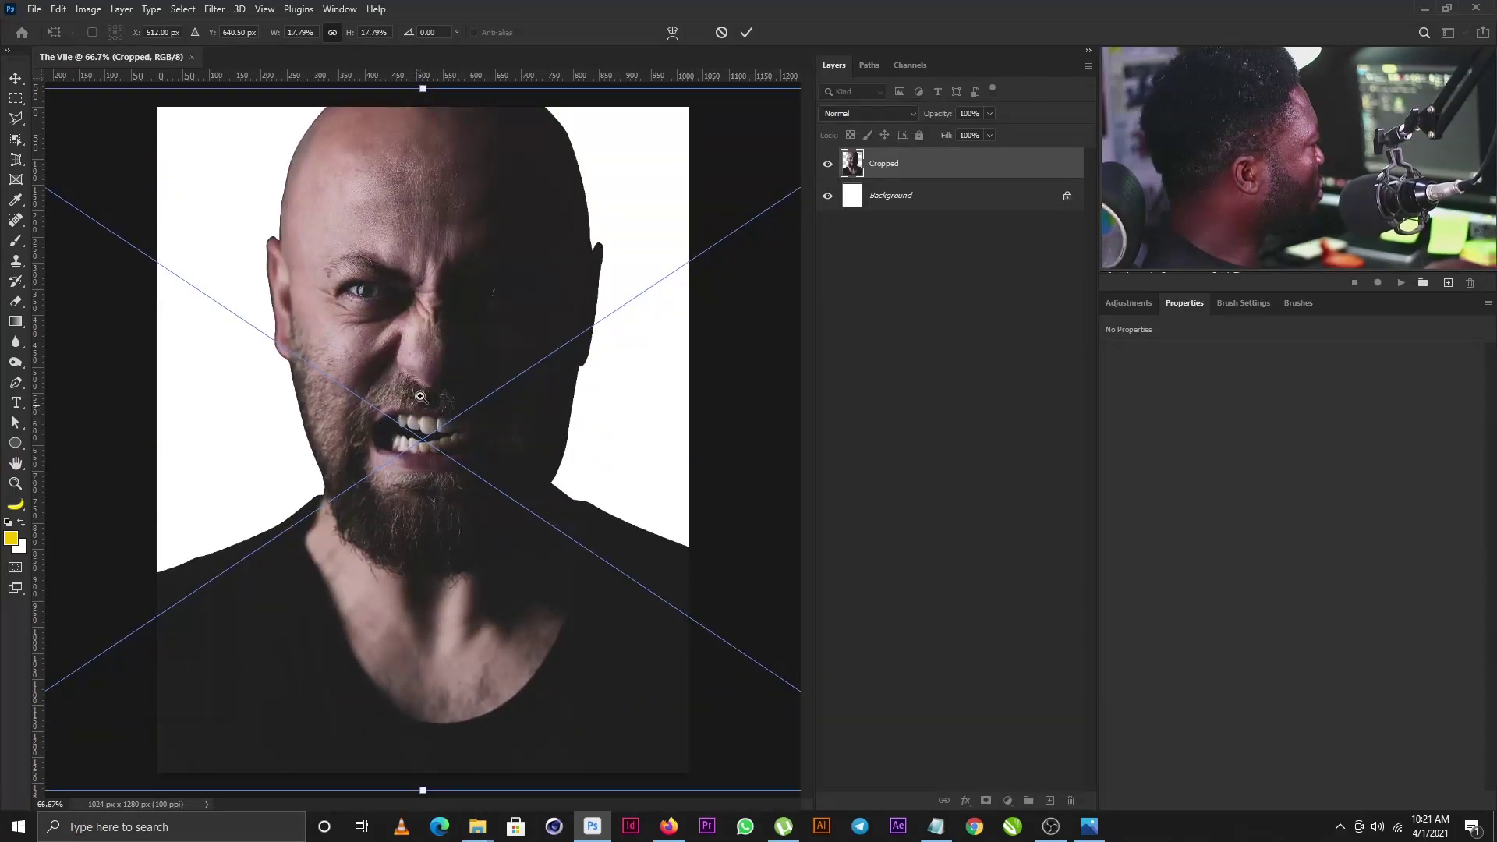
key(ctrl+minus)
drag(411, 429, 474, 436)
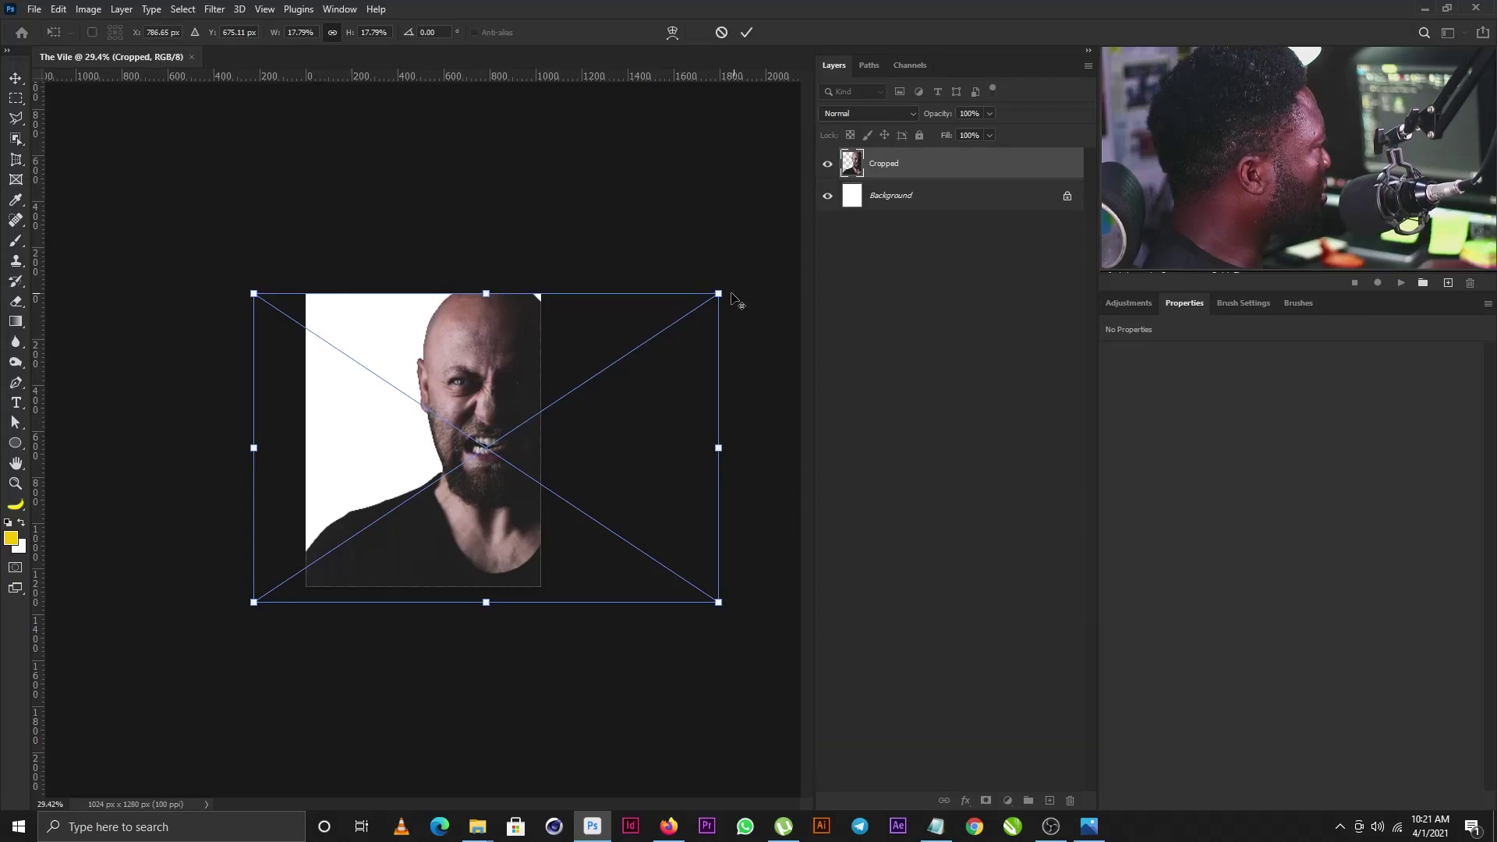
drag(718, 293, 714, 294)
key(Return)
key(ctrl+plus)
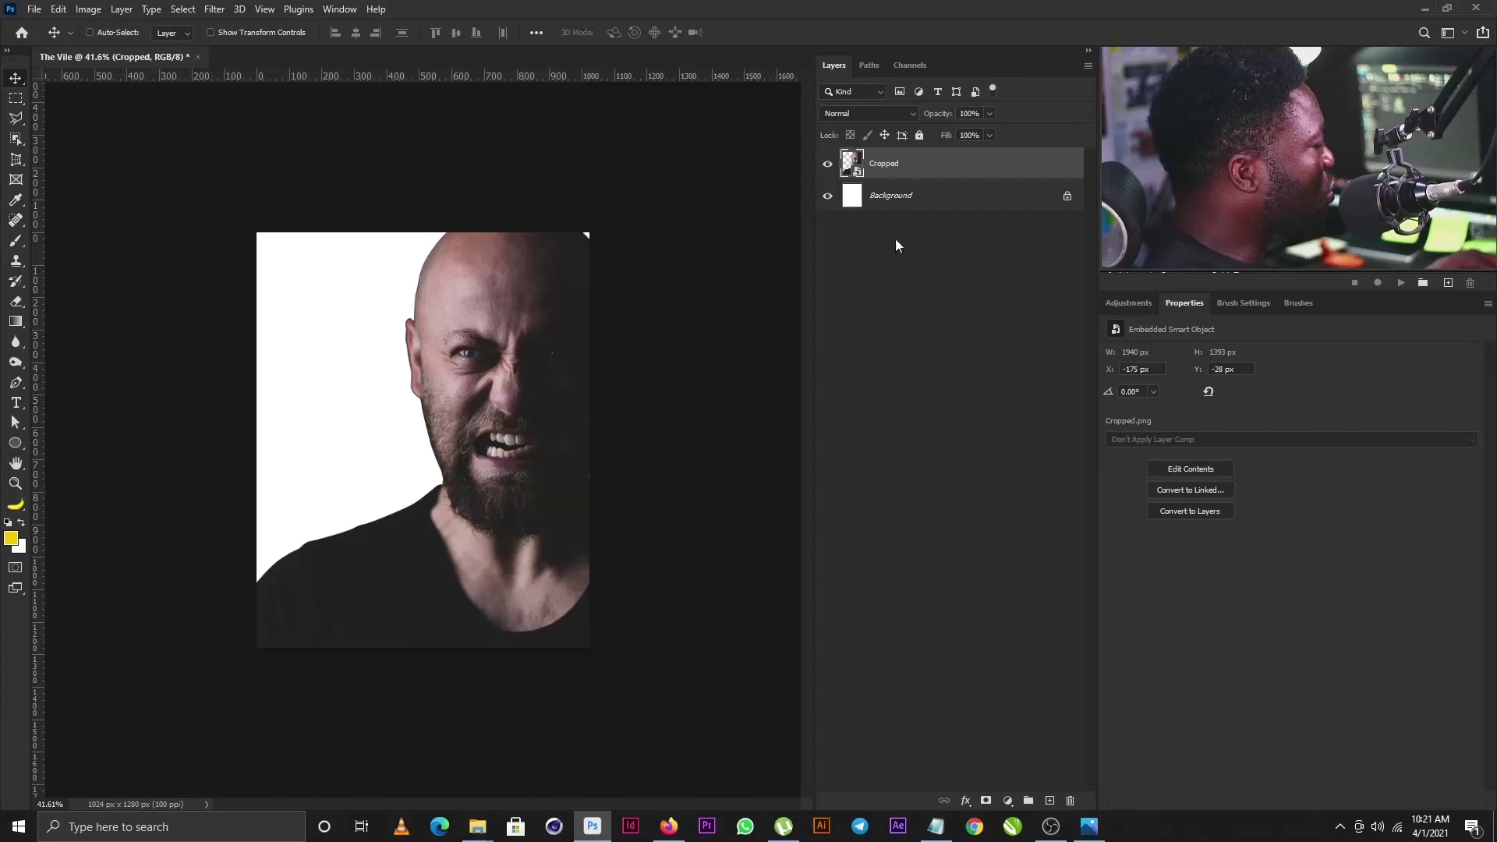
Add a layer mask to the Cropped layer and fade out the shirt and shoulder at the lower left with a soft 400 px black brush
click(987, 801)
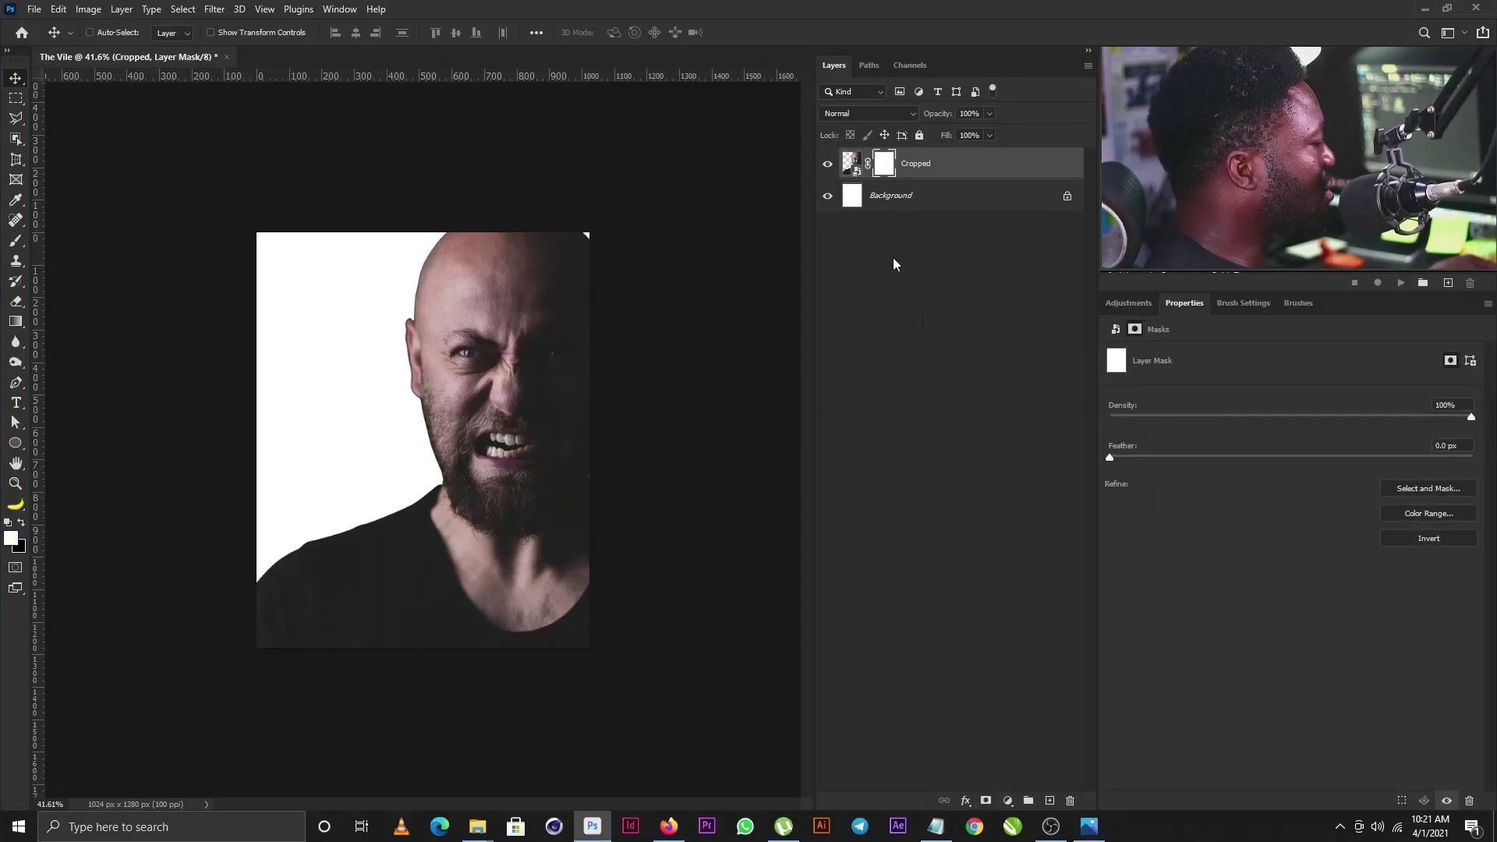
key(b)
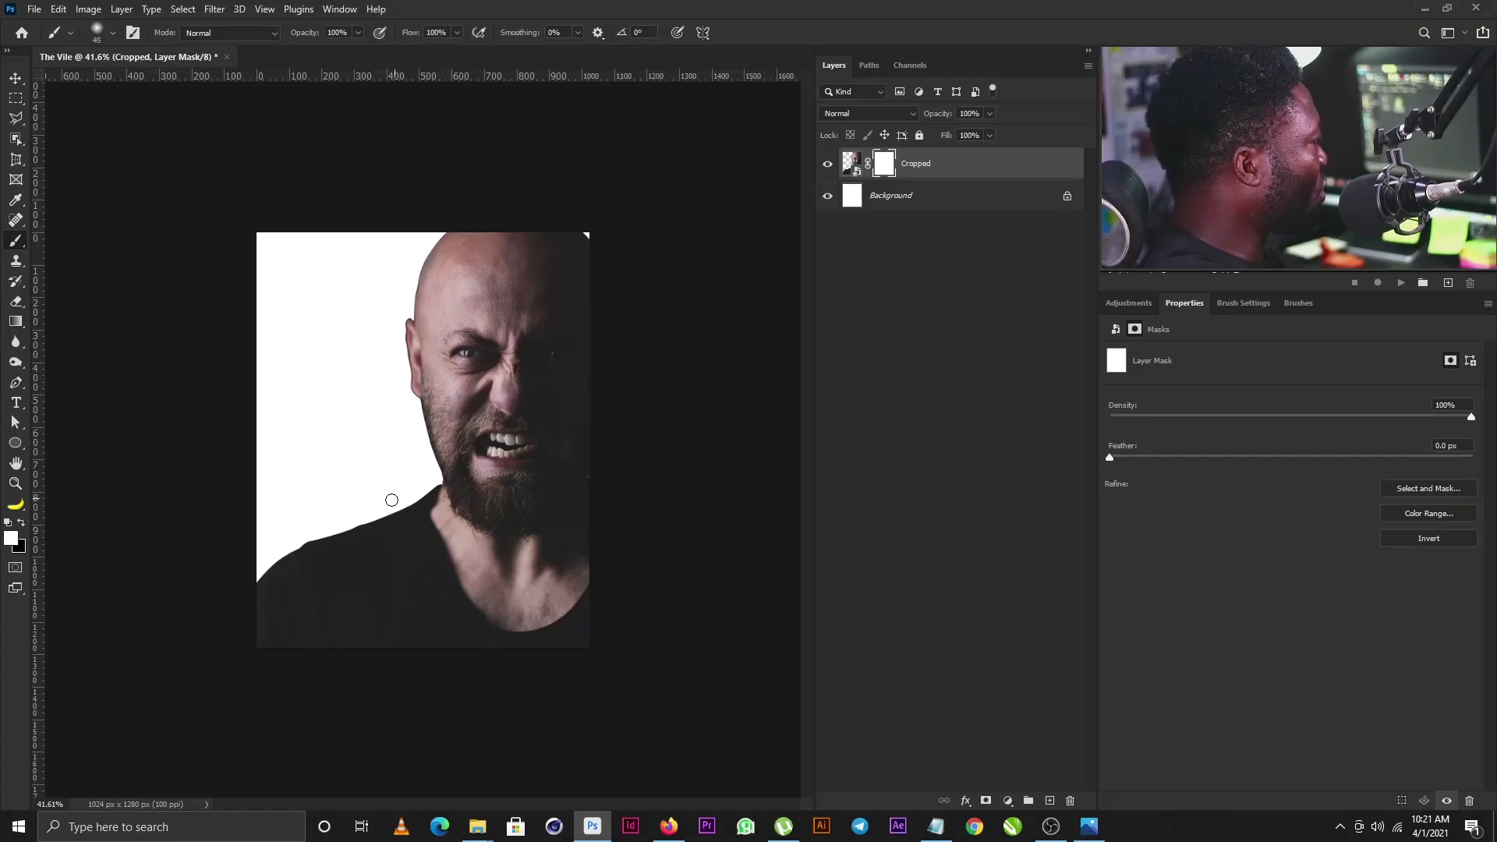
key(bracketright)
key(bracketright)
key(bracketright)
key(bracketright)
key(bracketright)
key(bracketright)
key(bracketright)
key(bracketright)
key(bracketright)
key(bracketright)
key(bracketright)
key(bracketright)
key(bracketright)
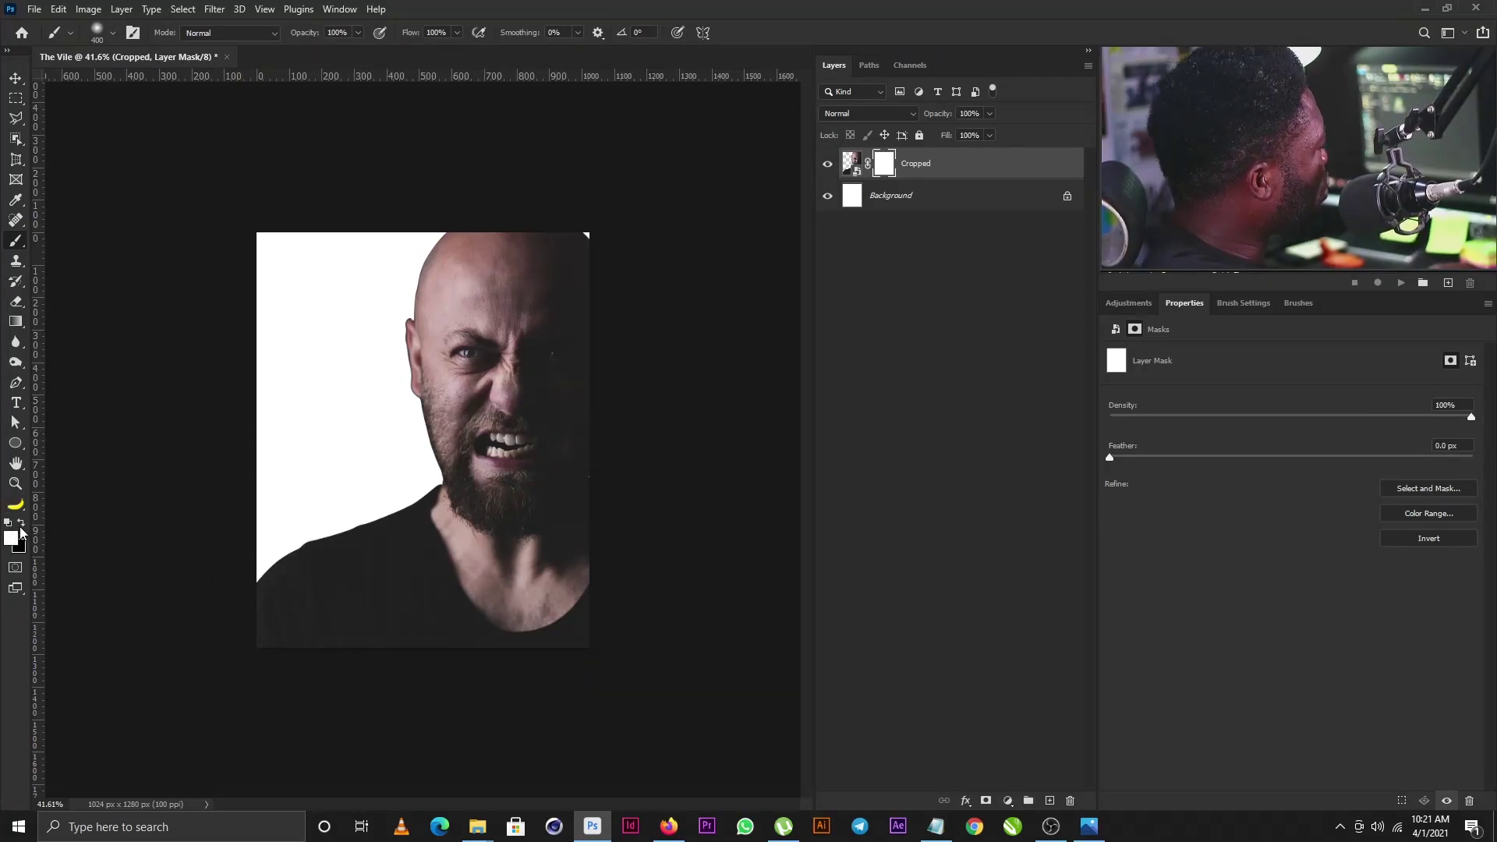
mouse_move(241, 584)
mouse_down()
mouse_move(218, 608)
mouse_move(350, 645)
mouse_move(166, 578)
mouse_move(281, 629)
mouse_move(191, 565)
mouse_move(227, 616)
mouse_move(355, 663)
mouse_up()
scroll(355, 664, up, 4)
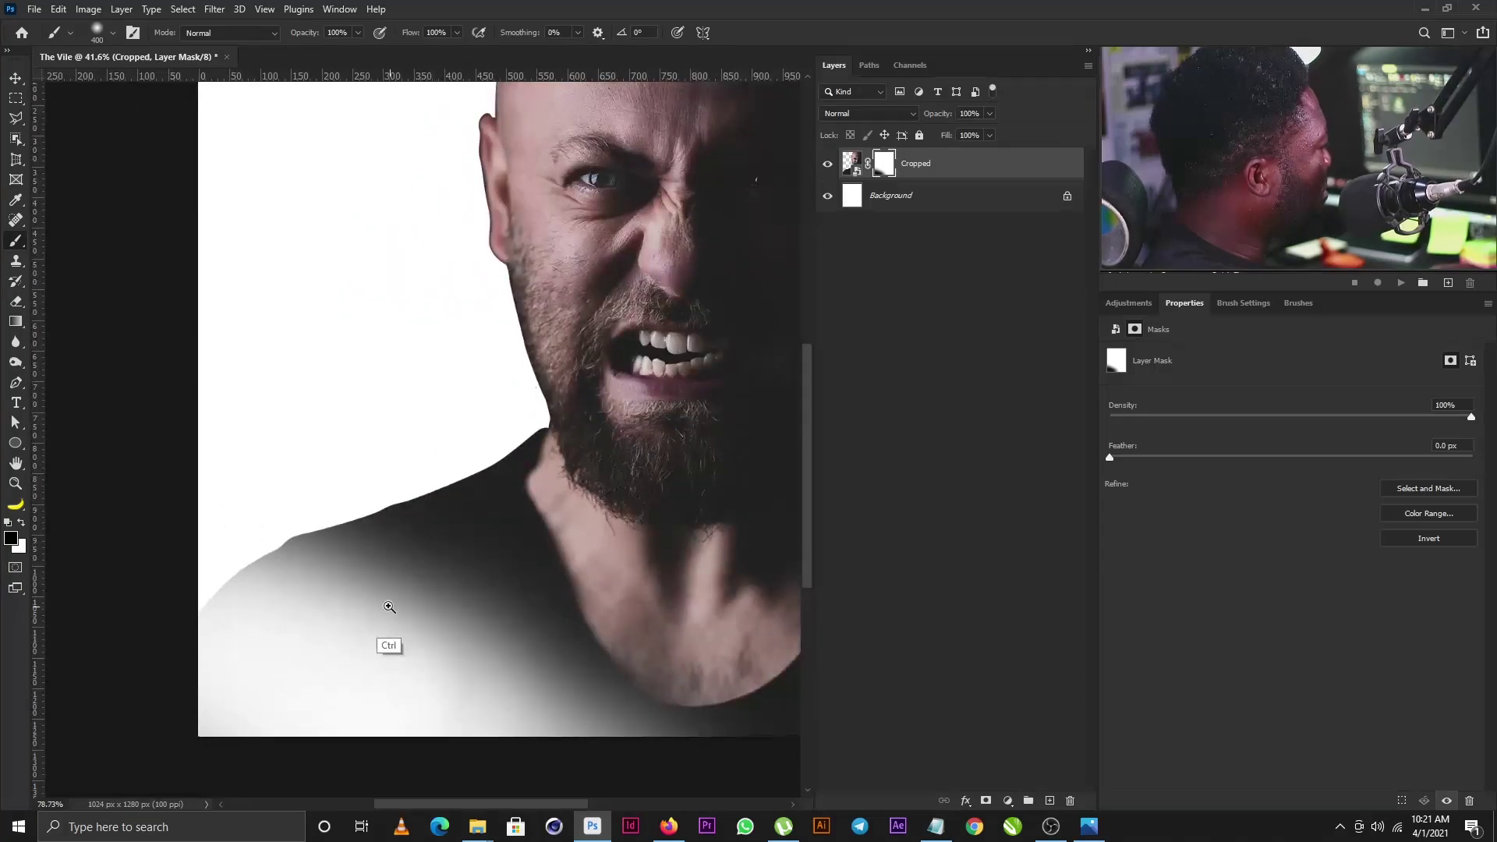
mouse_move(188, 561)
mouse_down()
mouse_move(57, 563)
mouse_move(67, 518)
mouse_move(80, 530)
mouse_move(145, 491)
mouse_move(63, 548)
mouse_move(79, 585)
mouse_move(309, 648)
mouse_move(464, 635)
mouse_move(393, 659)
mouse_move(287, 635)
mouse_move(174, 413)
mouse_move(167, 535)
mouse_up()
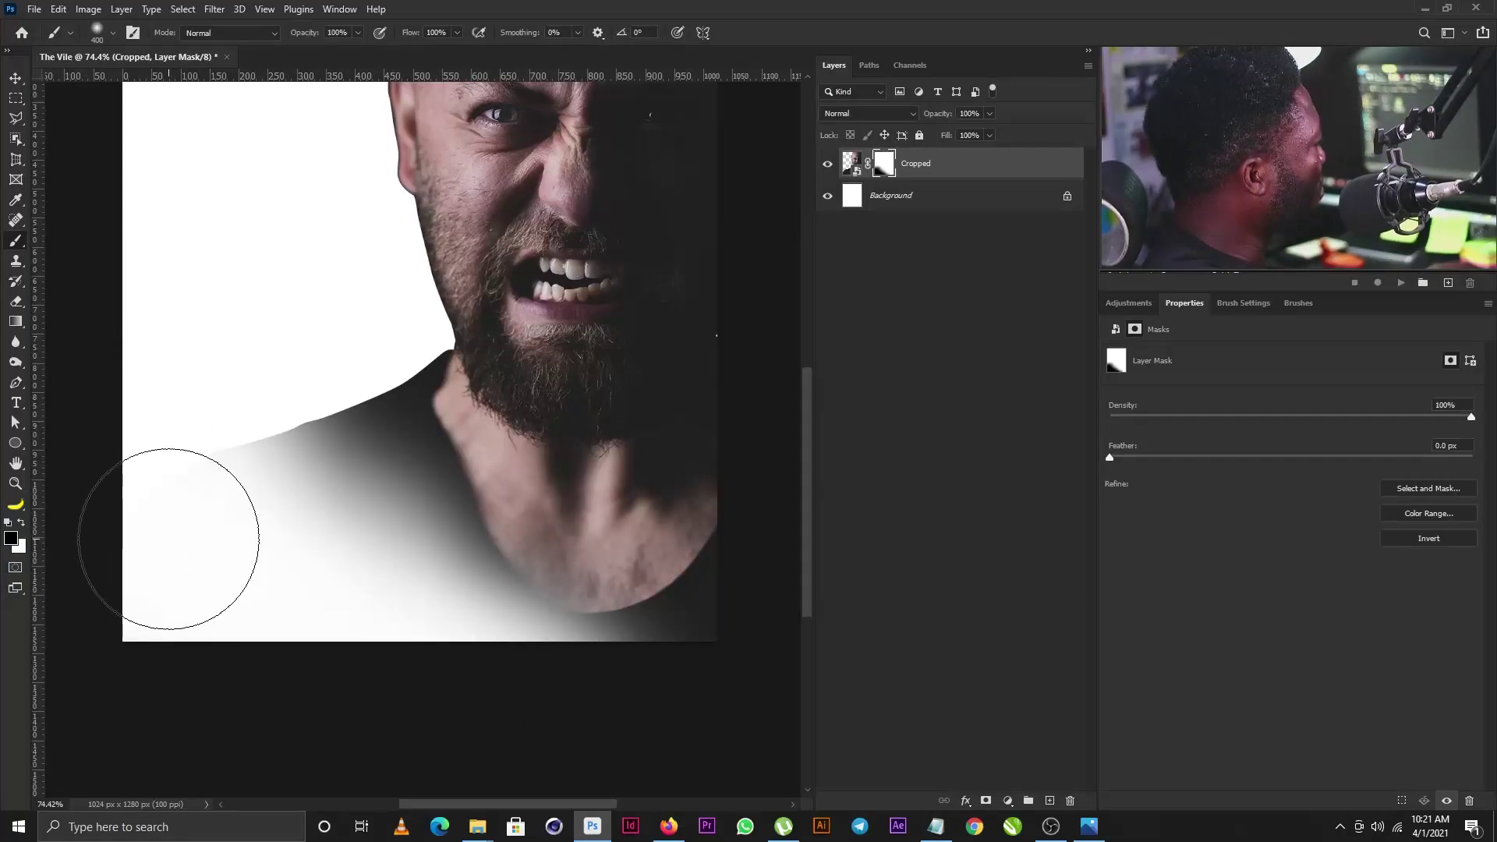
scroll(391, 499, down, 4)
scroll(417, 520, up, 2)
scroll(418, 521, up, 2)
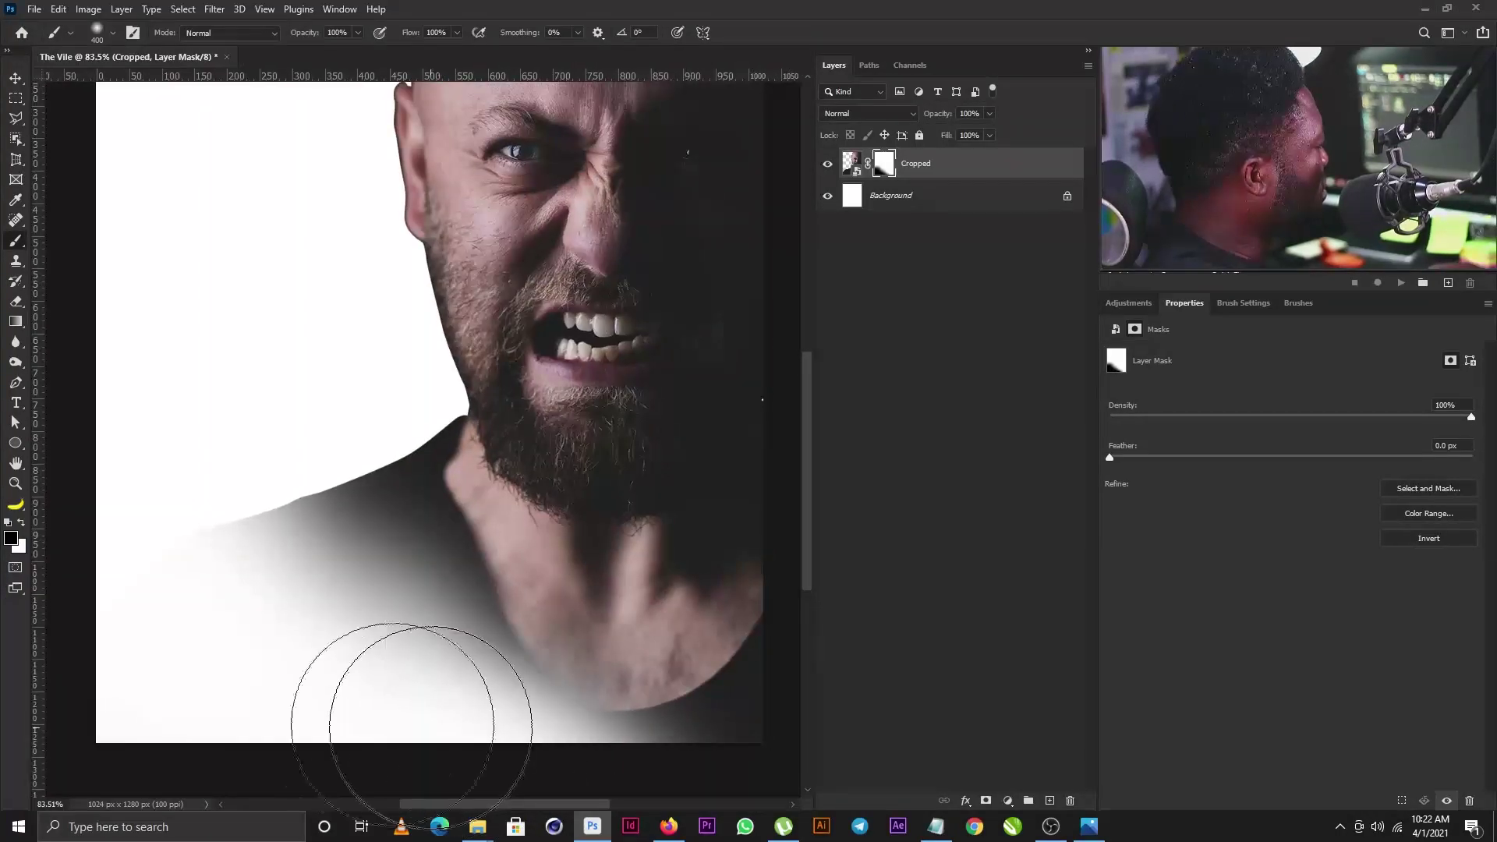
scroll(385, 685, down, 2)
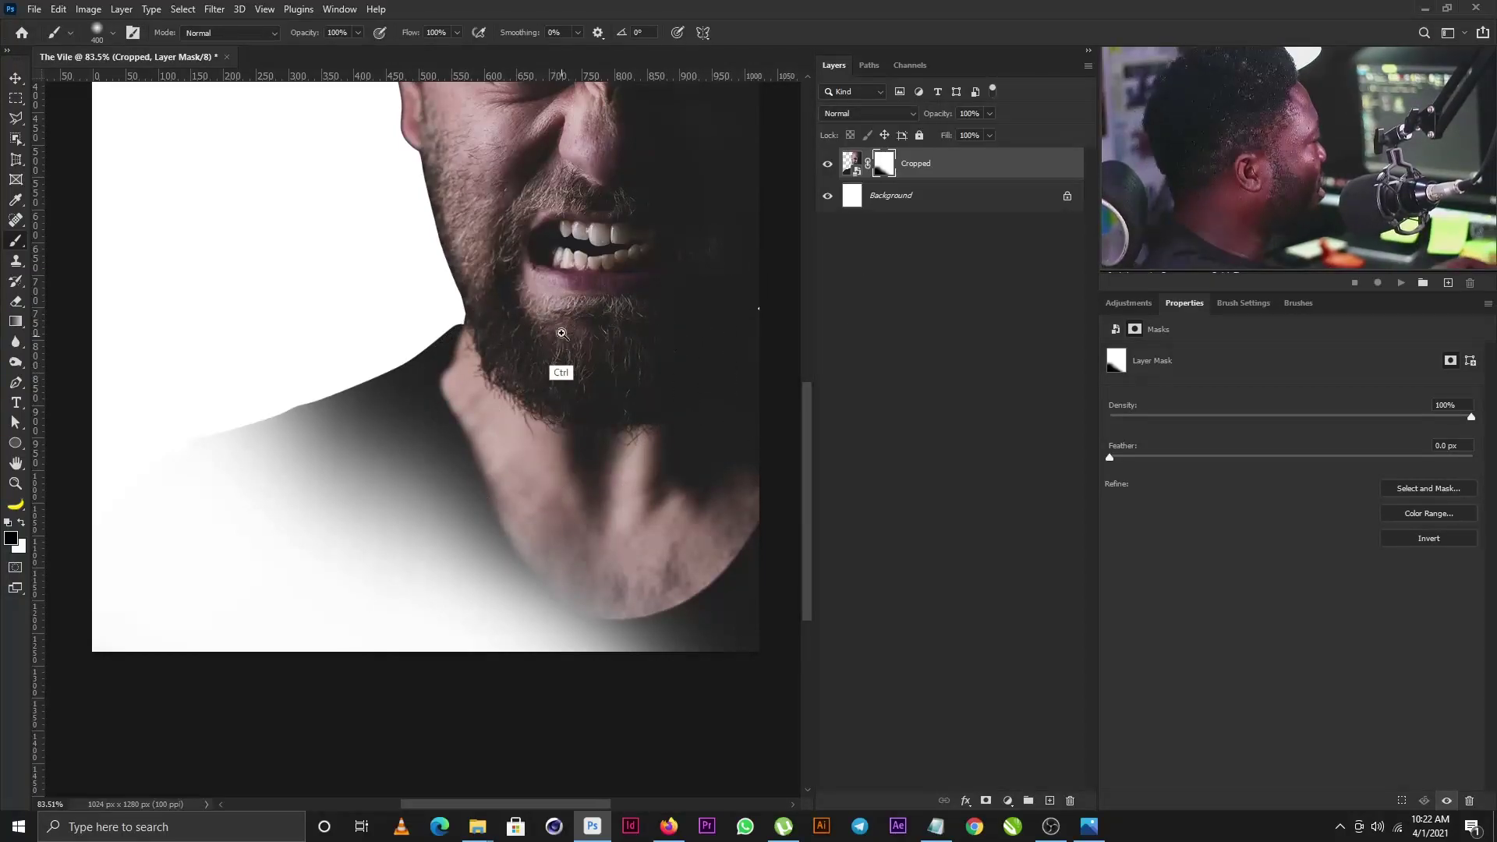
scroll(546, 389, down, 3)
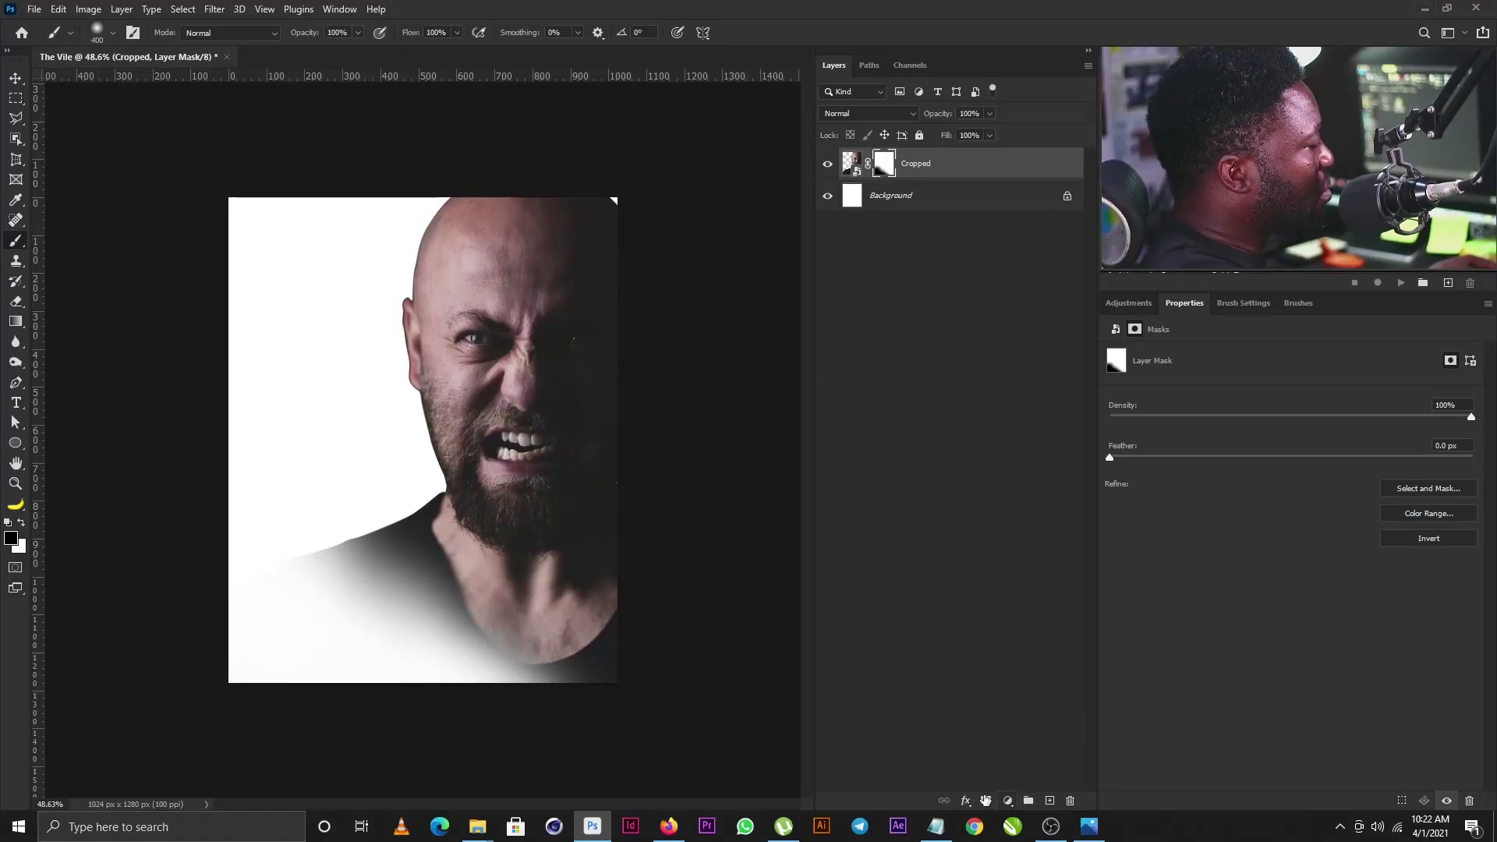
Add a darkening Curves adjustment with input 175 and output 86, invert its mask to black, and clip it to the Cropped layer
click(1125, 306)
click(1153, 334)
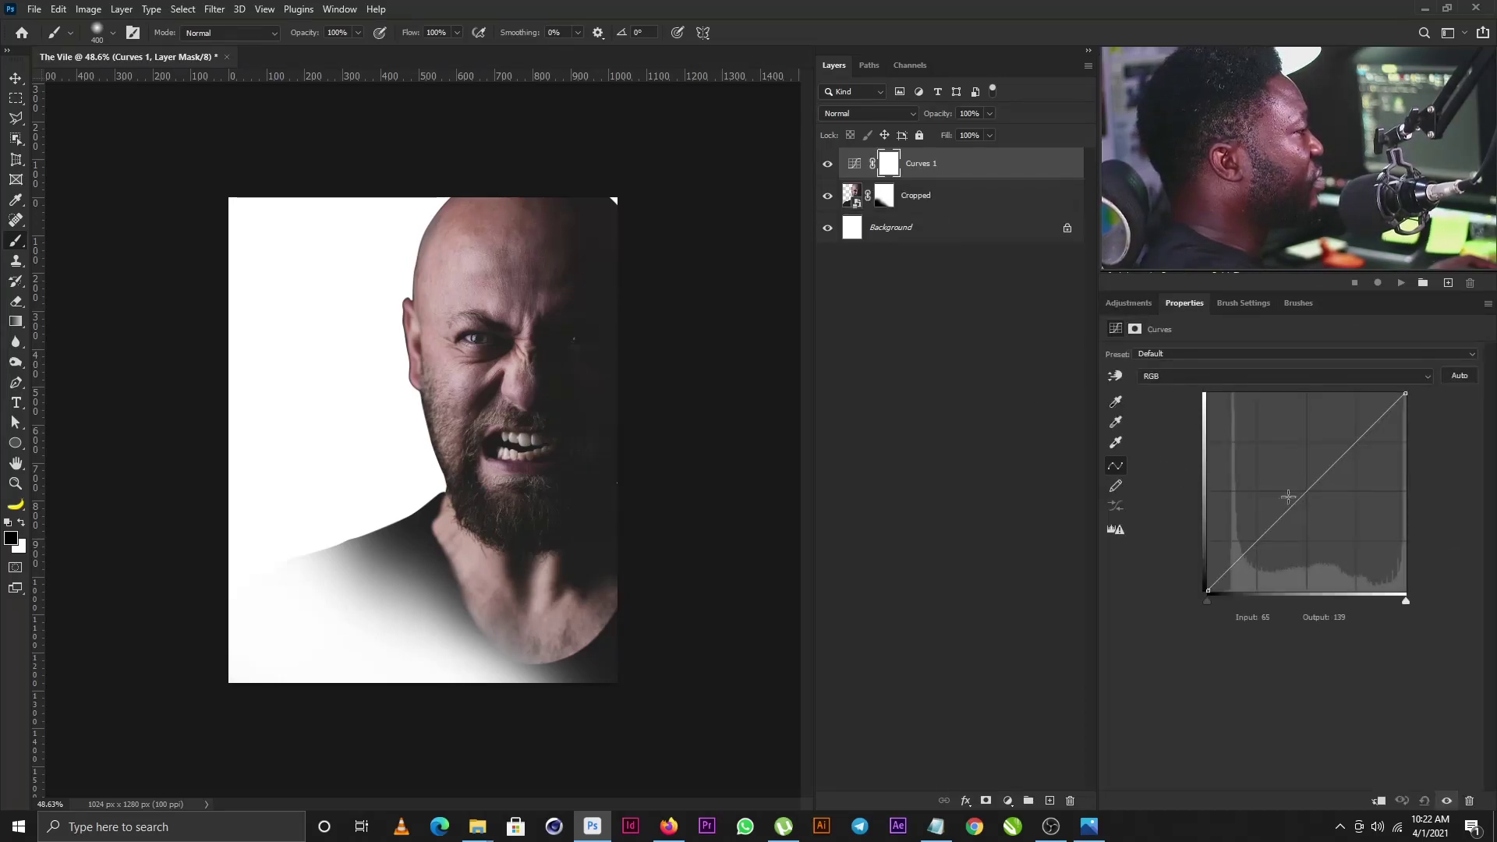
drag(1306, 488, 1343, 524)
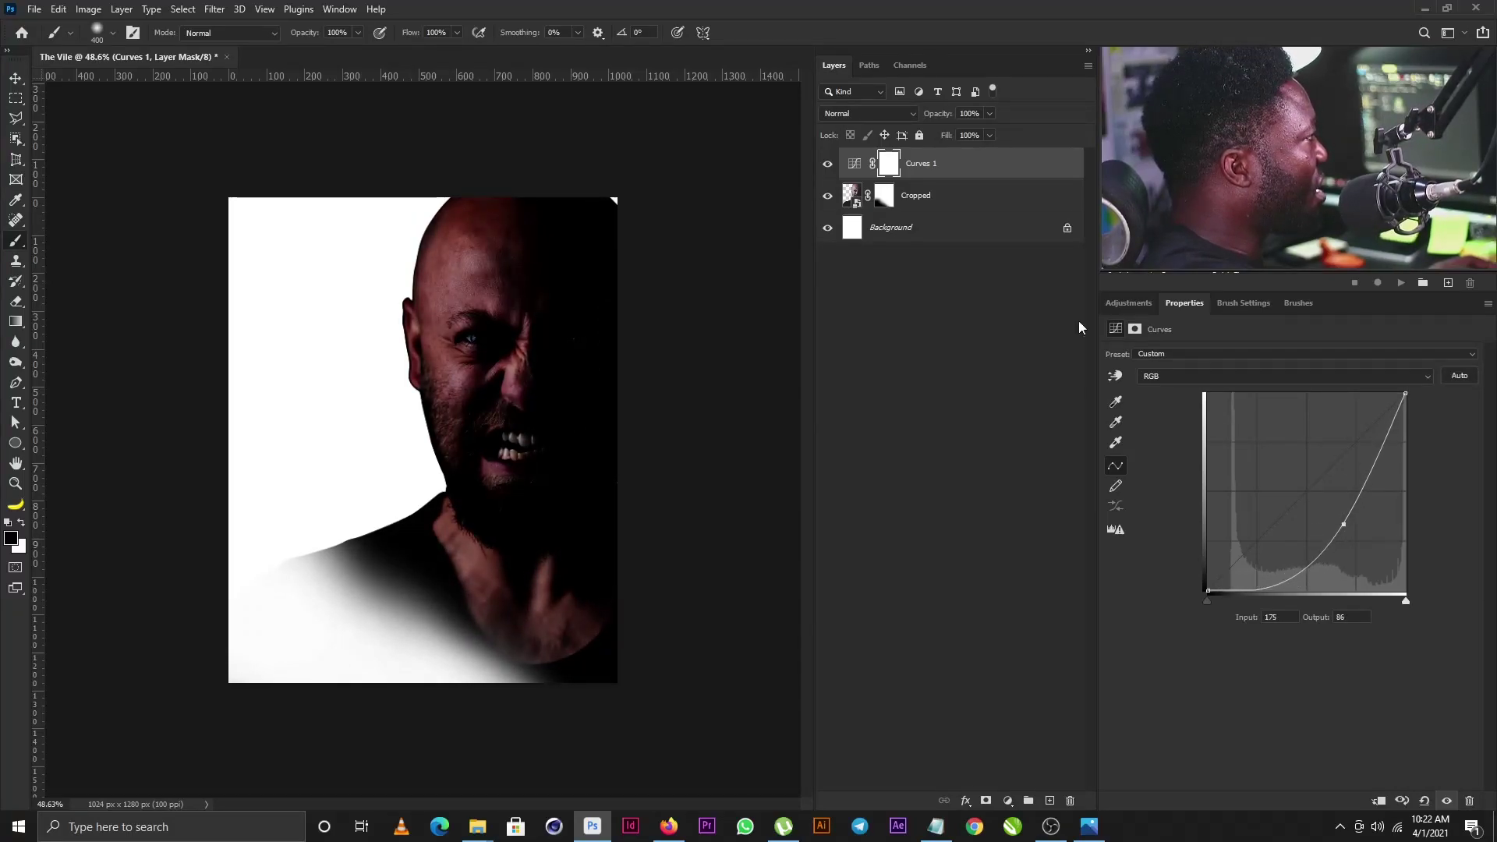
key(ctrl+i)
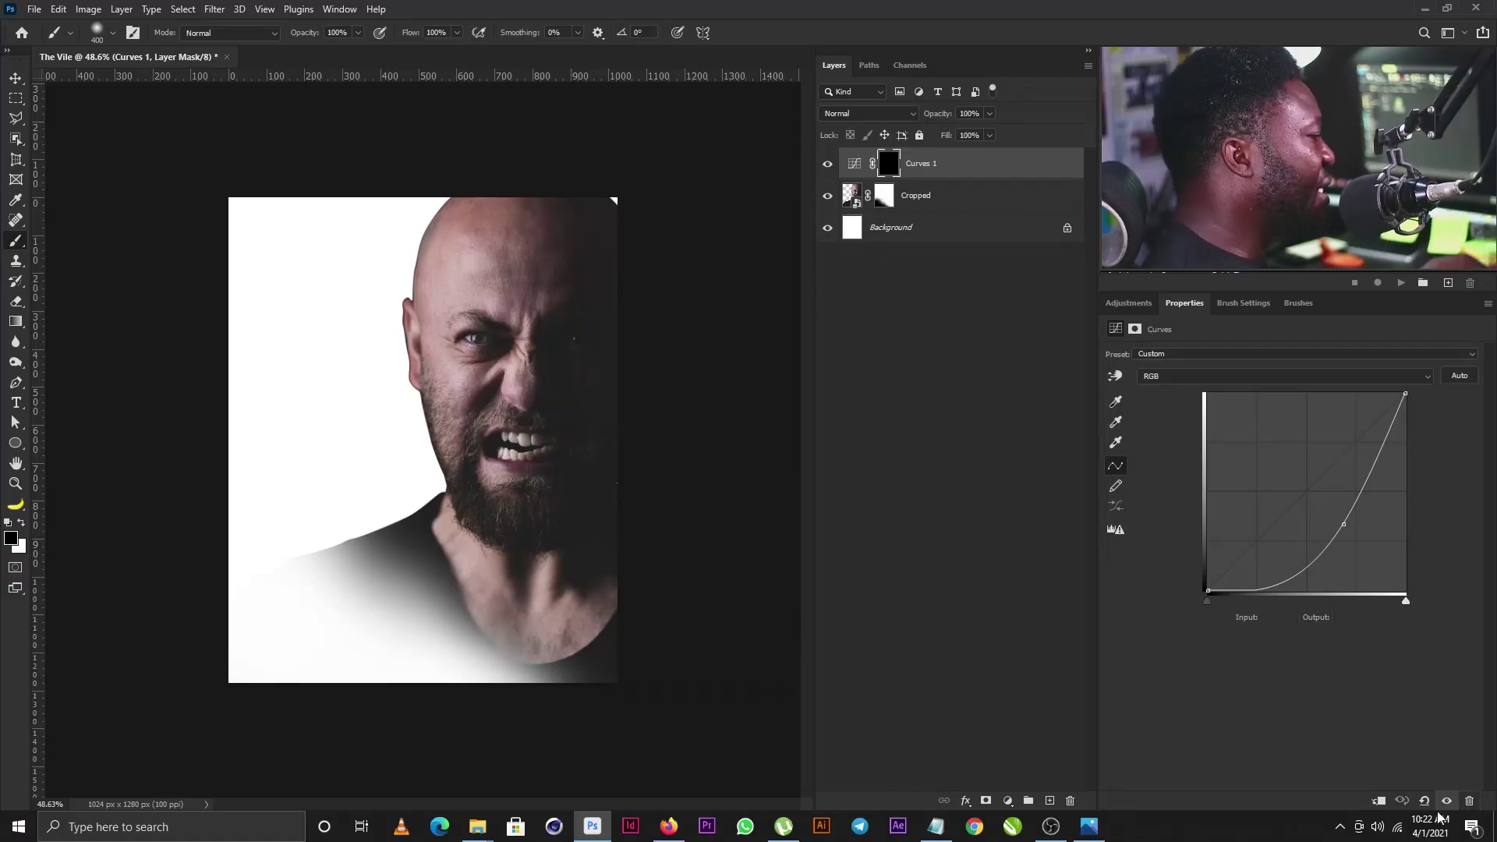
click(1380, 802)
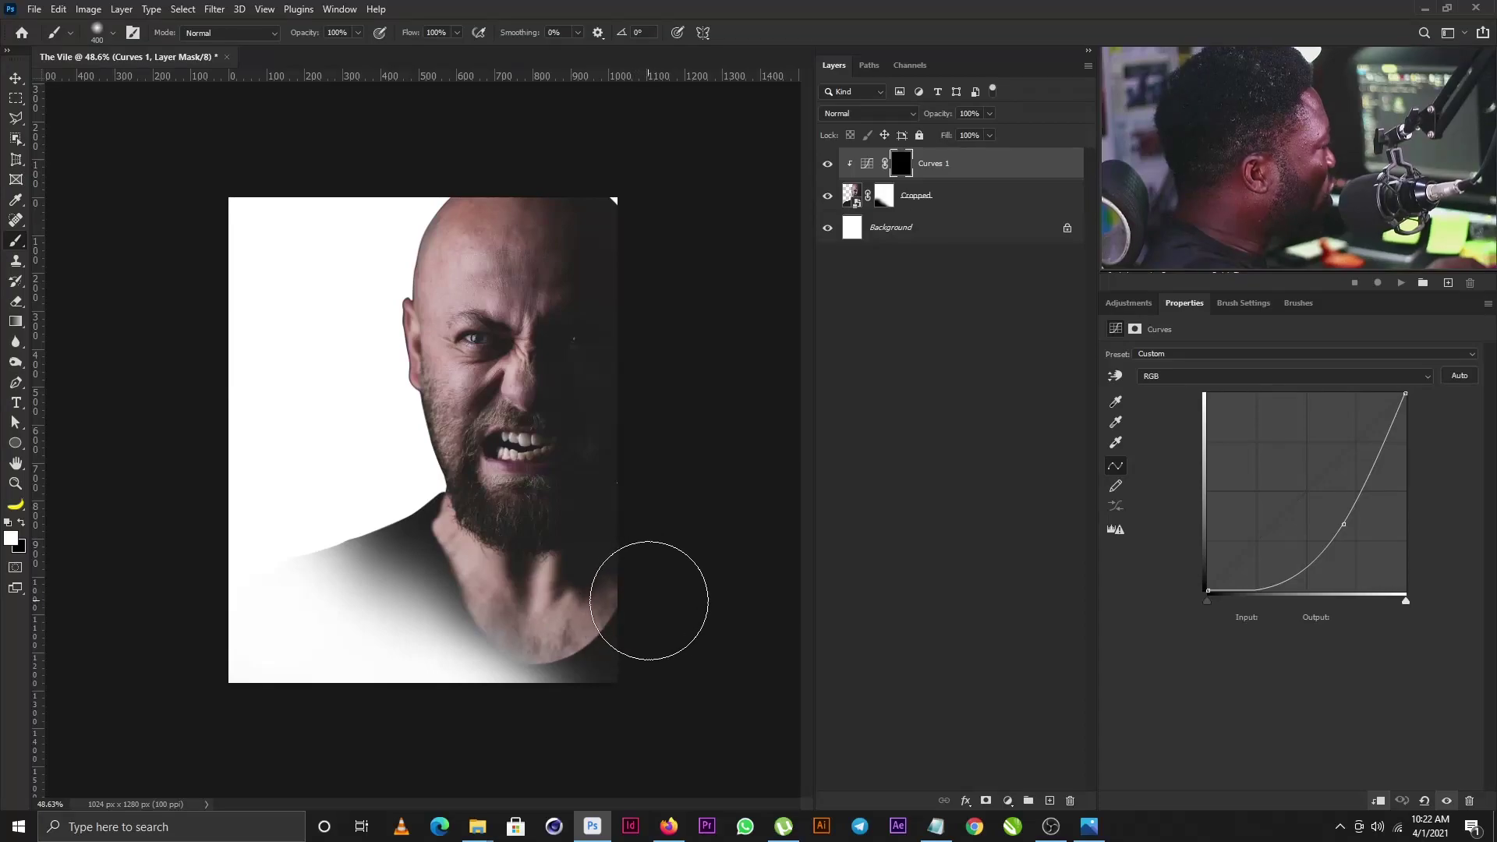
Paint white on the Curves mask to darken the neck and lower-right chest, reducing the soft brush to 175 px
mouse_move(648, 601)
mouse_down()
mouse_move(565, 648)
mouse_move(651, 620)
mouse_move(510, 645)
mouse_move(649, 609)
mouse_move(569, 623)
mouse_move(657, 575)
mouse_up()
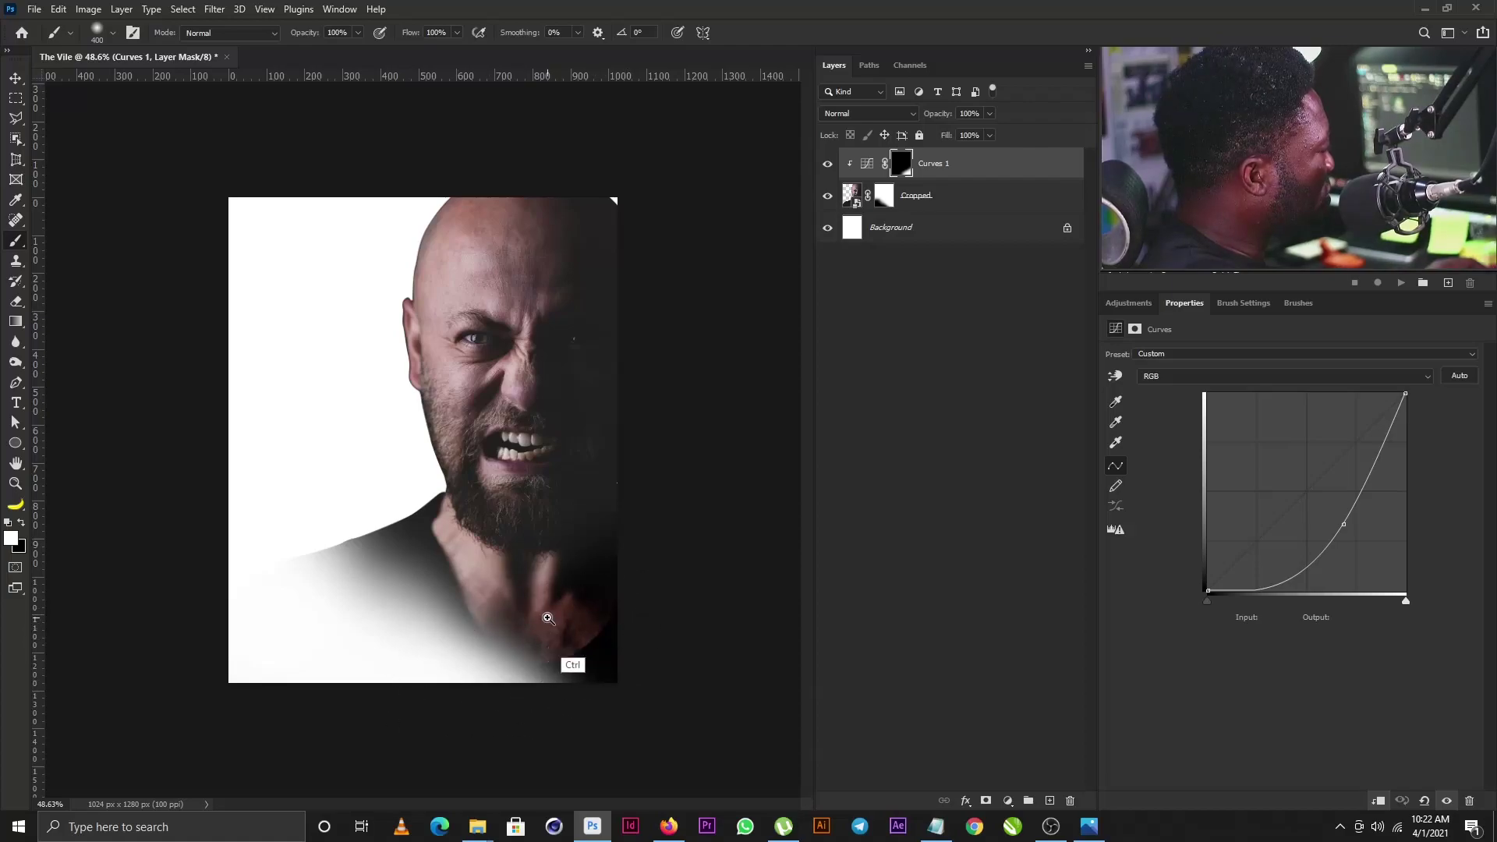
scroll(573, 662, up, 2)
mouse_move(568, 533)
mouse_down()
mouse_move(544, 535)
mouse_move(541, 574)
mouse_up()
key(bracketleft)
key(bracketleft)
key(bracketleft)
key(bracketleft)
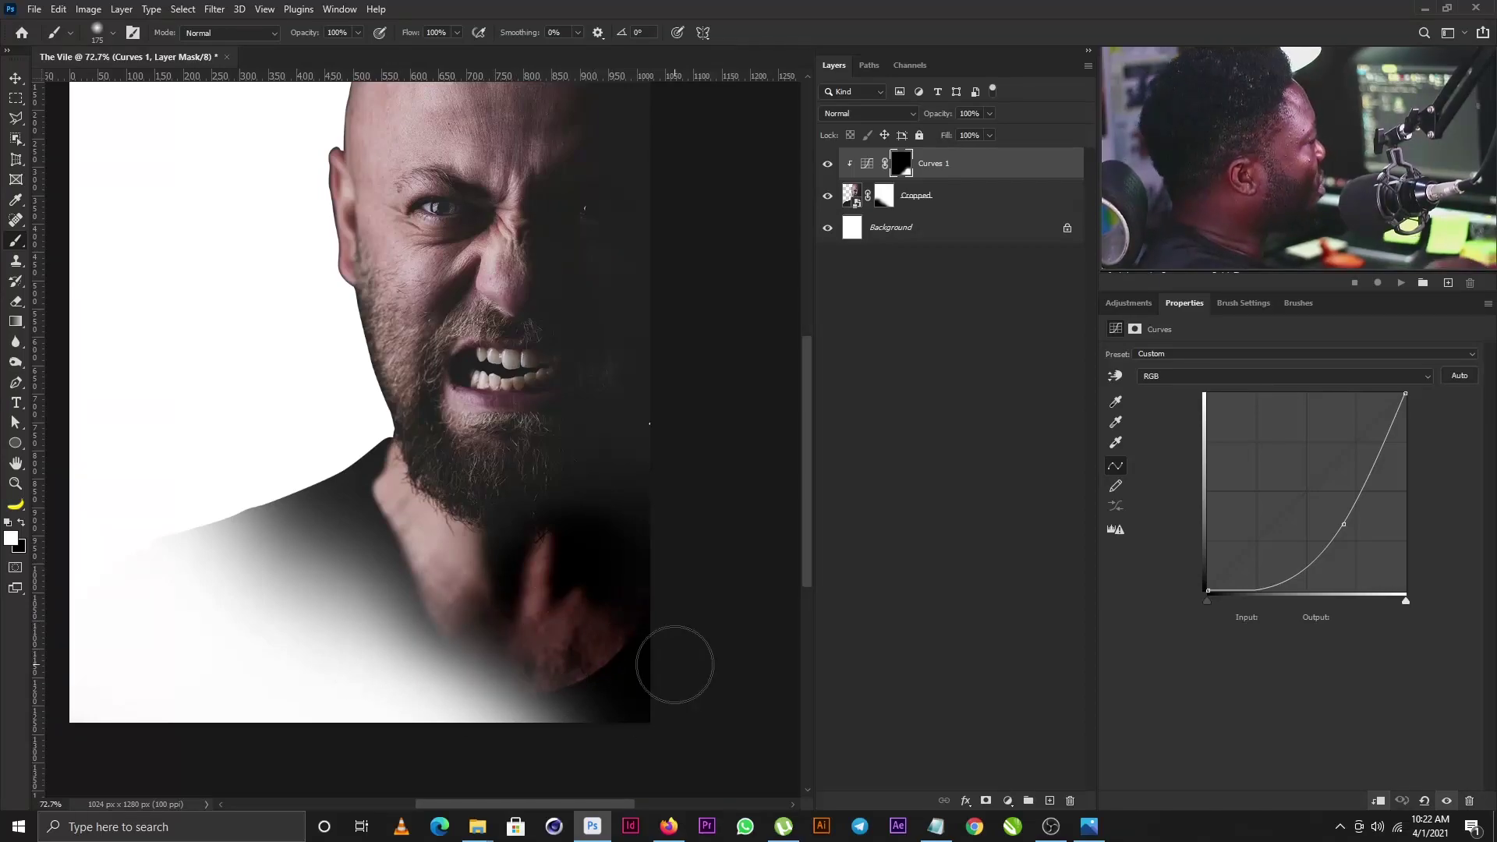
key(ctrl+space)
drag(608, 541, 587, 578)
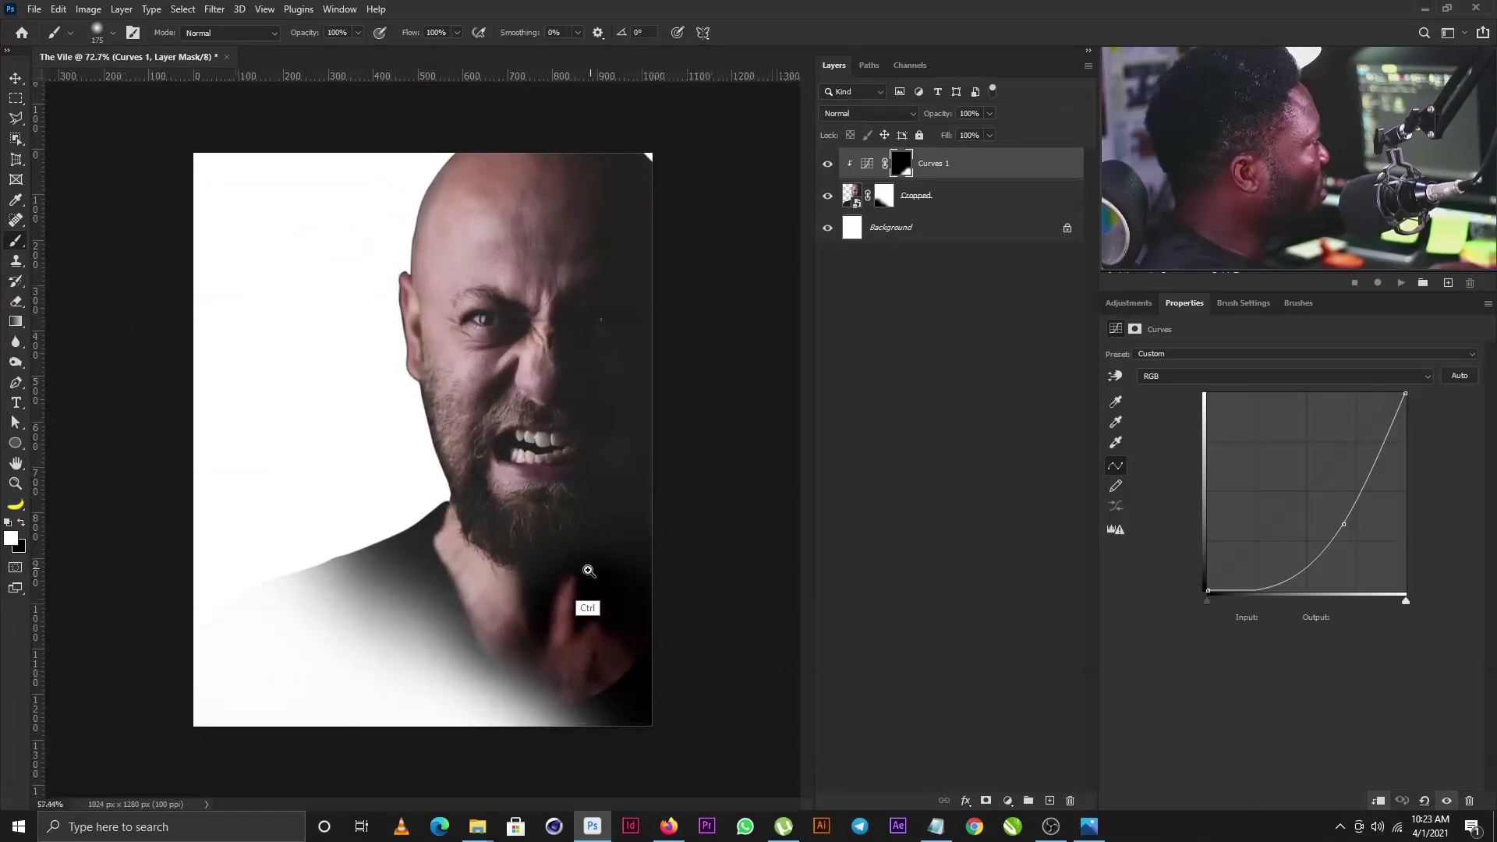
Create a new layer named Shadow directly above the Cropped layer, clipped to it in Normal mode
click(948, 194)
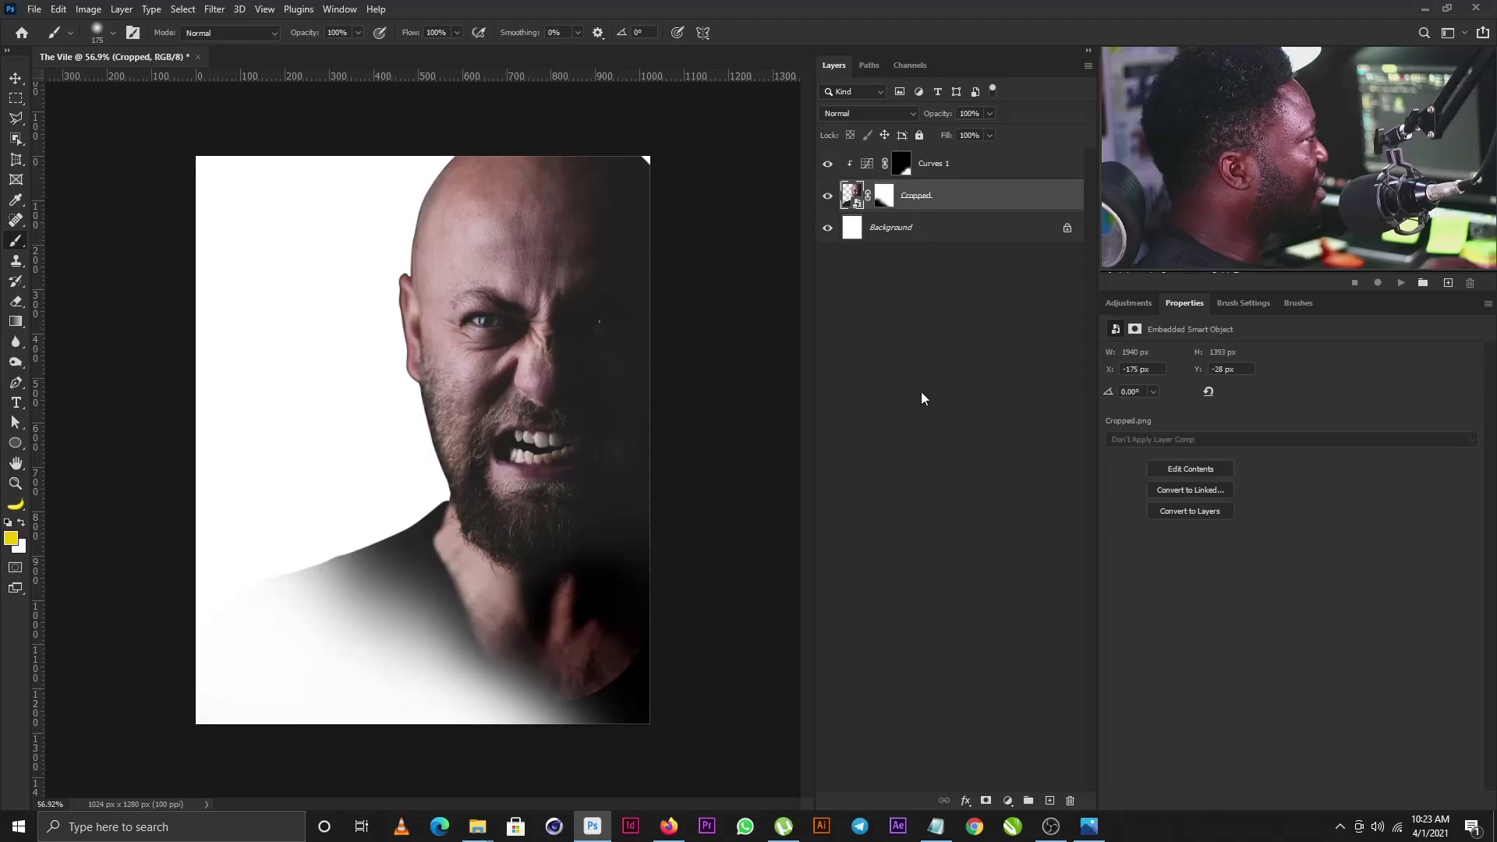
alt+click(1050, 802)
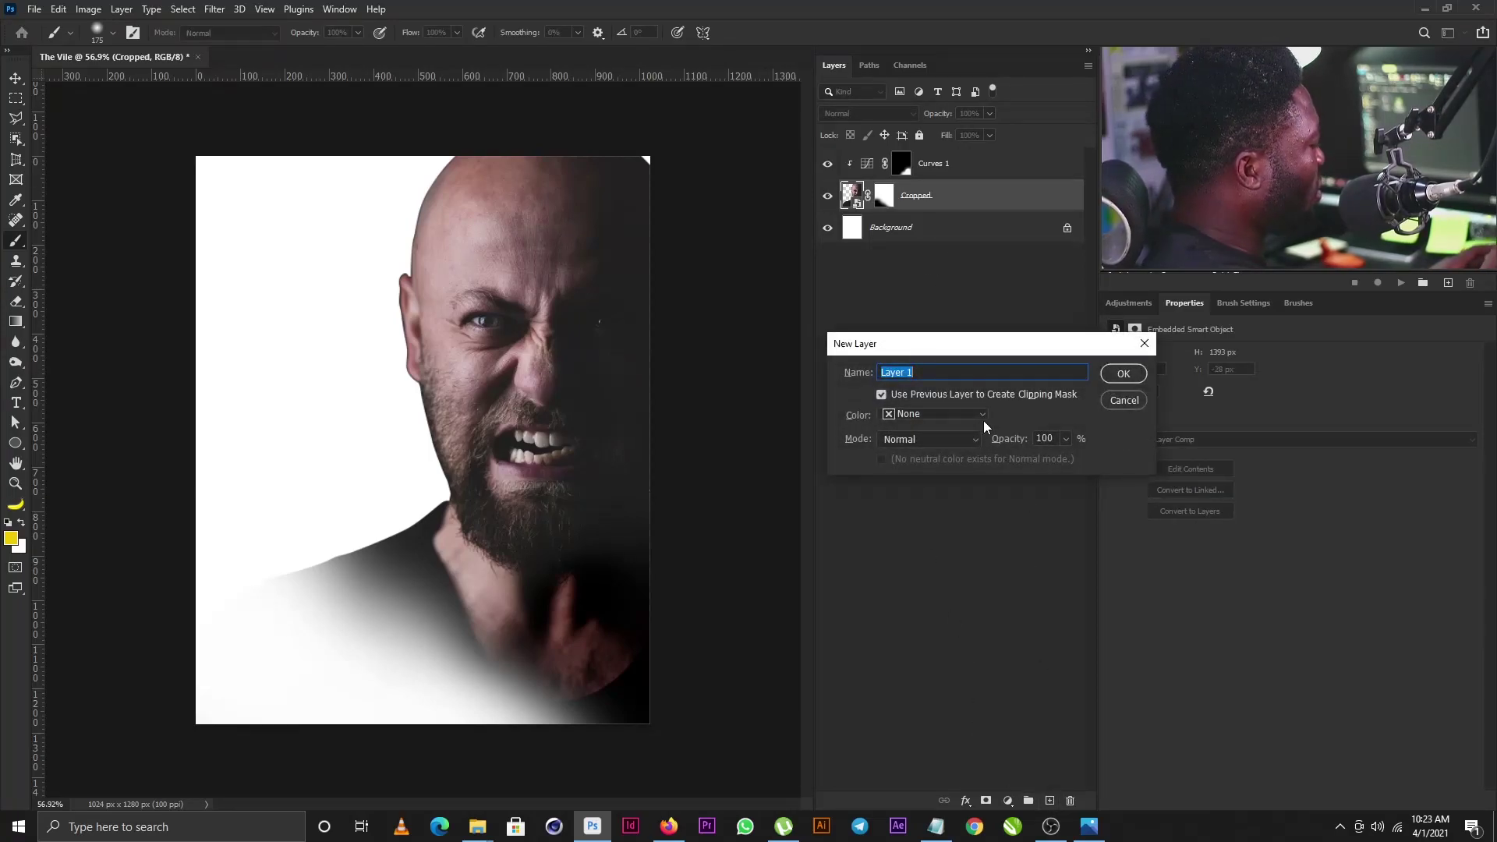
text(Shadow)
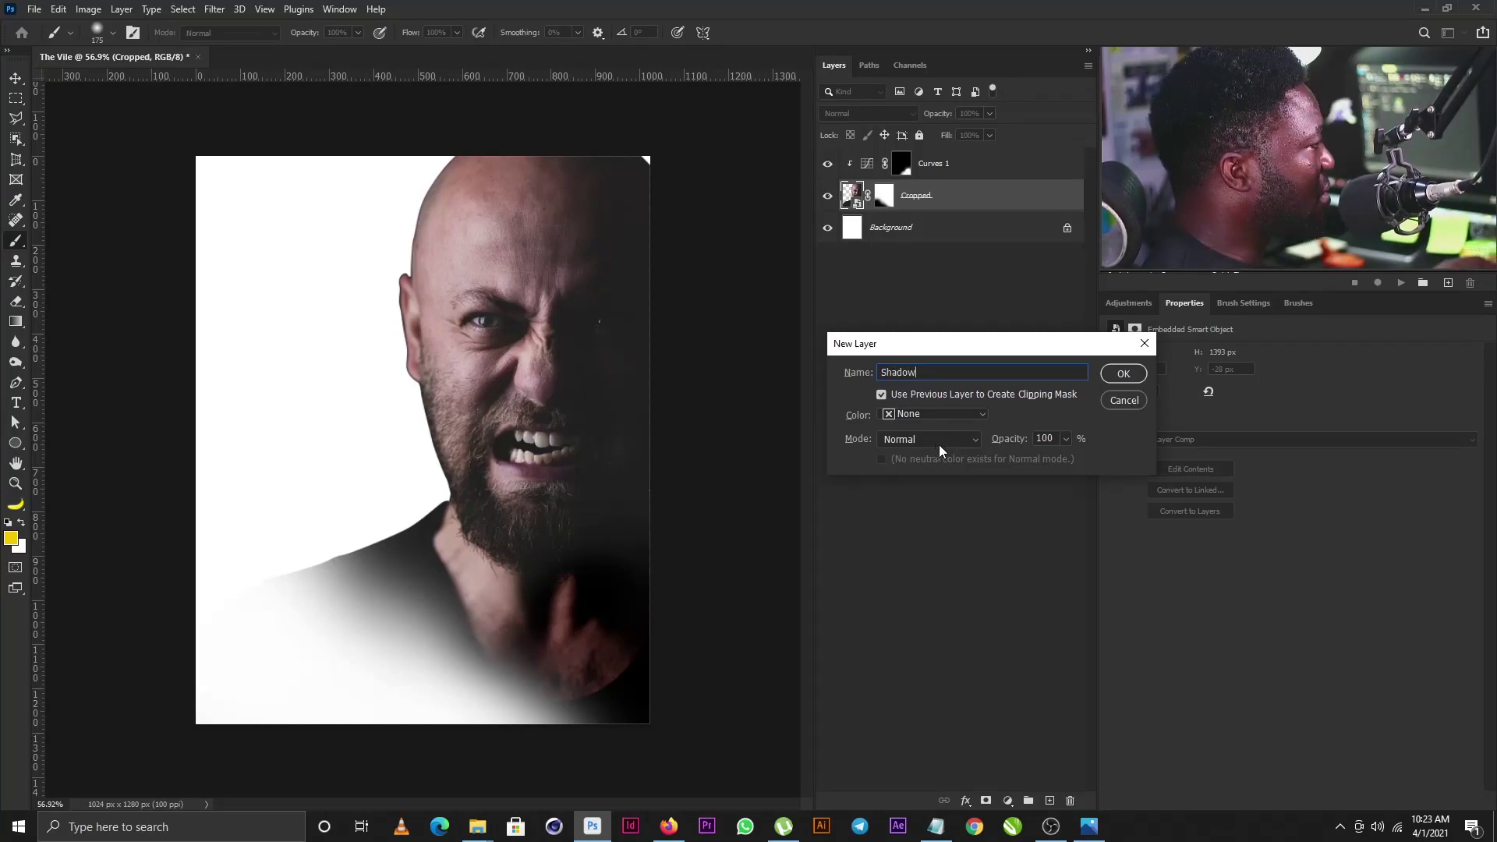
click(1124, 373)
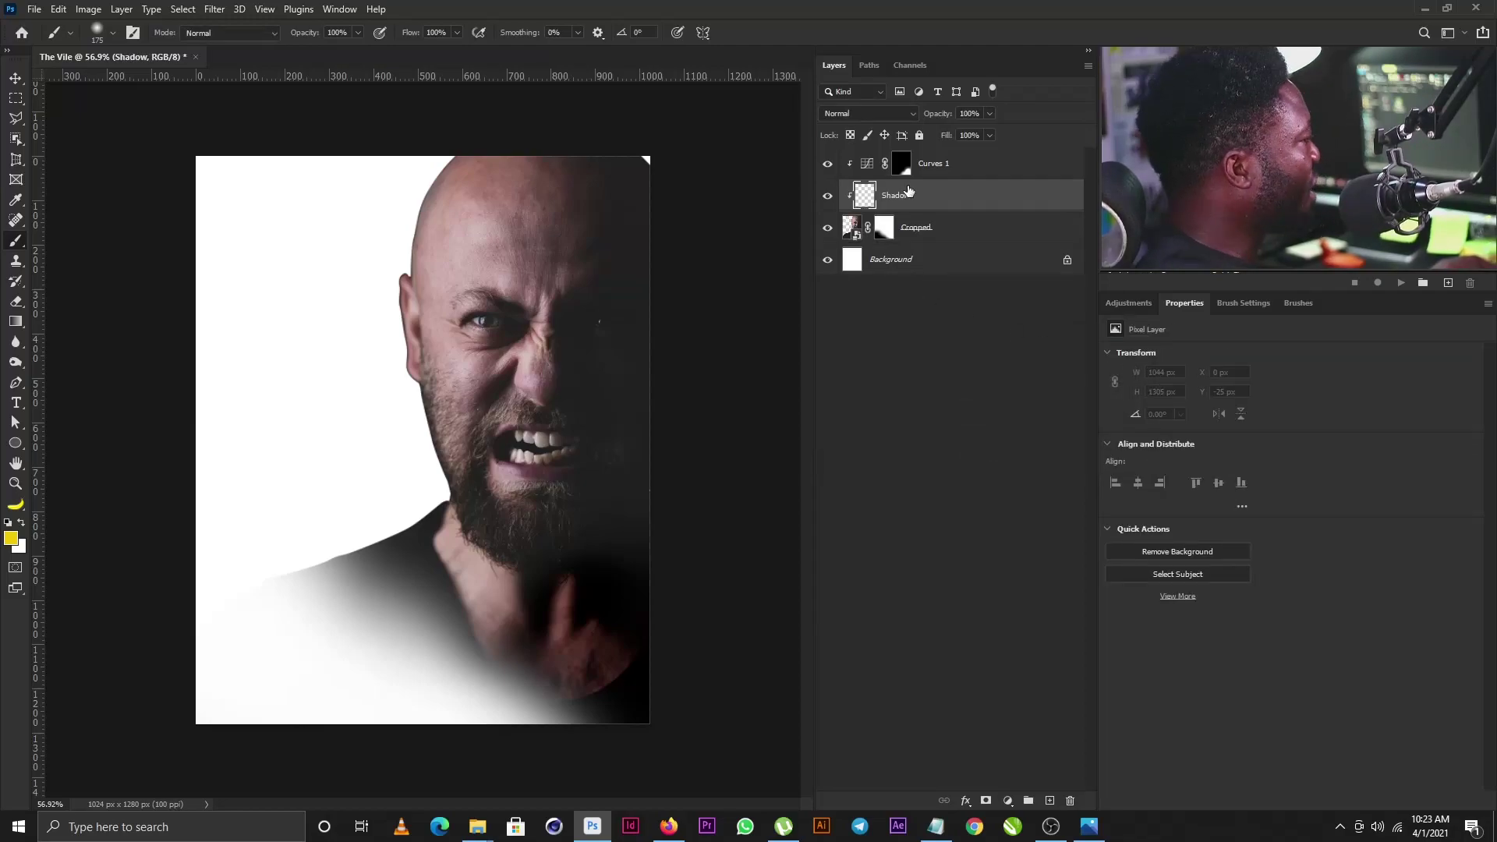
Set the foreground colour to black (000000) and ready the Brush tool over the neck area on the Shadow layer
click(12, 538)
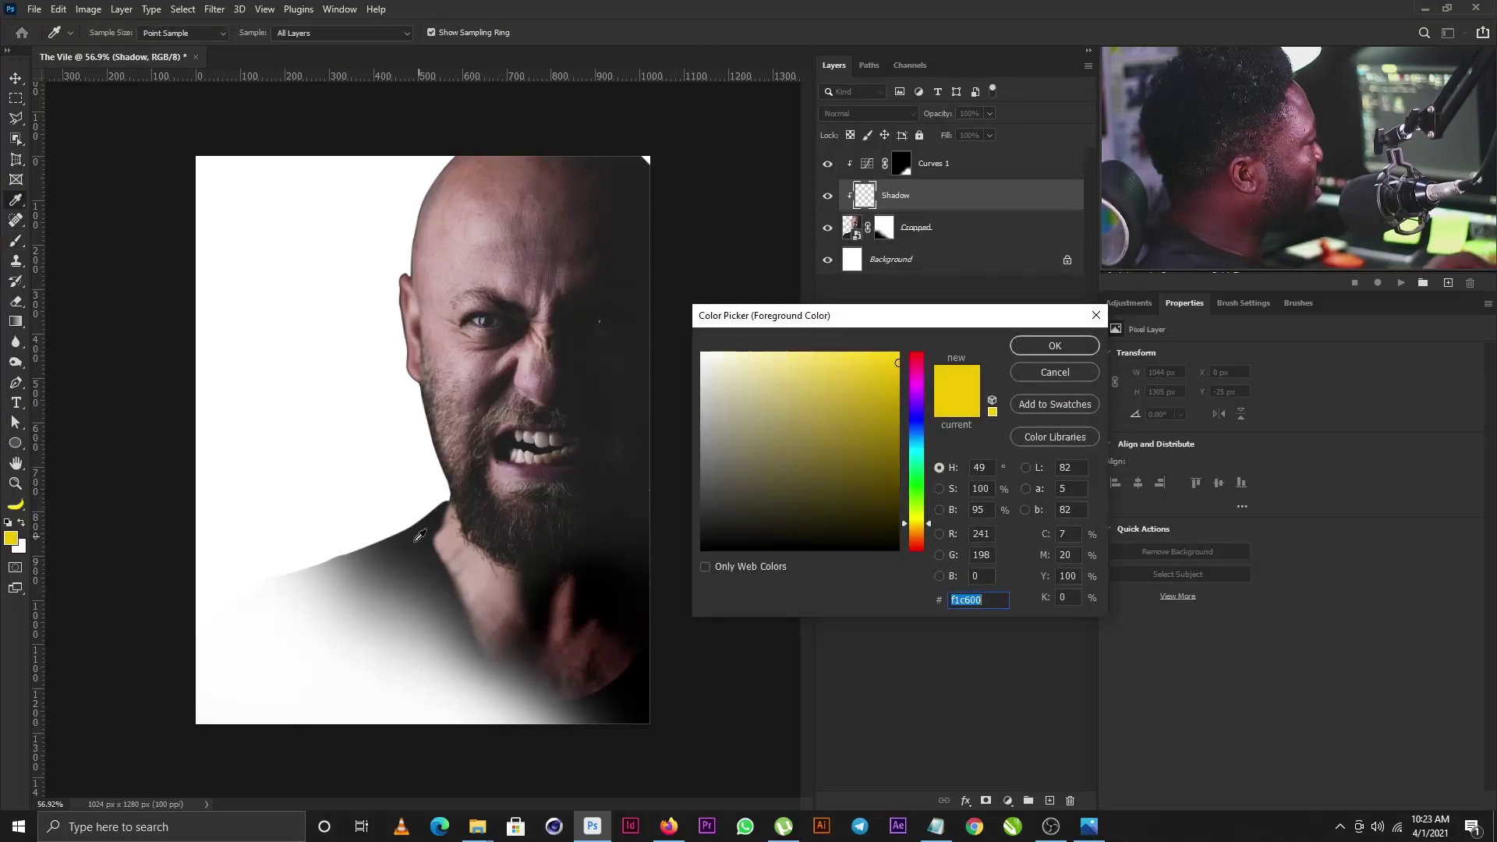
text(000000)
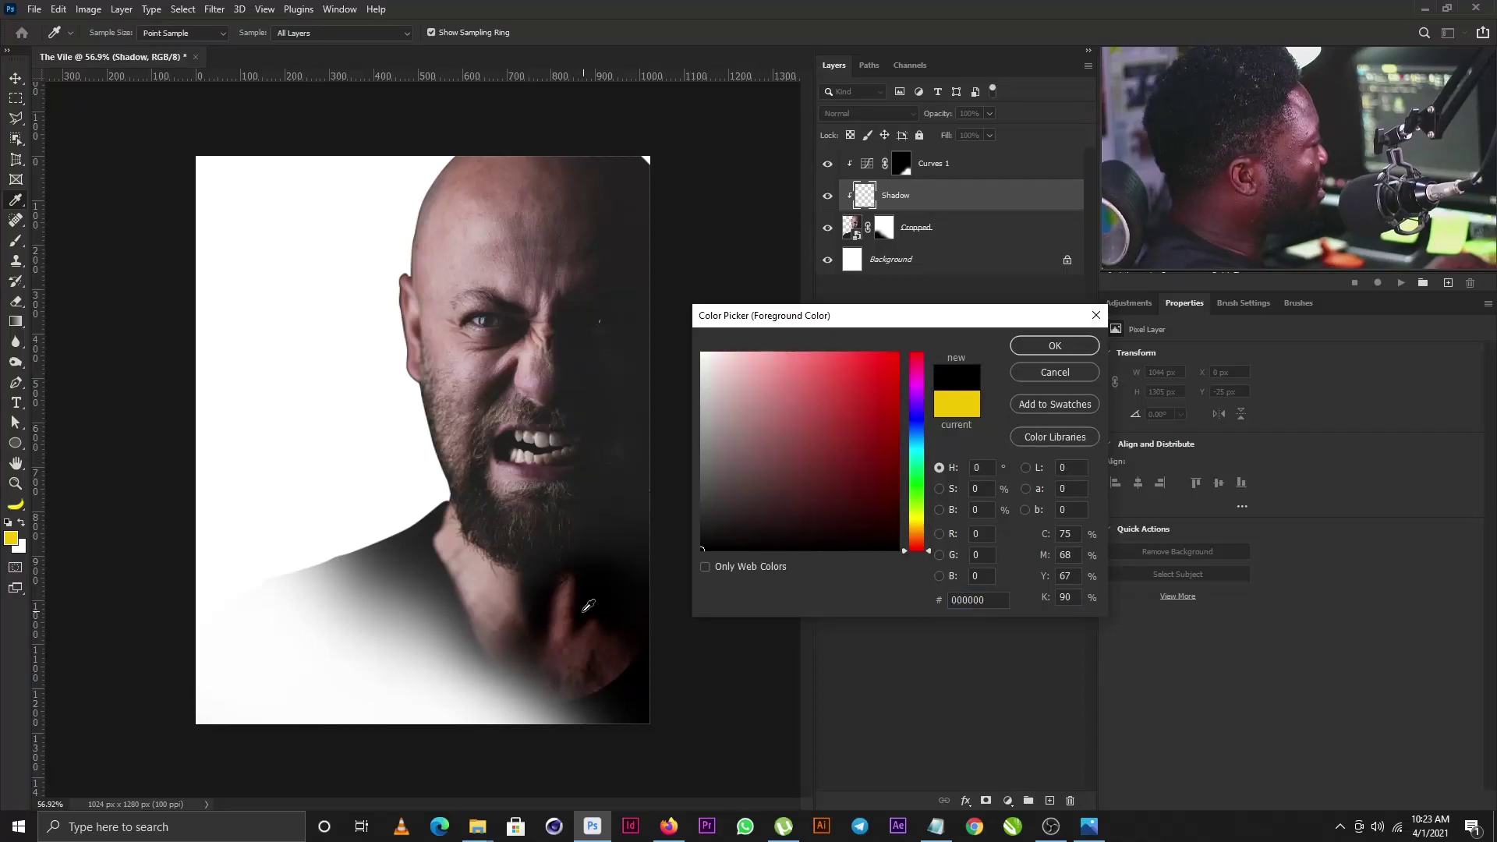
click(1054, 345)
key(b)
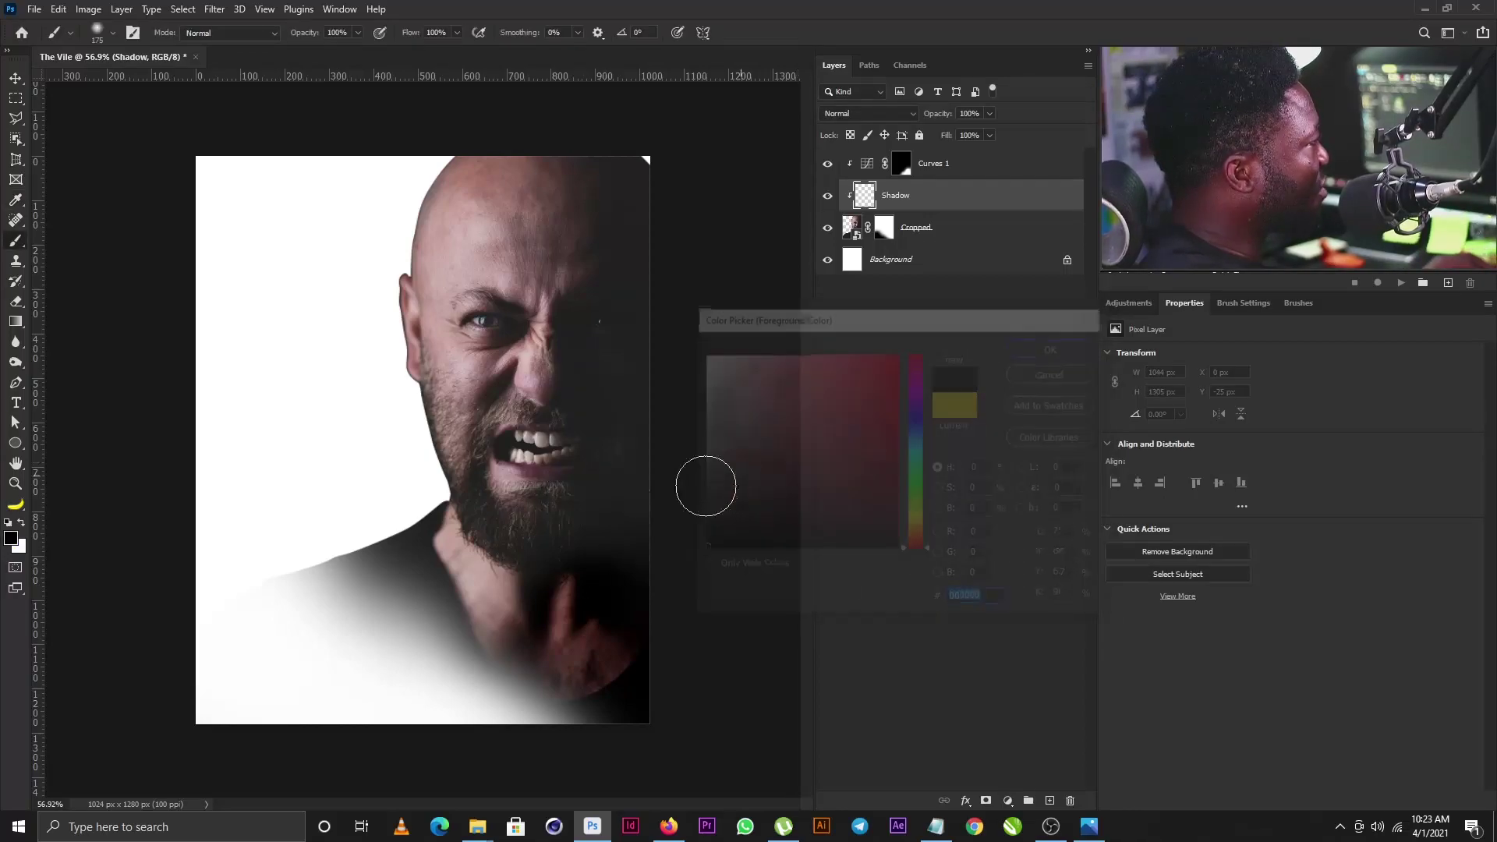
scroll(585, 612, up, 3)
drag(579, 662, 541, 559)
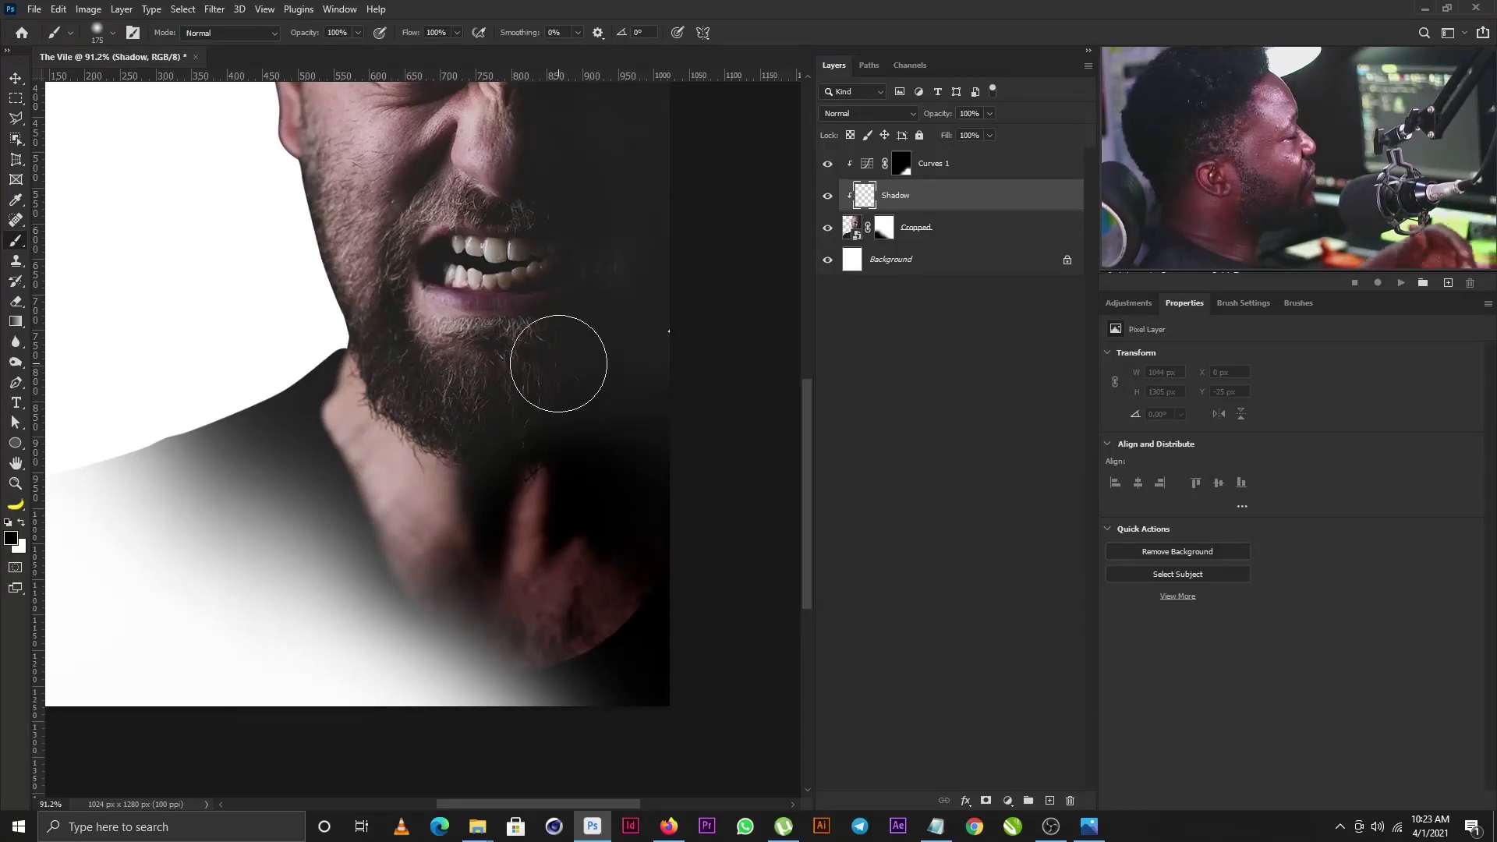
Set up the soft brush's Transfer dynamics with opacity controlled by Pen Pressure, undoing the test stroke on the Shadow layer
click(440, 32)
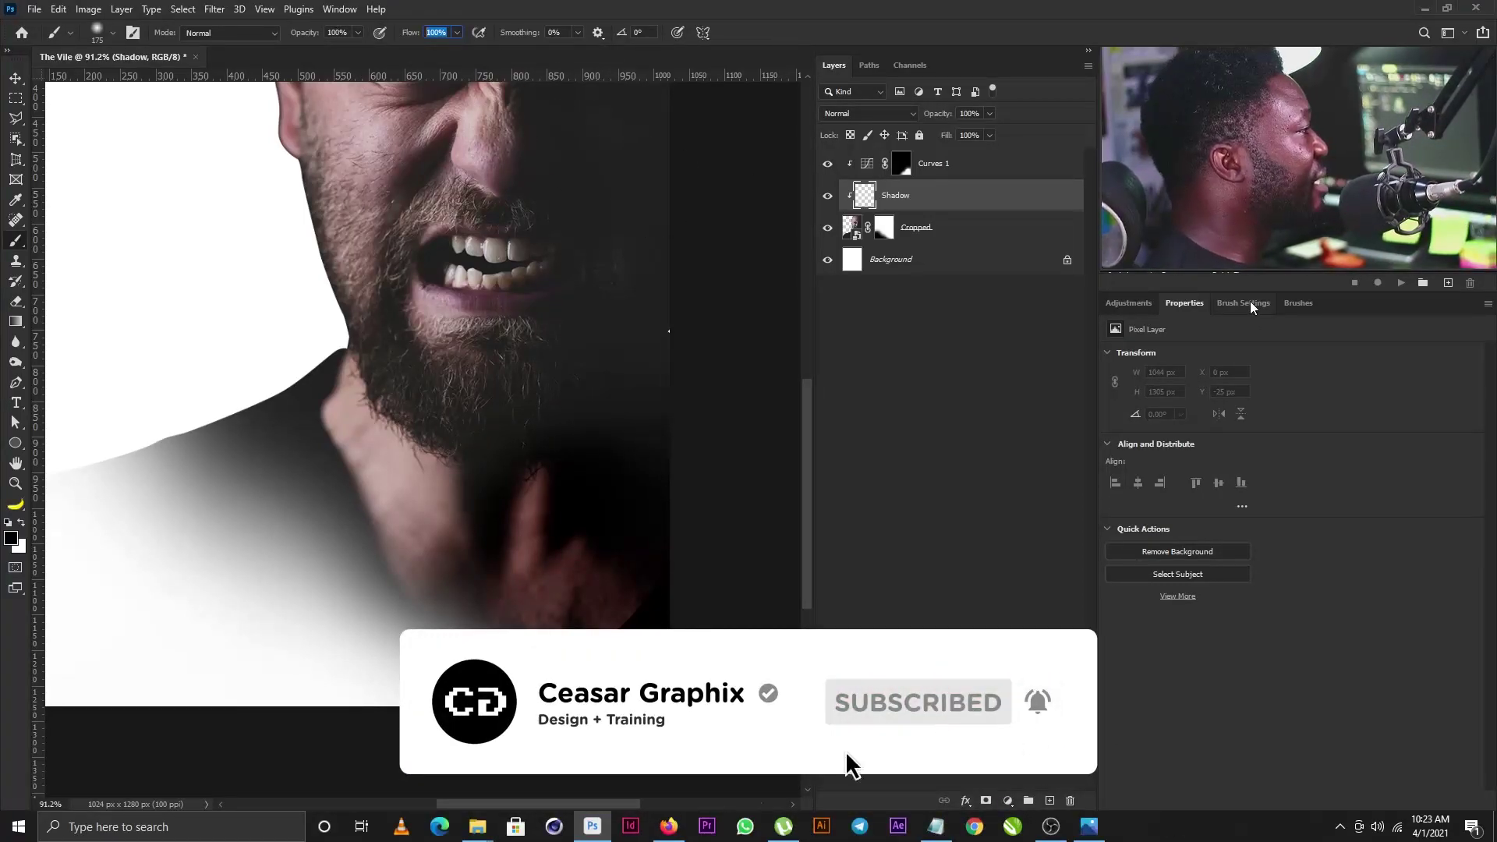
key(F5)
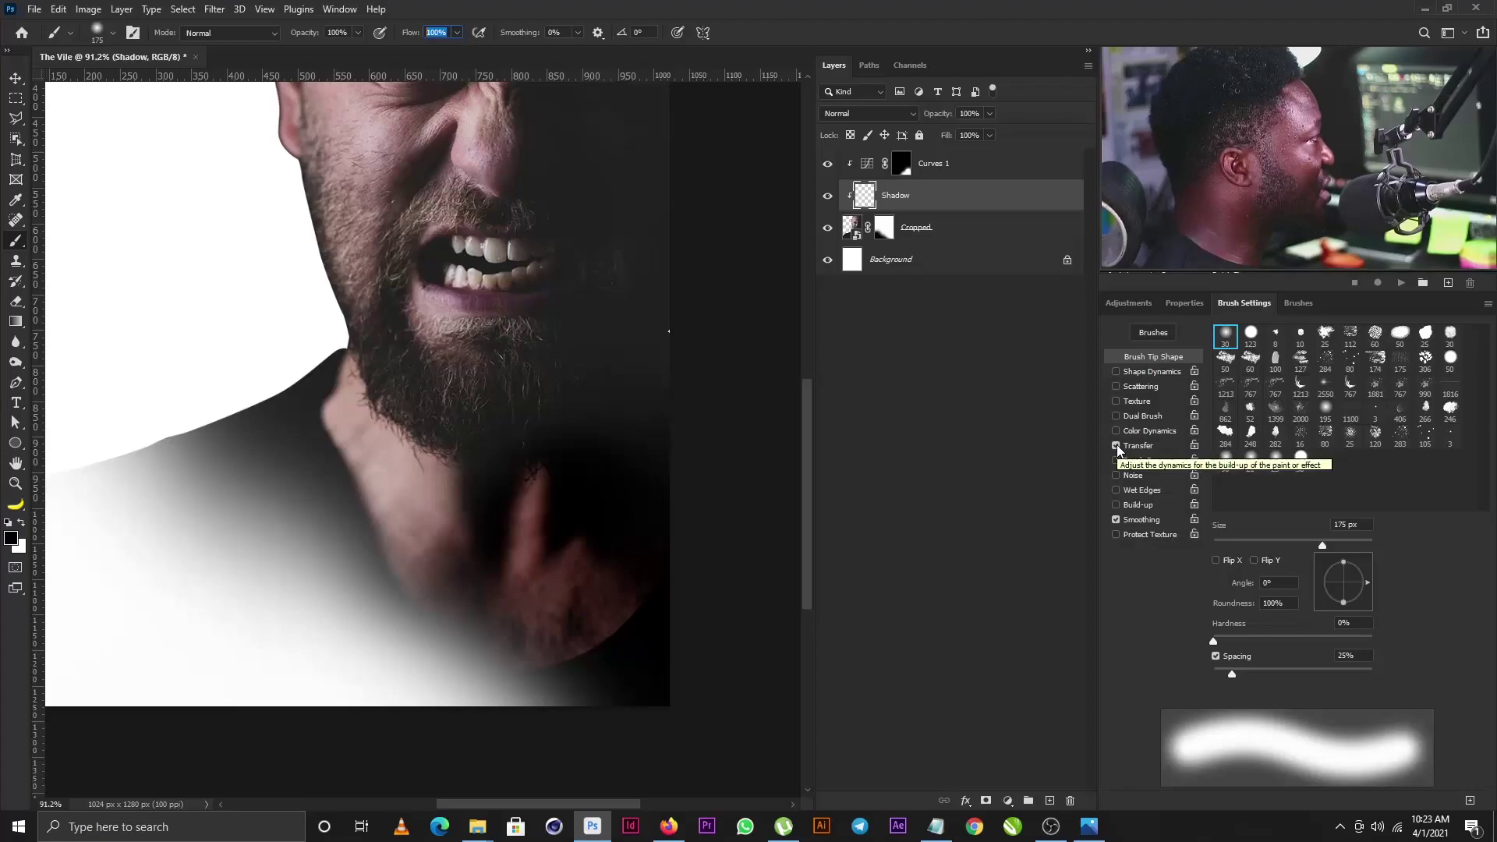
mouse_move(557, 344)
mouse_down()
mouse_move(539, 443)
mouse_move(591, 621)
mouse_move(547, 554)
mouse_move(573, 576)
mouse_move(646, 574)
mouse_up()
key(ctrl+z)
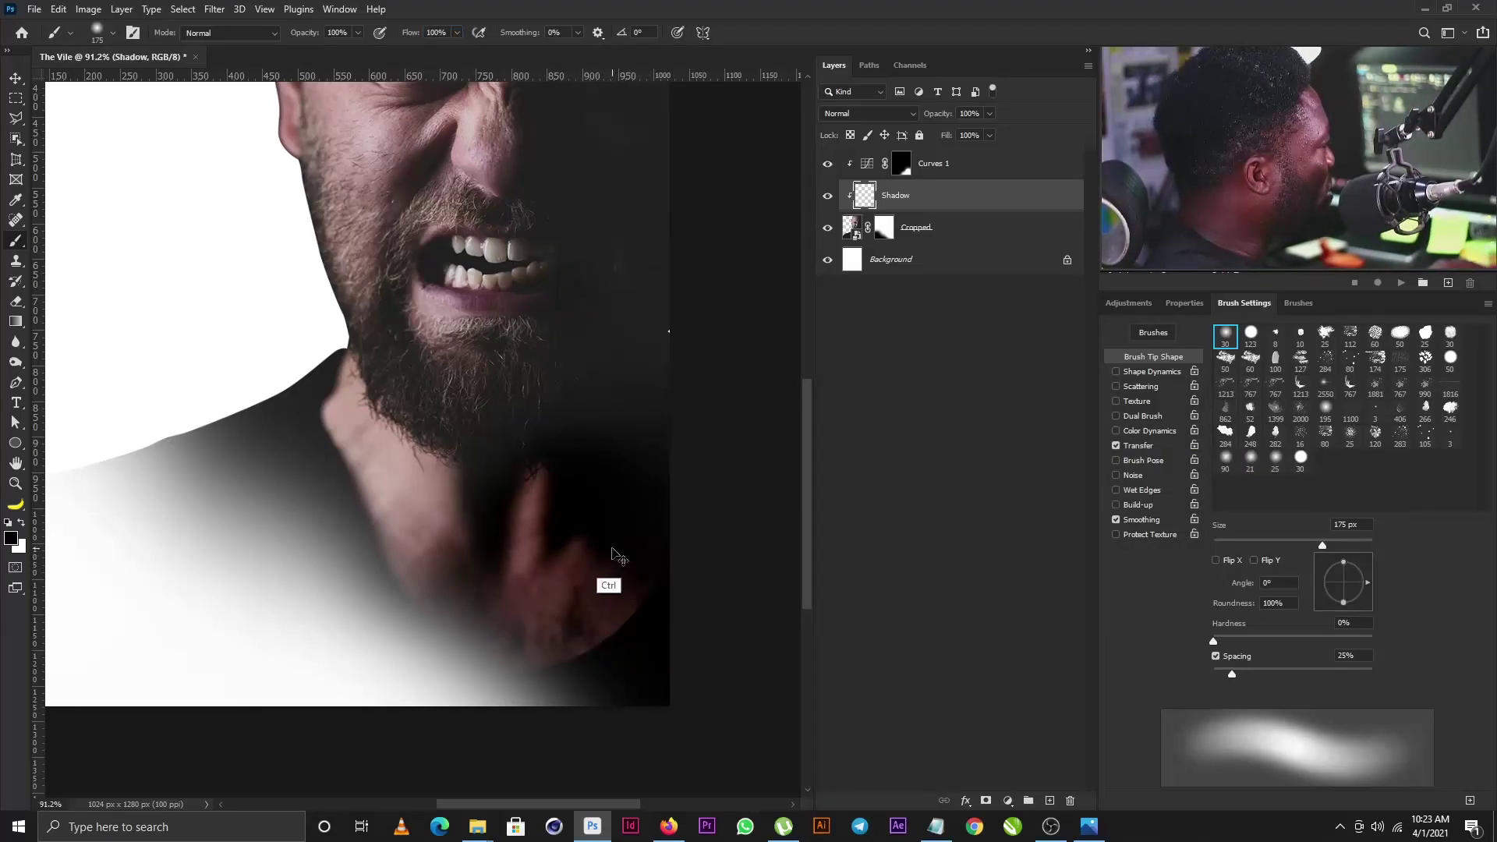
click(1145, 445)
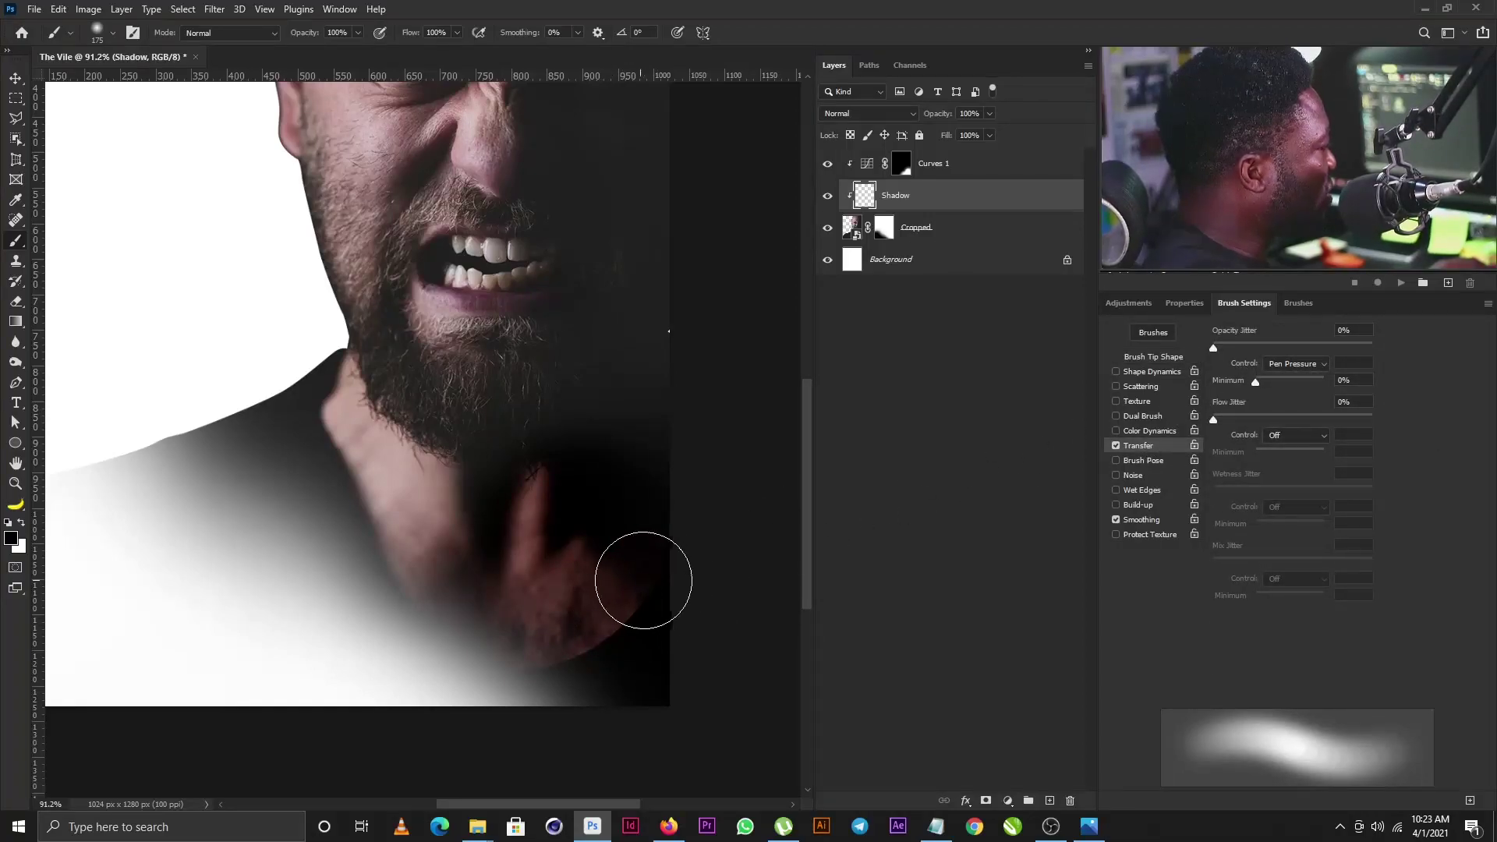
Paint black over the neck and lower-right chest on the Shadow layer with the 175 px soft brush
mouse_move(605, 615)
mouse_down()
mouse_move(558, 575)
mouse_move(622, 557)
mouse_move(531, 590)
mouse_move(590, 498)
mouse_move(551, 494)
mouse_move(620, 577)
mouse_move(657, 649)
mouse_move(663, 707)
mouse_move(683, 685)
mouse_move(588, 511)
mouse_move(552, 476)
mouse_move(528, 555)
mouse_move(486, 549)
mouse_up()
key(ctrl+z)
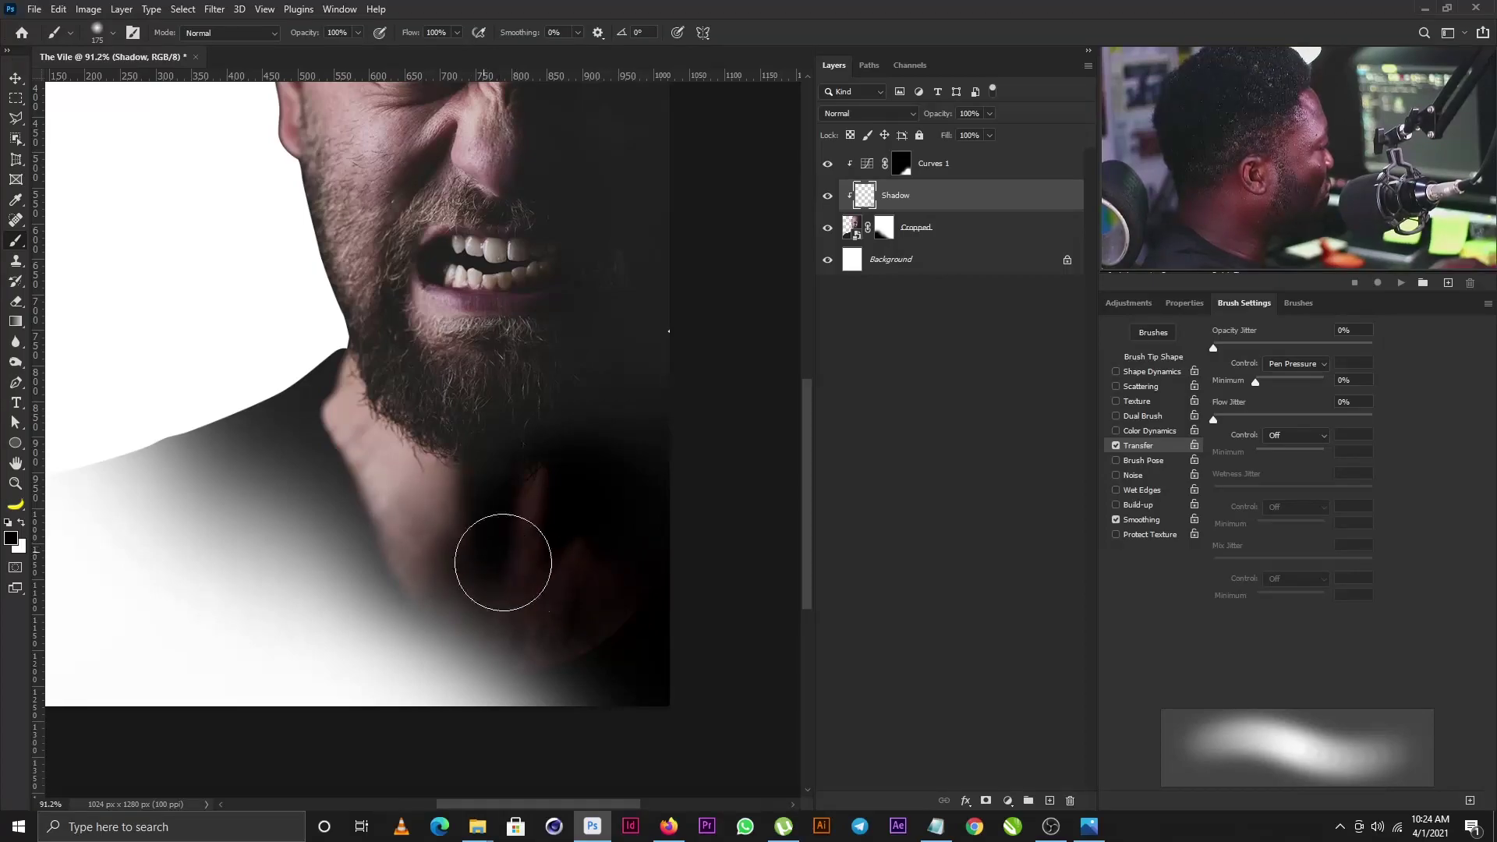
drag(655, 544, 534, 456)
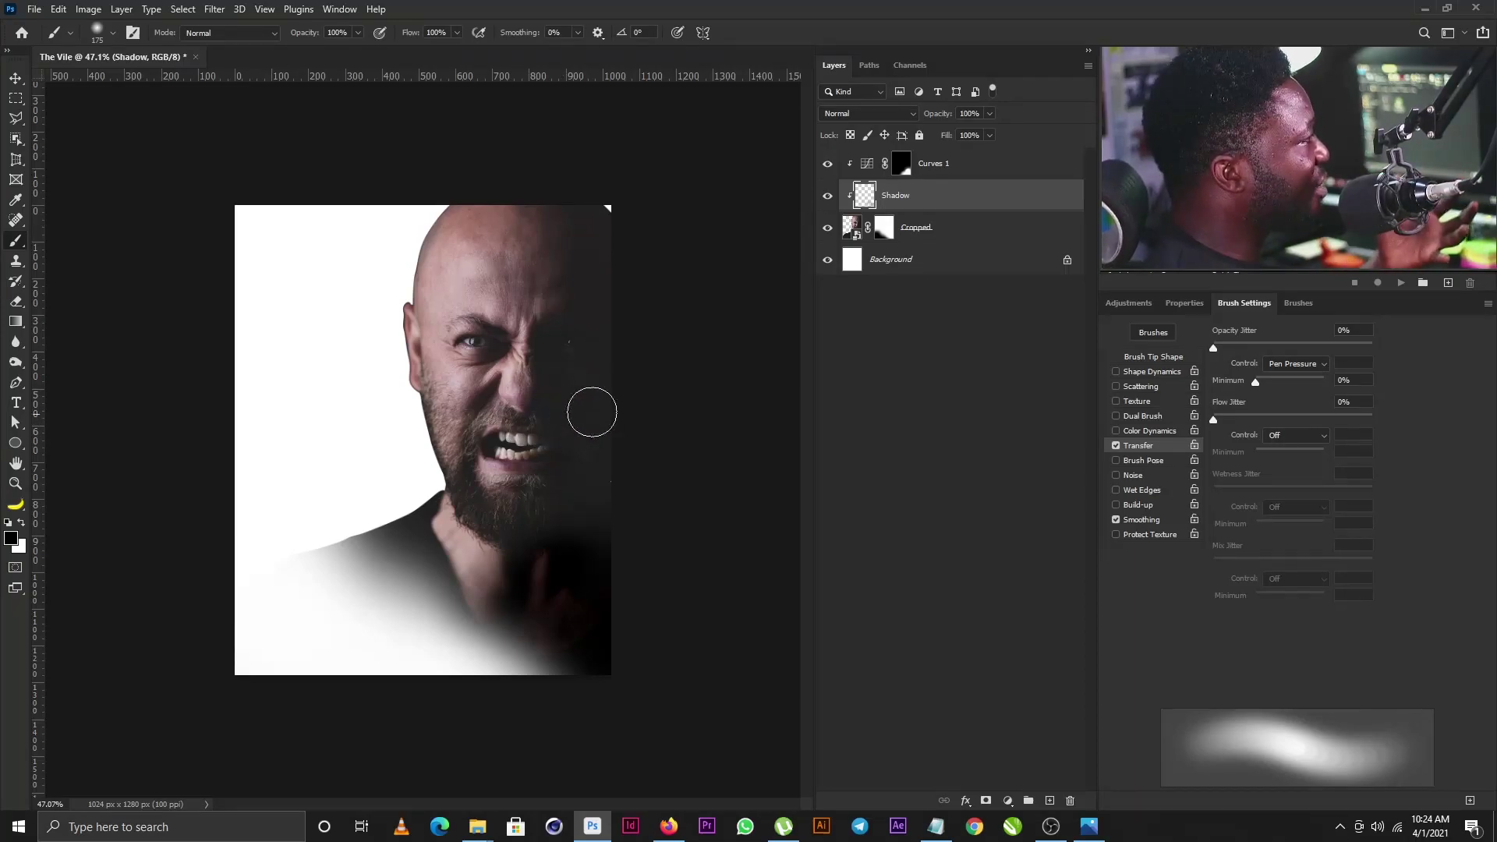
Add a Black & White adjustment directly above the Curves adjustment and clip it to the layers below
click(902, 163)
key(x)
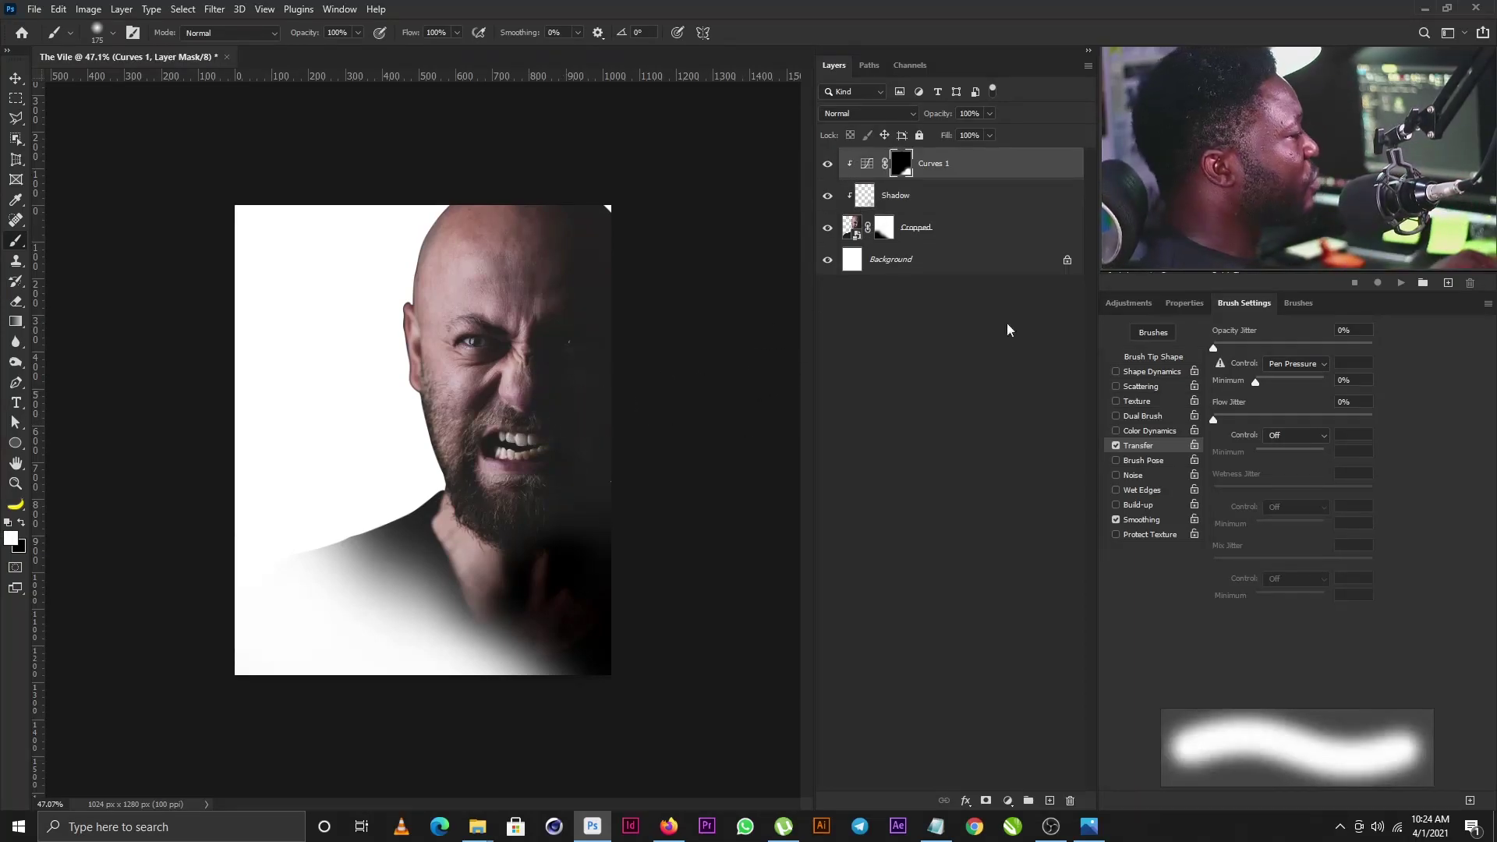
click(1140, 302)
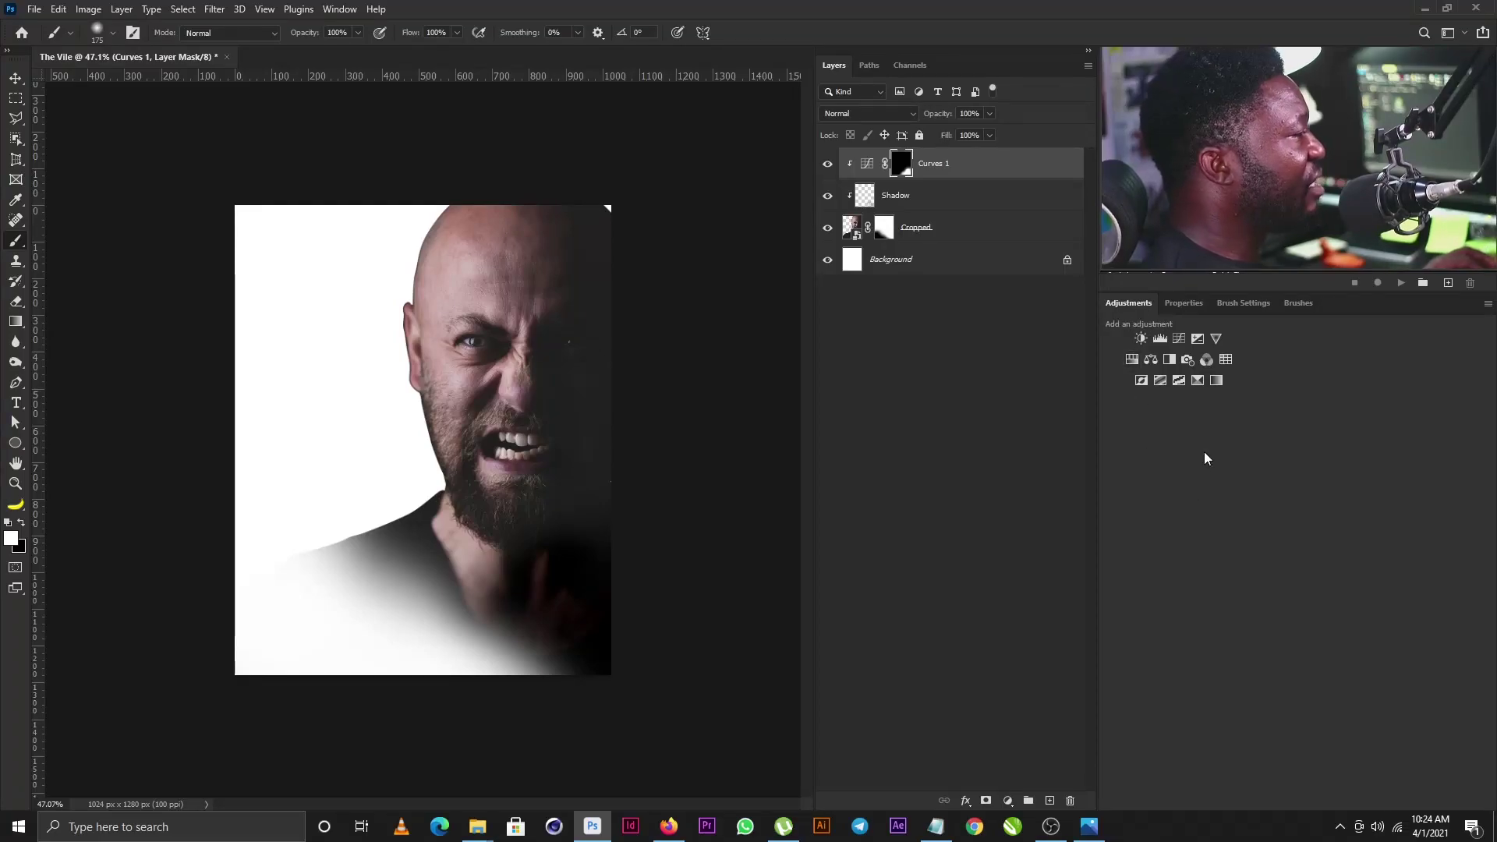
click(340, 9)
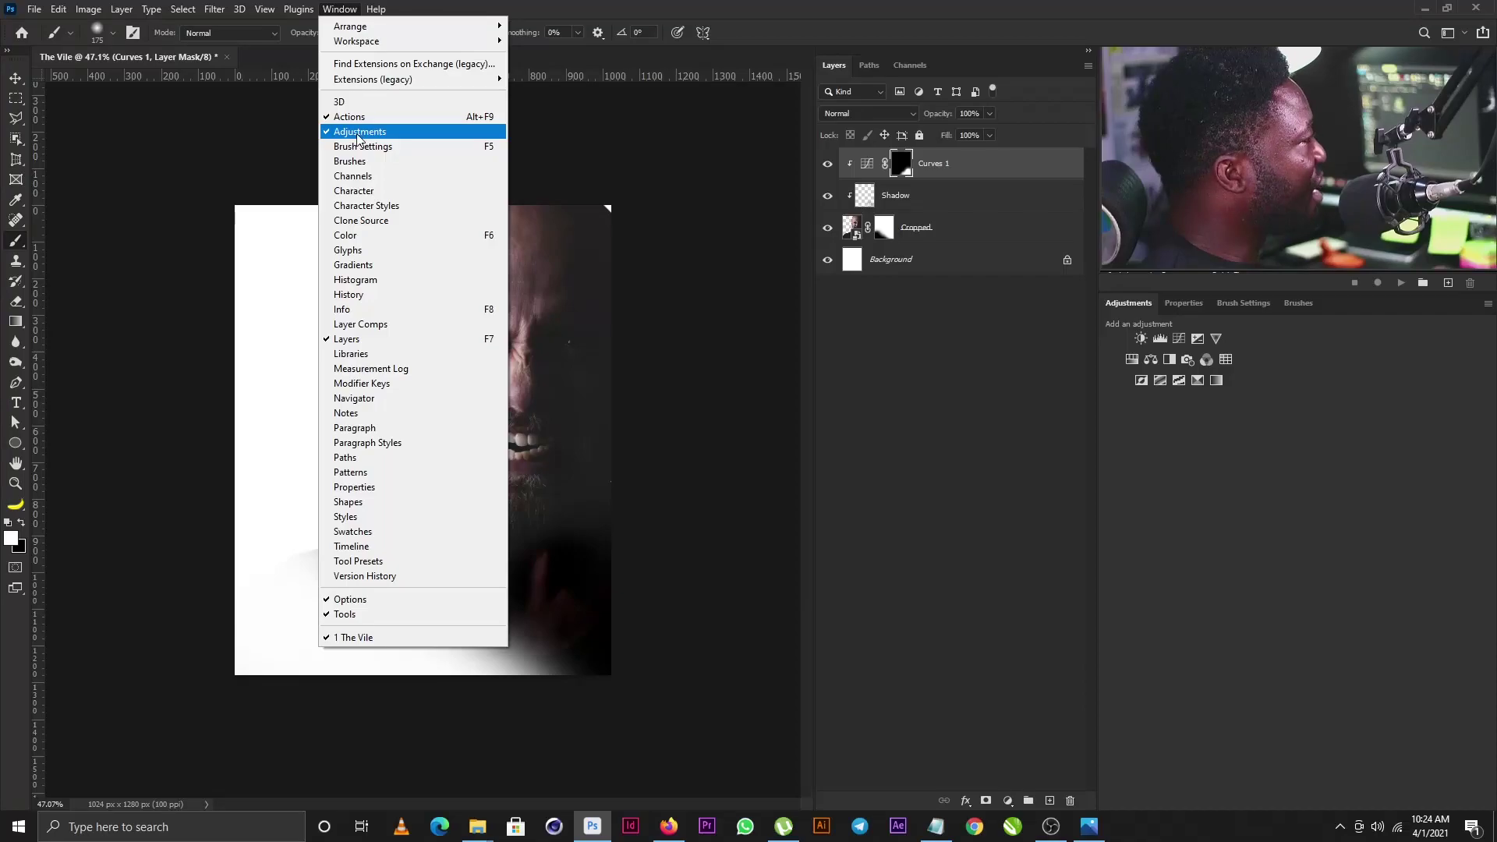
click(1177, 441)
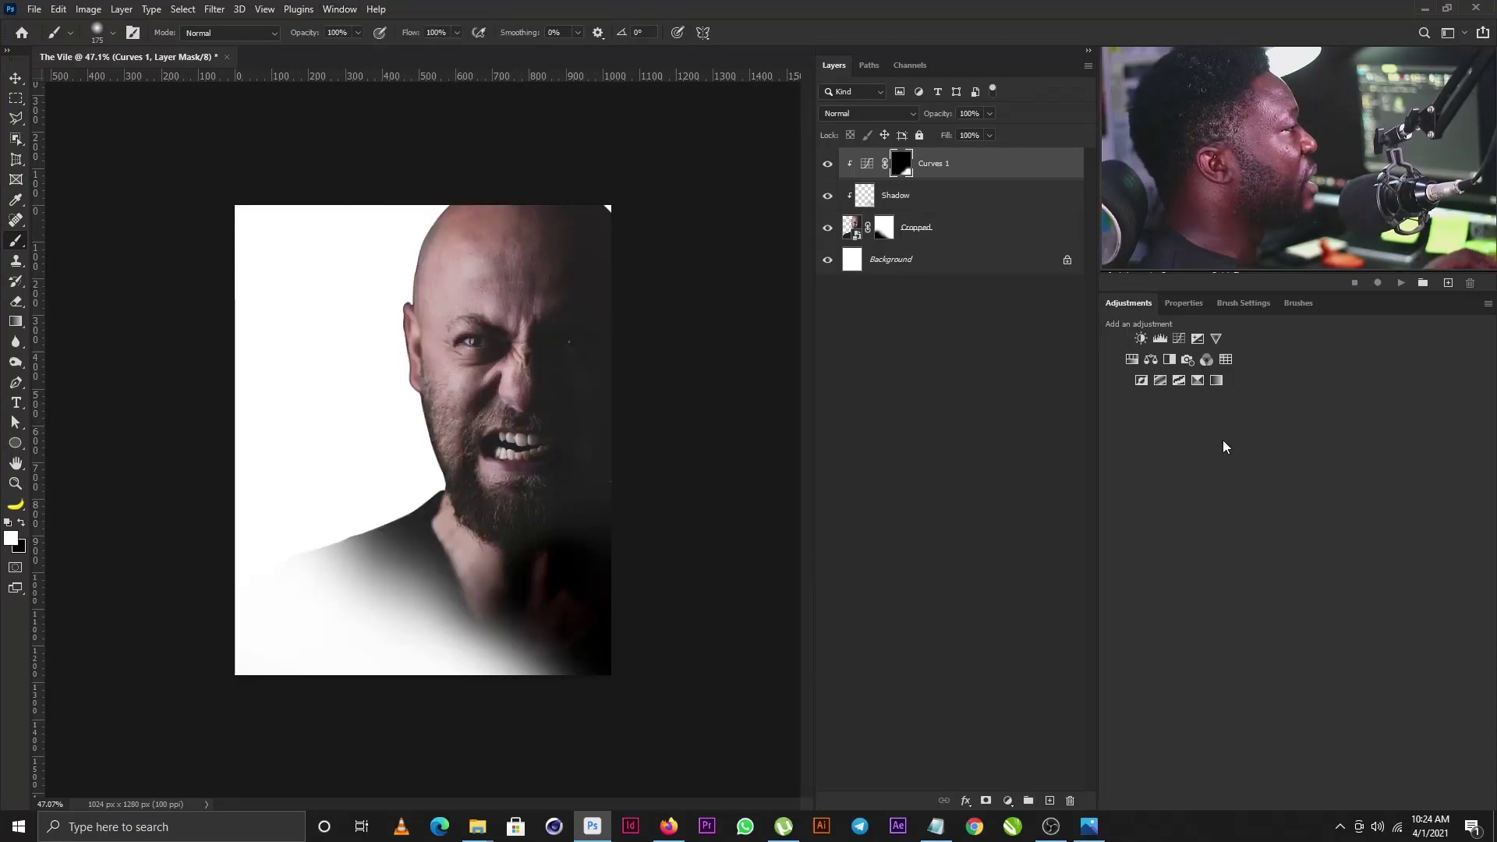
click(1170, 360)
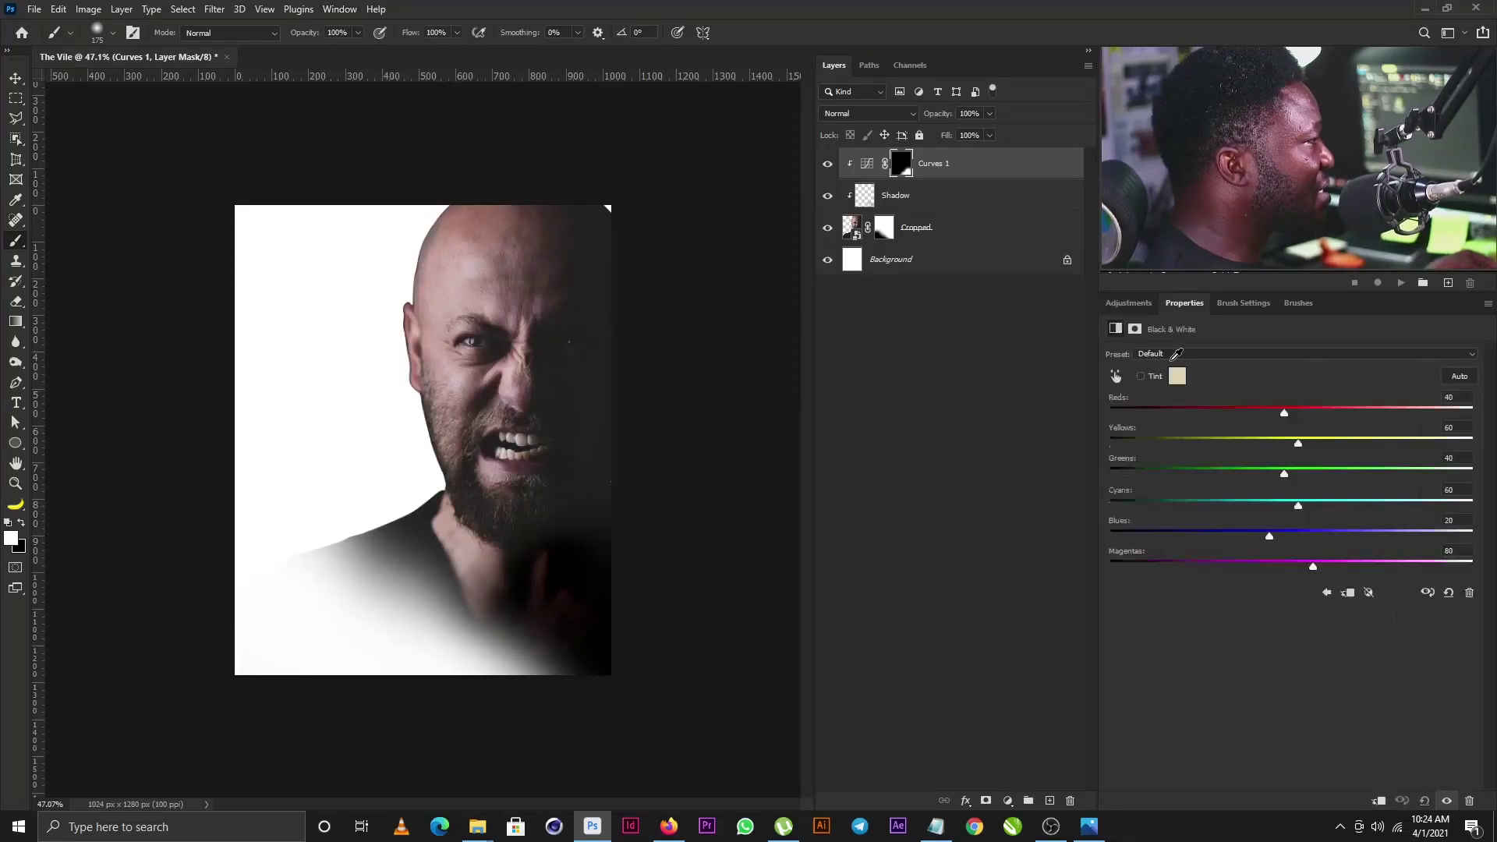
click(1378, 800)
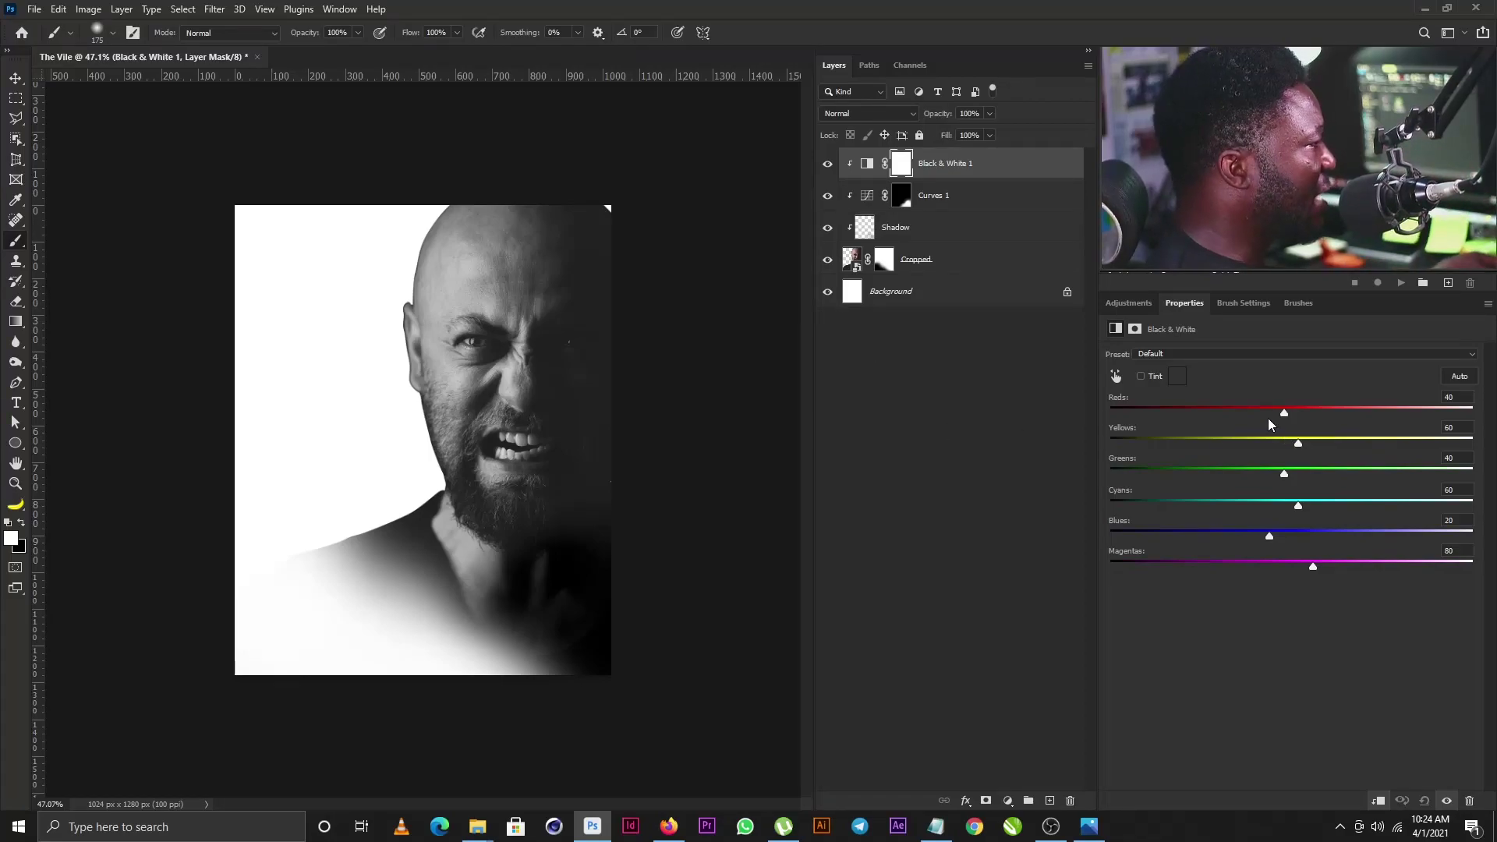
Set the Black & White adjustment's Reds to 67 and Yellows to 182
mouse_move(1279, 410)
mouse_down()
mouse_move(1355, 407)
mouse_move(1338, 407)
mouse_up()
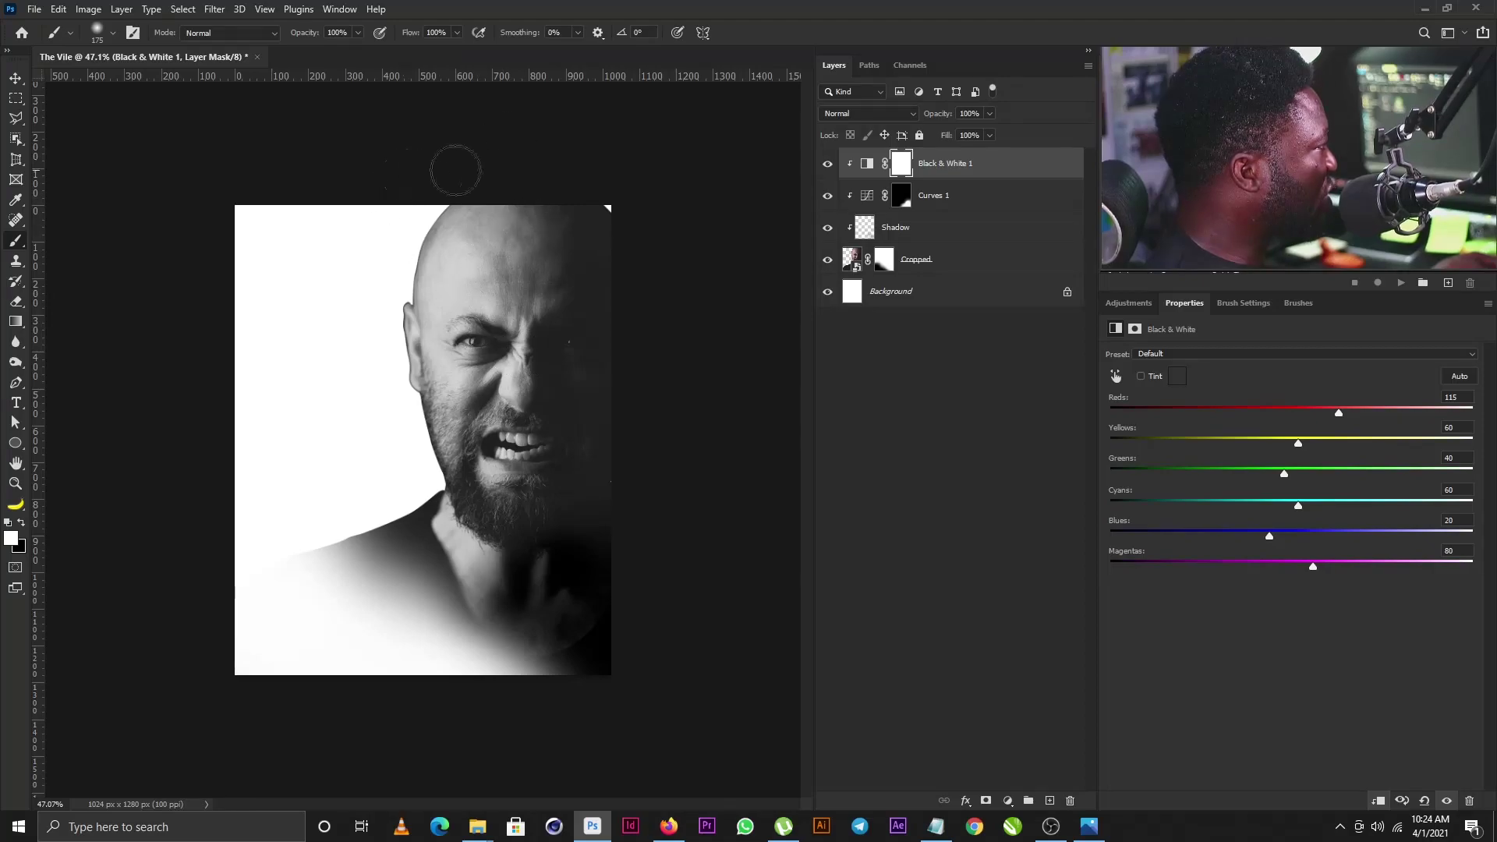
drag(1299, 447, 1301, 414)
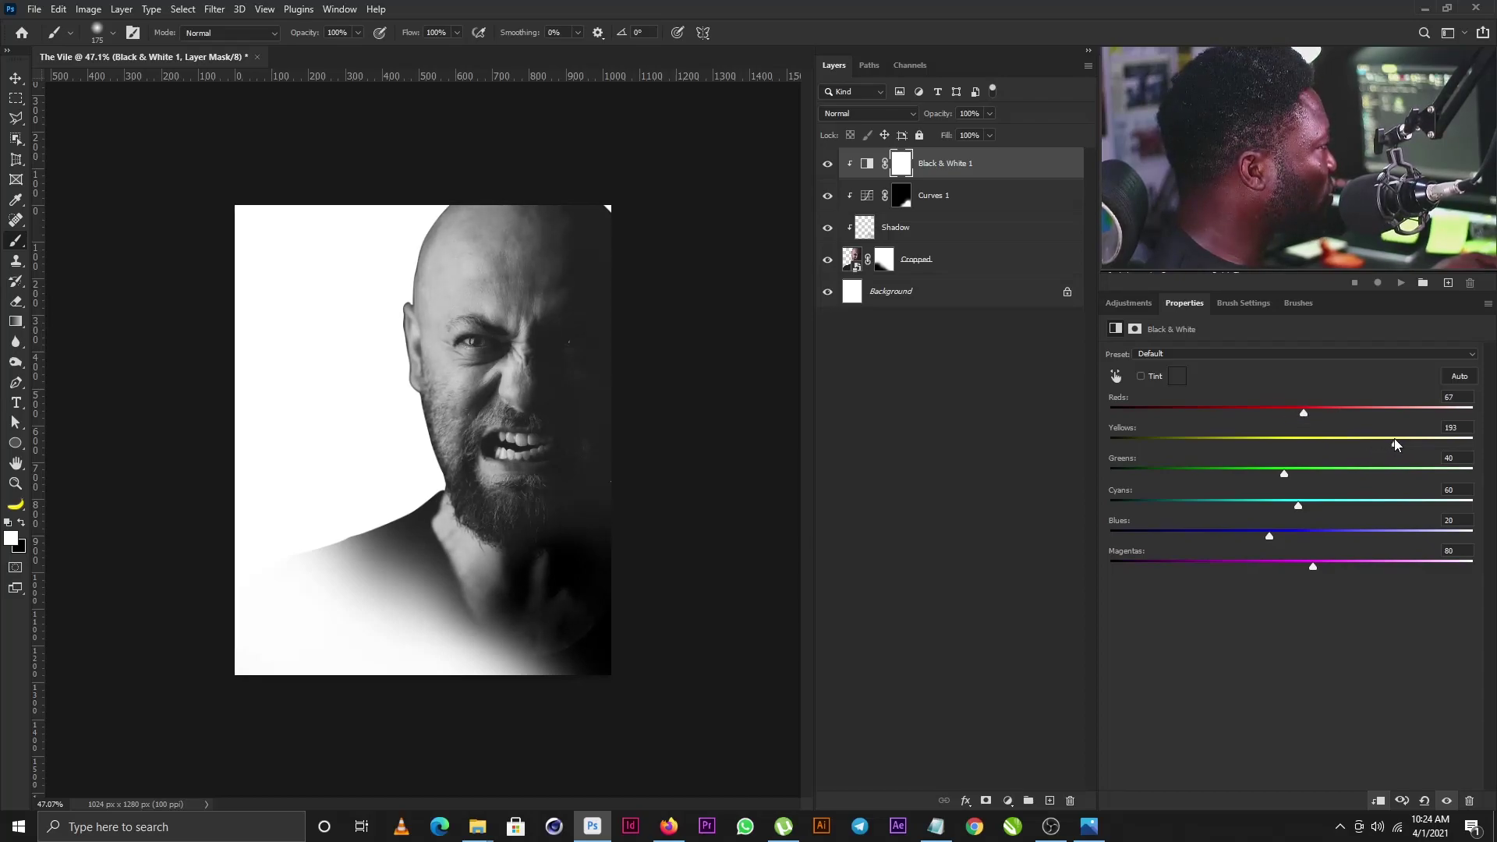
drag(1387, 444, 1389, 444)
mouse_move(1303, 414)
mouse_down()
mouse_move(1280, 414)
mouse_move(1303, 414)
mouse_up()
Rasterize the Cropped layer and convert it together with its mask into a smart object
key(ctrl)
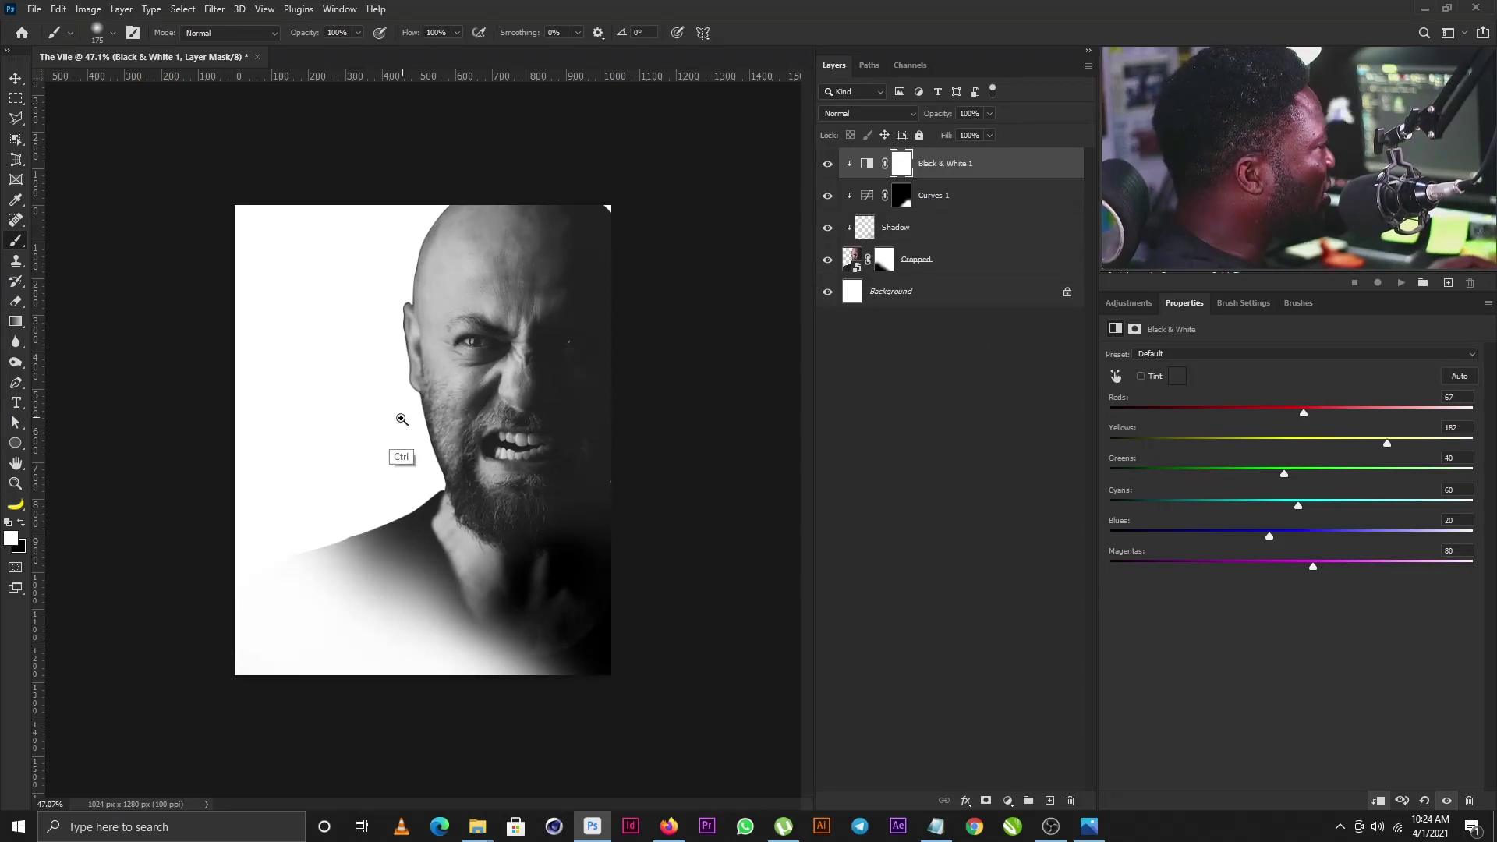
drag(401, 418, 484, 434)
click(899, 265)
right_click(923, 267)
click(1017, 425)
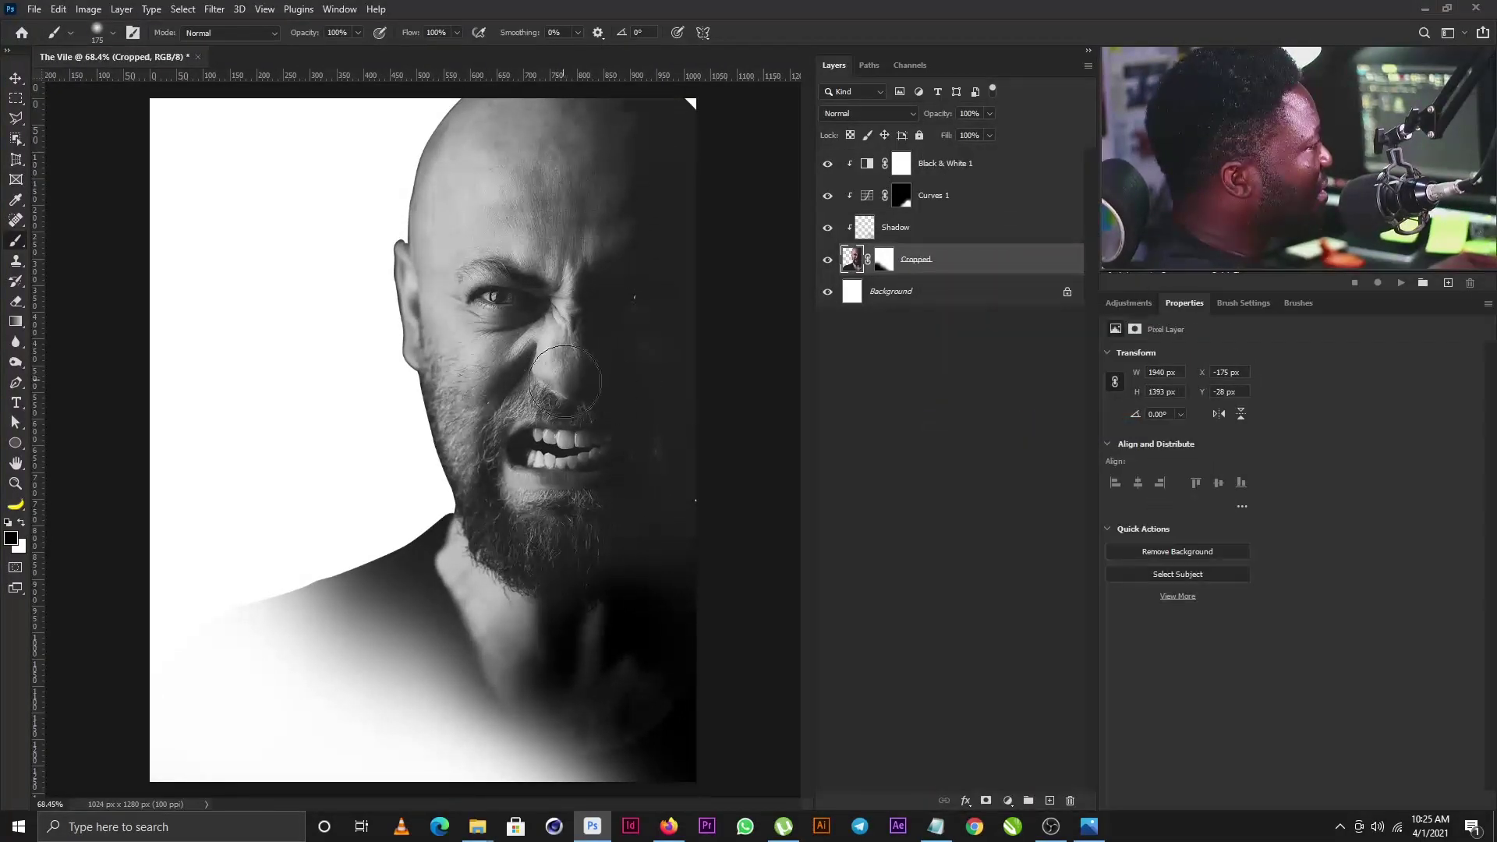
right_click(888, 257)
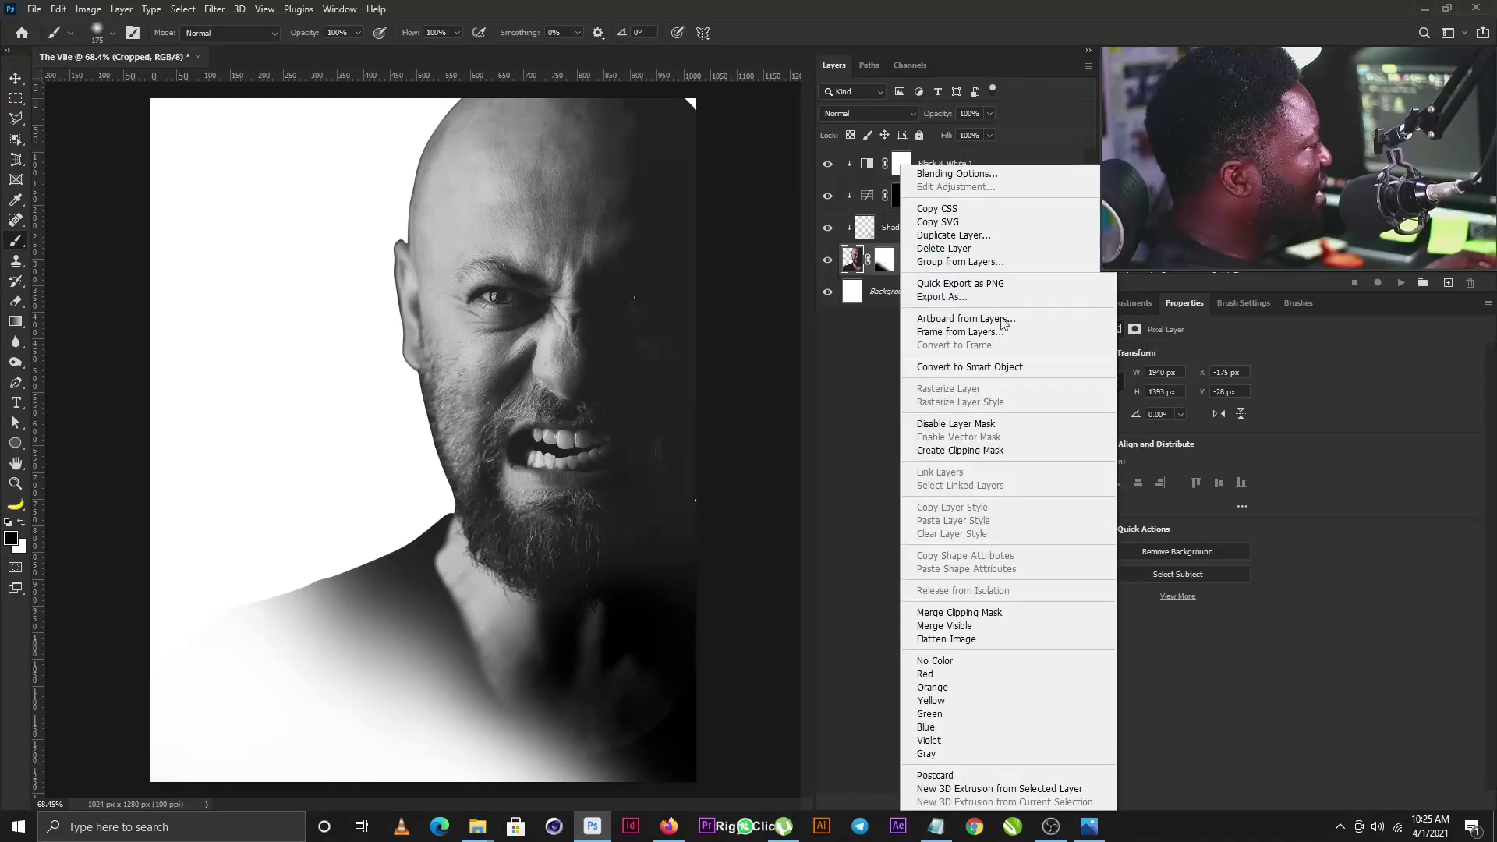
click(1002, 364)
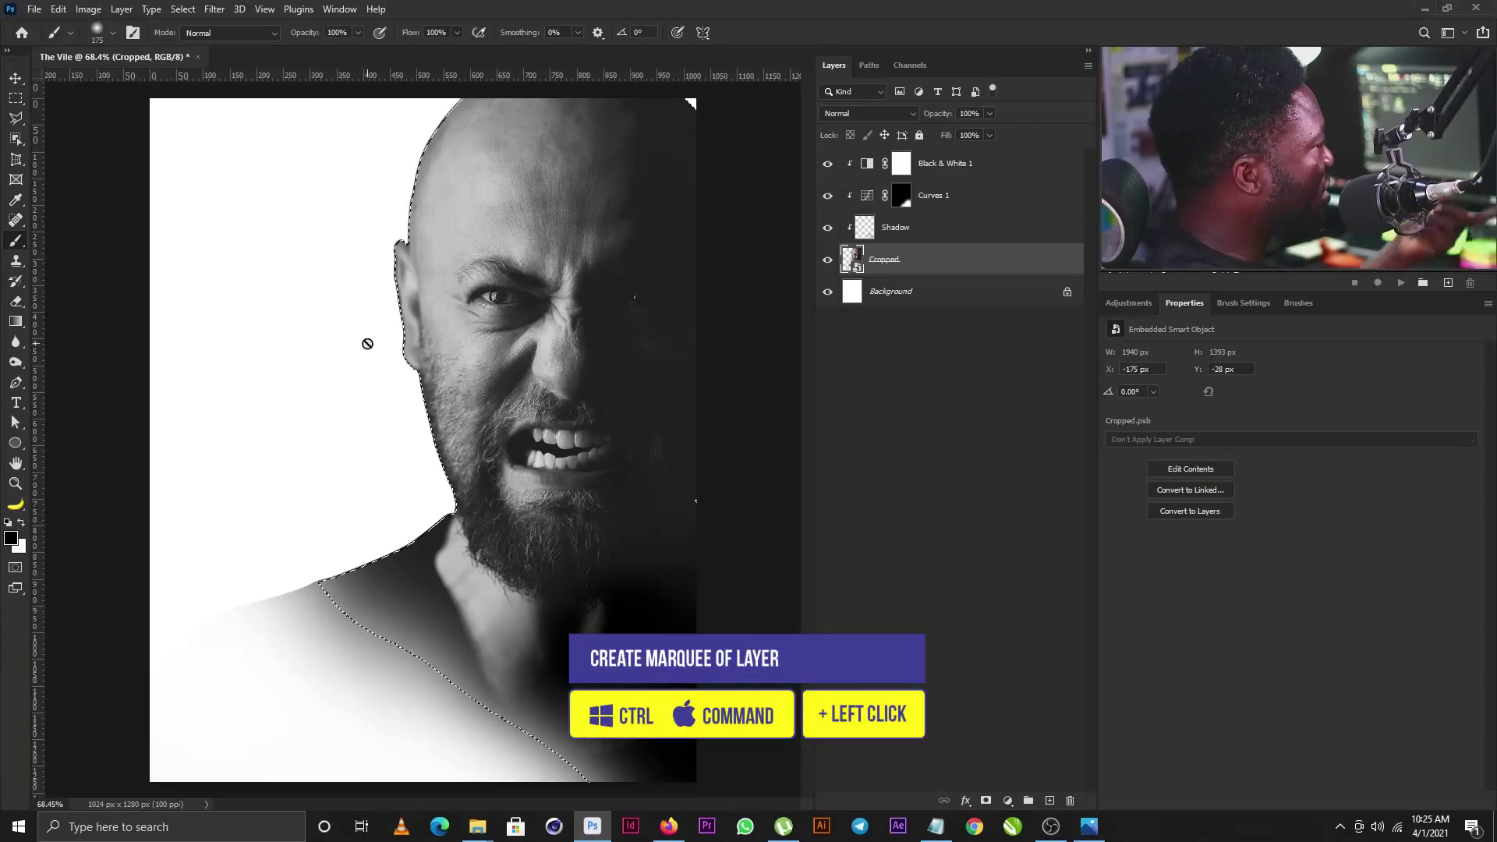
Mask the Cropped layer from its own outline and shrink that mask with the Minimum filter, radius 2 pixels, preserving Squareness
ctrl+click(852, 258)
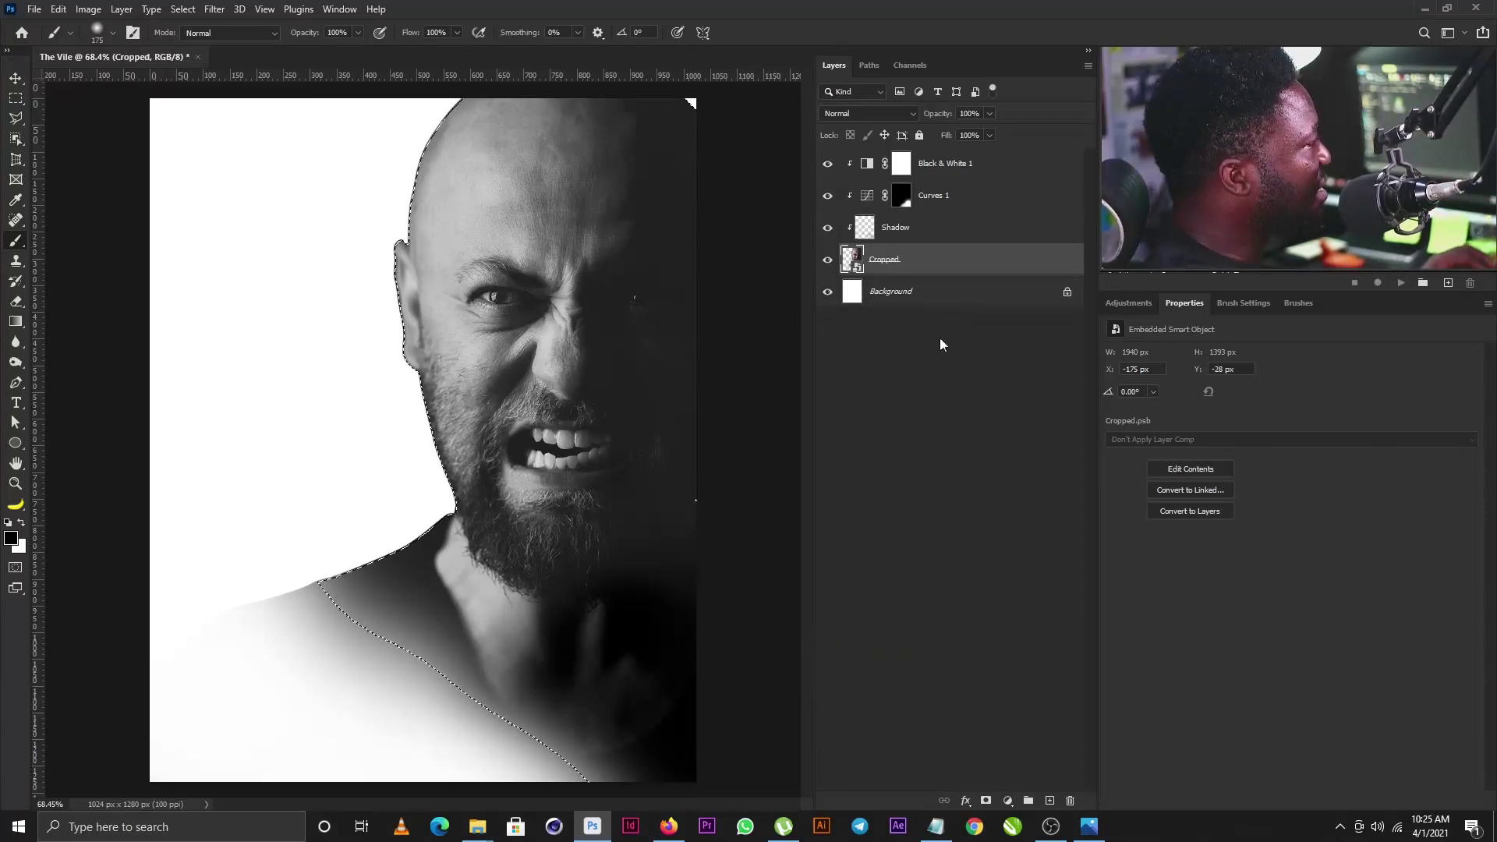
click(986, 802)
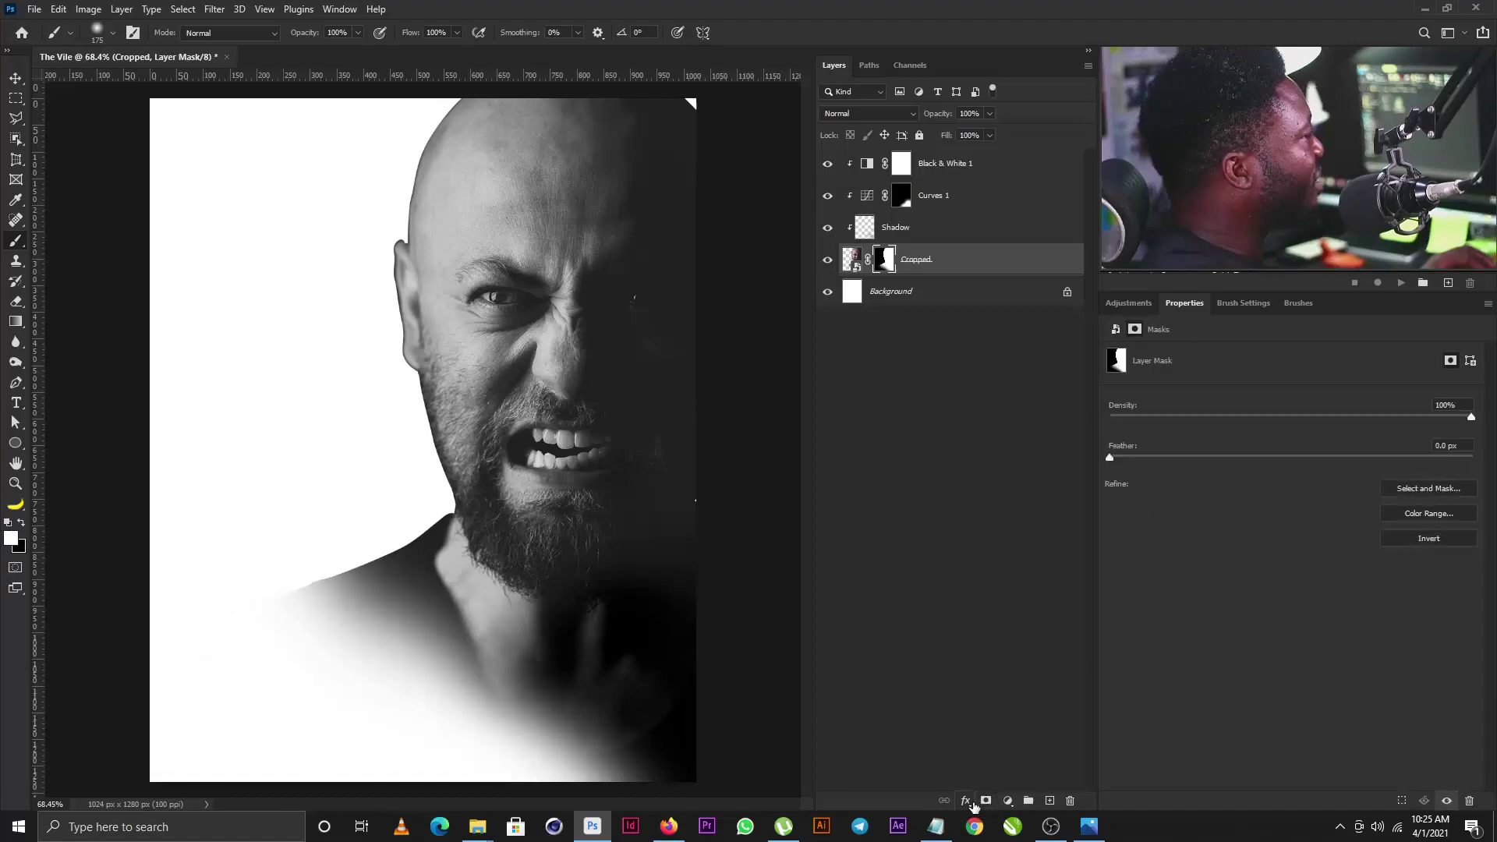
click(215, 10)
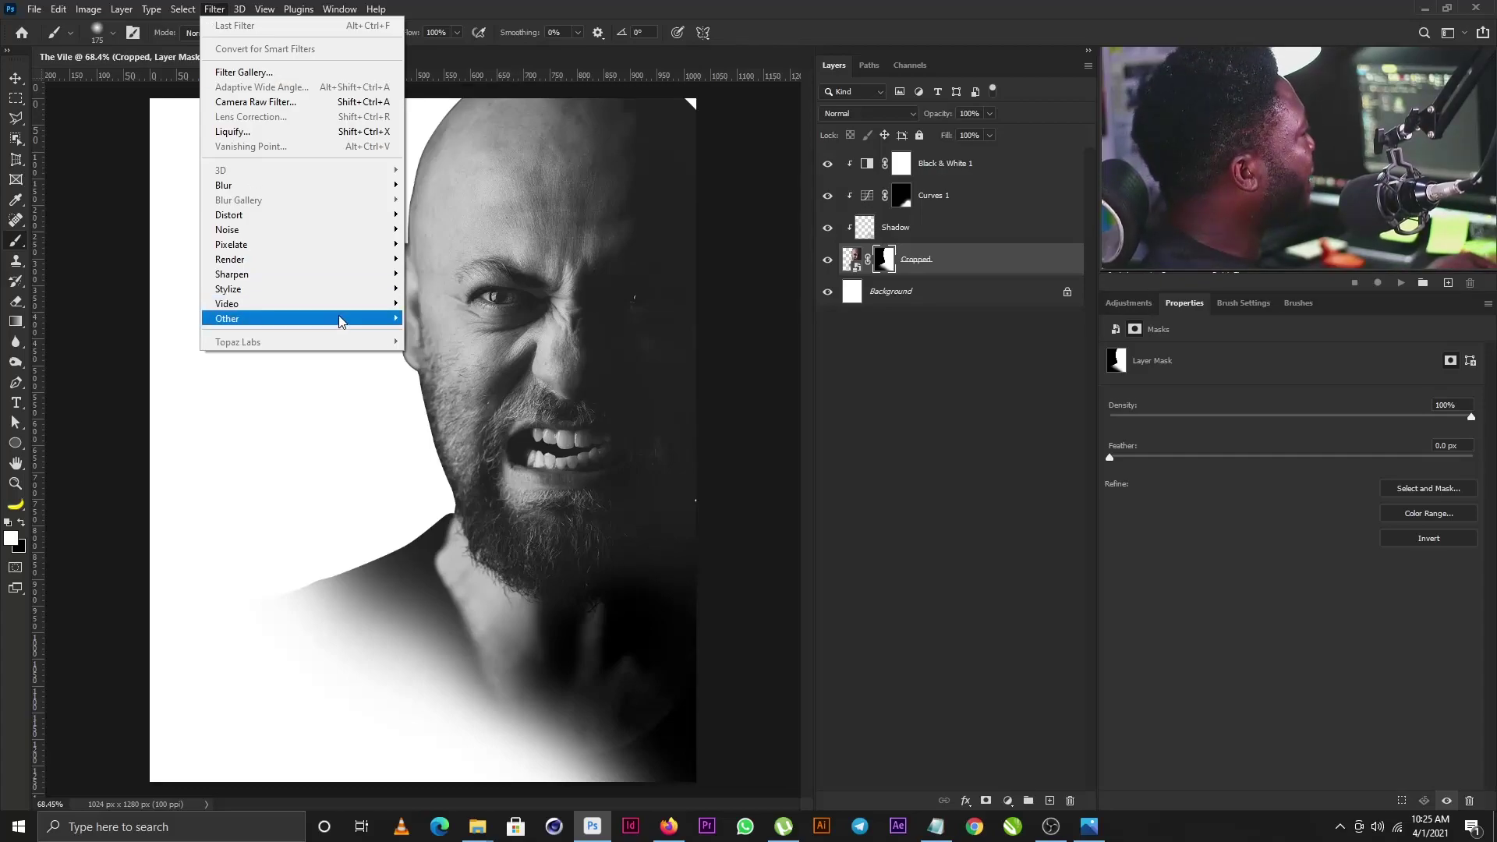
mouse_move(346, 320)
click(440, 377)
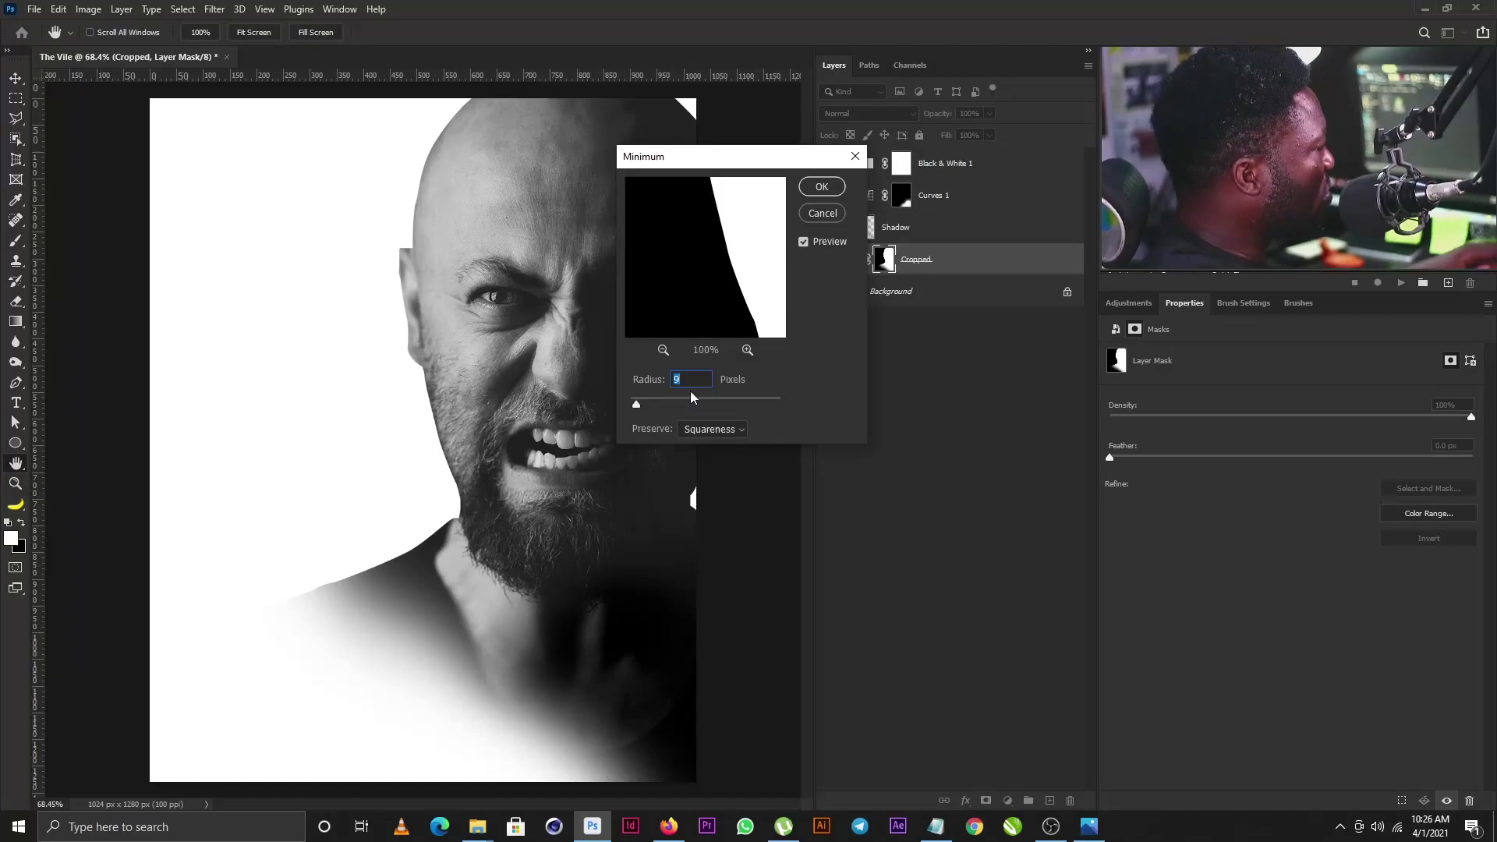
text(2)
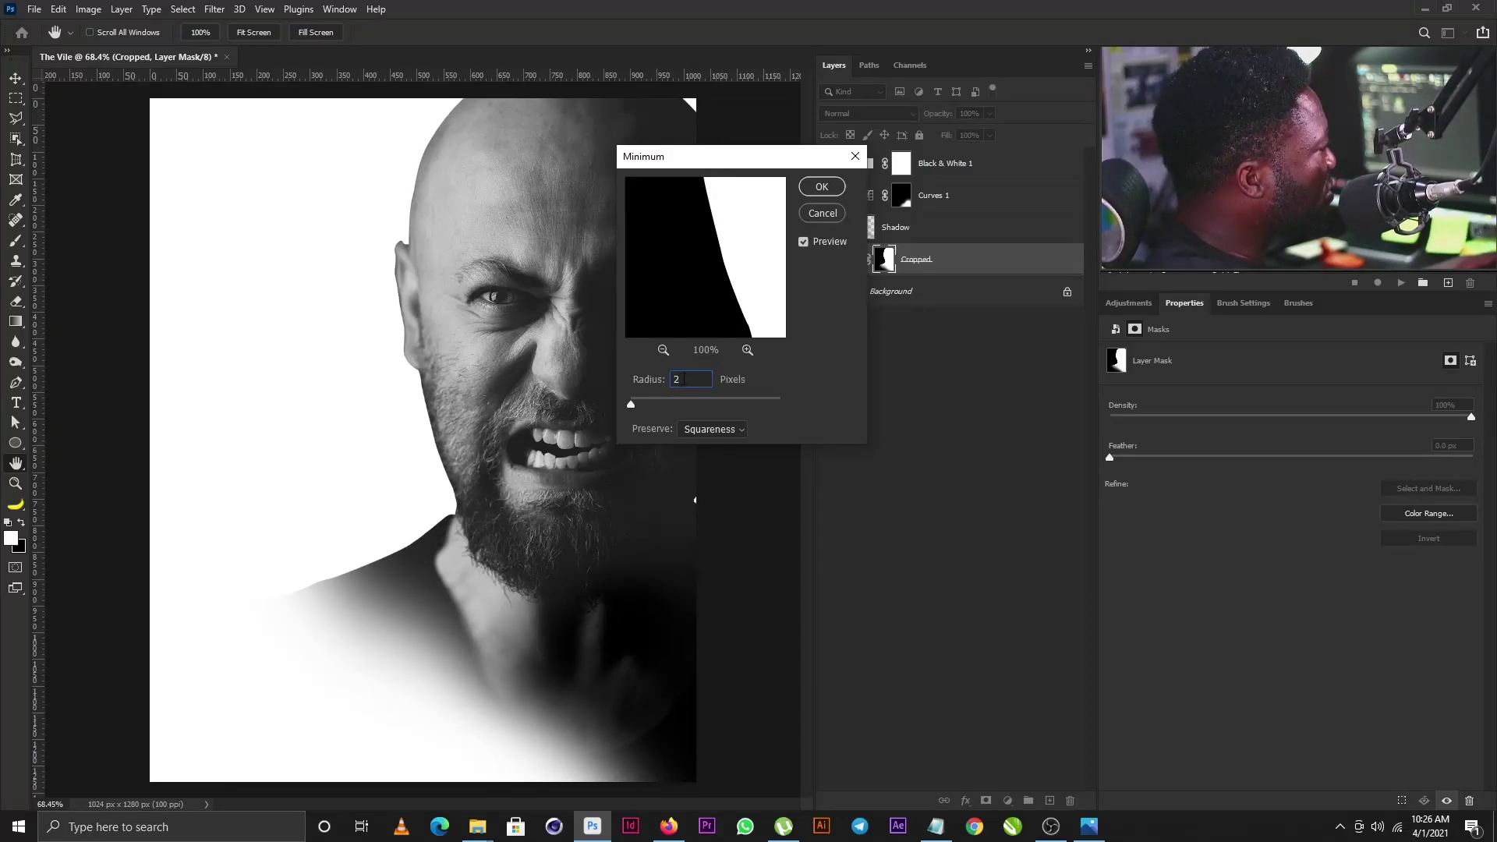
click(823, 190)
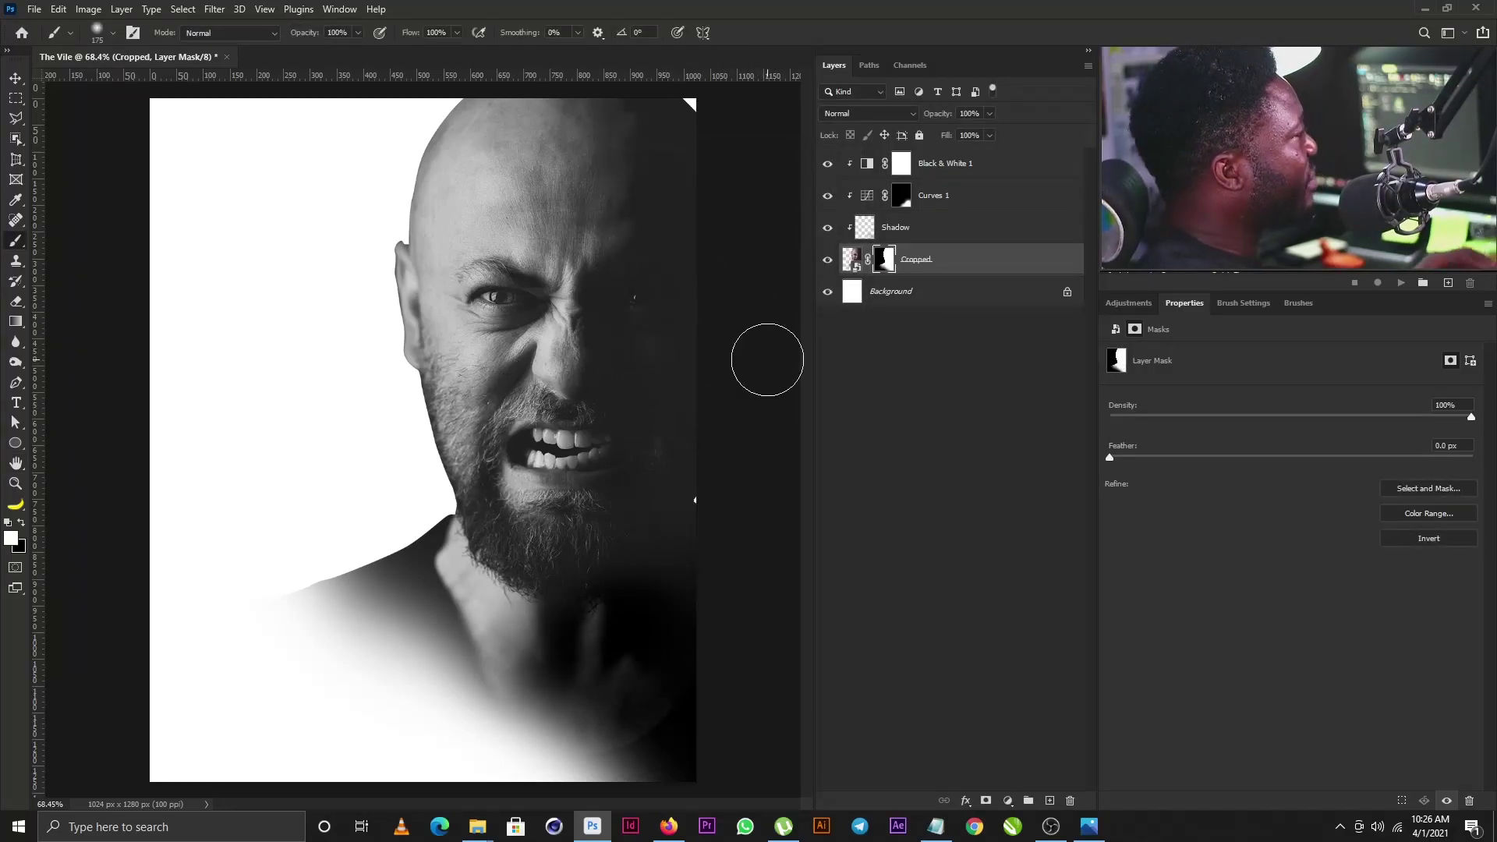
Add a clipped Levels adjustment above Black & White with input levels 7, 0.82 and 212
click(927, 163)
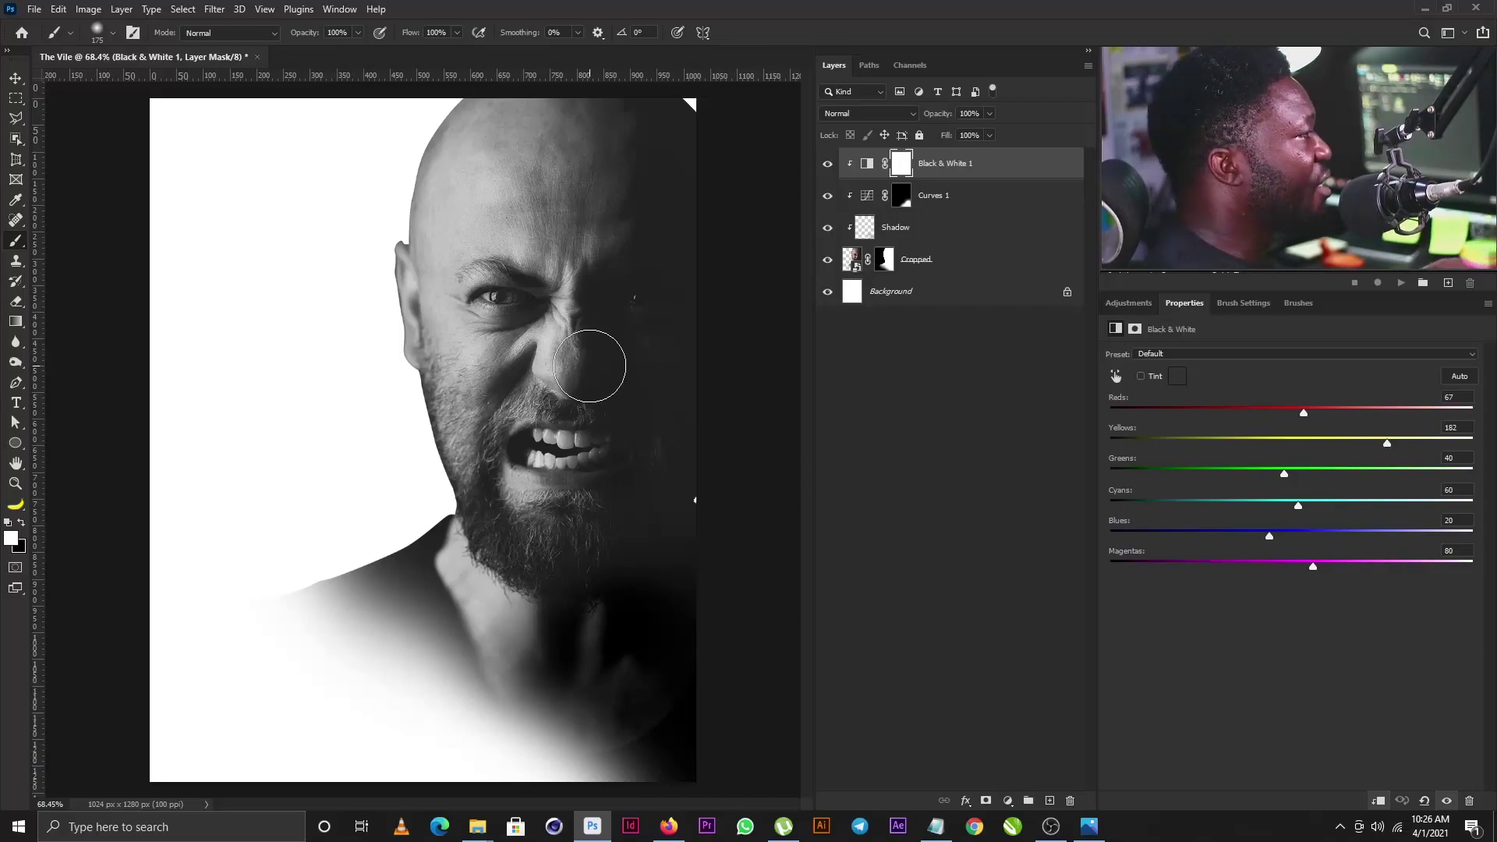
click(1123, 311)
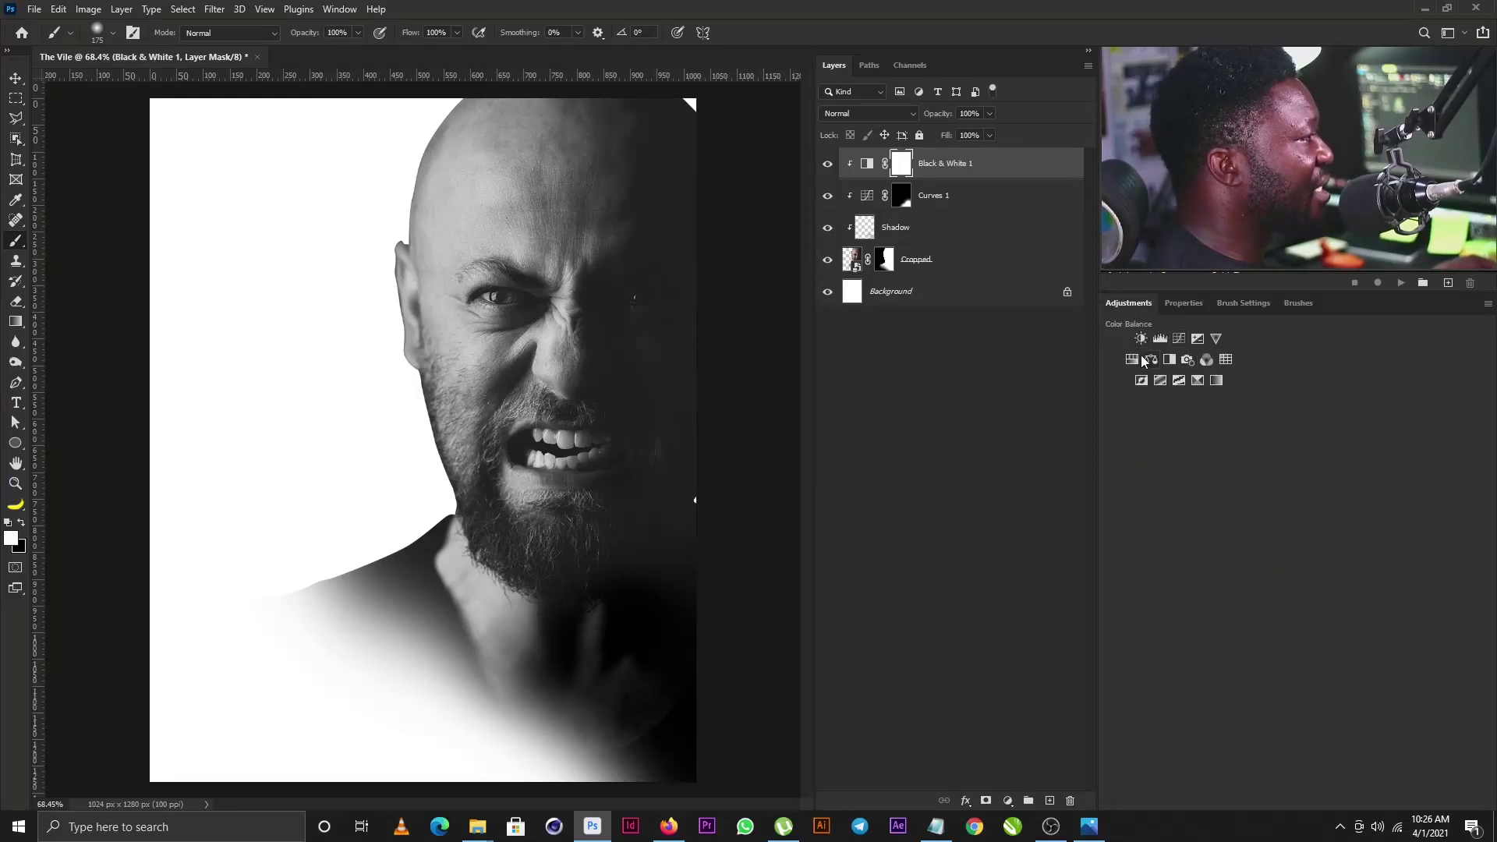
click(1159, 340)
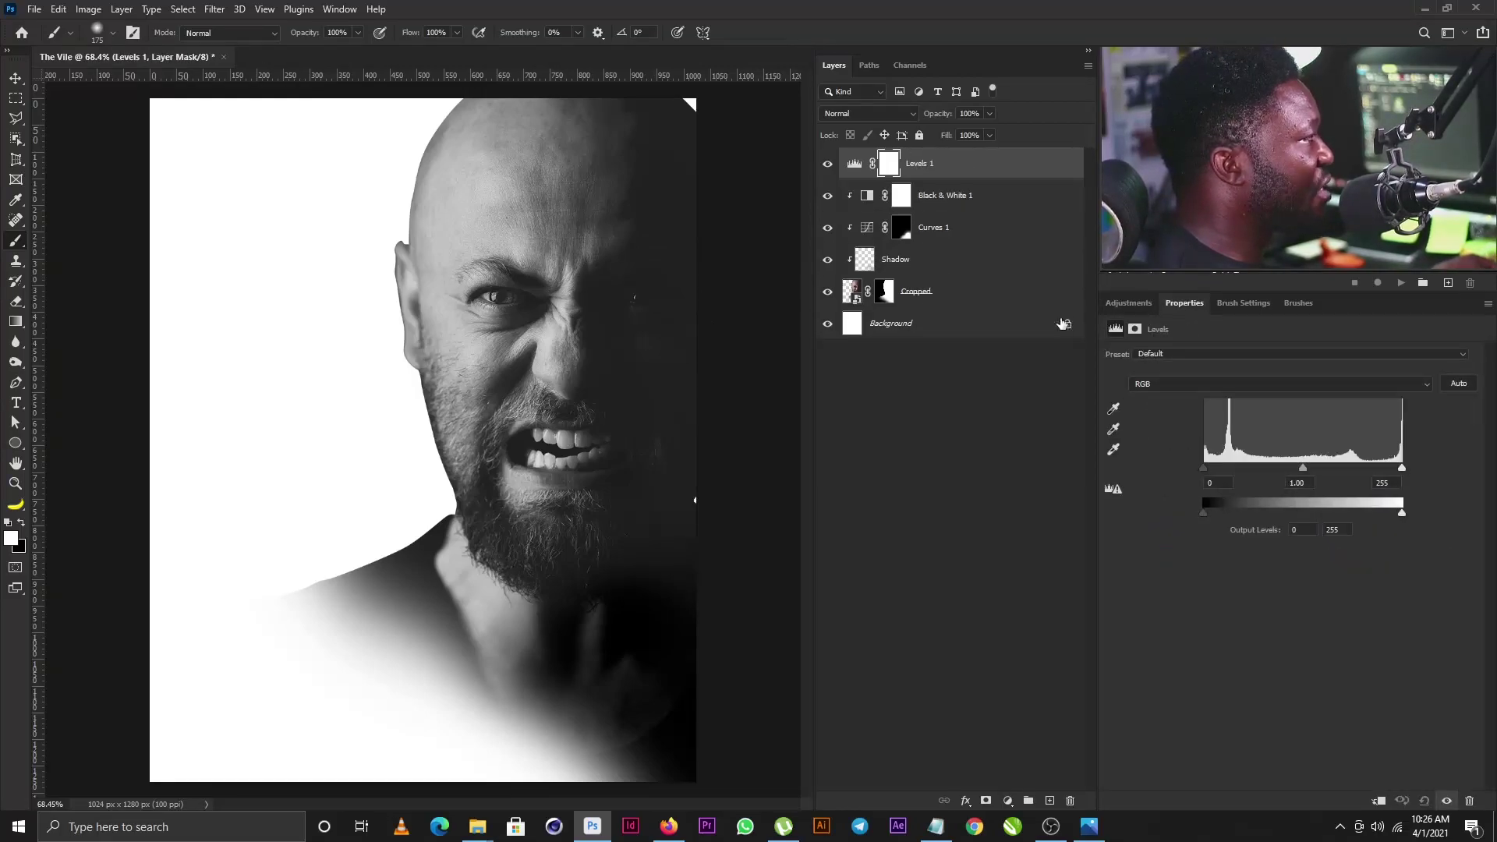
click(1378, 801)
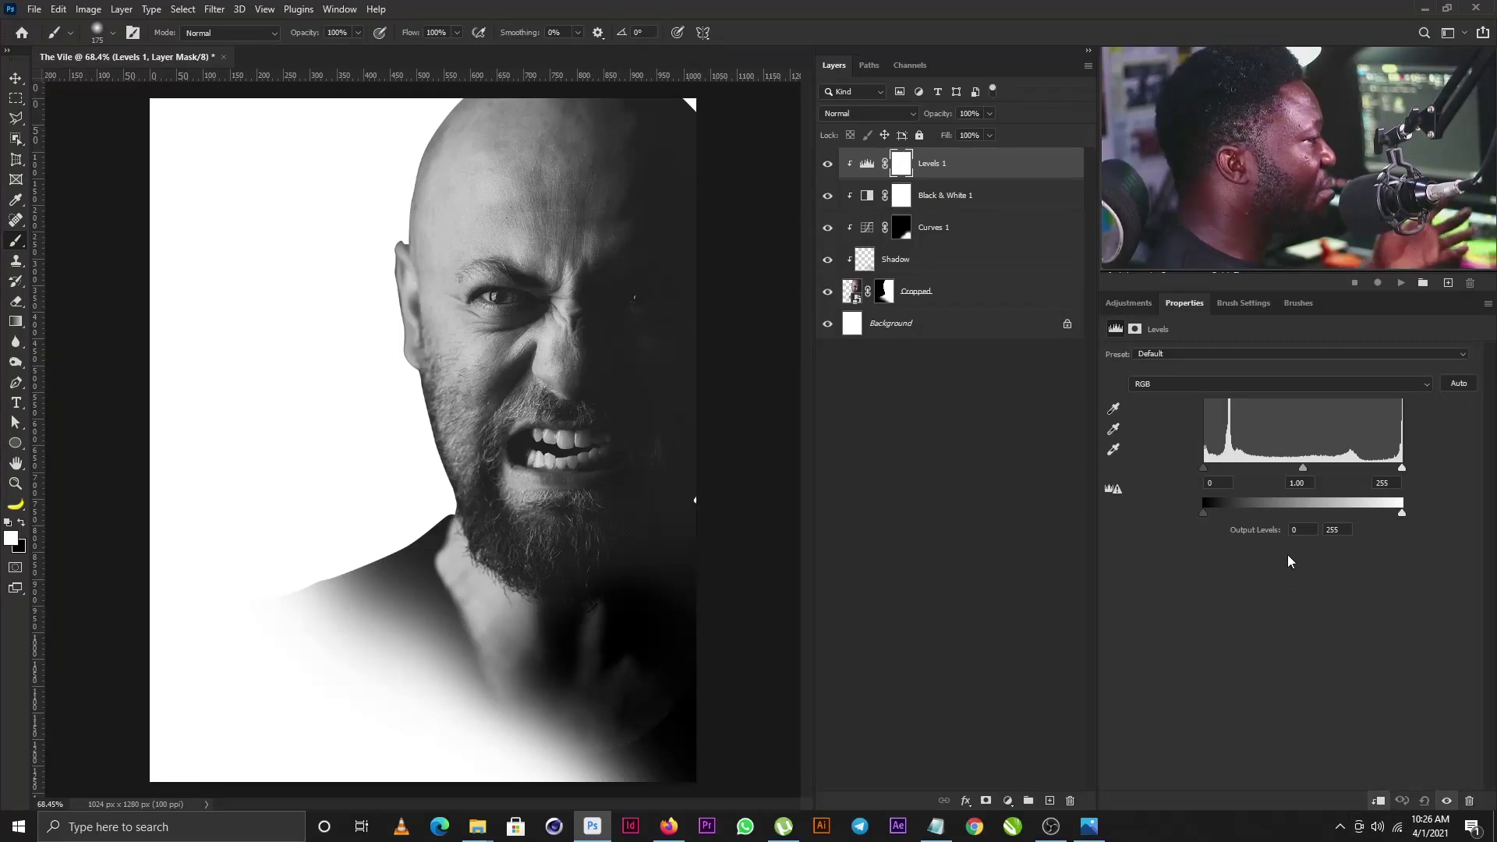
drag(1301, 466, 1369, 468)
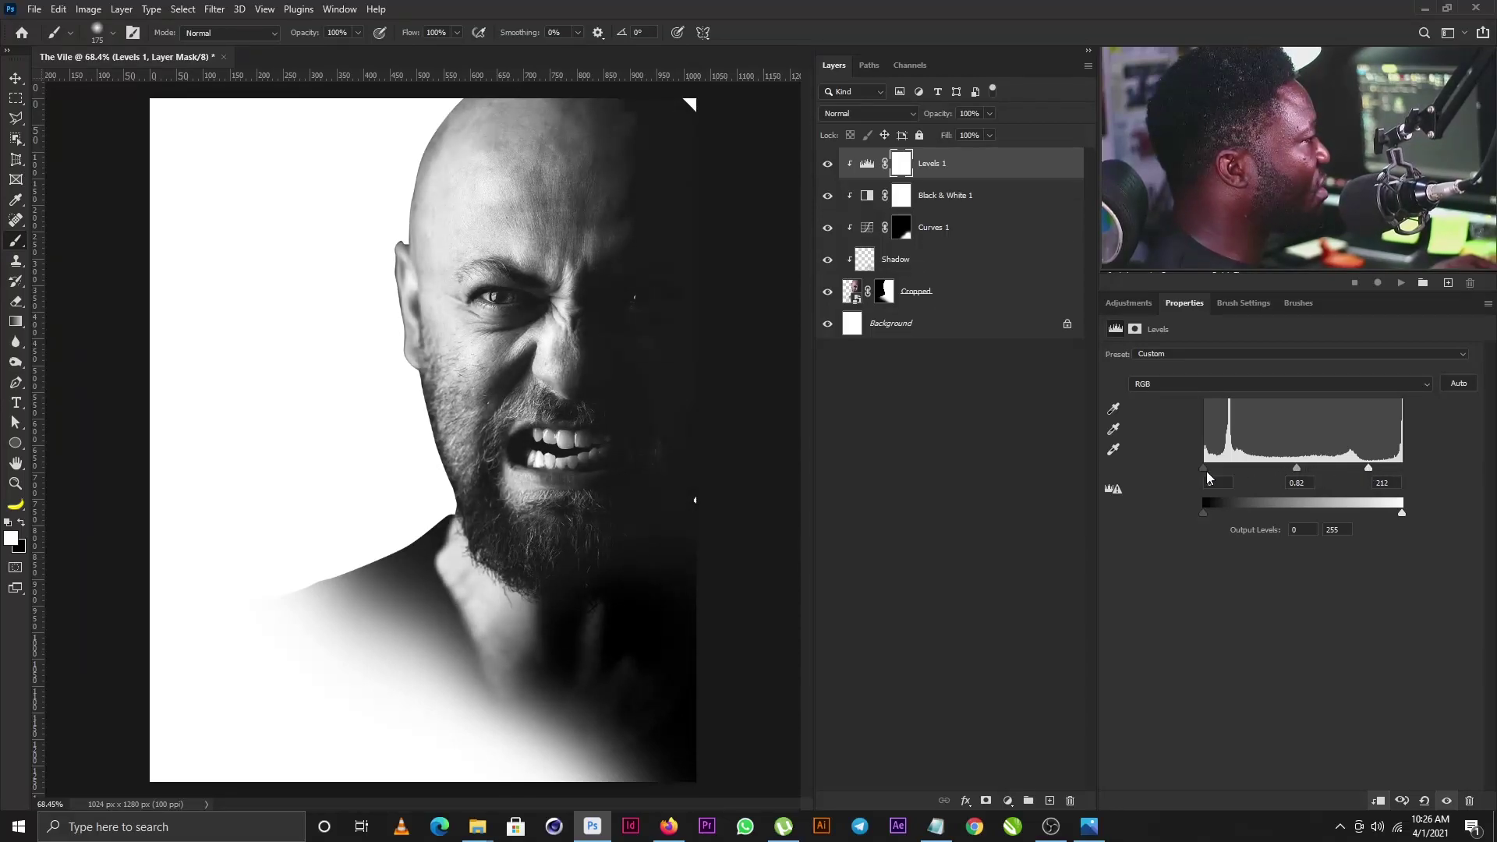
drag(1203, 467, 1211, 469)
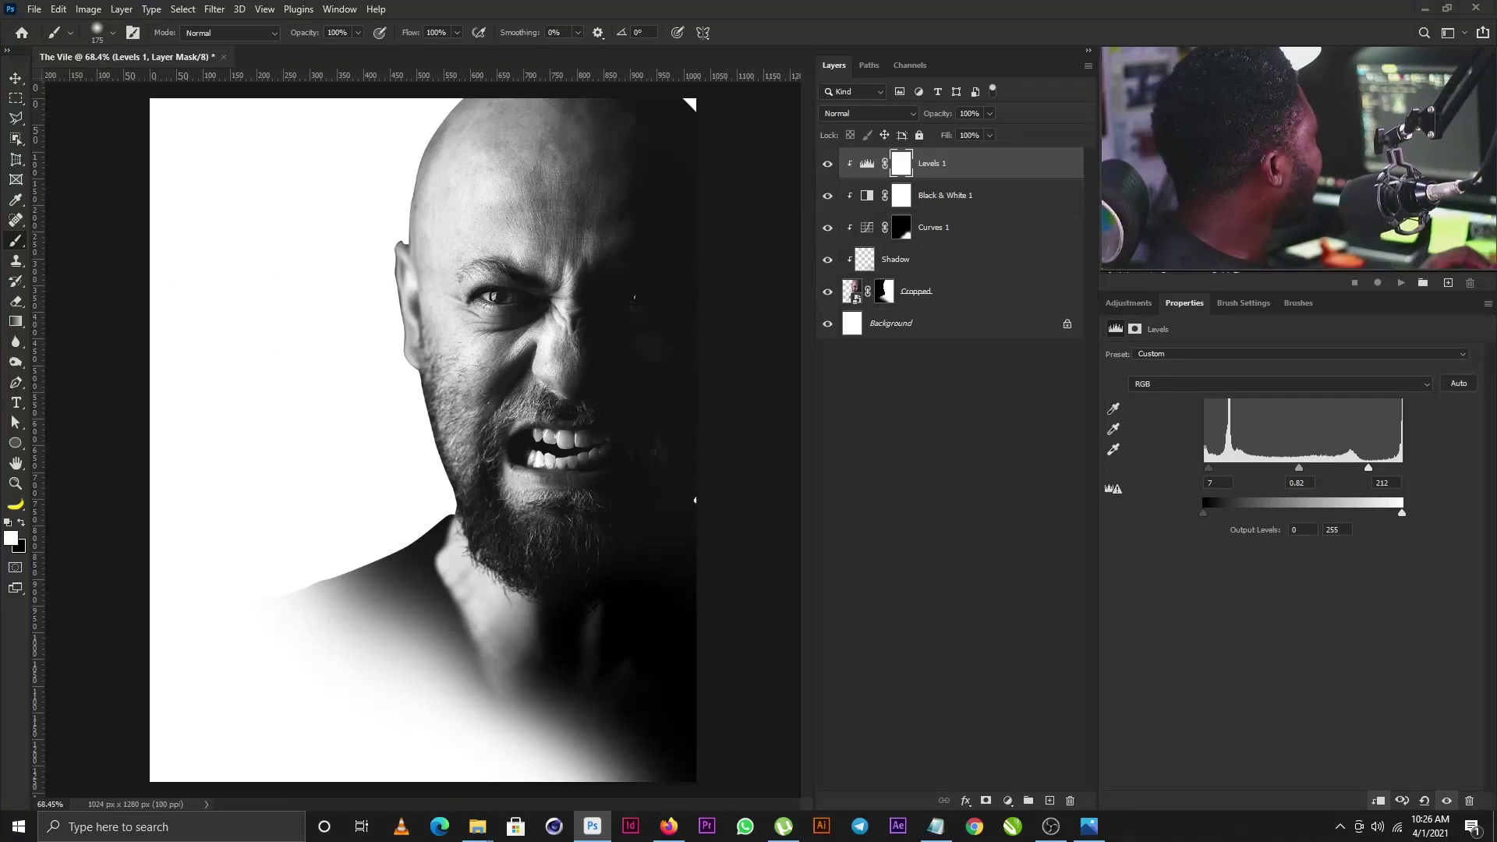
Place the image of the off-road vehicle in the forest above the Levels adjustment and rename its layer Forest
drag(629, 345, 631, 342)
key(Return)
double_click(907, 163)
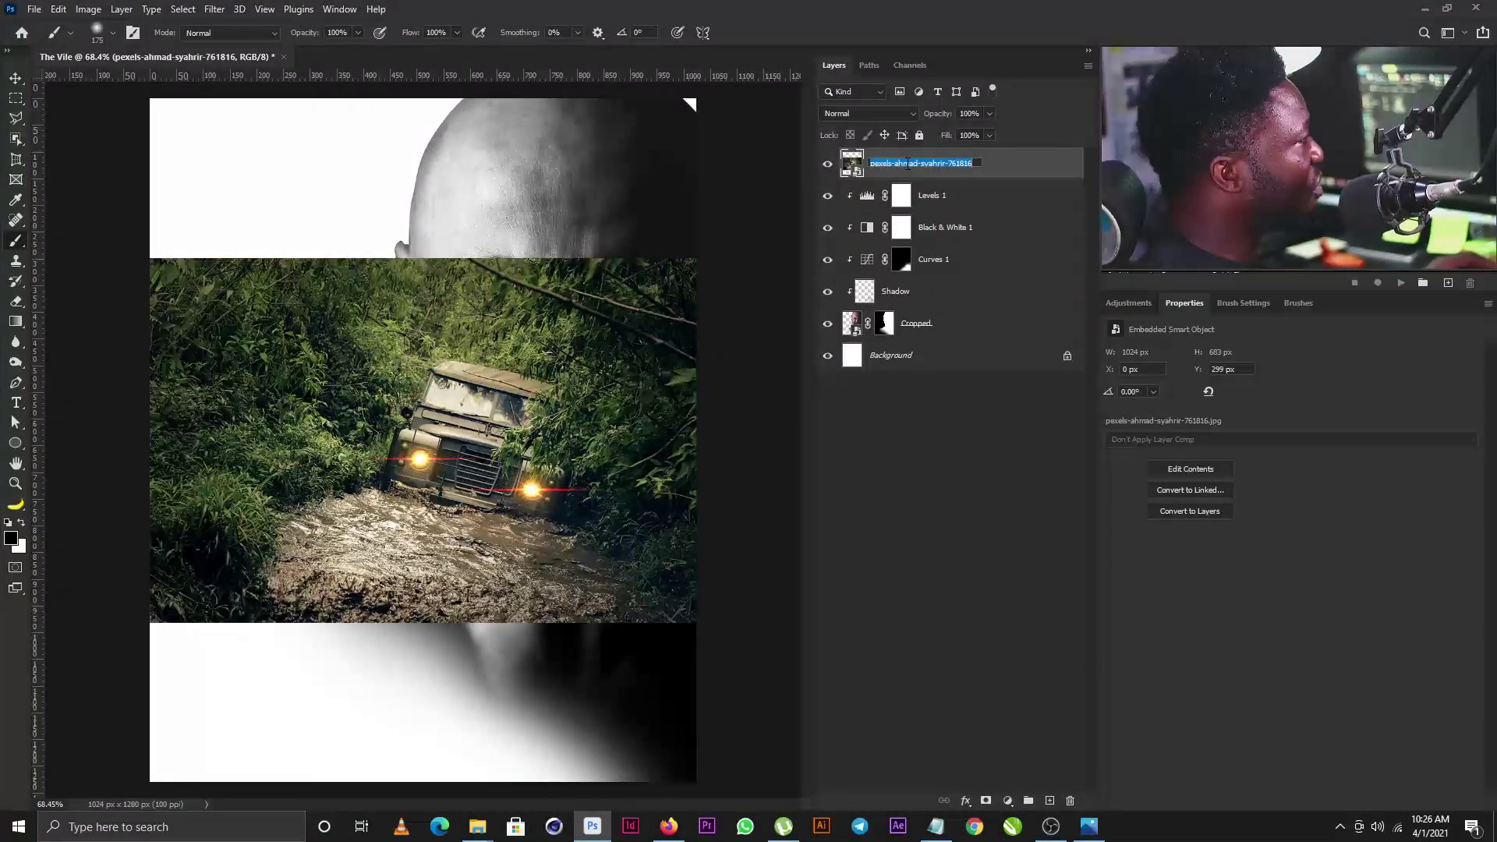
text(For)
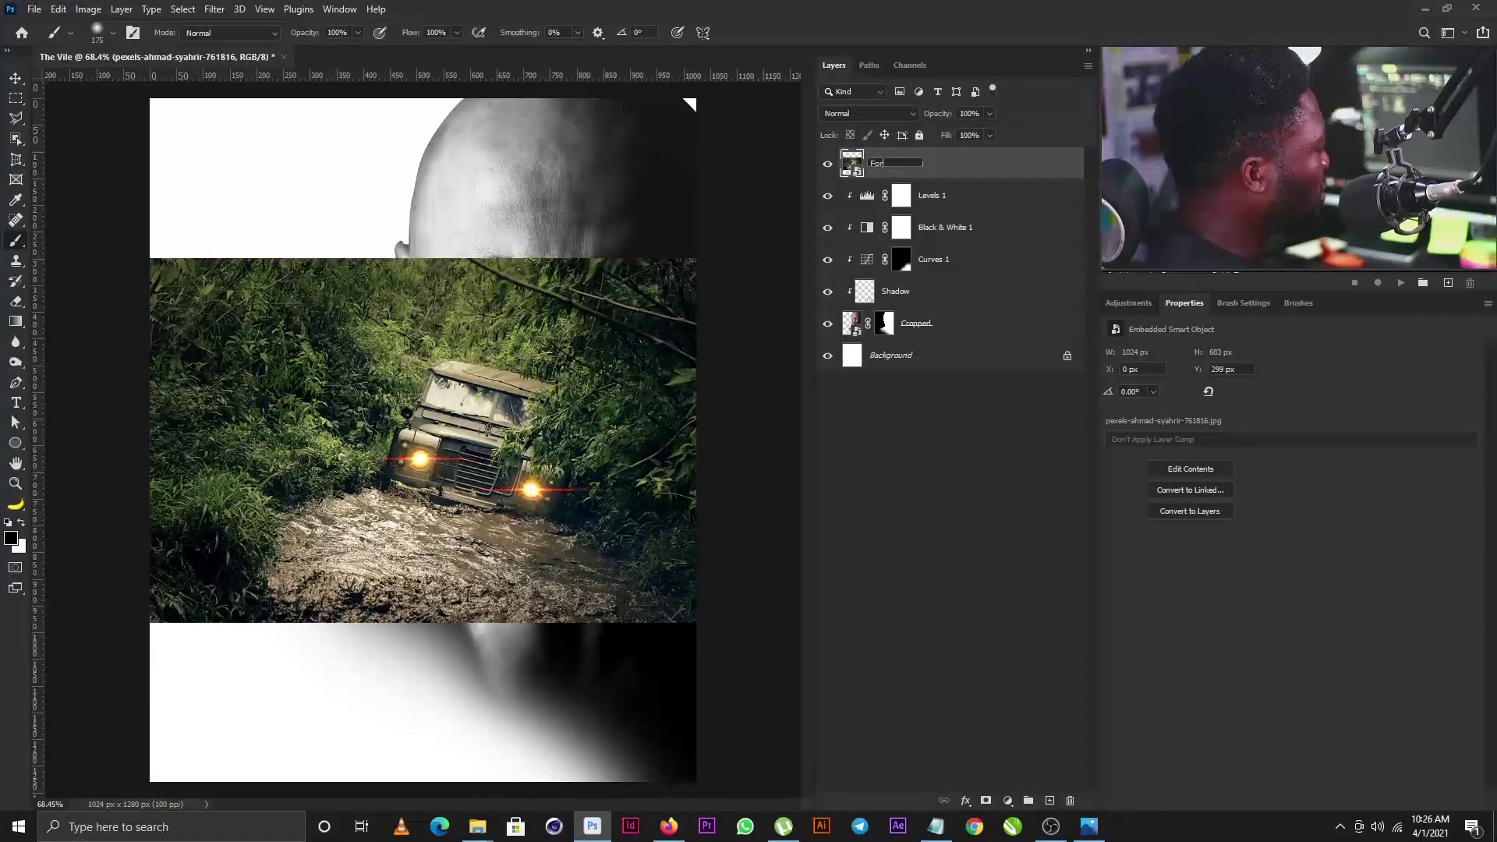
text(est)
key(Return)
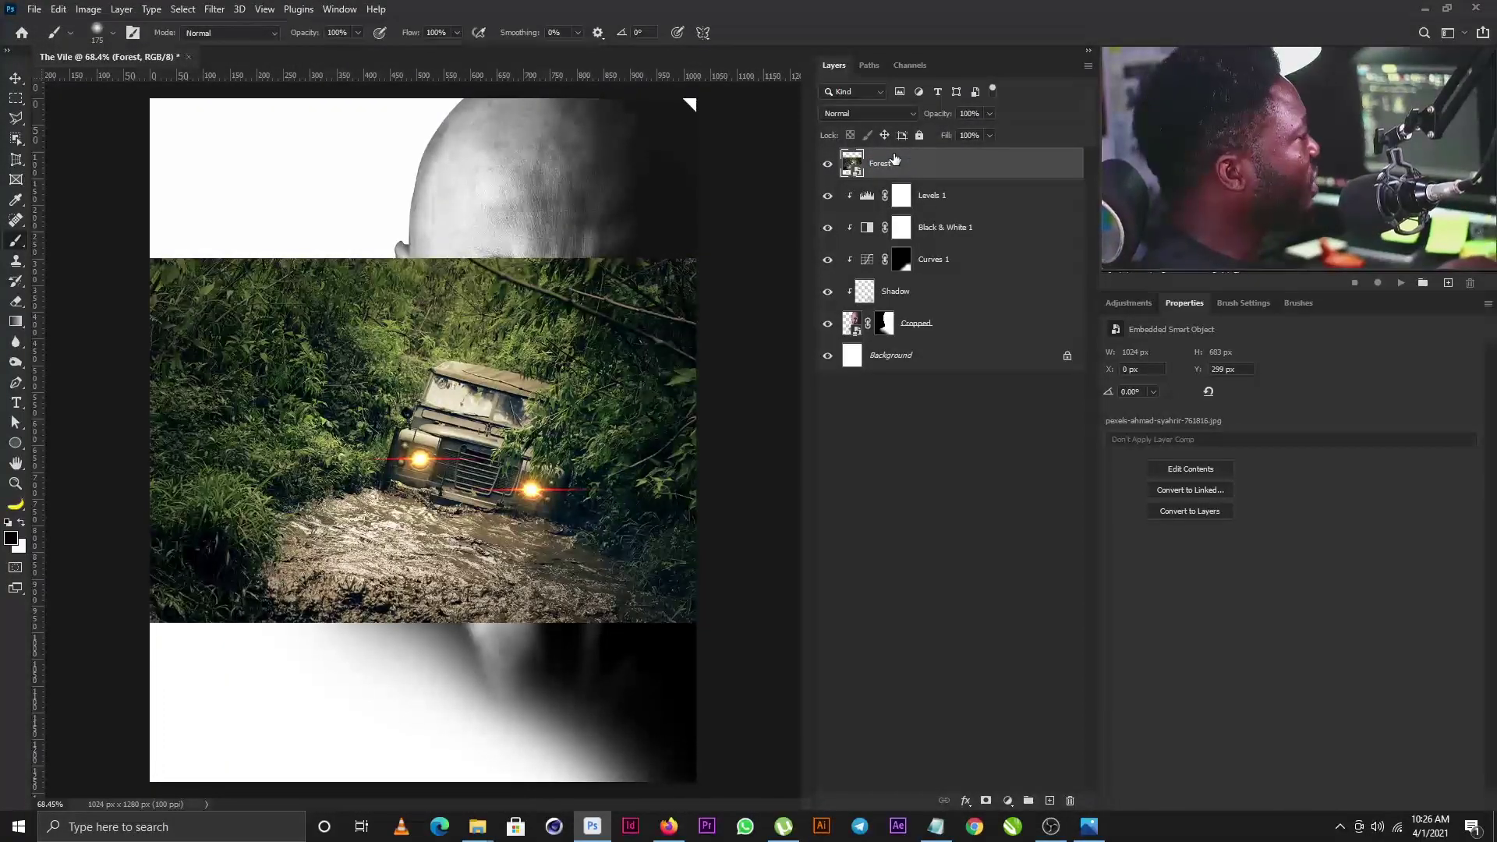
Convert the Forest layer to a smart object
right_click(916, 164)
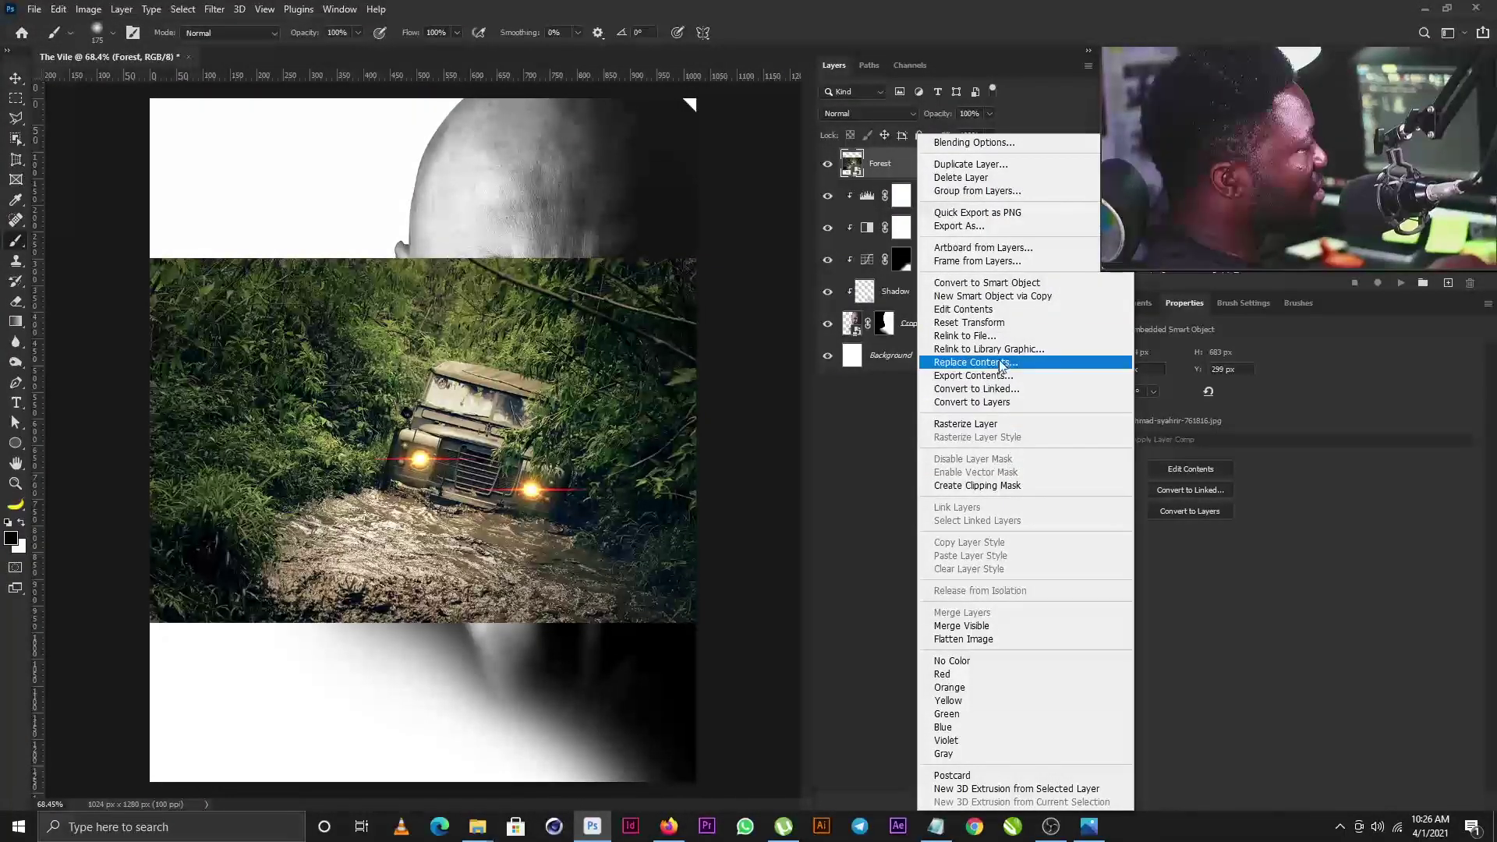
click(1002, 283)
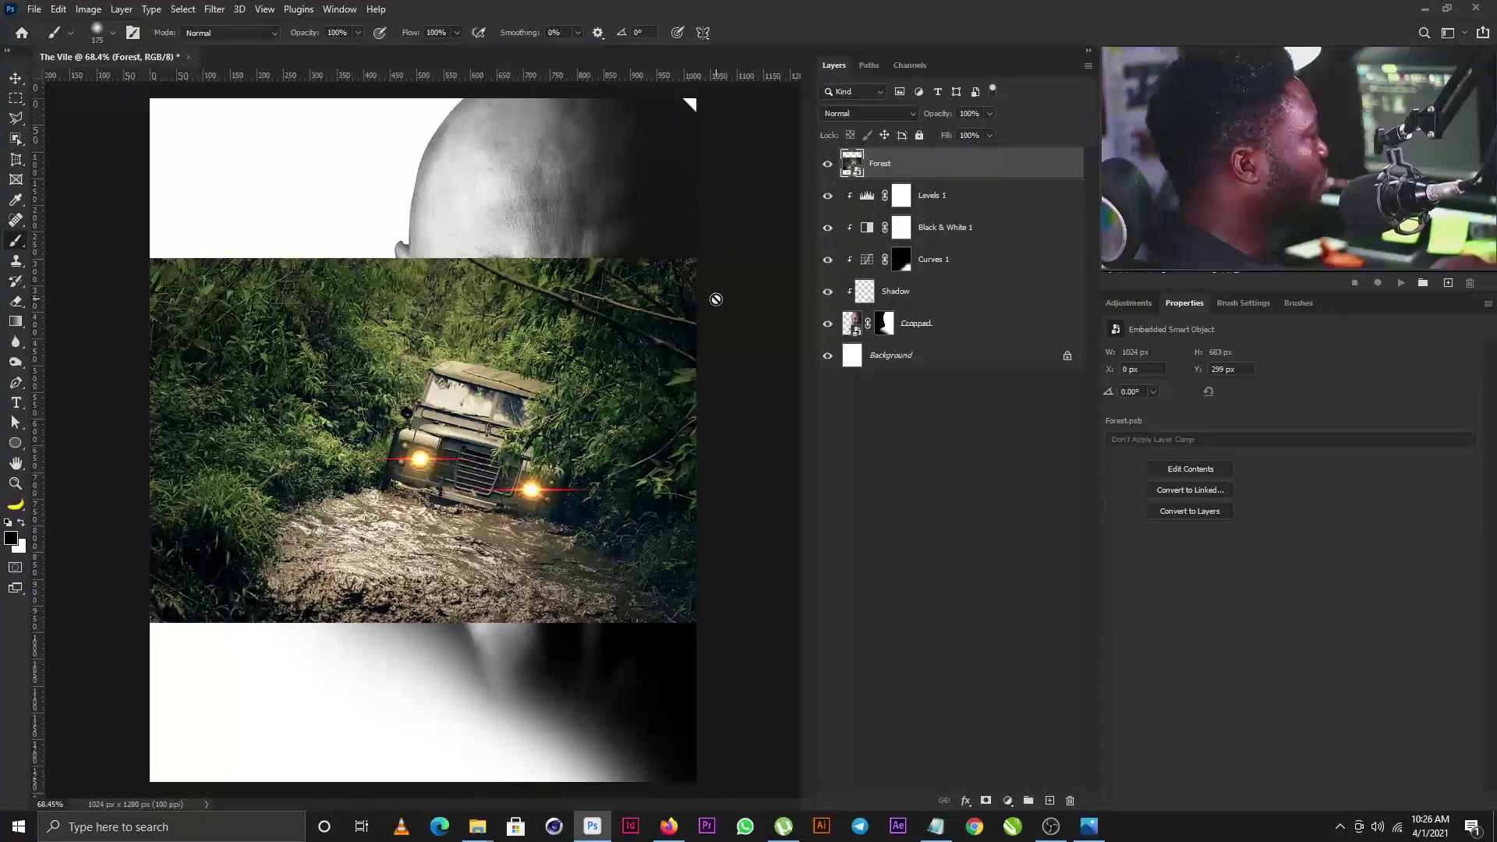
Scale the Forest layer to about 693 × 461 px, position it over the man's neck and chest, and set its blend mode to Lighten
key(ctrl+t)
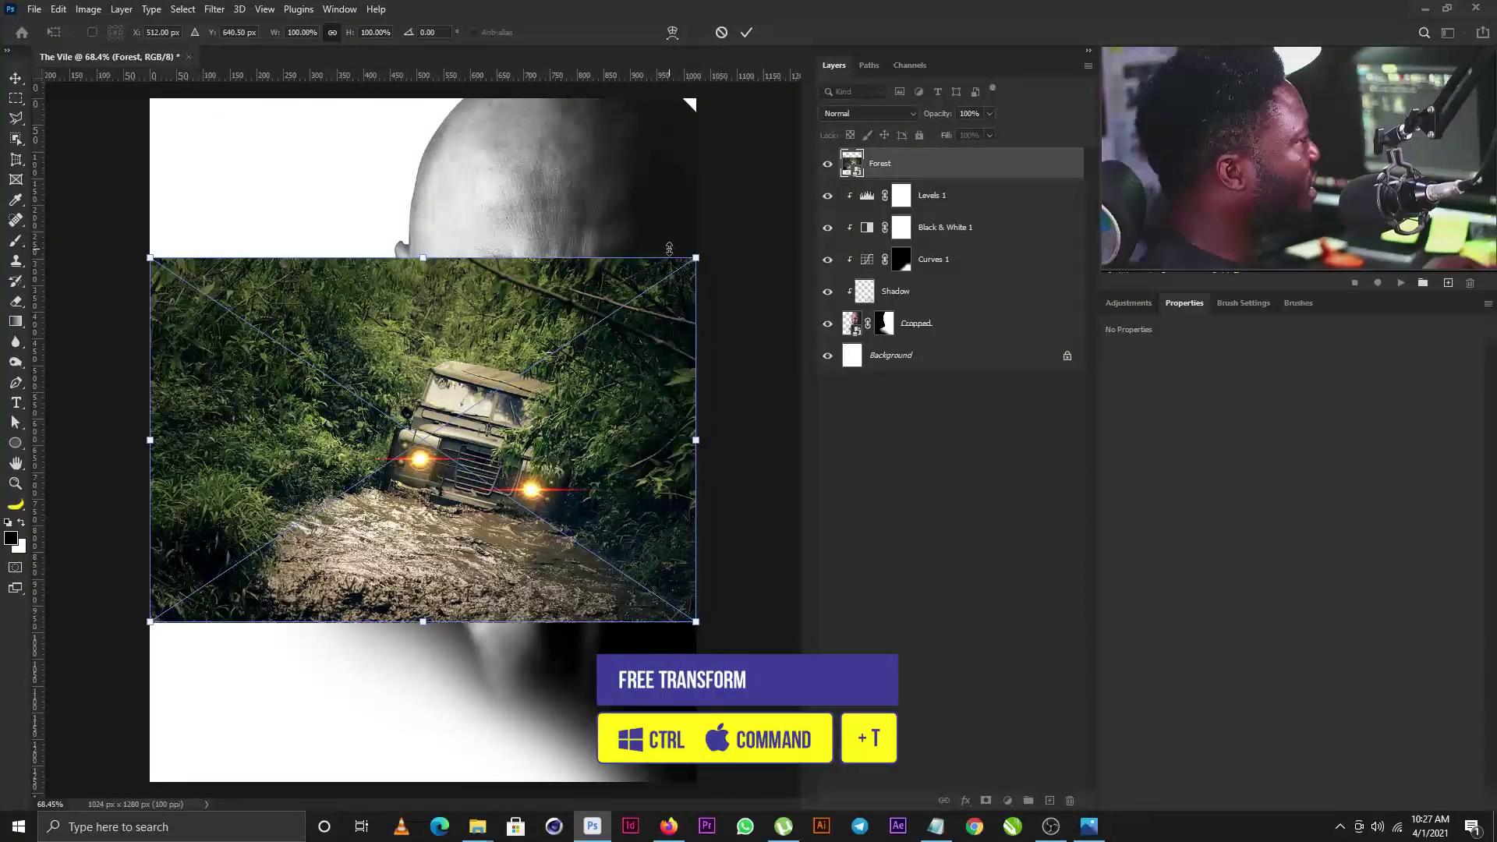
drag(669, 249, 515, 322)
drag(491, 417, 601, 528)
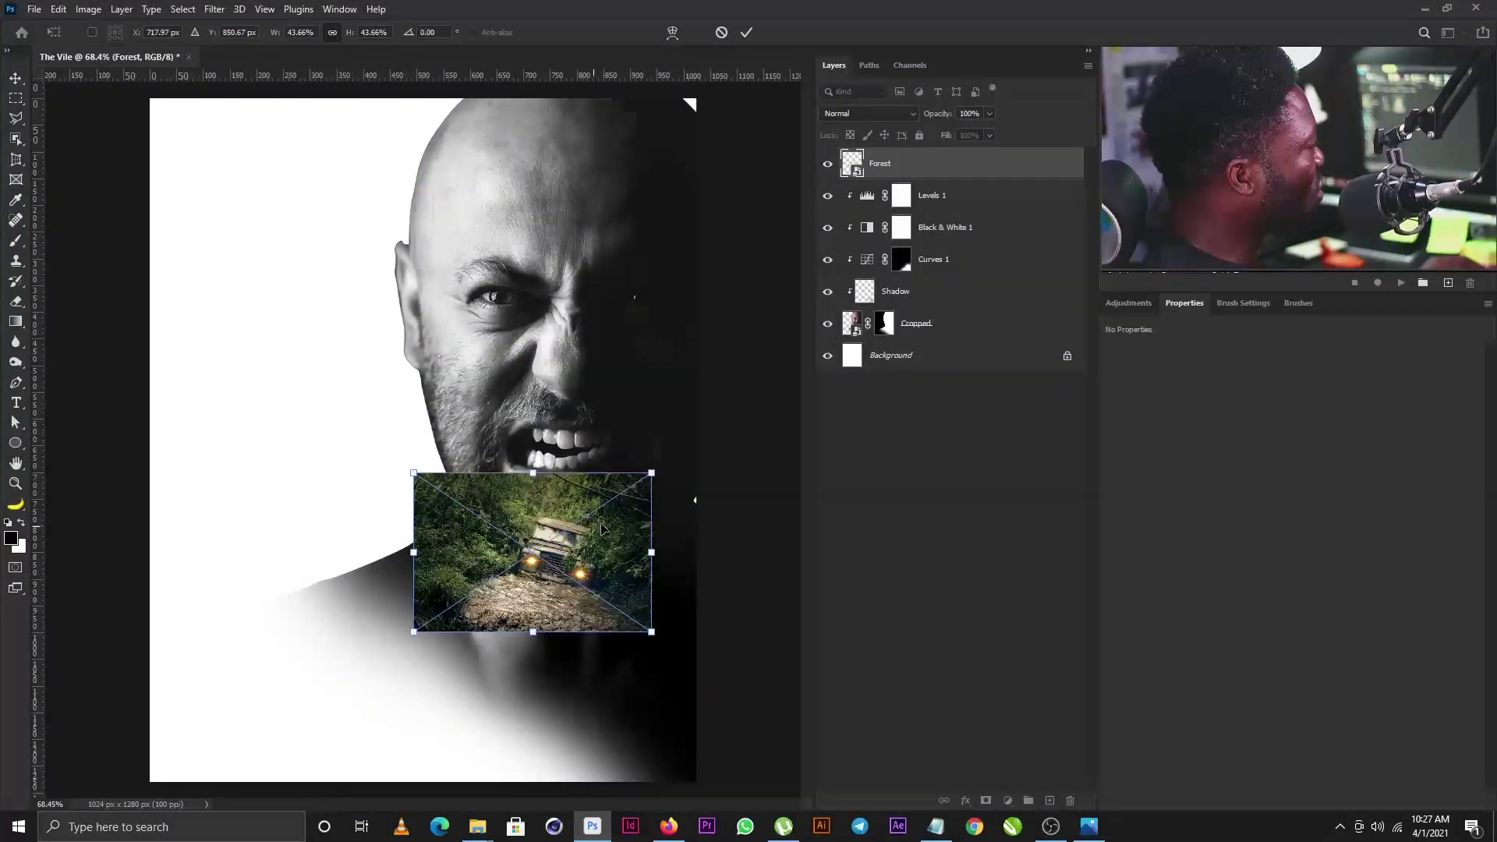
drag(652, 472, 729, 421)
mouse_move(545, 563)
mouse_down()
mouse_move(712, 741)
mouse_move(611, 566)
mouse_move(533, 588)
mouse_up()
drag(712, 431, 701, 443)
drag(637, 532, 667, 545)
key(Return)
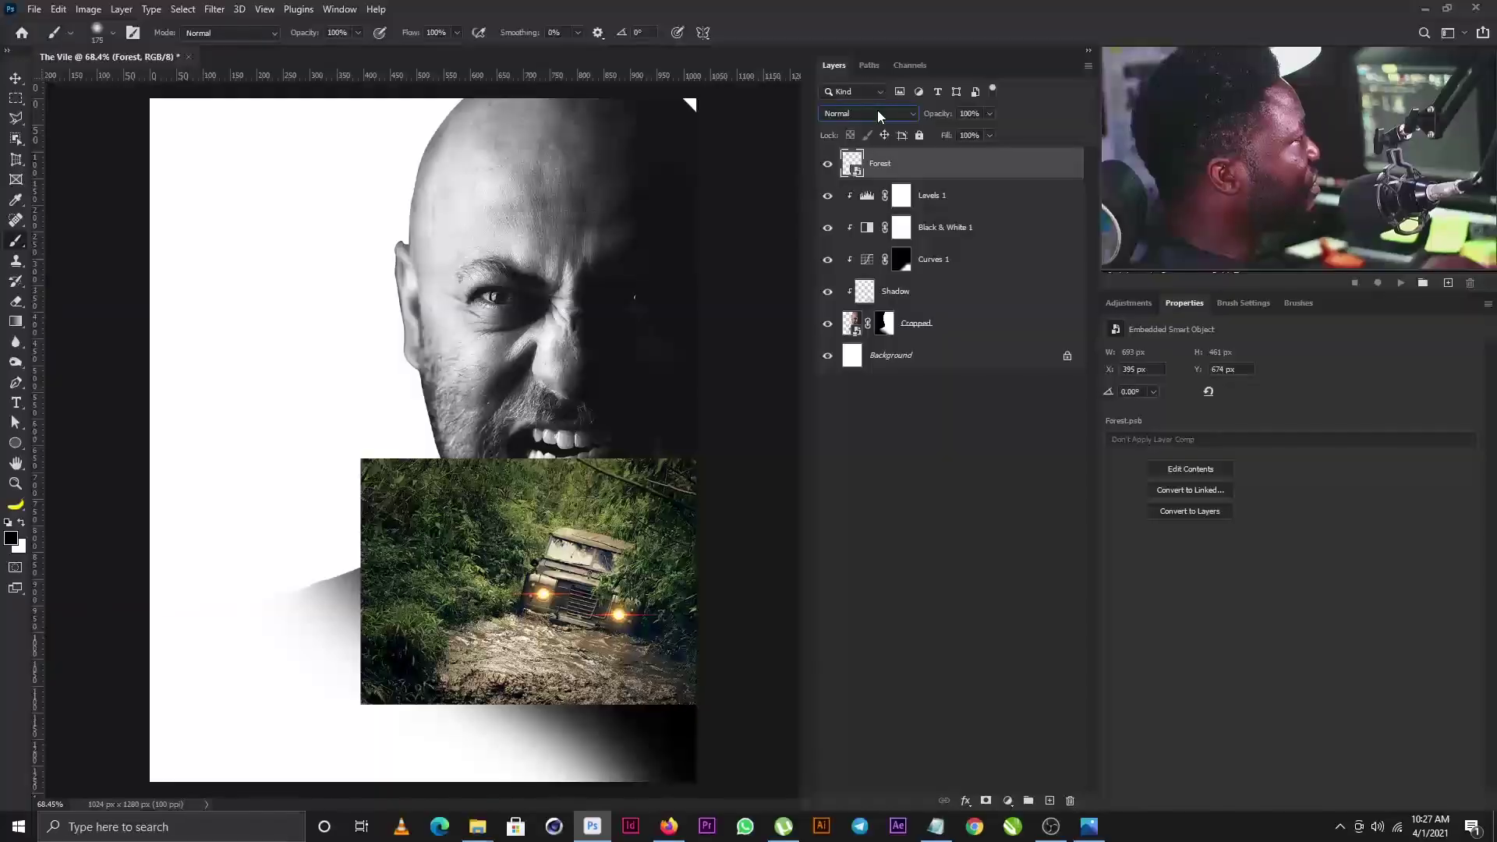
click(877, 110)
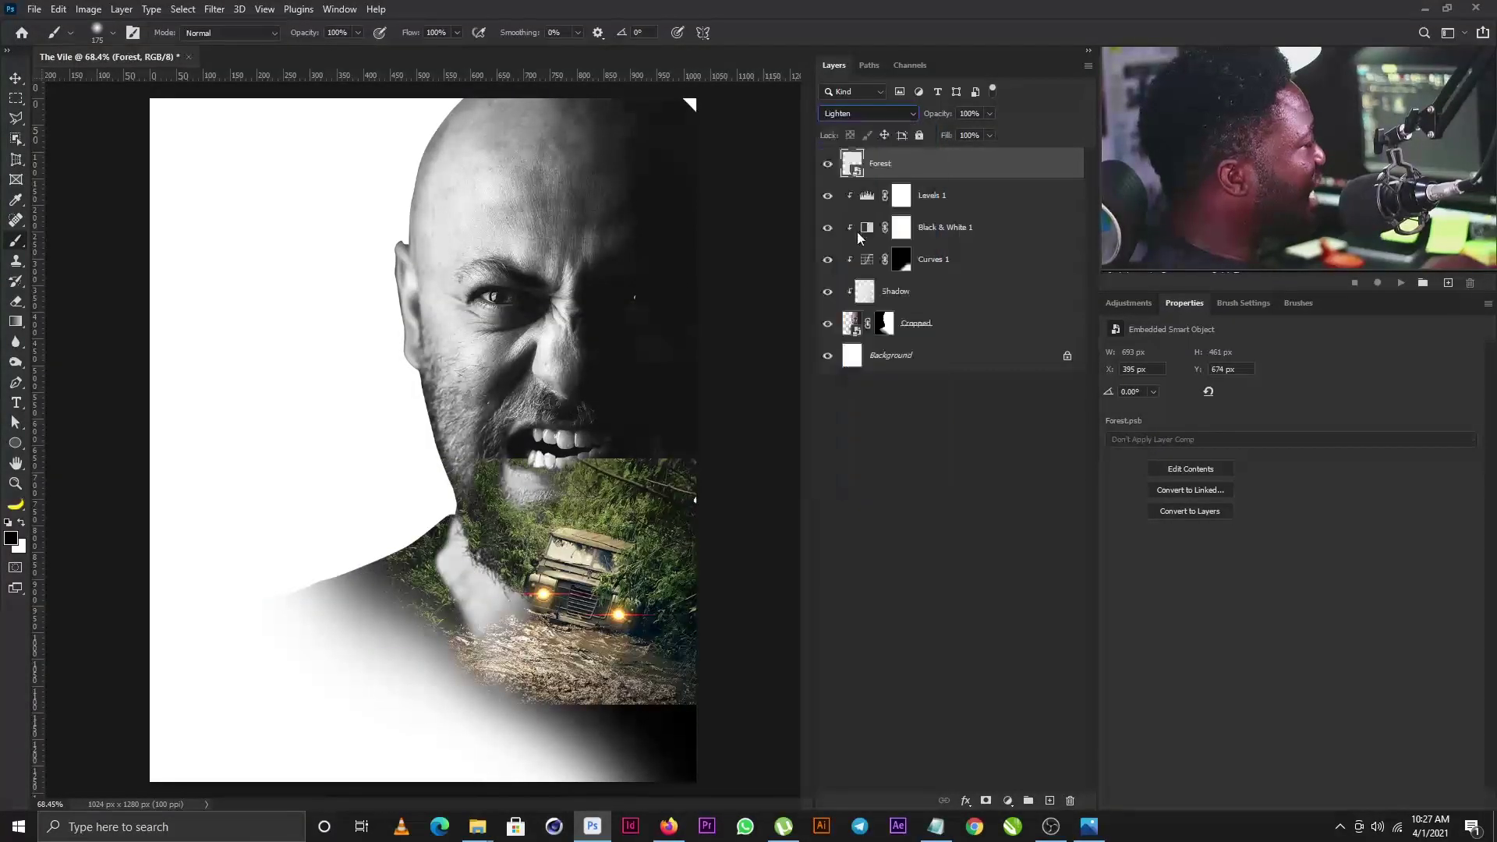
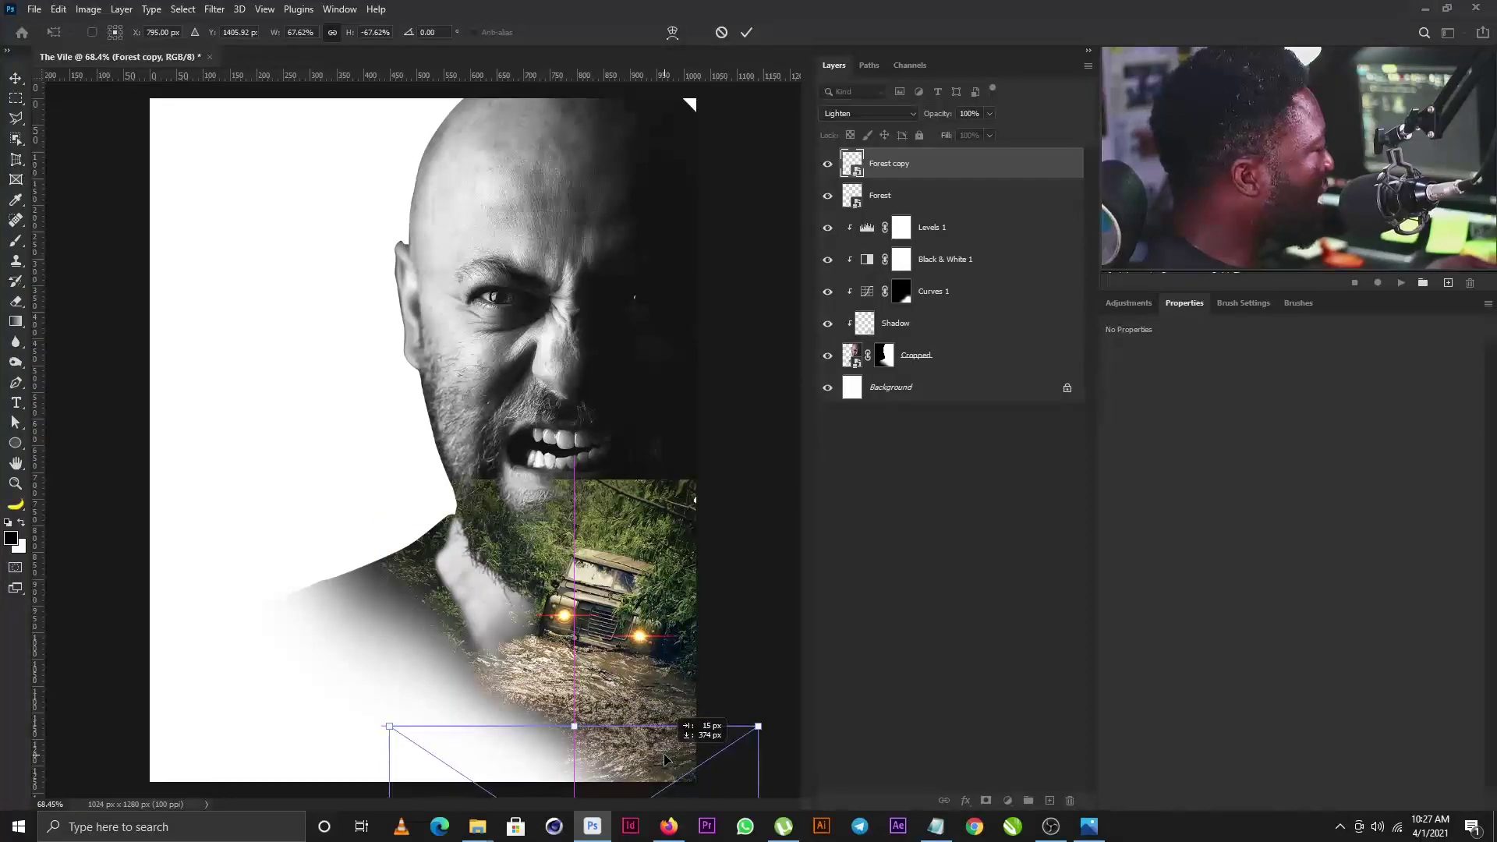
Place the vertically flipped Forest copy directly beneath the original forest image and nudge it up to Y 1173 px
key(Return)
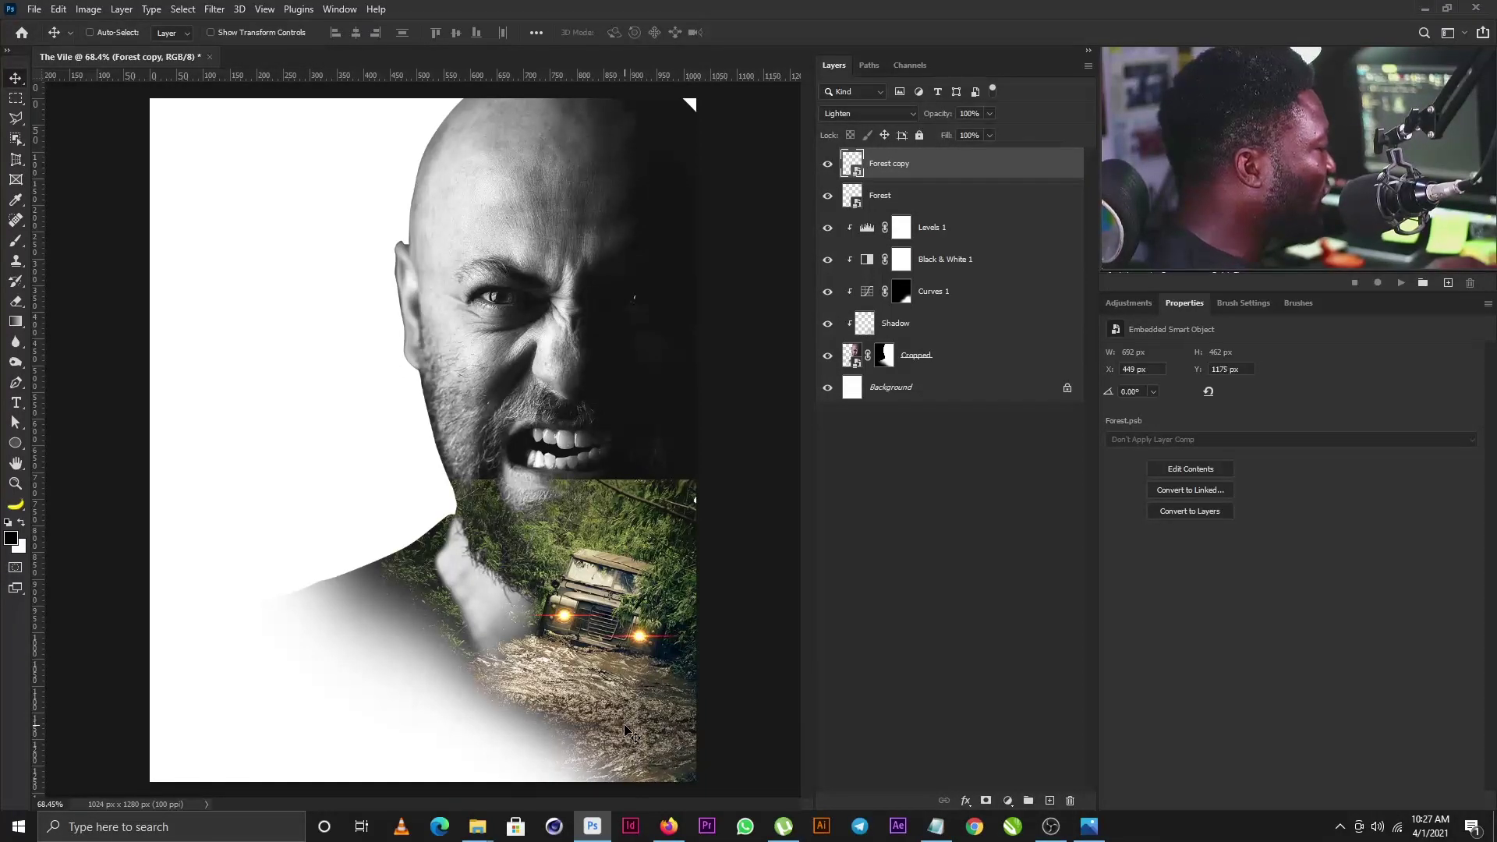
key(Up)
key(Up)
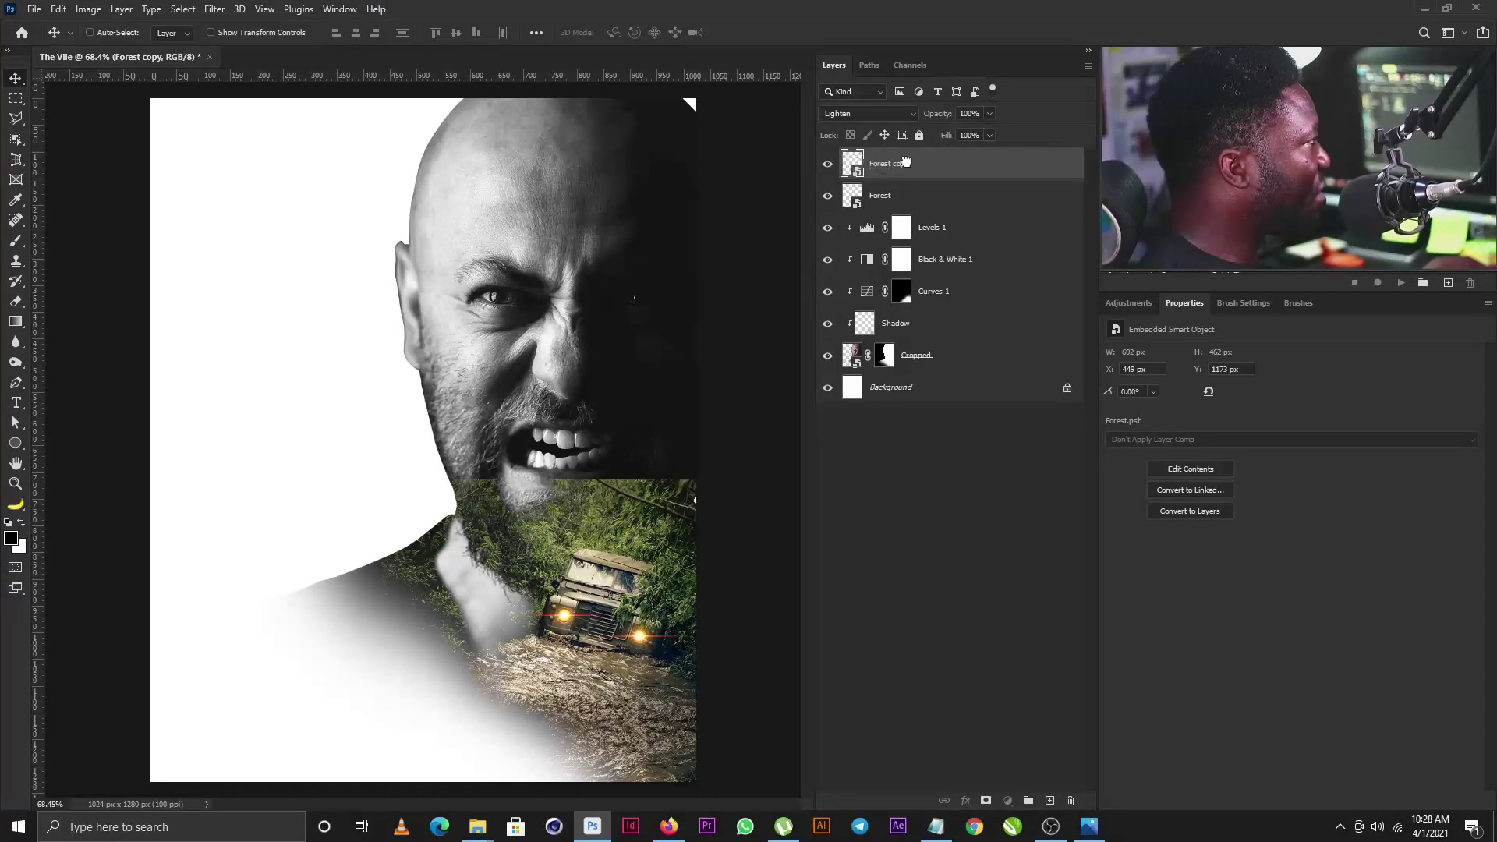
Duplicate the Forest layer, enlarge the duplicate to about 1078 × 719 px and align it over the face against the canvas's right edge
drag(899, 203, 1051, 801)
drag(655, 548, 644, 453)
key(ctrl+t)
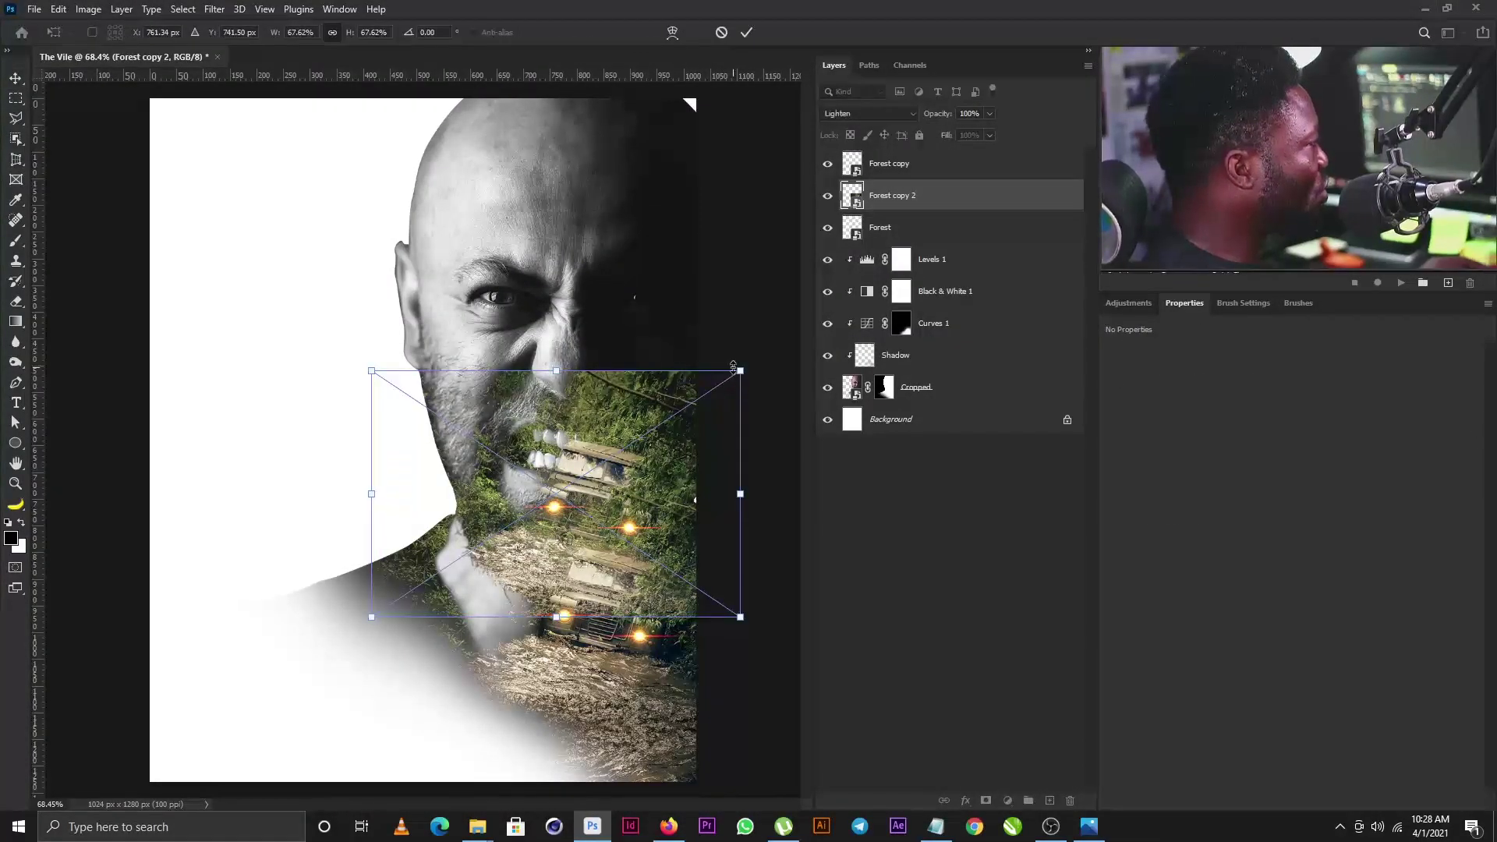
drag(741, 372, 912, 250)
drag(644, 528, 526, 402)
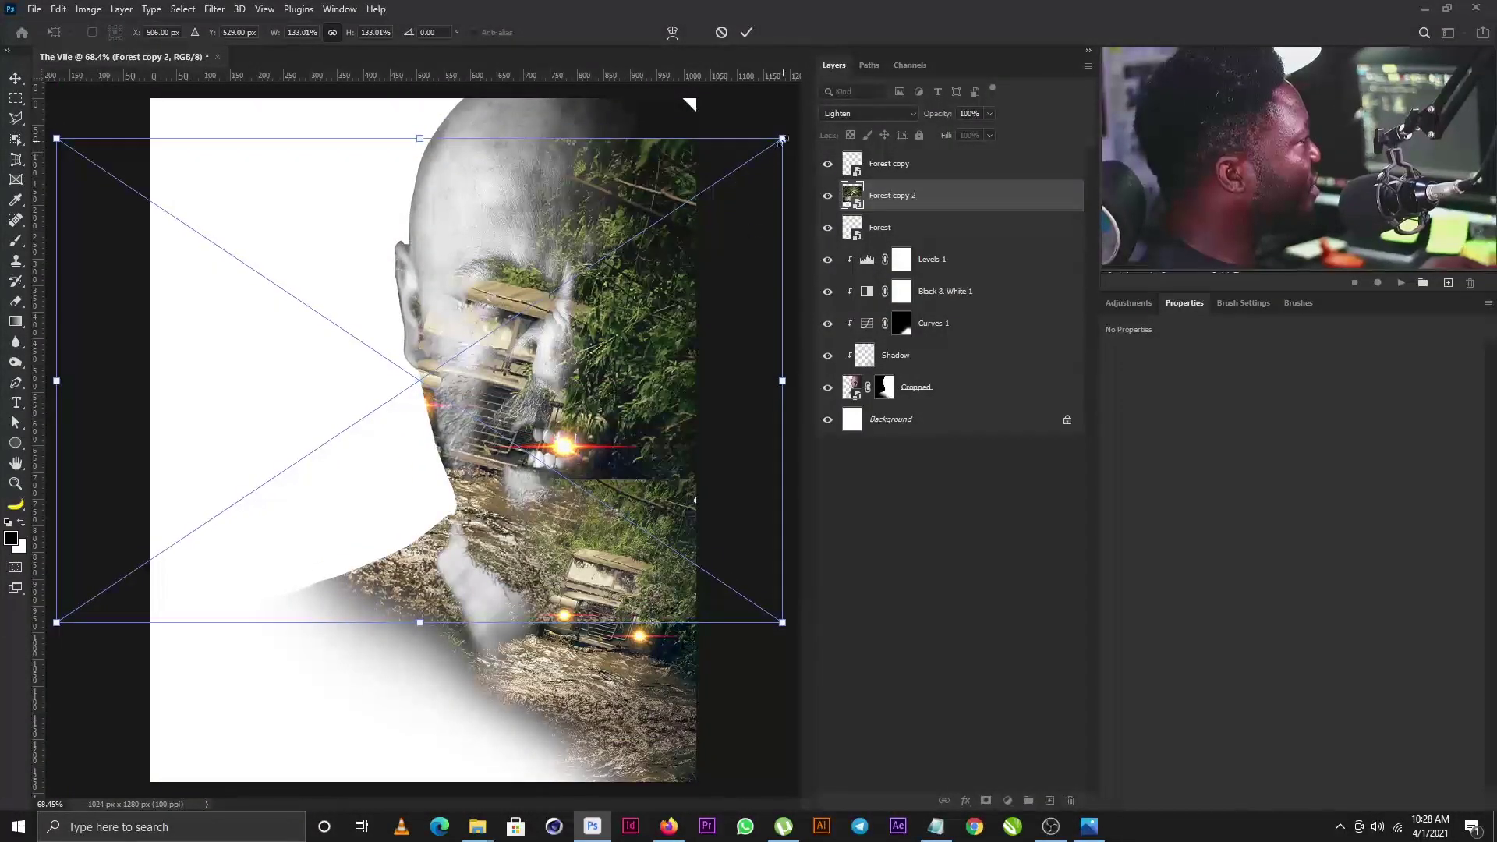
drag(783, 139, 743, 206)
drag(632, 497, 621, 432)
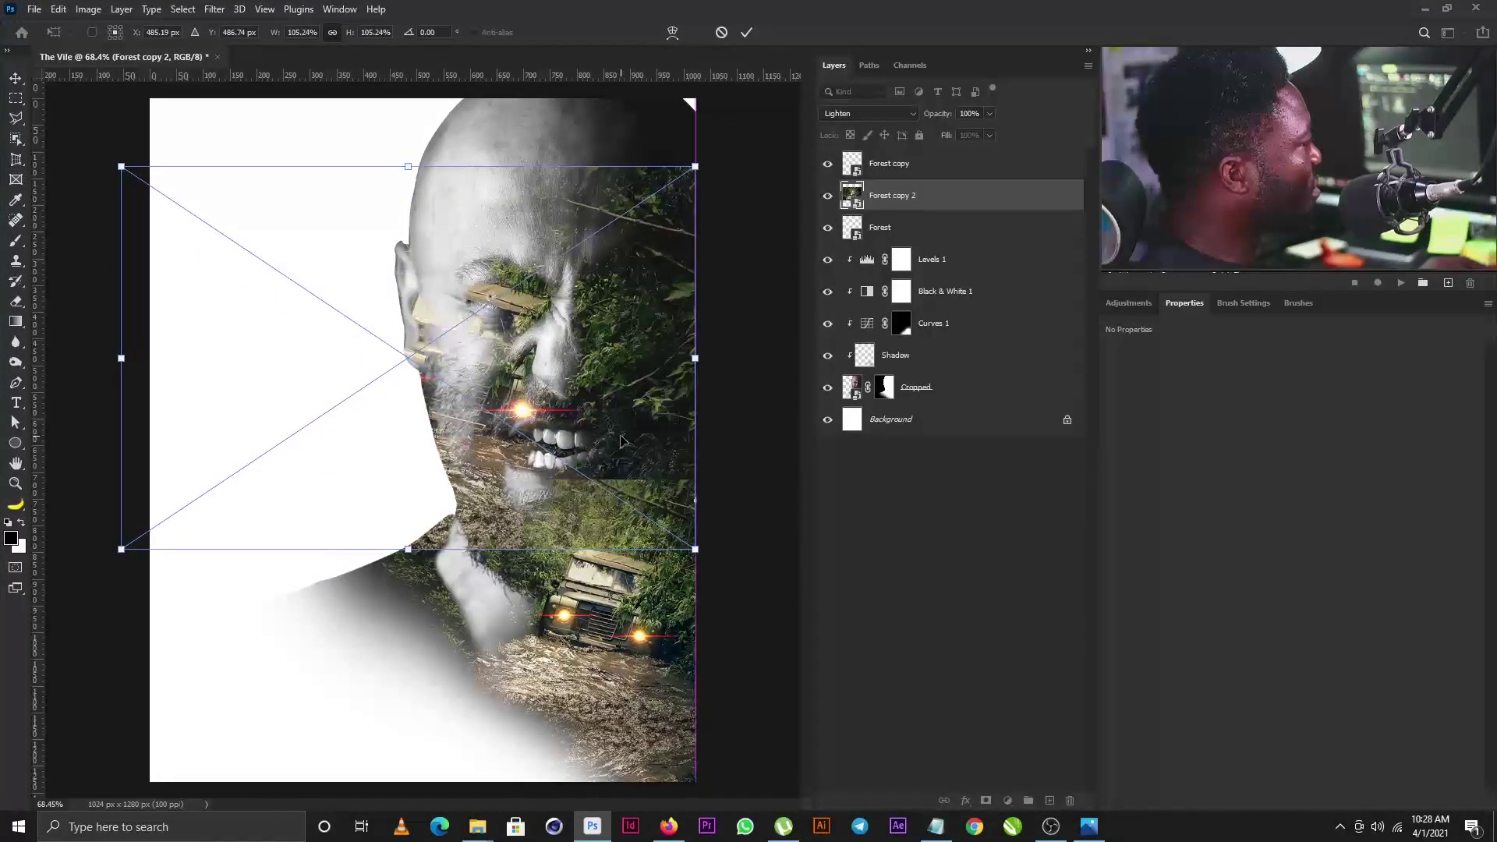
key(Return)
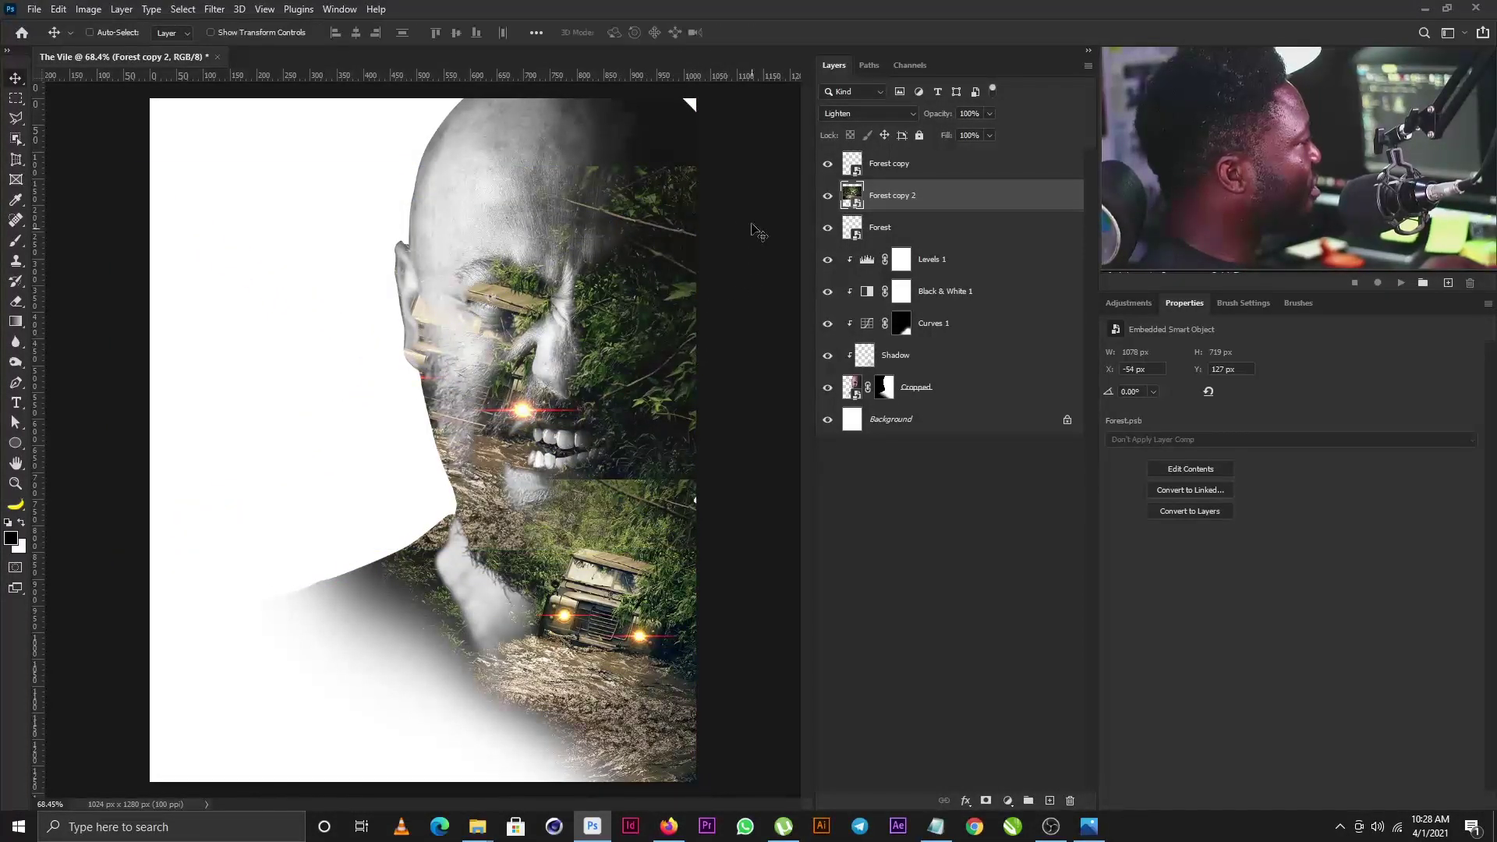
Duplicate Forest copy 2, rotate it 180°, flip it horizontally and move it up over the head to about X -14, Y -592 px
key(ctrl)
drag(920, 198, 1050, 801)
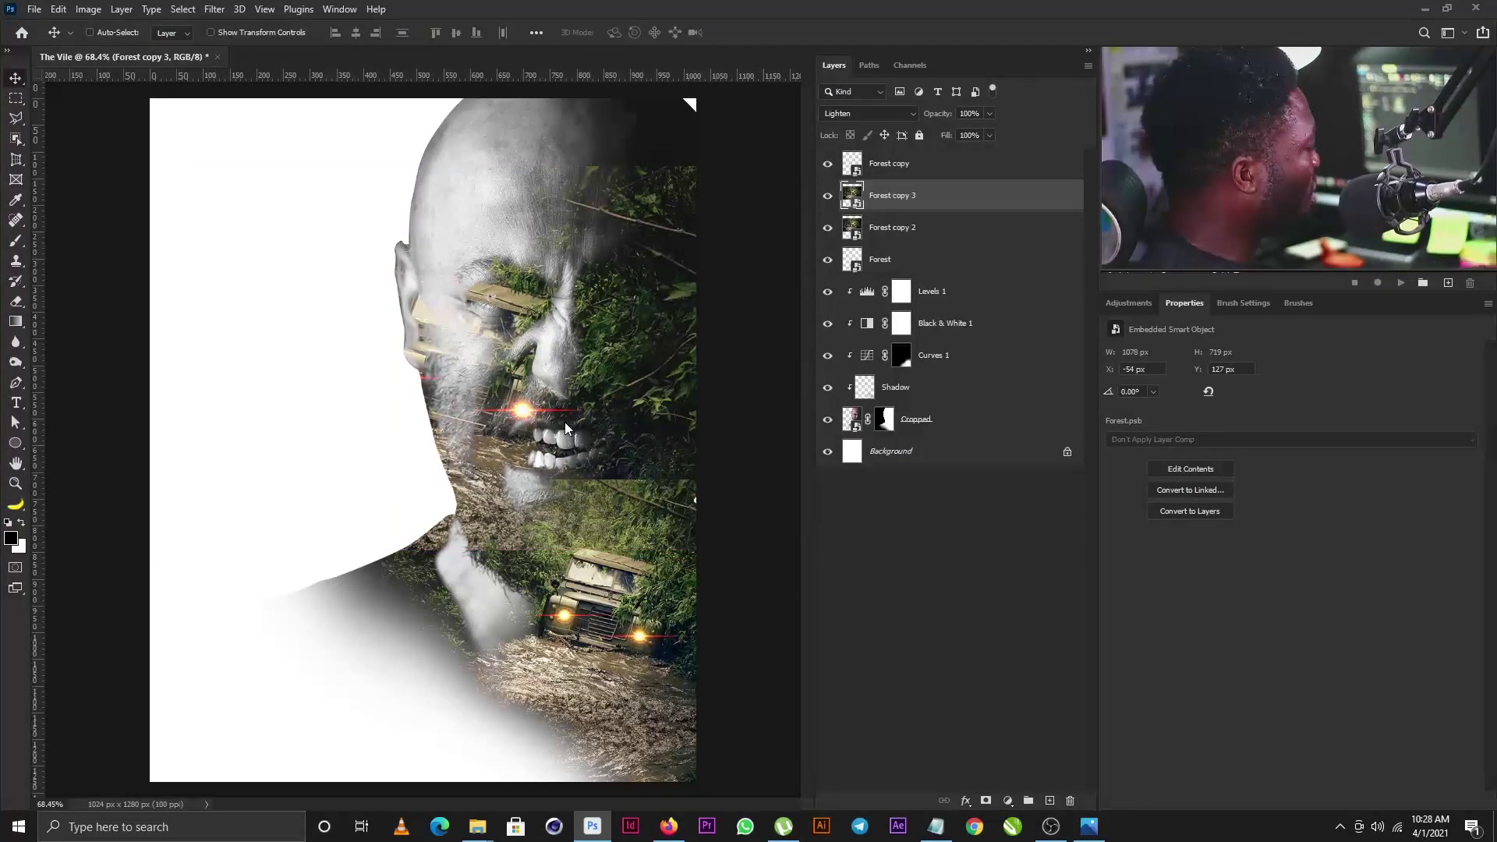
key(ctrl+t)
right_click(538, 290)
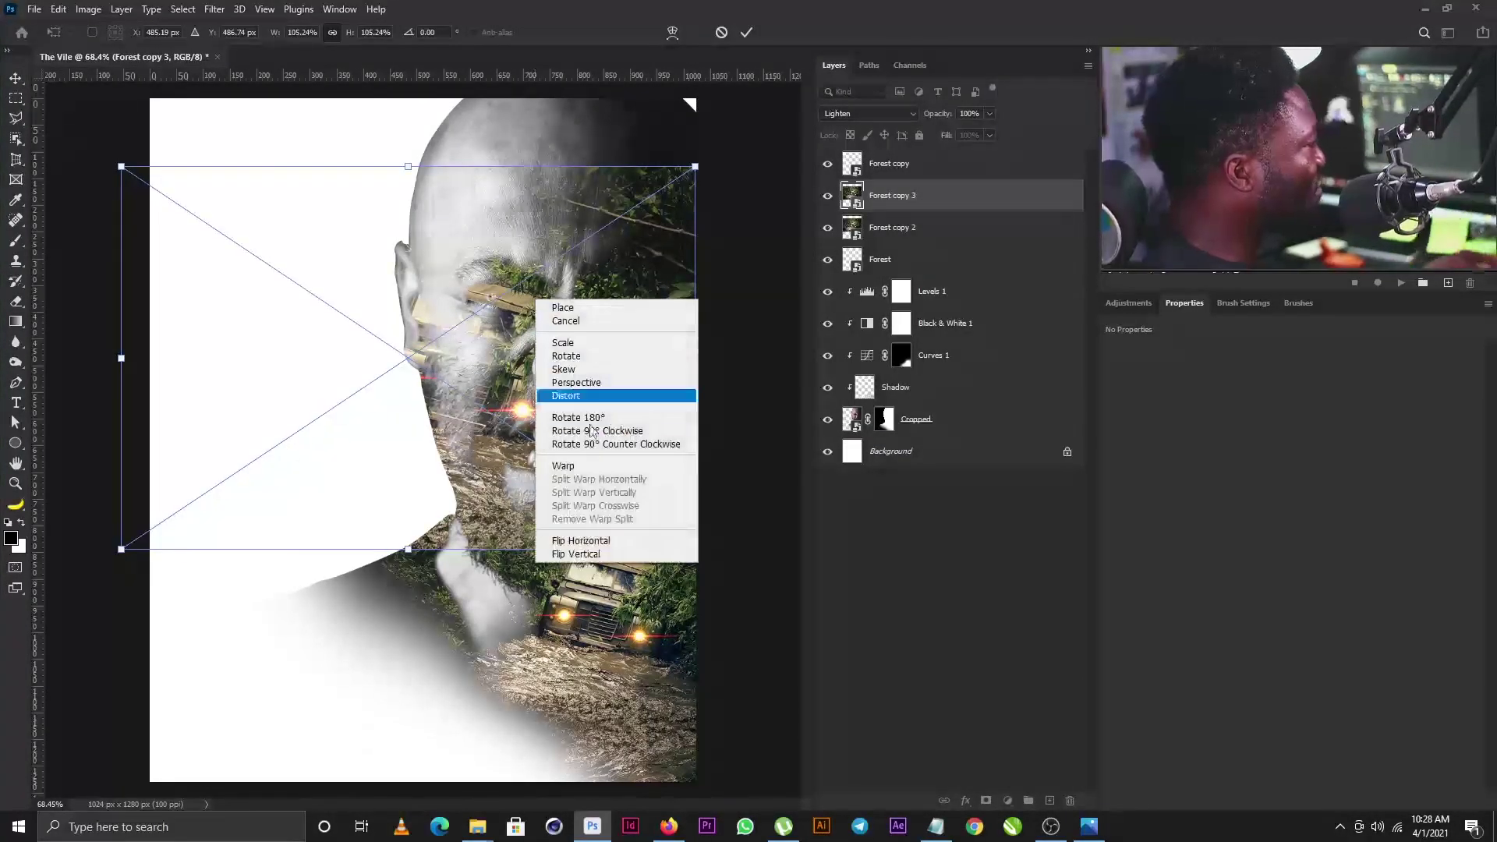
click(586, 418)
right_click(575, 361)
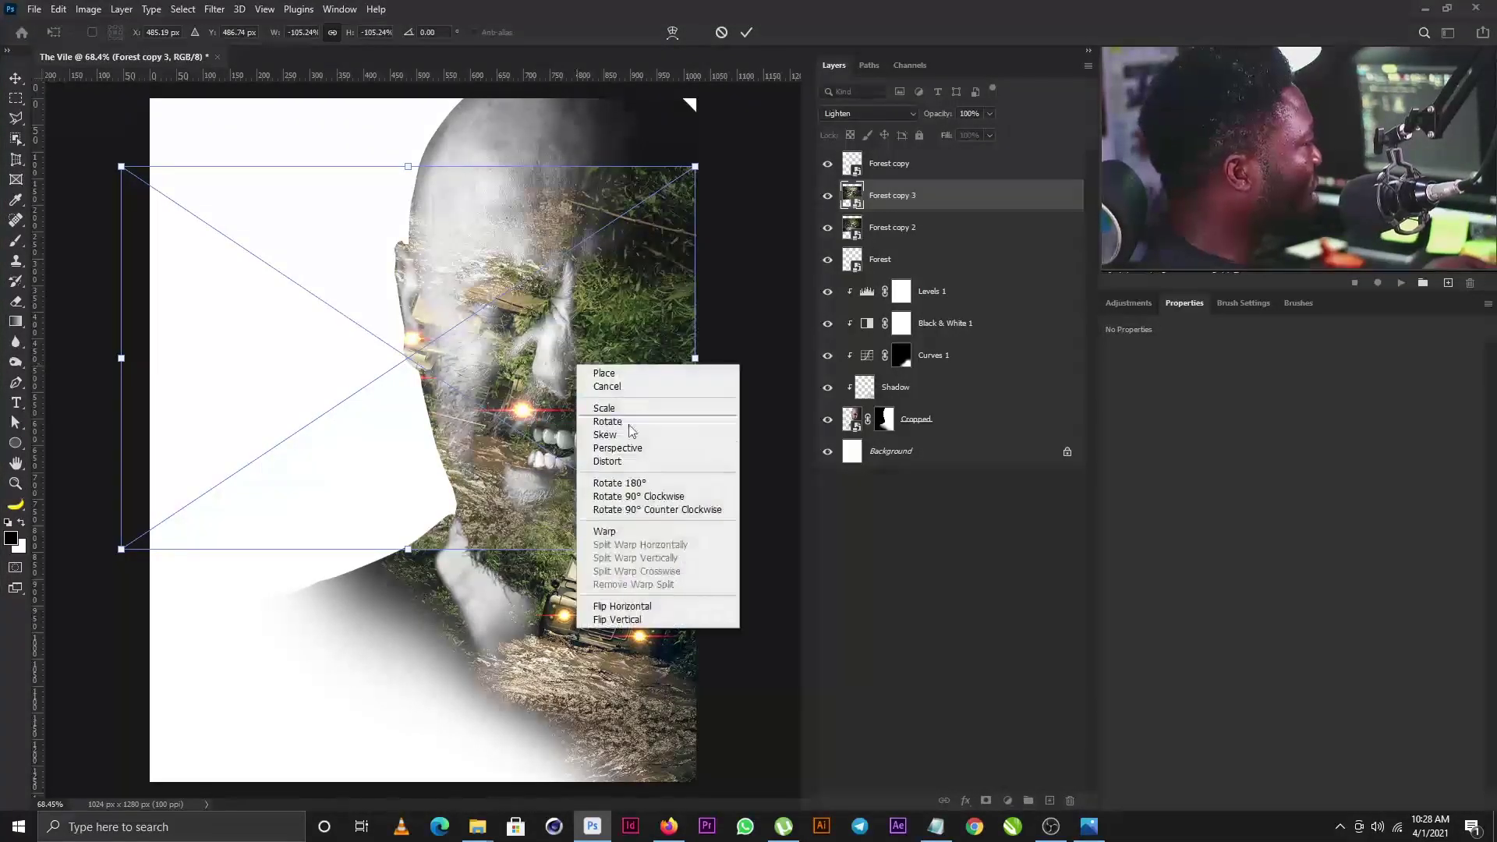
click(623, 611)
drag(570, 552, 570, 333)
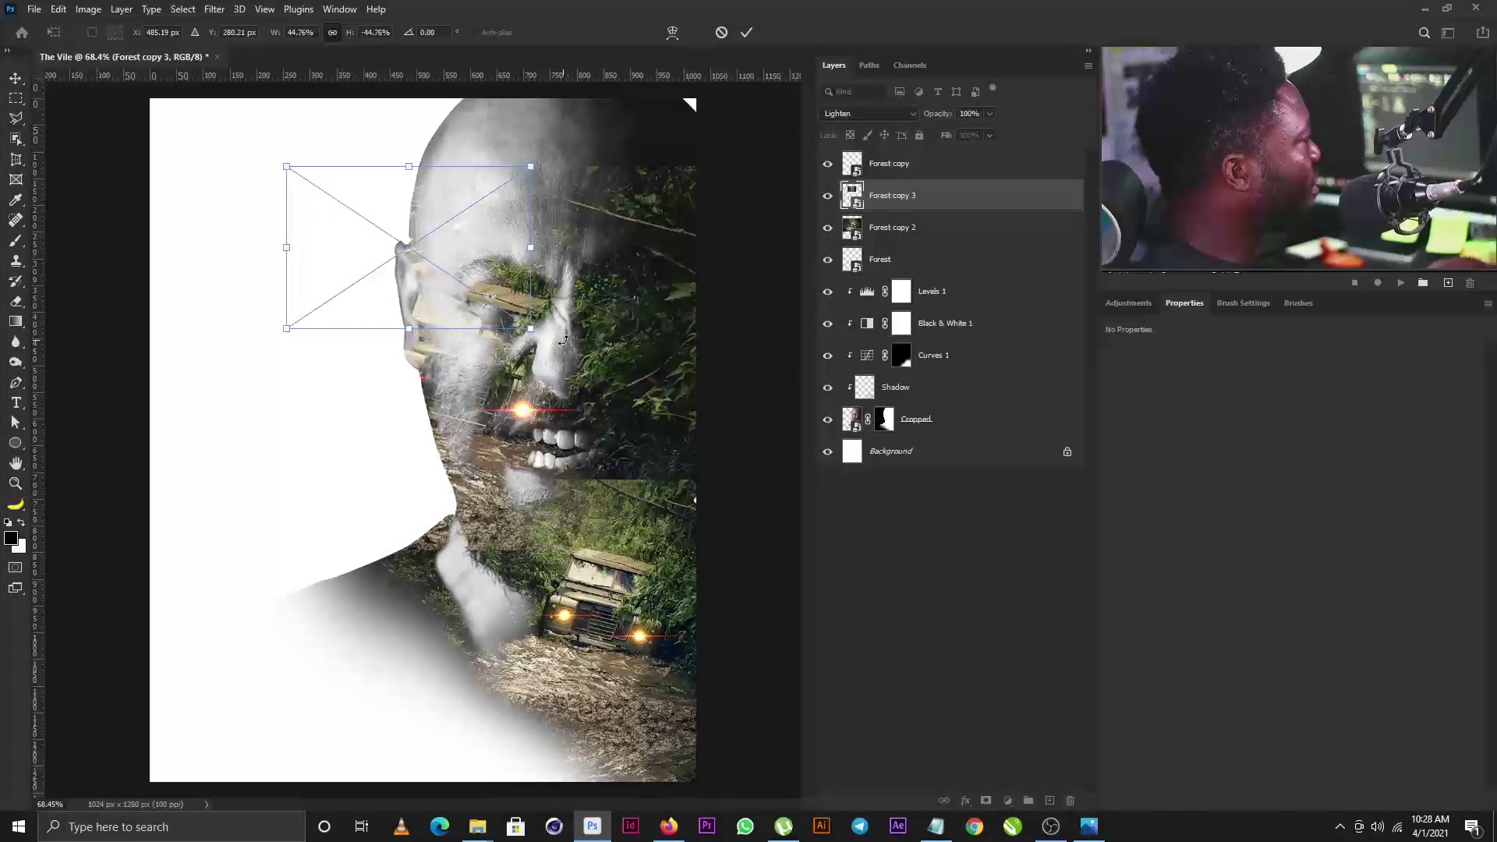
key(ctrl+z)
drag(582, 455, 625, 162)
key(Return)
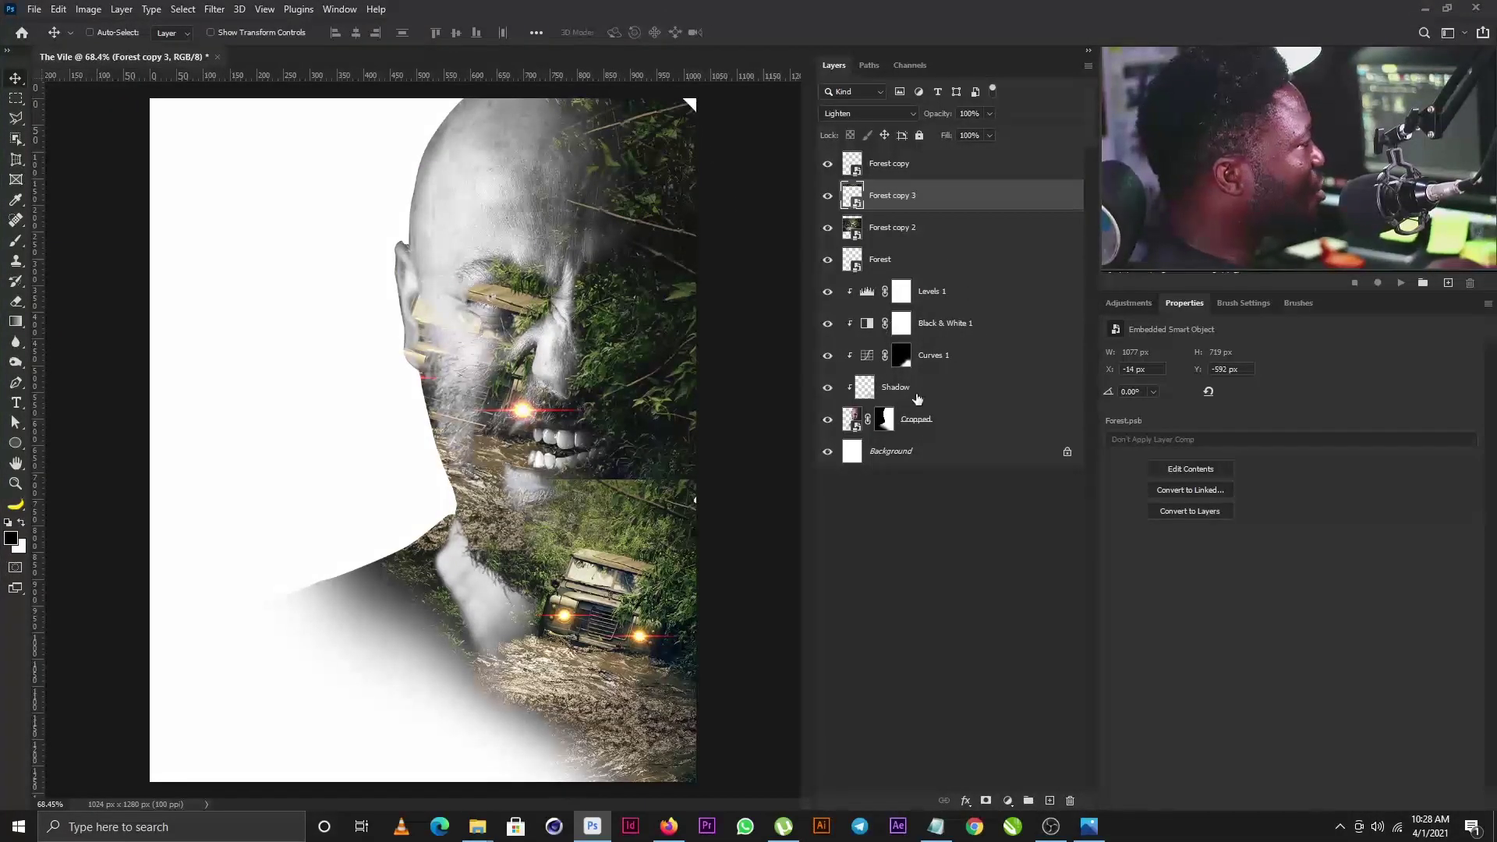
Add a layer named Black above the Background and paint the white gap in the canvas's upper-right corner black
click(926, 426)
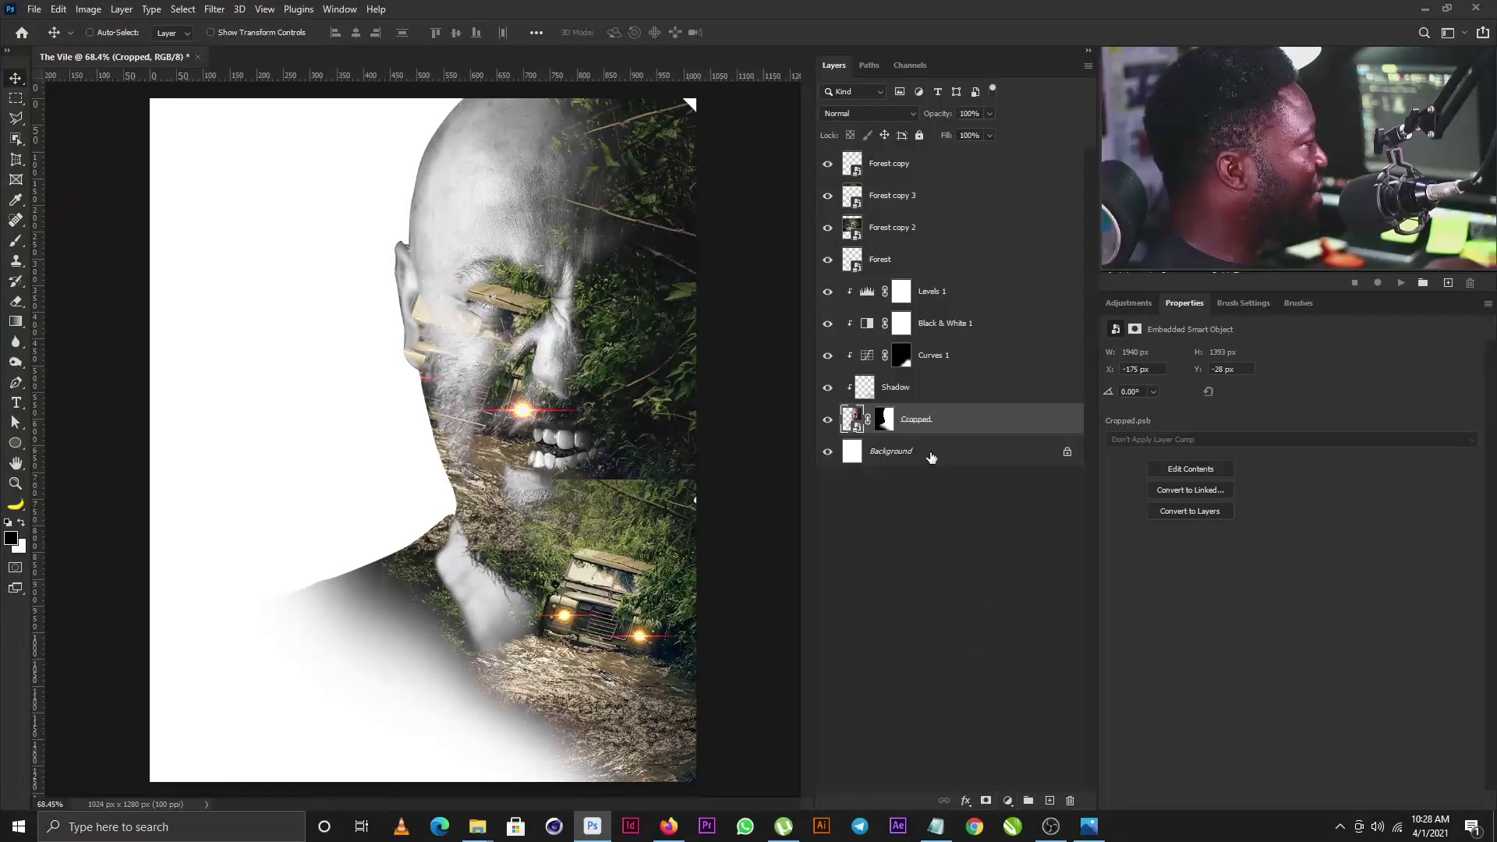
click(931, 457)
click(1050, 801)
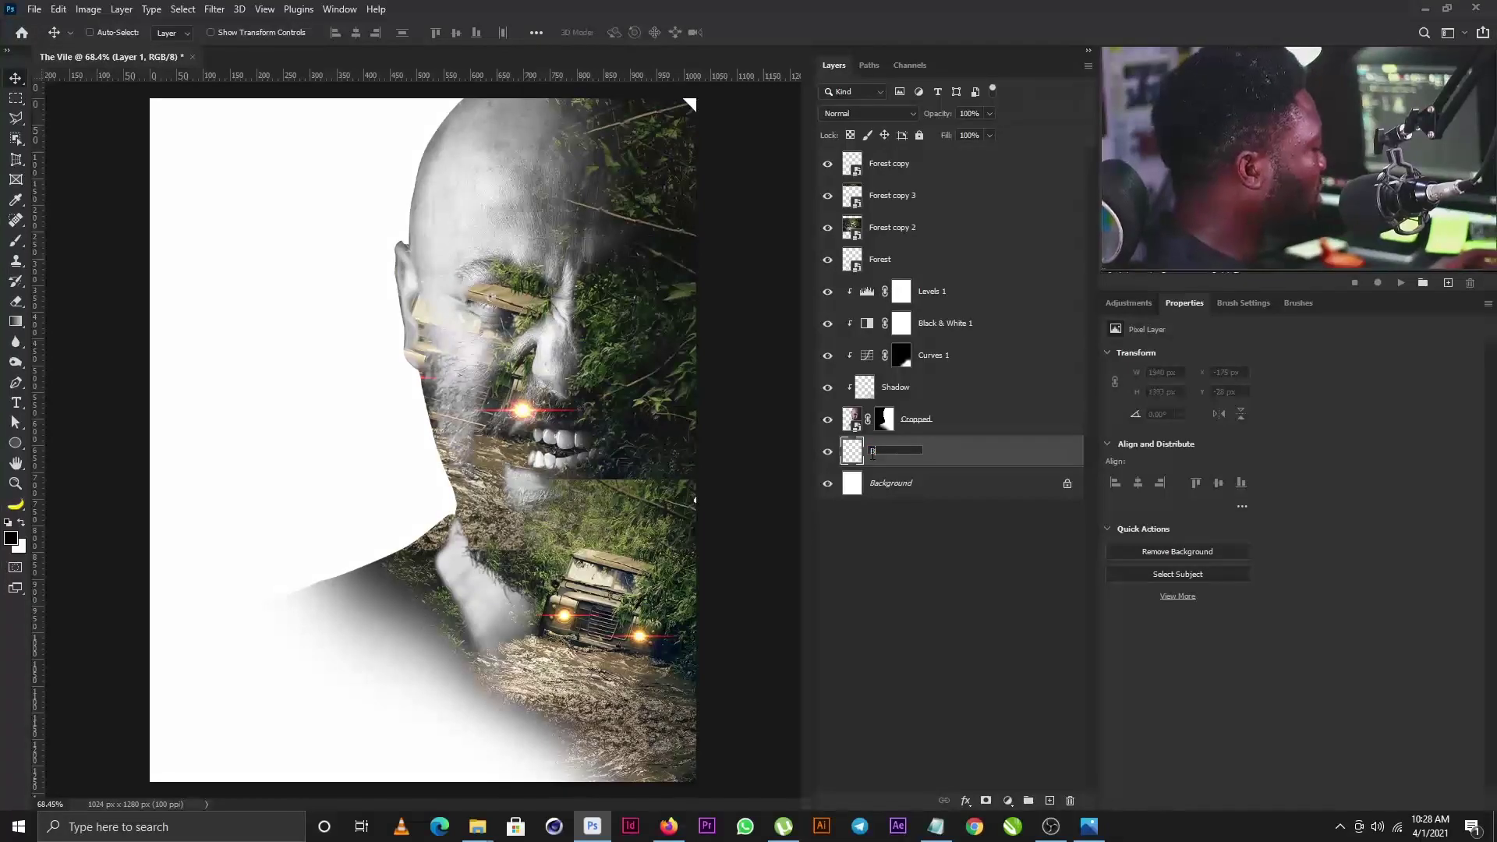
text(Black)
key(Return)
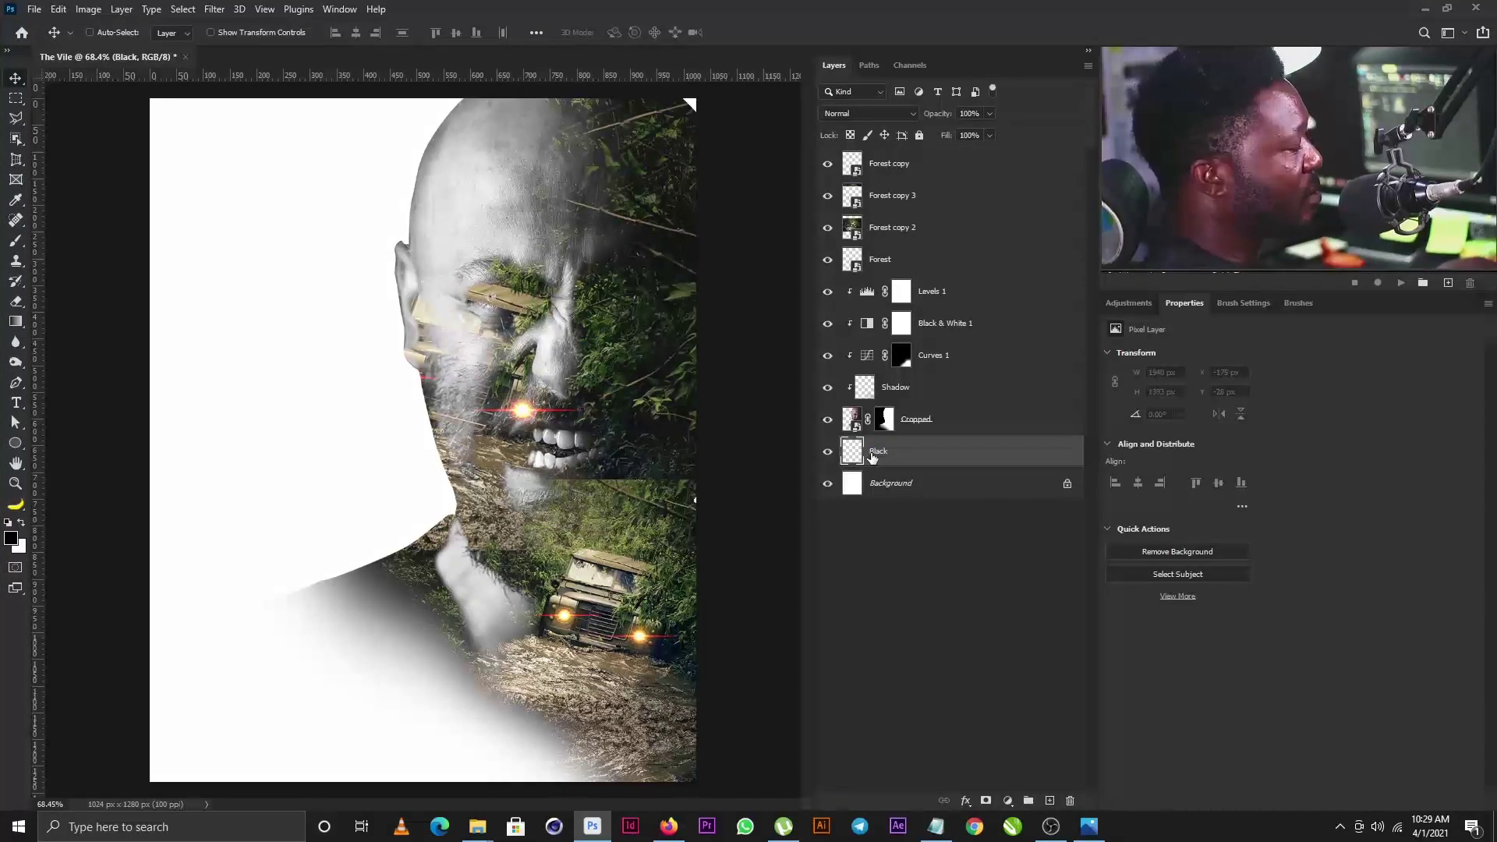
key(b)
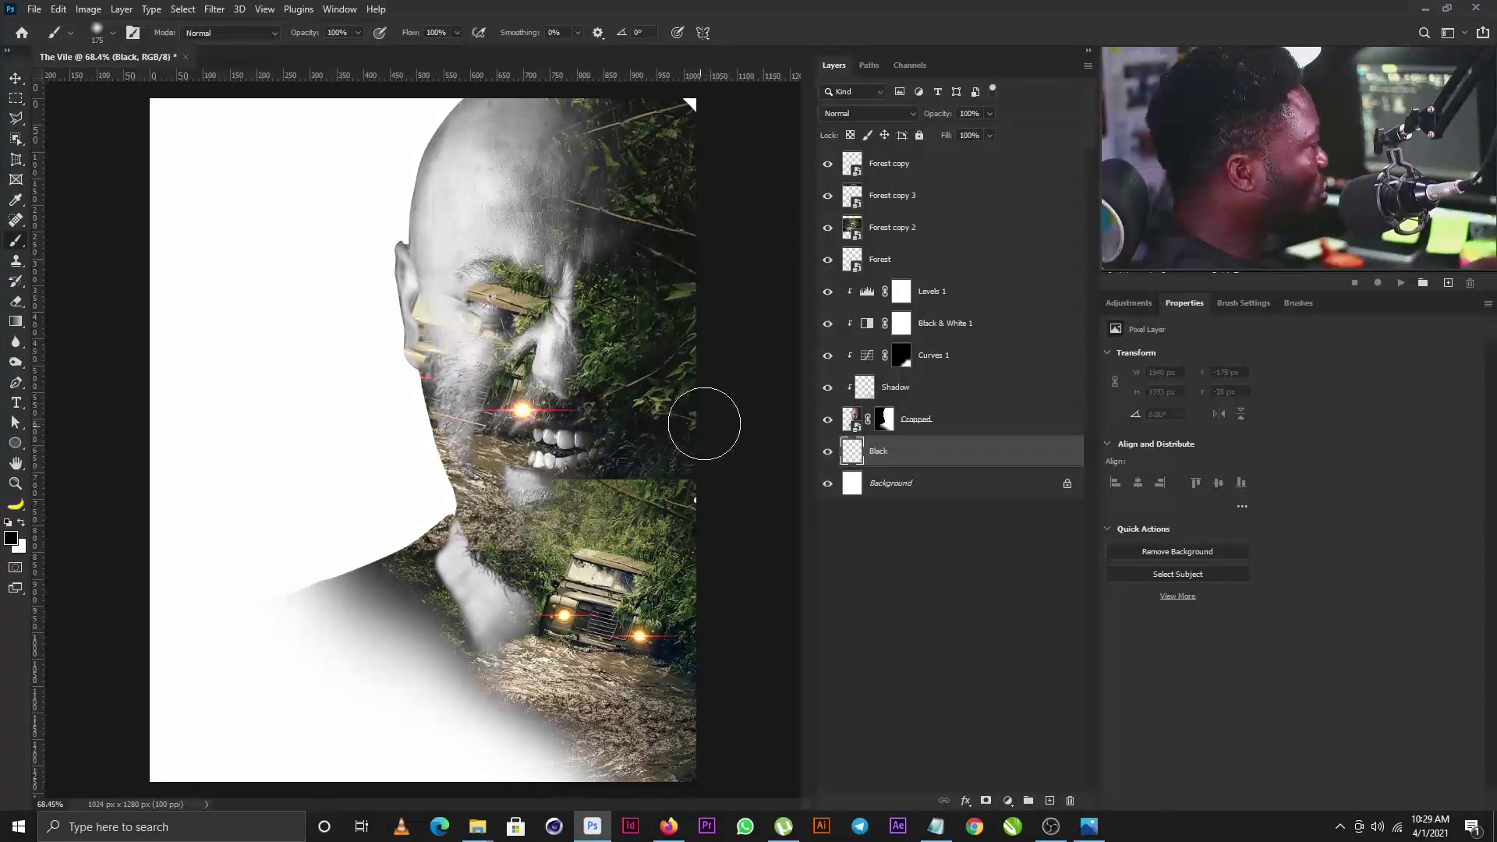
click(711, 117)
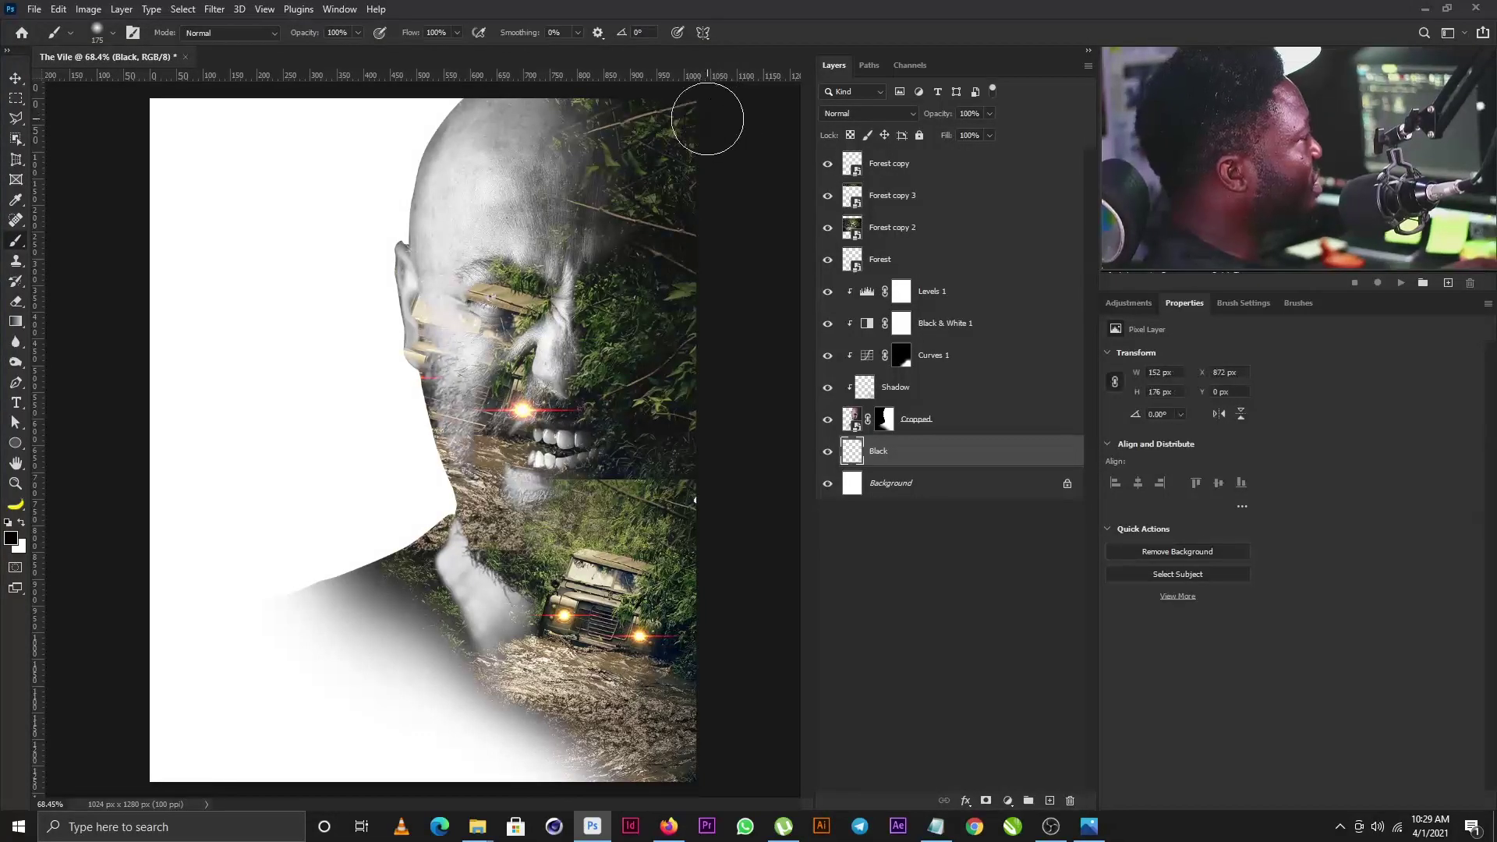
Reposition the Forest copy 3 layer over the top of the head at about X -1, Y -529 px
key(v)
click(893, 195)
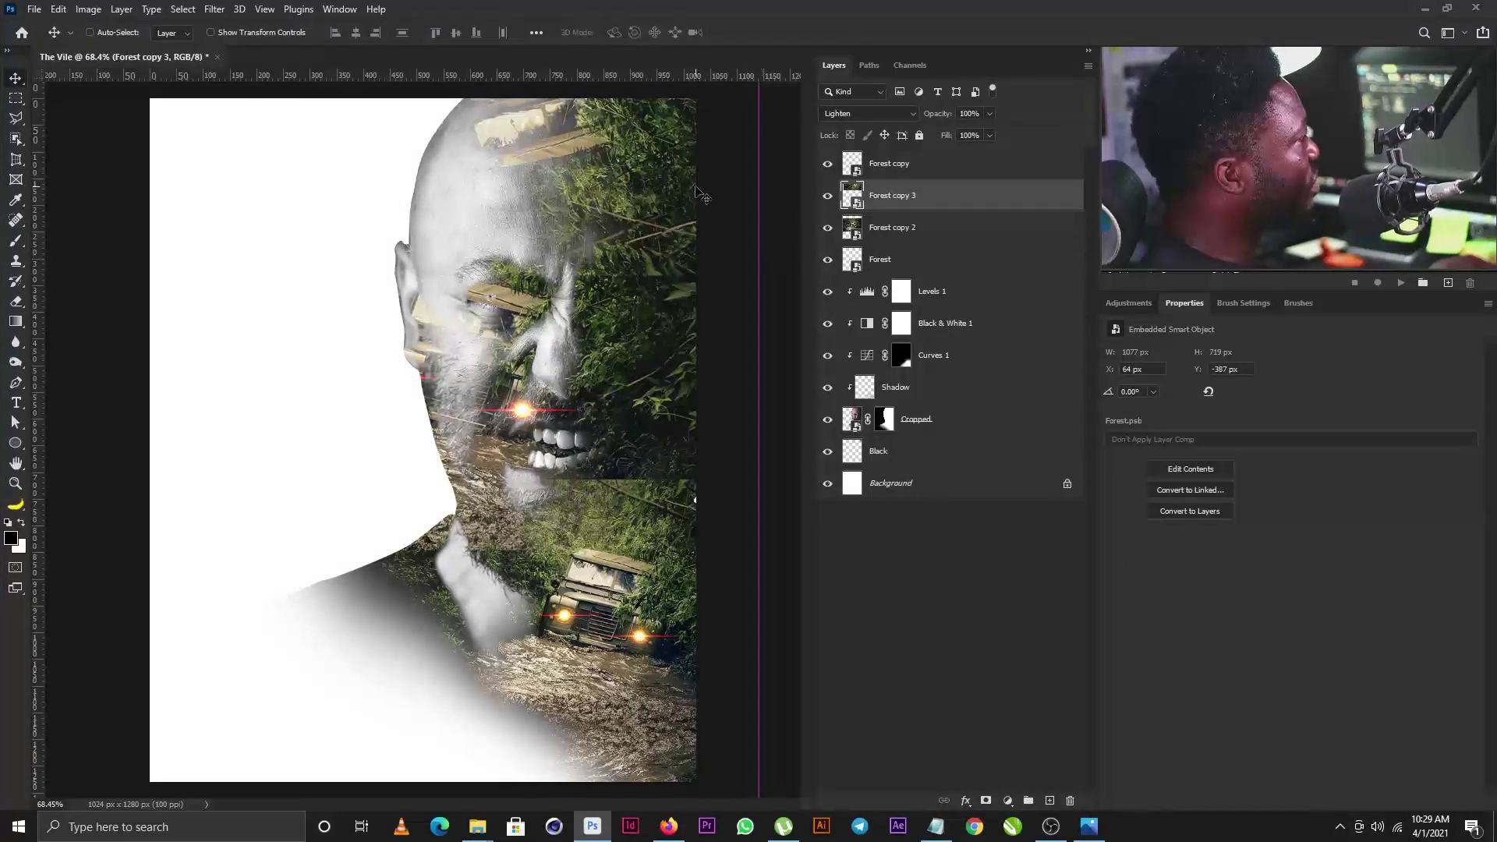
mouse_move(576, 121)
mouse_down()
mouse_move(666, 204)
mouse_move(677, 160)
mouse_move(723, 128)
mouse_move(614, 380)
mouse_move(669, 134)
mouse_up()
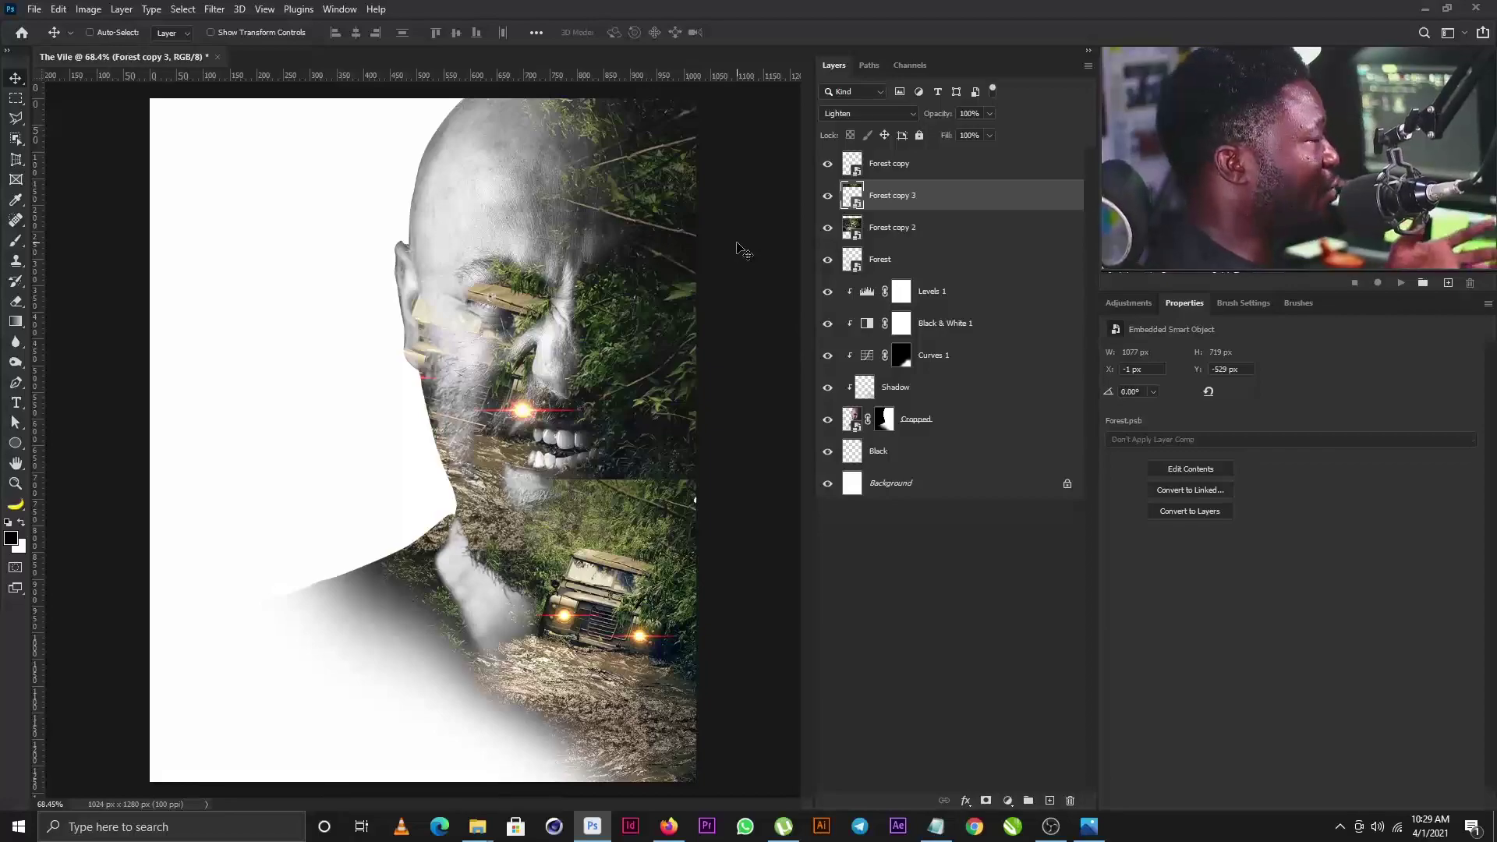
Group the four forest image layers and name the group Forest
click(950, 160)
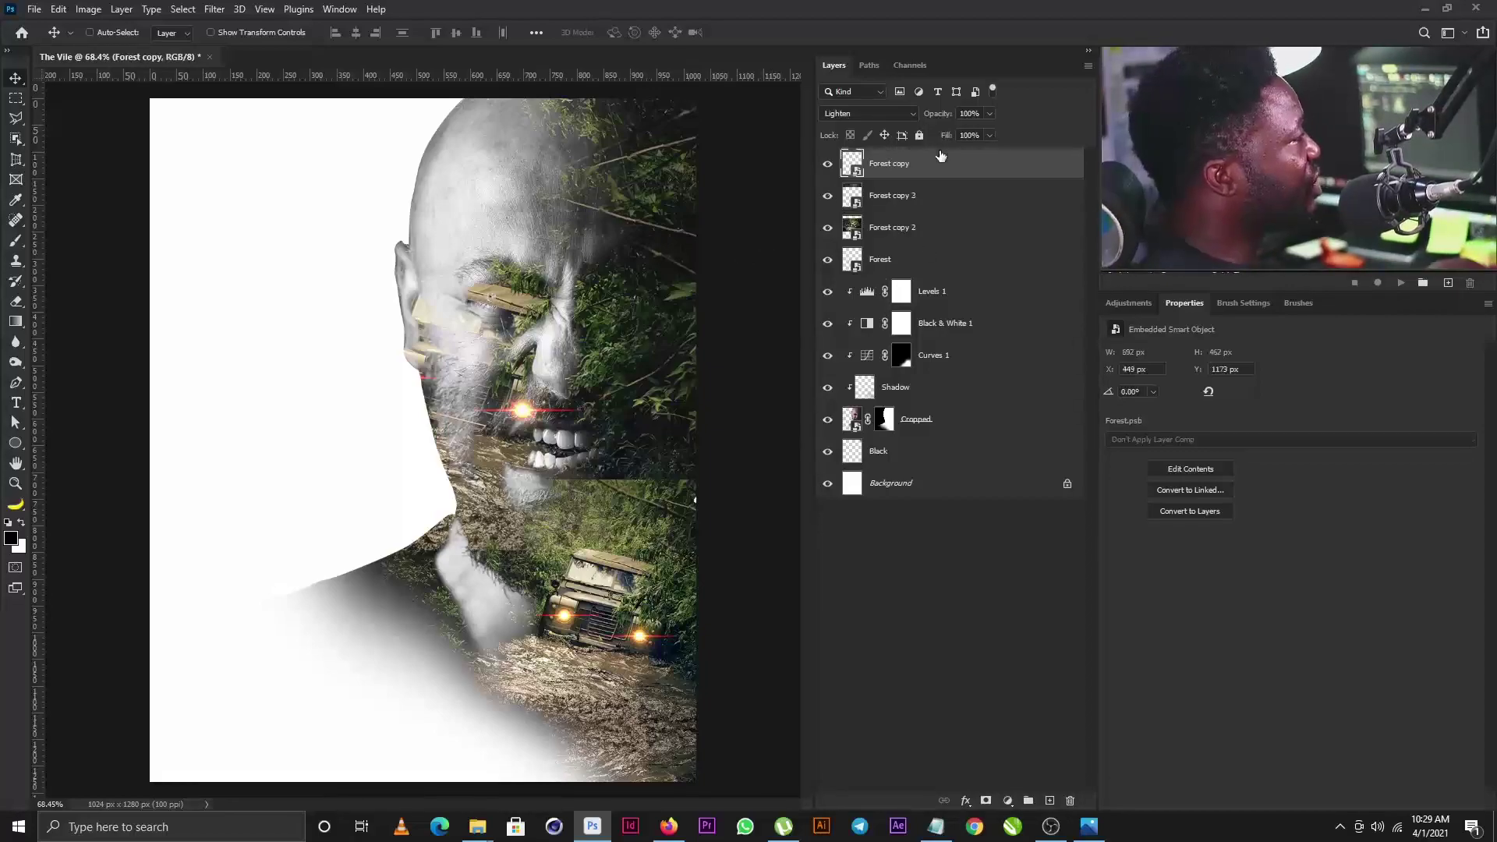
shift+click(905, 262)
key(ctrl+g)
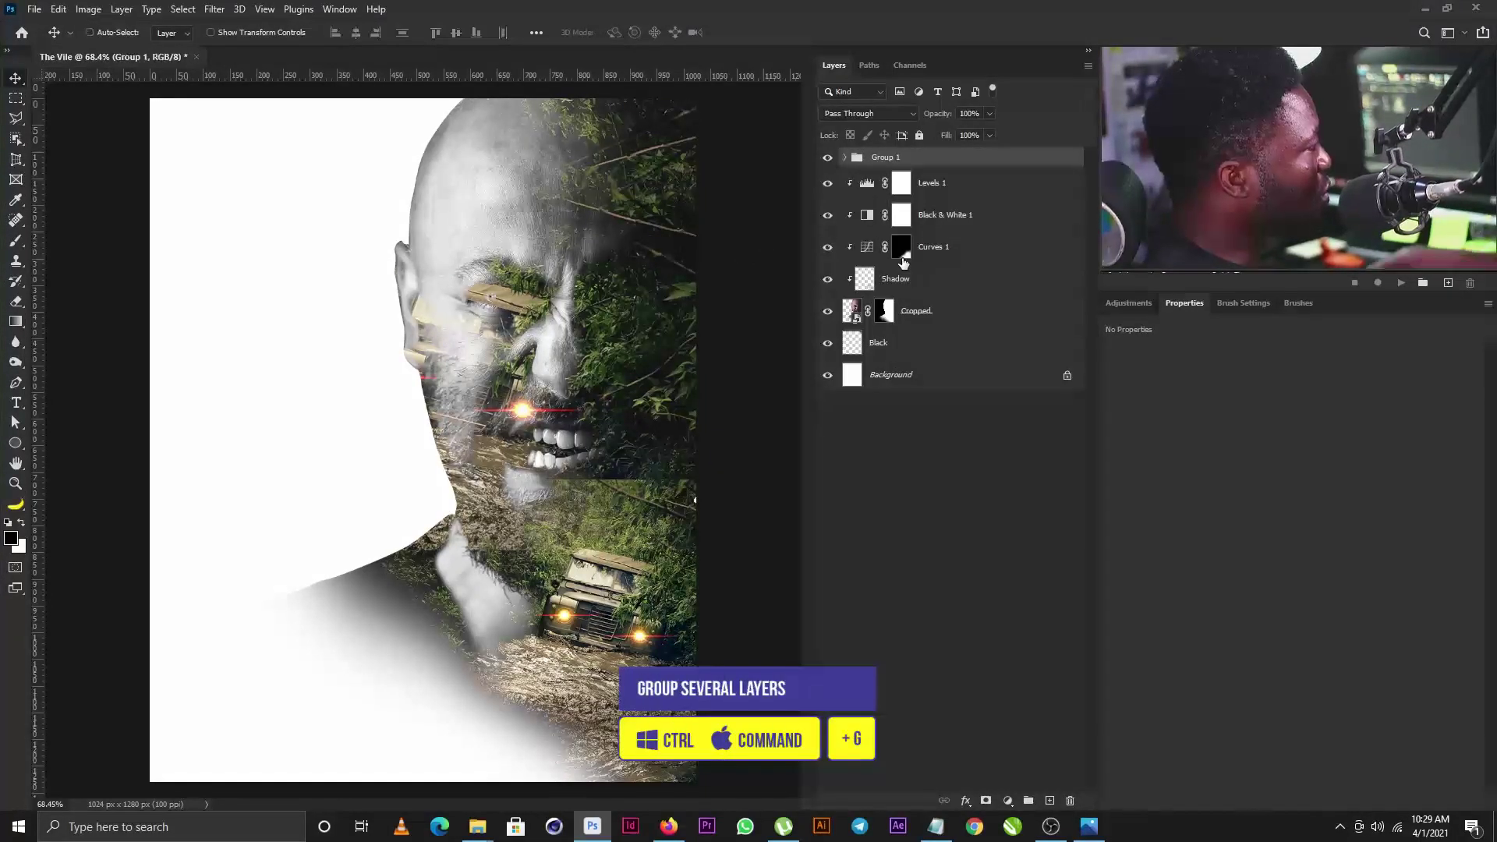
double_click(895, 158)
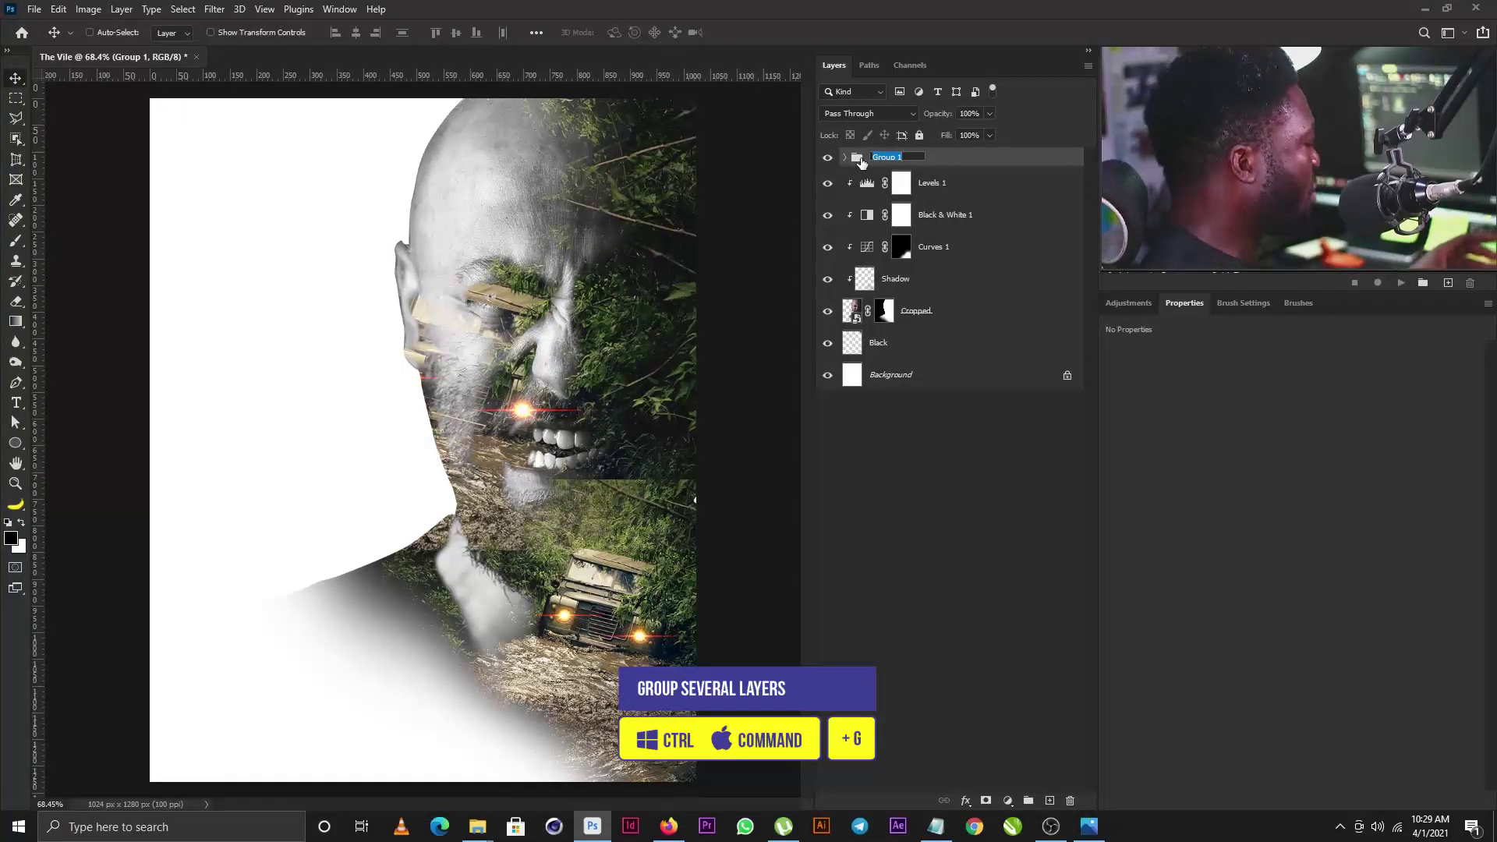
text(For)
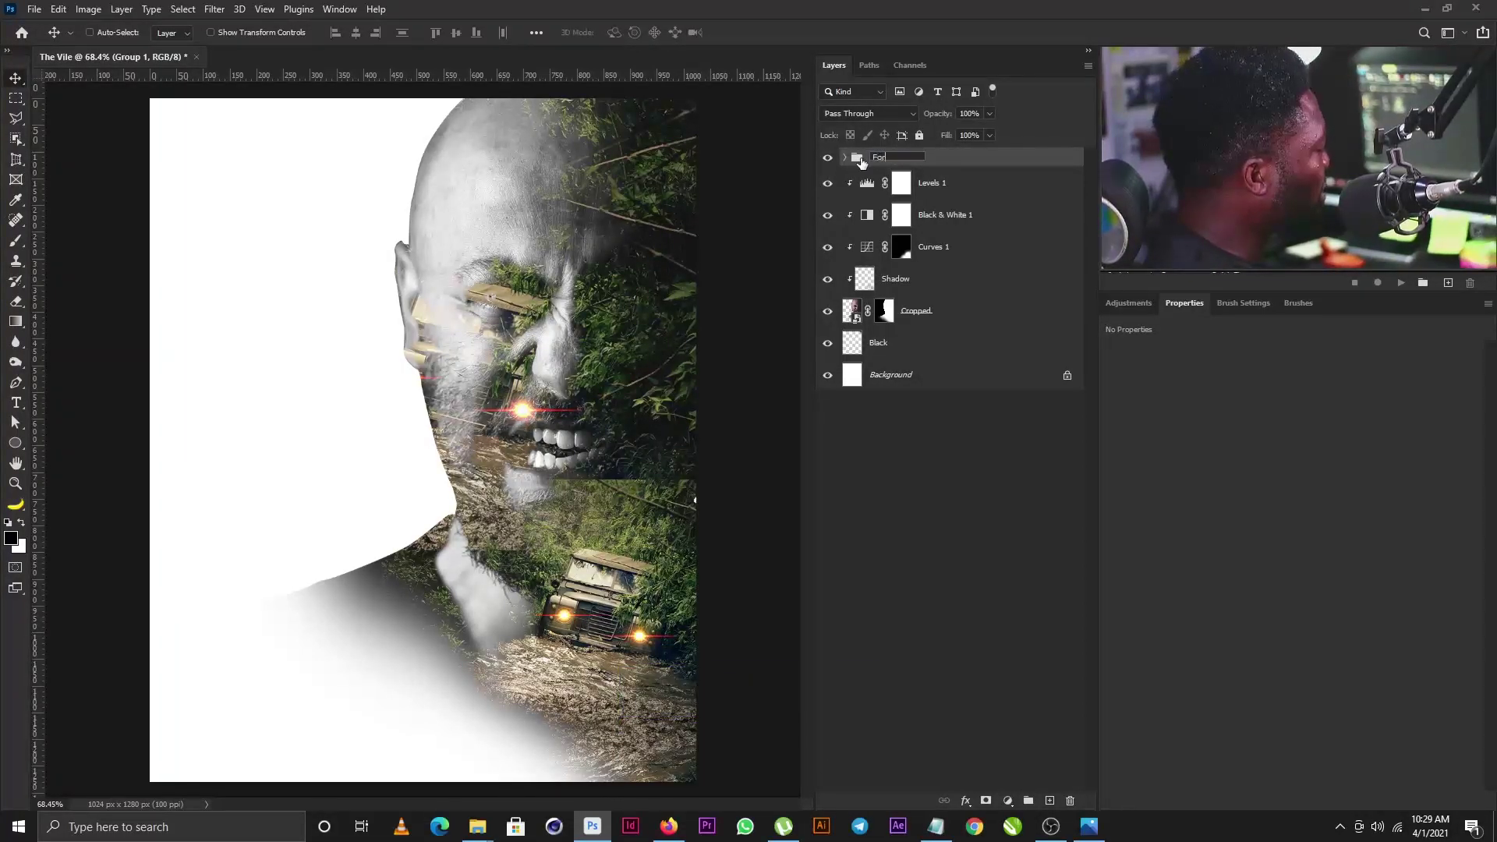
text(est)
key(Return)
Expand the Forest group, identify Forest copy 2 as the layer covering the face and add a layer mask to it
key(b)
click(844, 157)
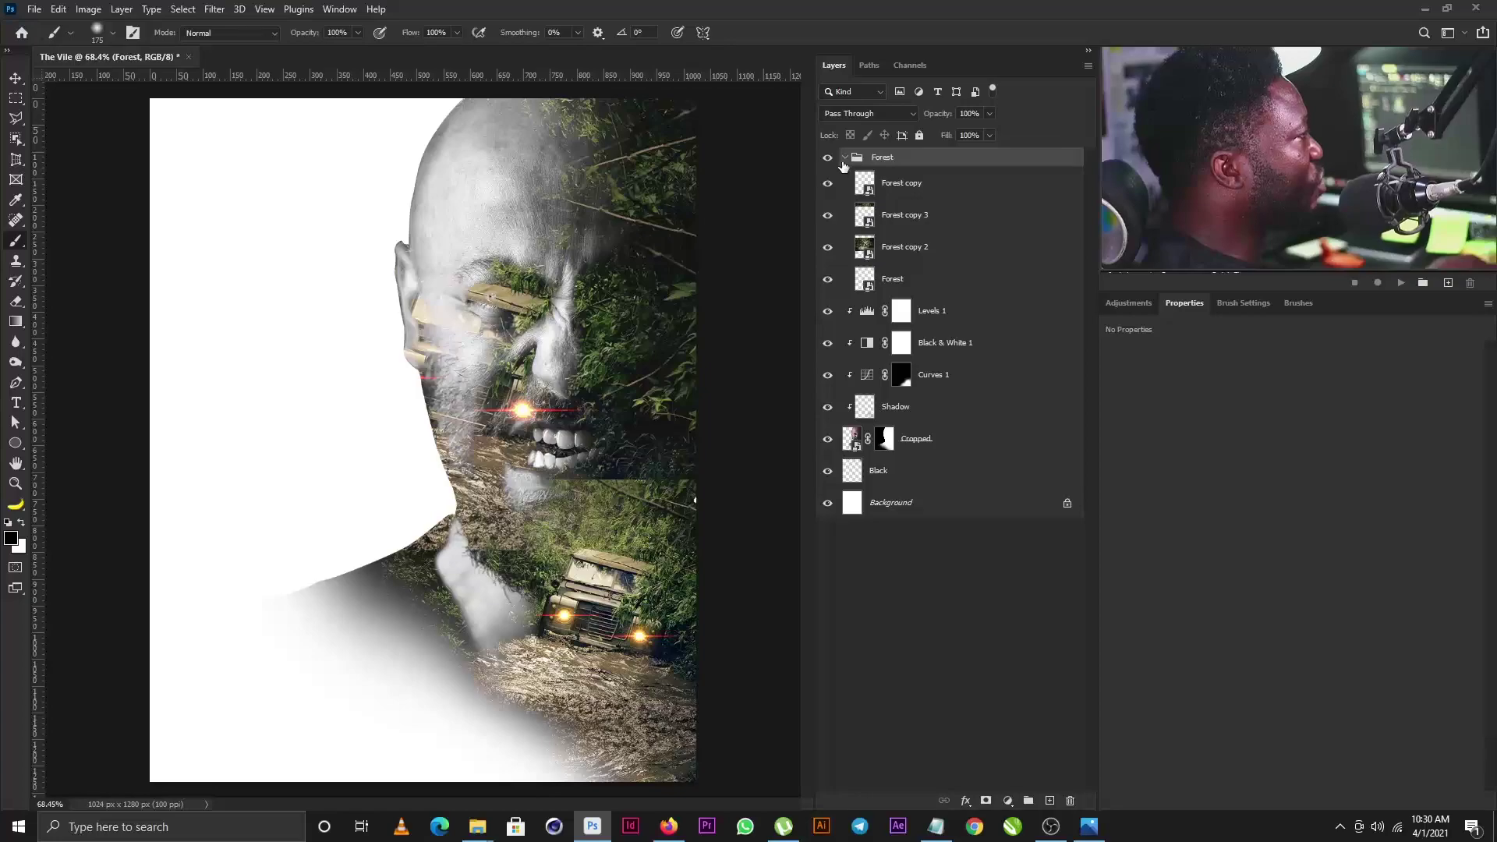
key(v)
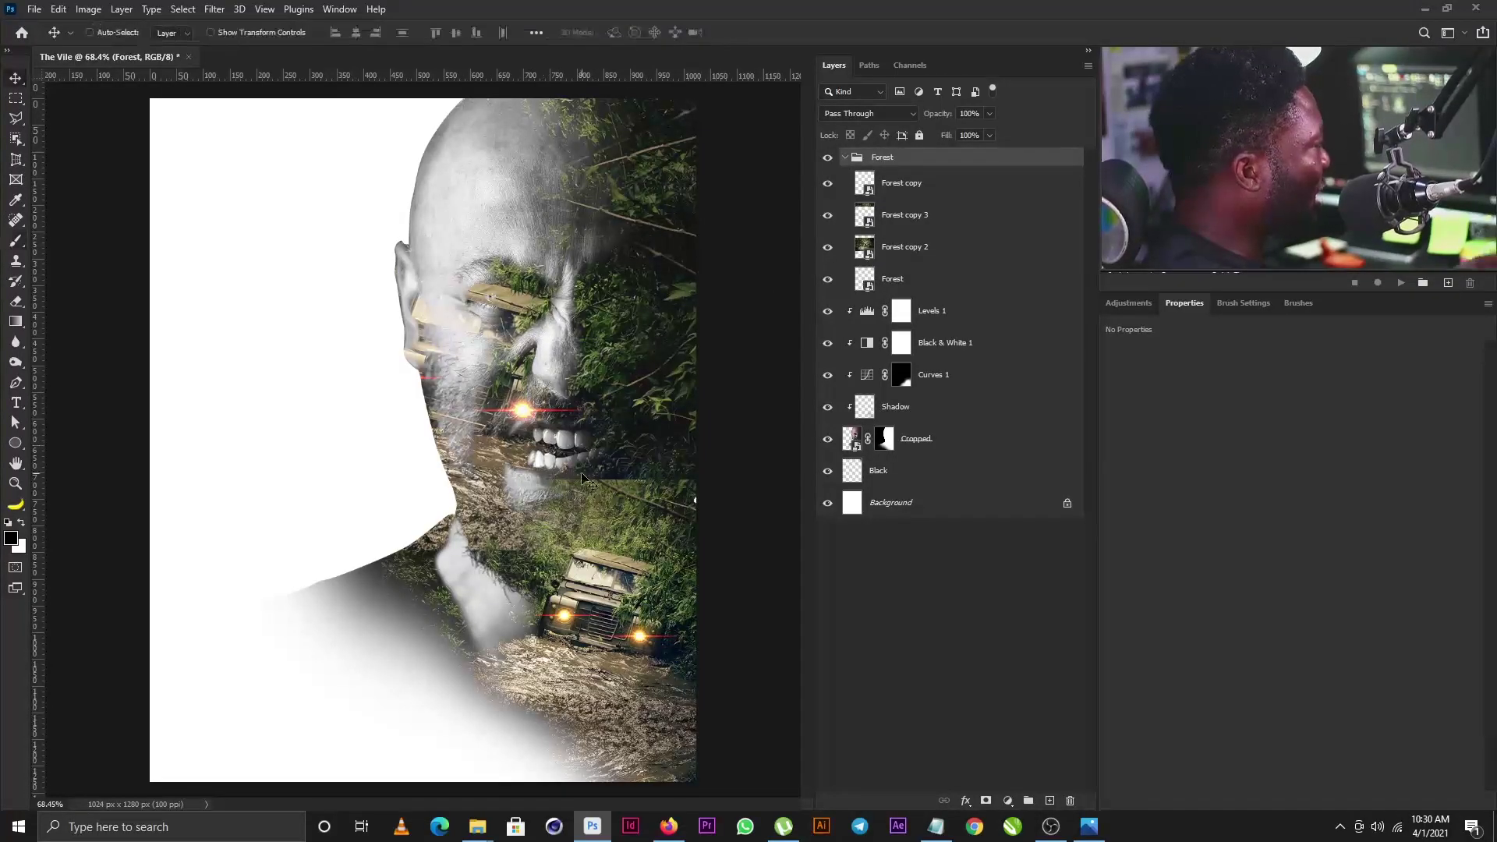
right_click(615, 439)
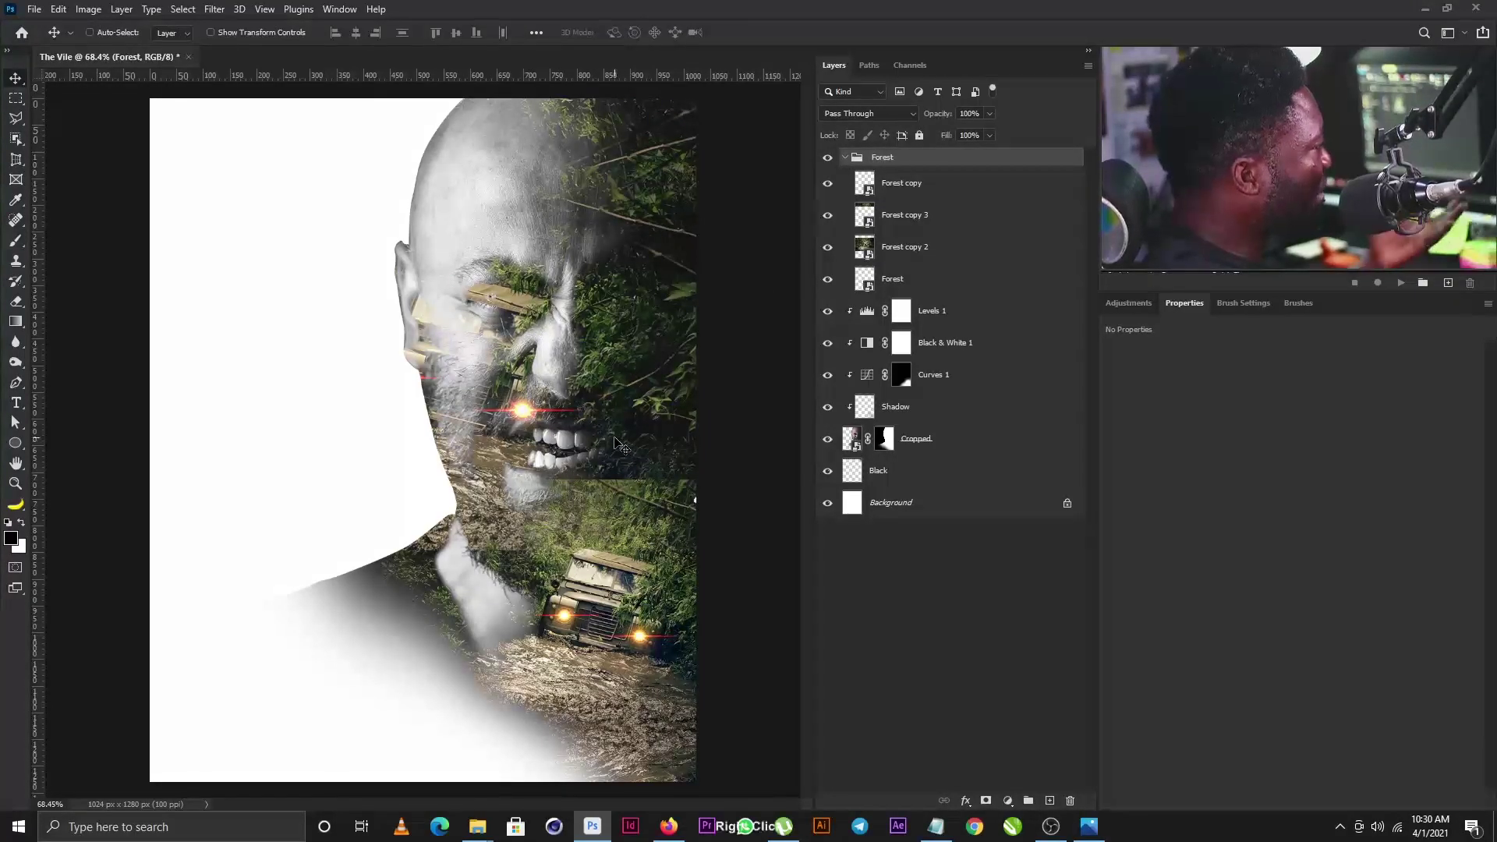
right_click(483, 513)
click(519, 531)
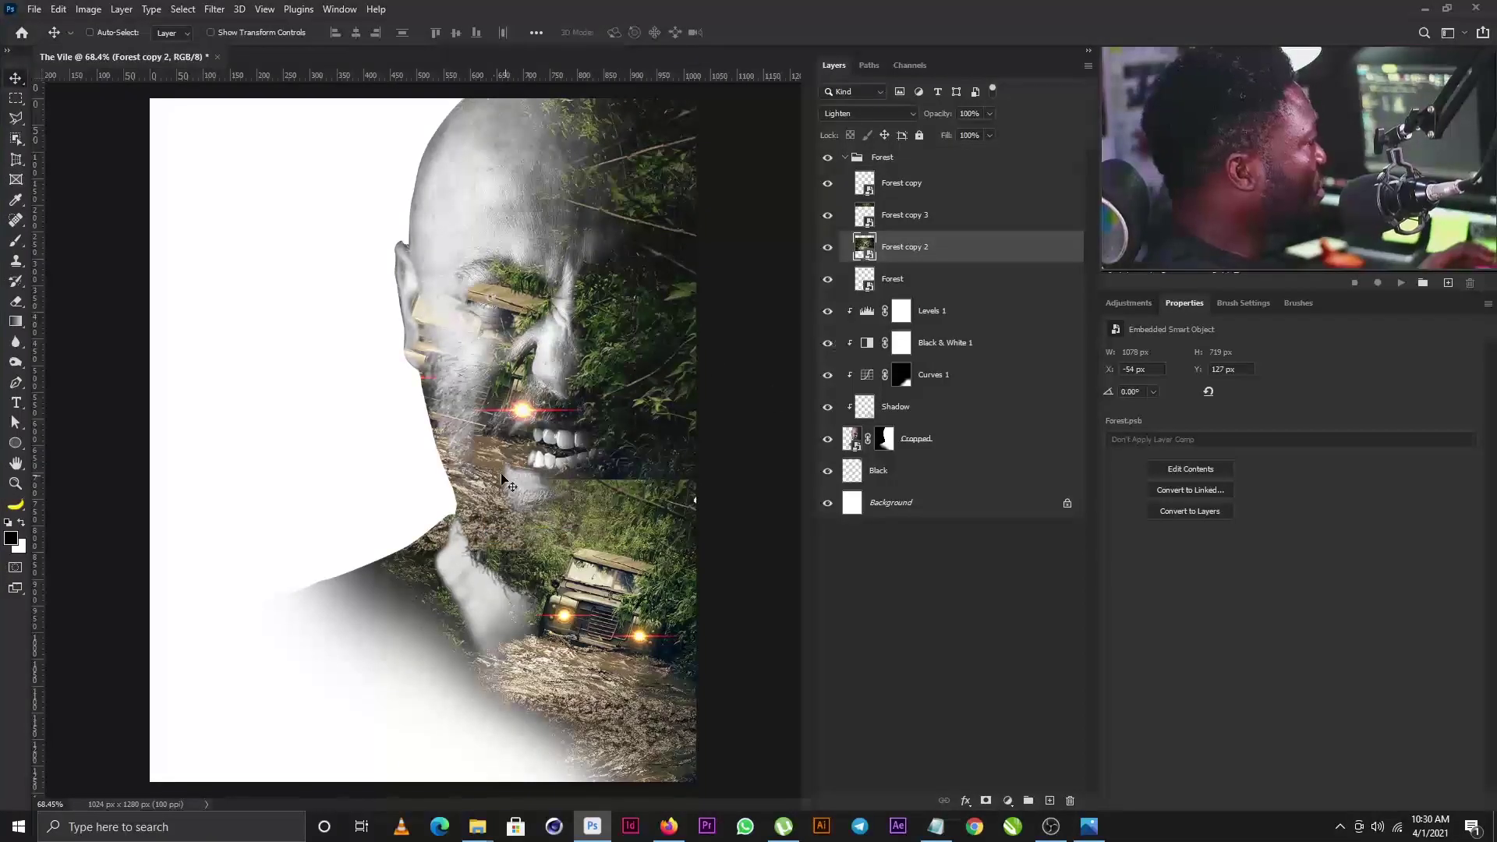
click(829, 249)
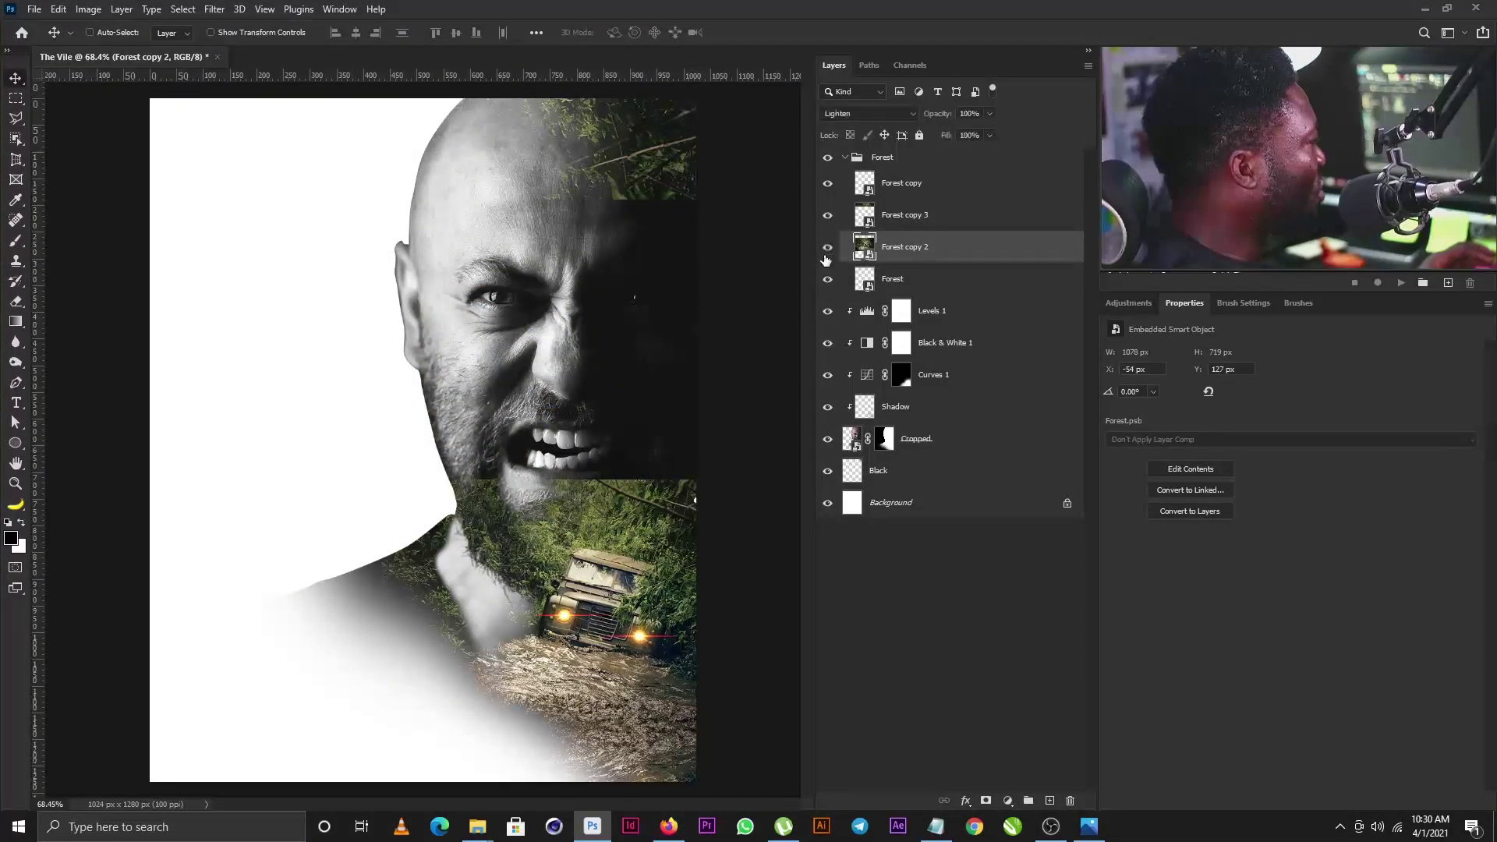
click(828, 250)
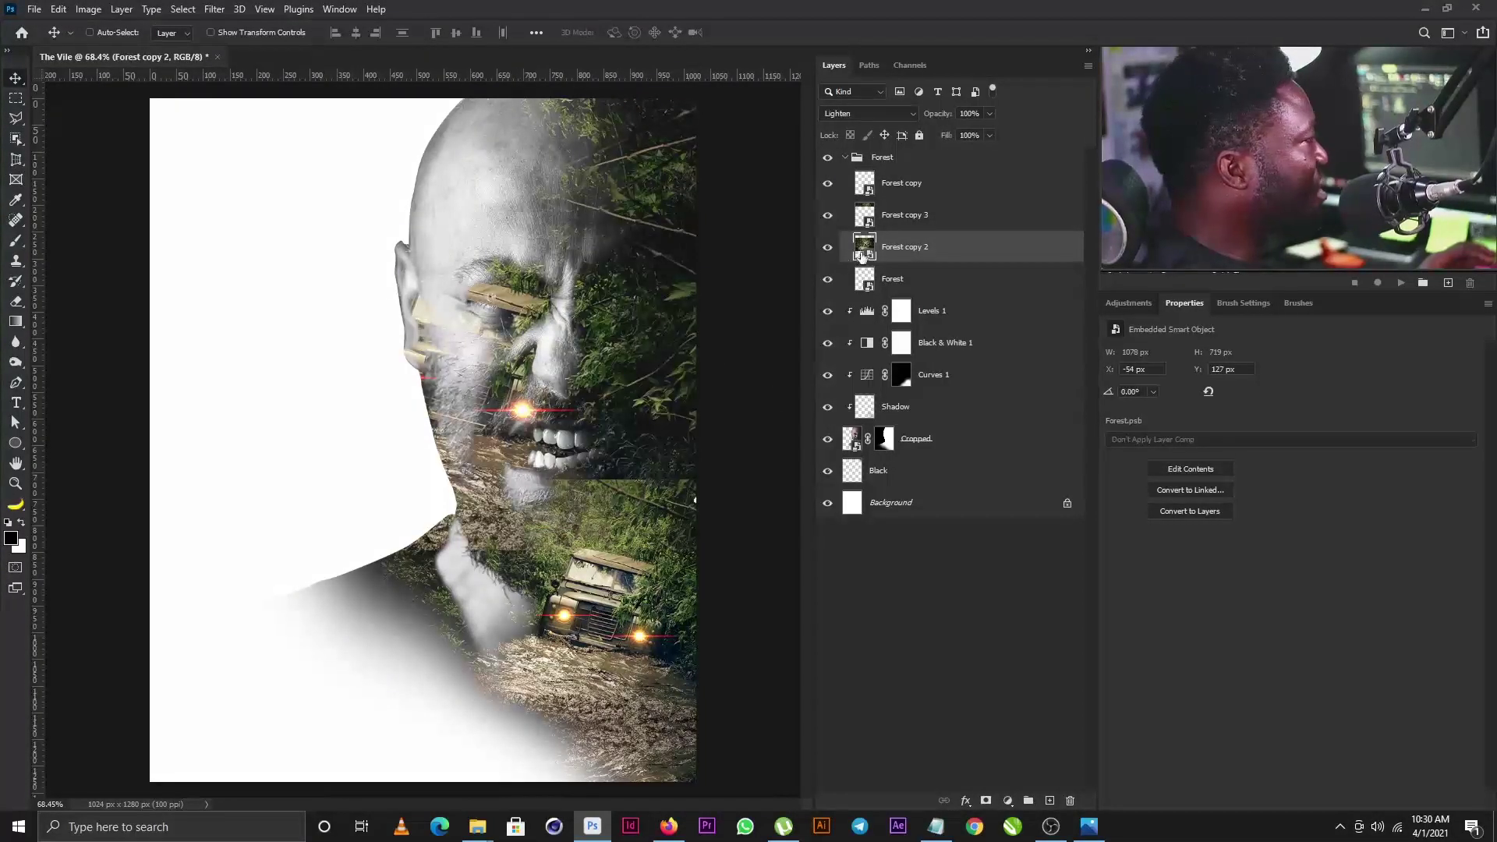
click(985, 801)
Paint black on the Forest copy 2 mask over the mouth, cheek and chin with a 175 px soft brush to reveal the face
key(b)
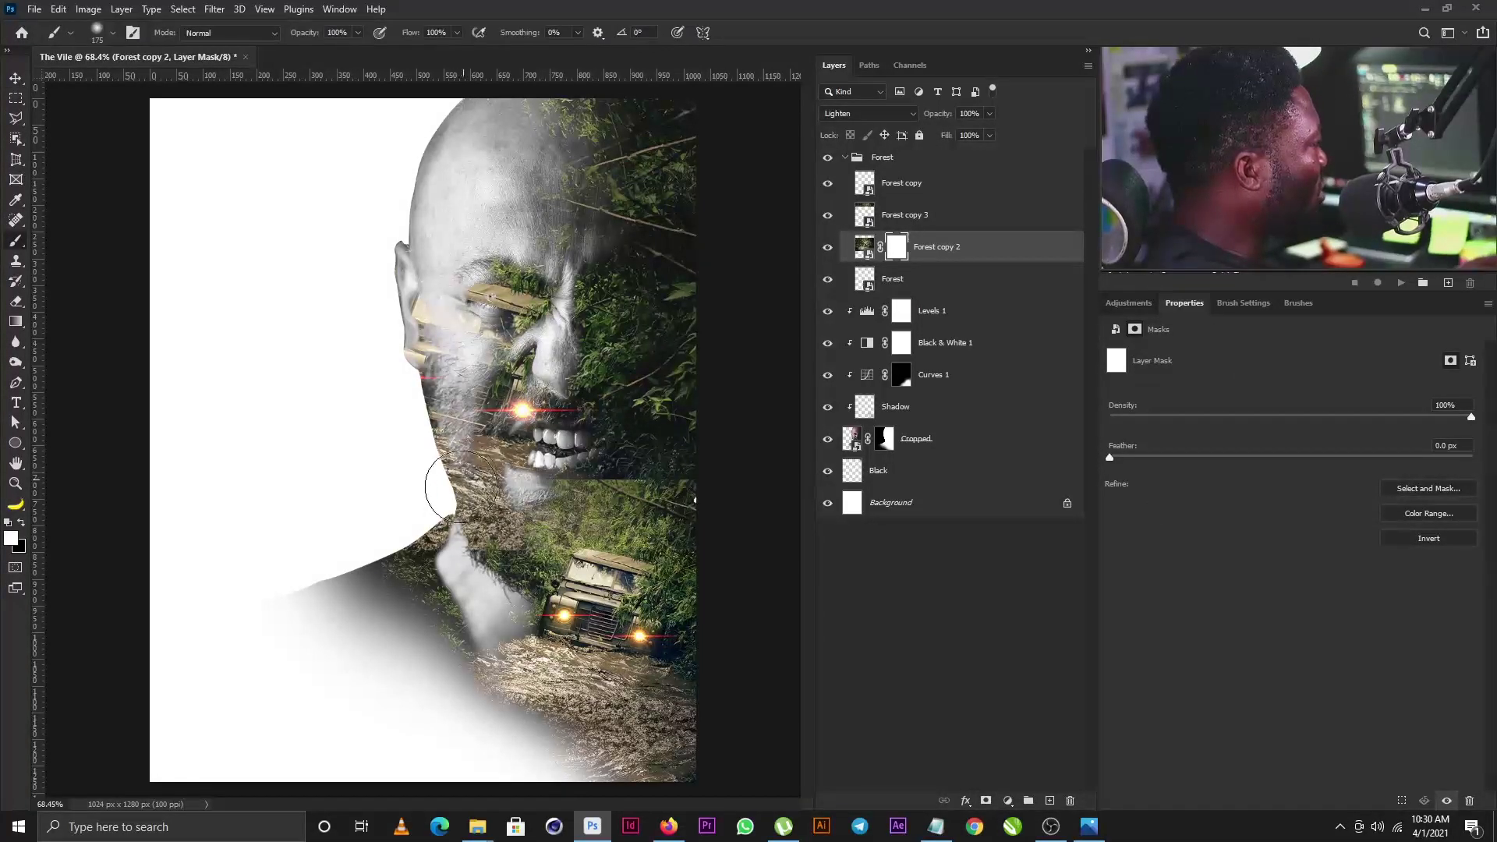
click(21, 521)
mouse_move(491, 427)
mouse_down()
mouse_move(456, 475)
mouse_move(476, 417)
mouse_move(453, 480)
mouse_move(532, 451)
mouse_move(453, 484)
mouse_move(478, 412)
mouse_move(506, 453)
mouse_up()
Reduce the brush to 90 px and mask Forest copy 2 off the nose, eye and eyebrow with black
key(bracketleft)
key(bracketleft)
key(bracketleft)
key(bracketleft)
key(bracketleft)
key(bracketleft)
key(bracketleft)
key(bracketleft)
key(bracketleft)
key(bracketleft)
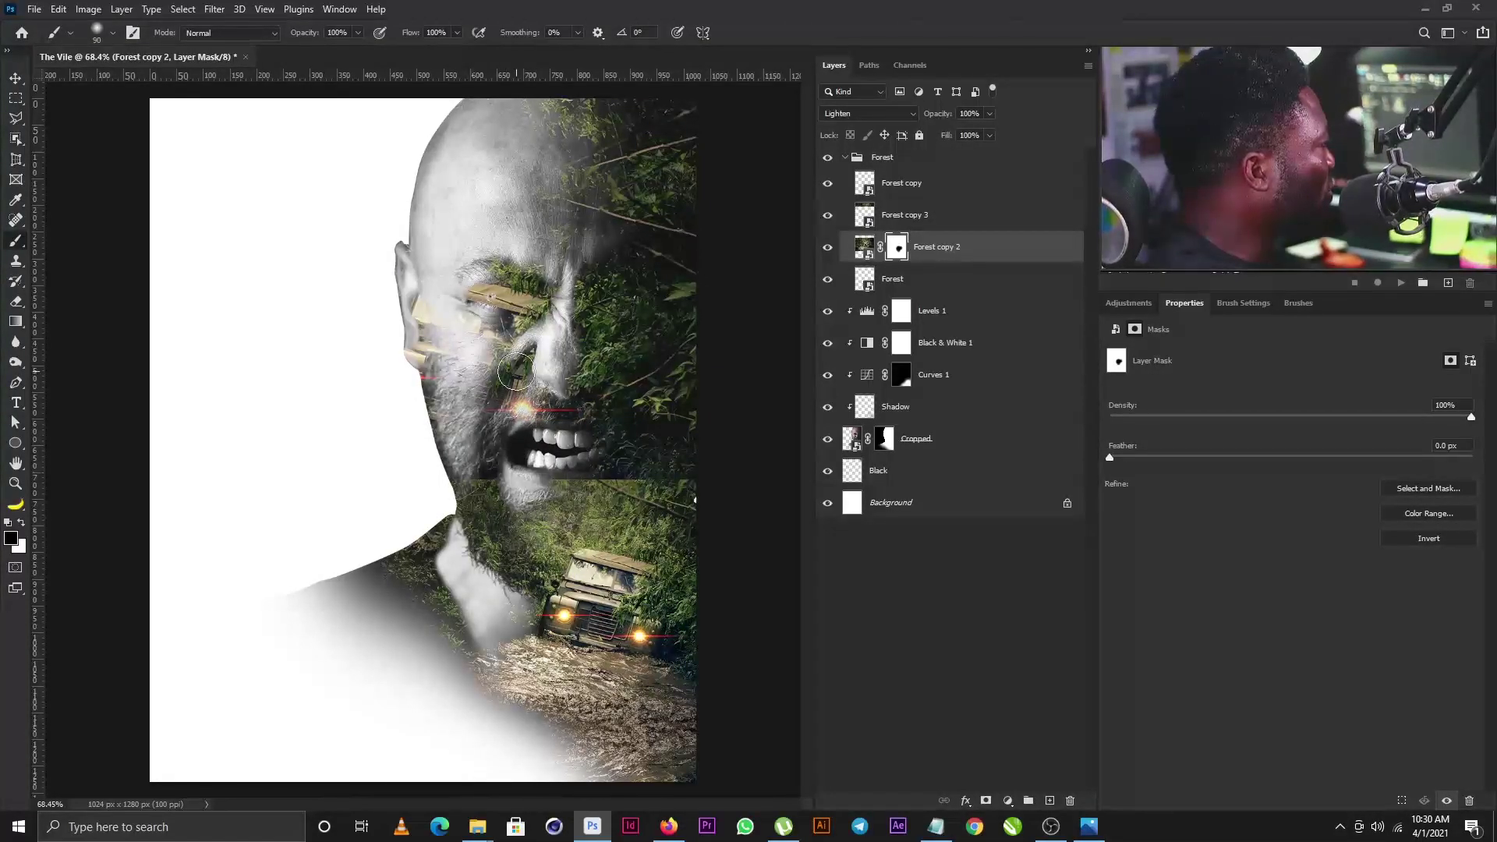
mouse_move(515, 372)
mouse_down()
mouse_move(480, 399)
mouse_move(531, 364)
mouse_move(535, 267)
mouse_up()
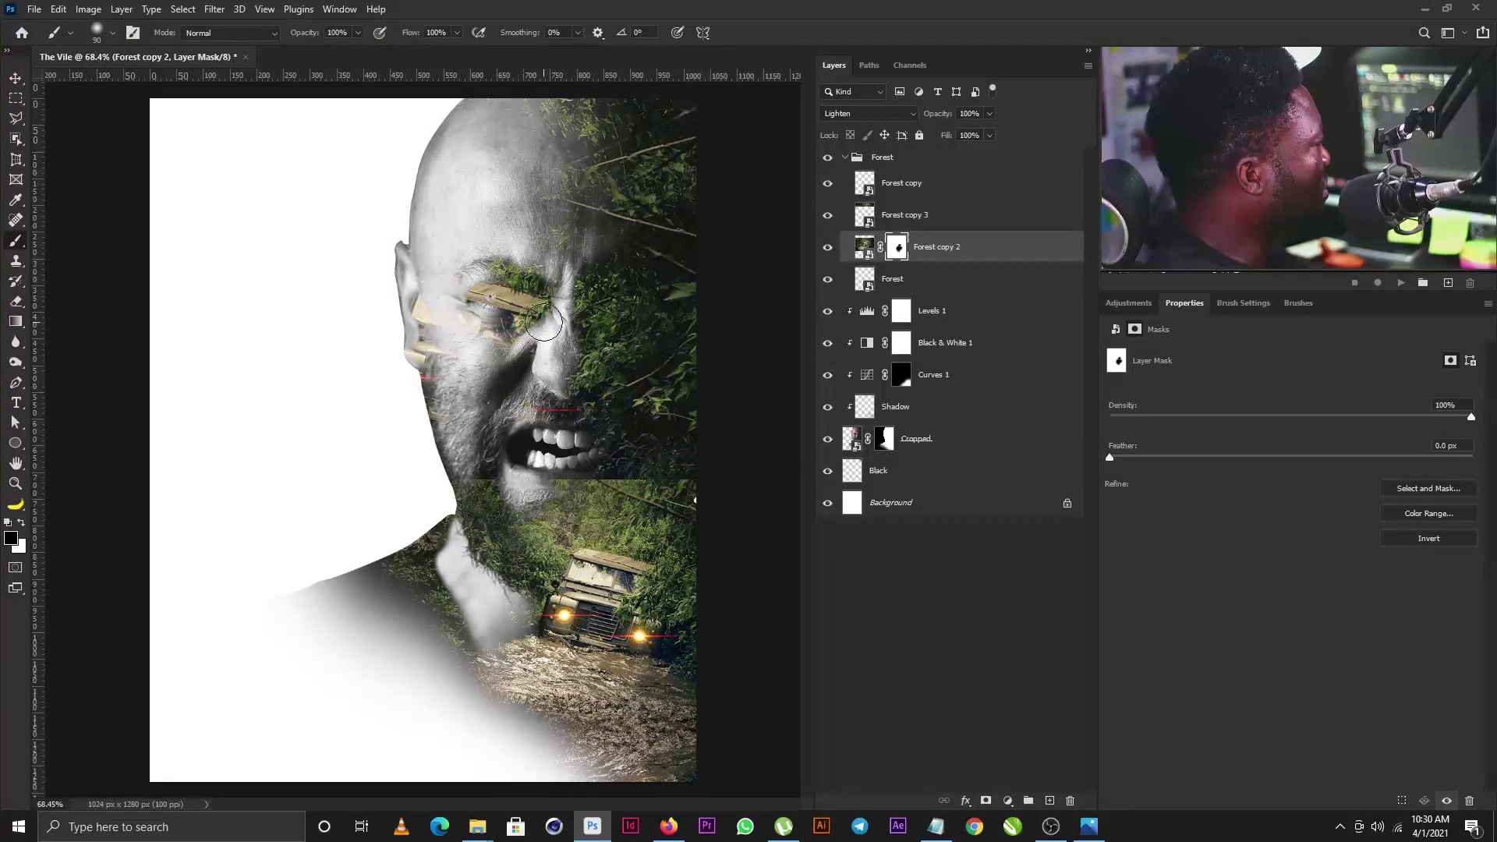
mouse_move(544, 322)
mouse_down()
mouse_move(506, 320)
mouse_move(499, 275)
mouse_move(538, 294)
mouse_move(512, 283)
mouse_move(523, 268)
mouse_move(554, 300)
mouse_move(551, 267)
mouse_move(555, 308)
mouse_move(541, 301)
mouse_up()
Touch up the Forest copy 2 mask in white with a 35 px brush between the inner eye corner and nose bridge
key(x)
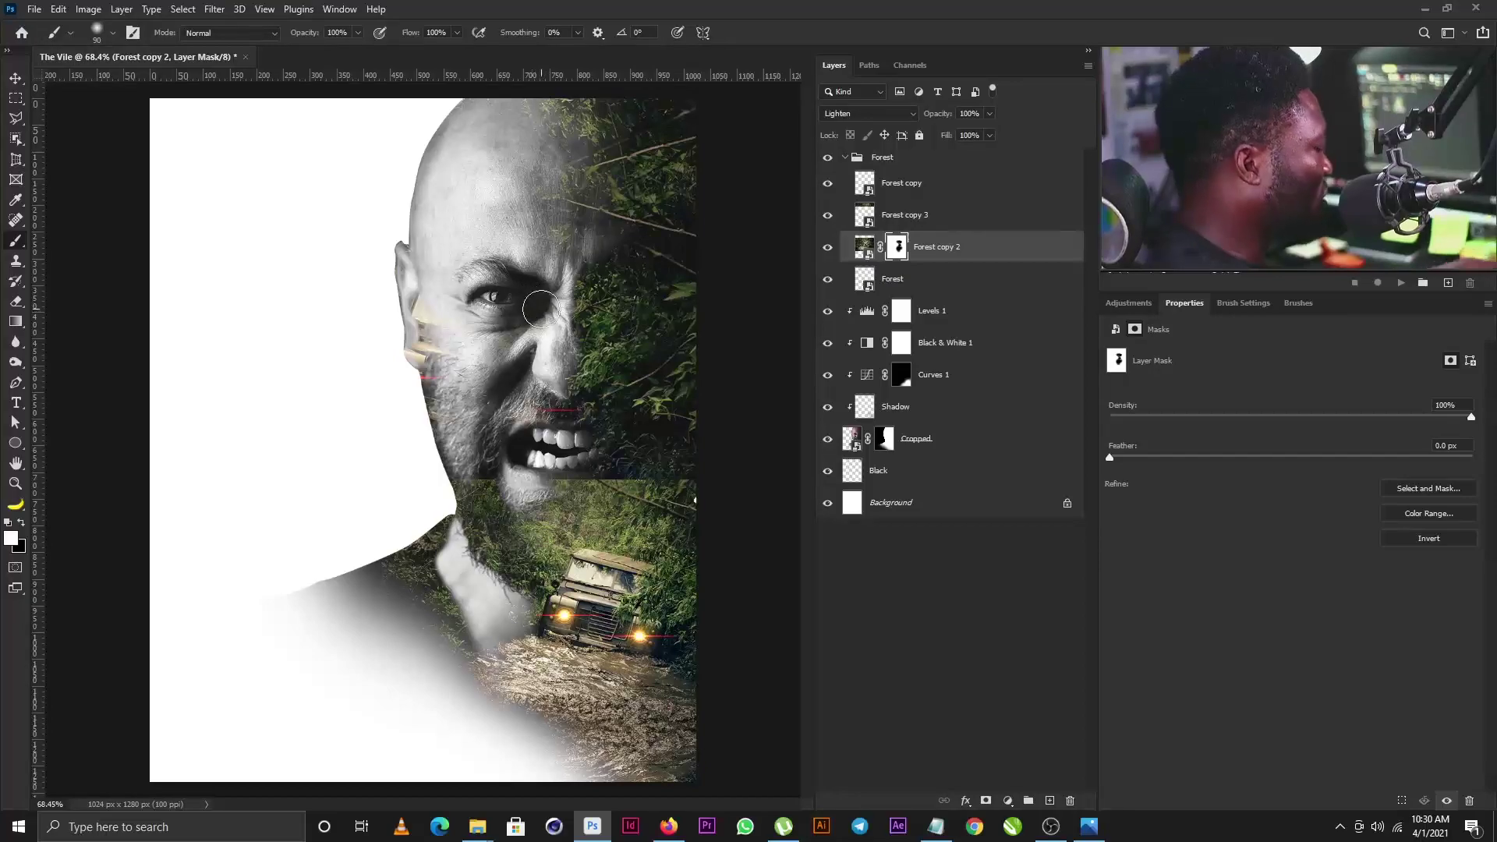
key(bracketleft)
key(bracketleft)
key(bracketleft)
key(bracketleft)
key(bracketleft)
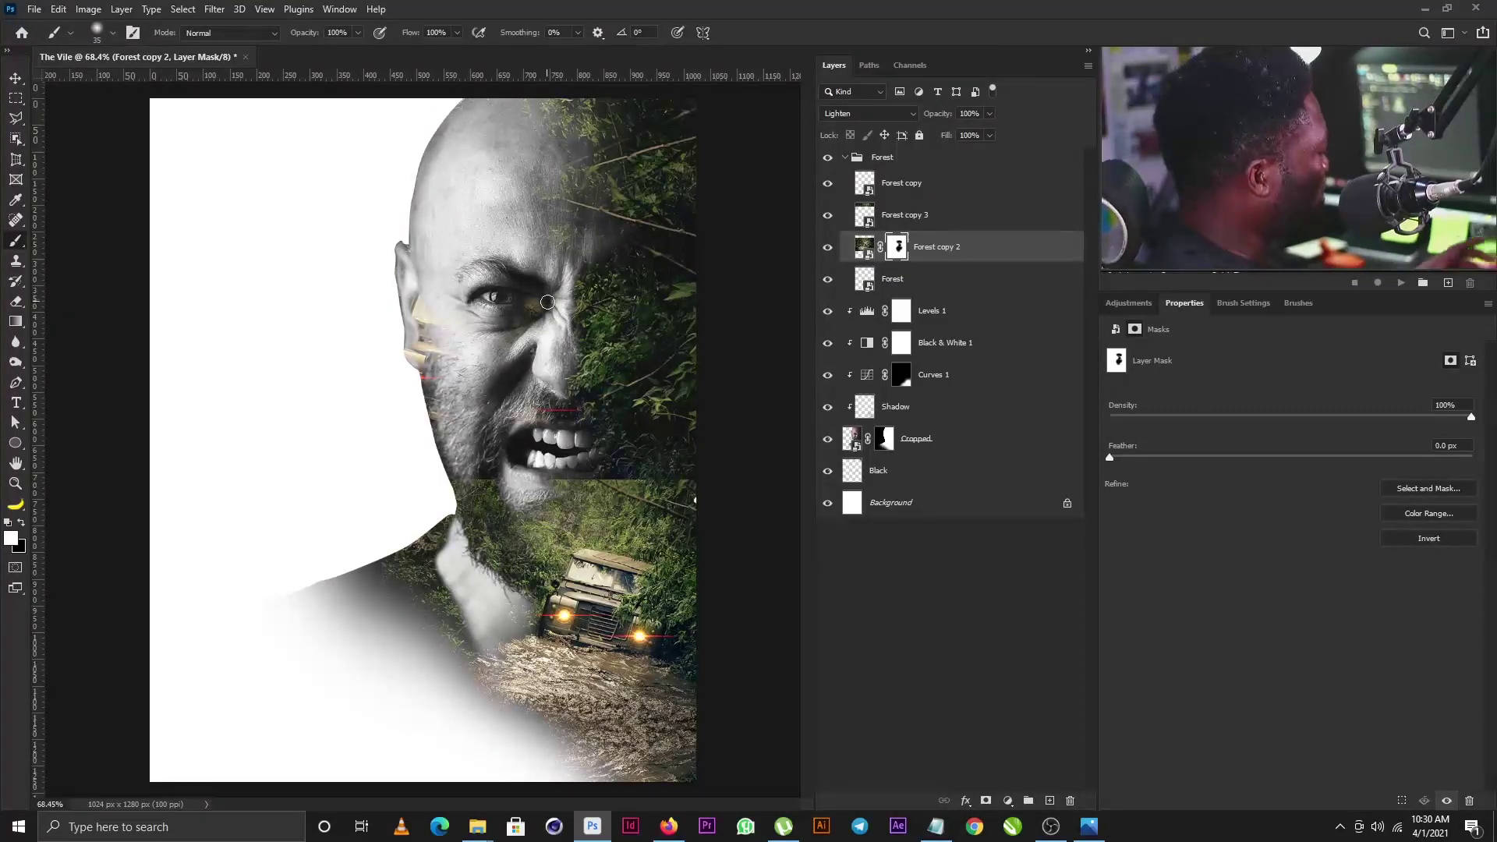
mouse_move(547, 302)
mouse_down()
mouse_move(545, 343)
mouse_move(545, 309)
mouse_up()
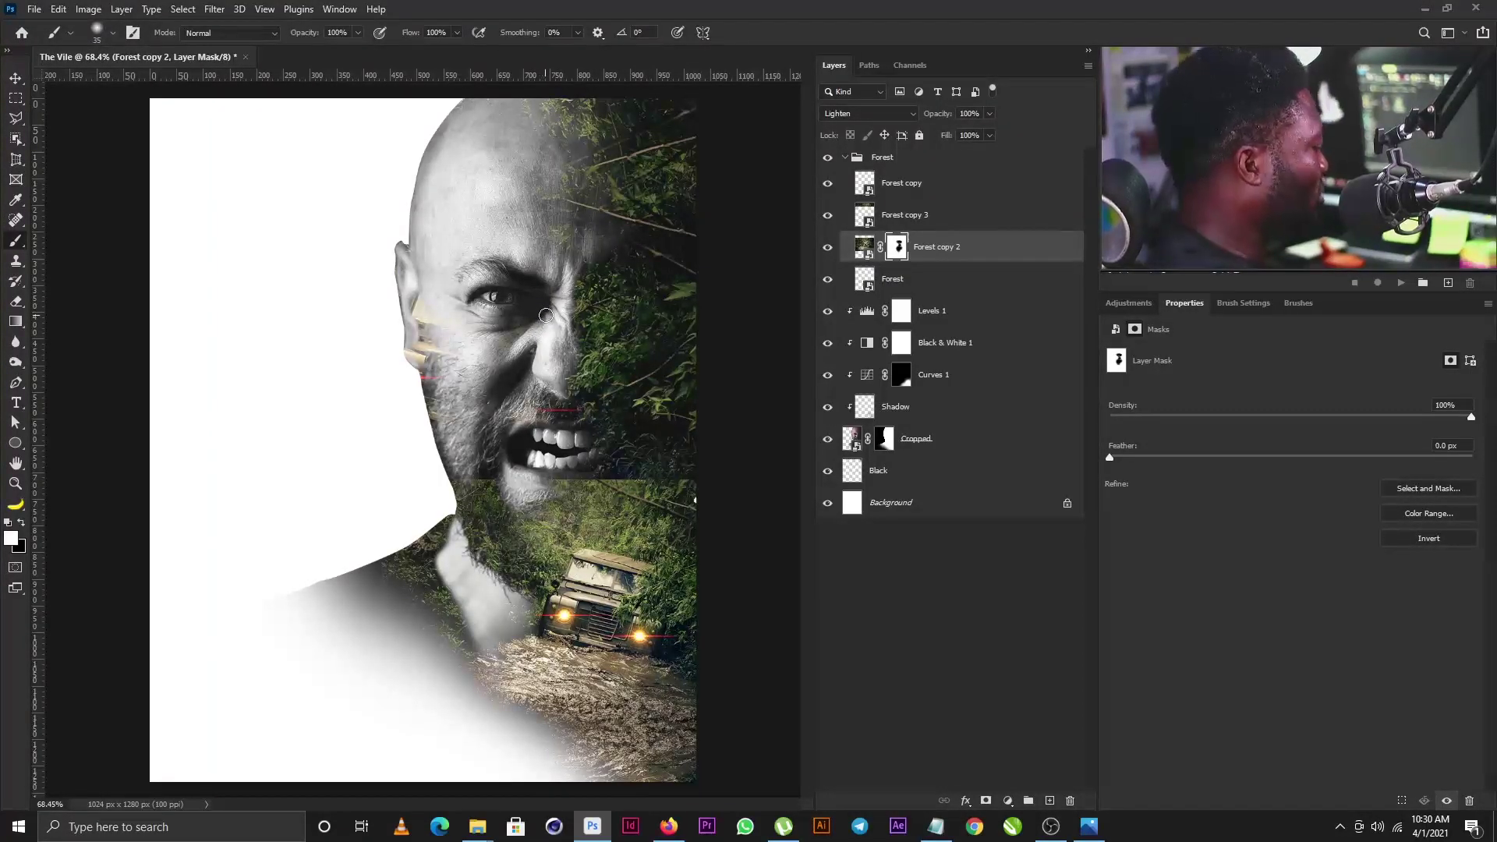
Mask Forest copy 2 off the ear and the outer side of the face in black with a 175 px brush
key(x)
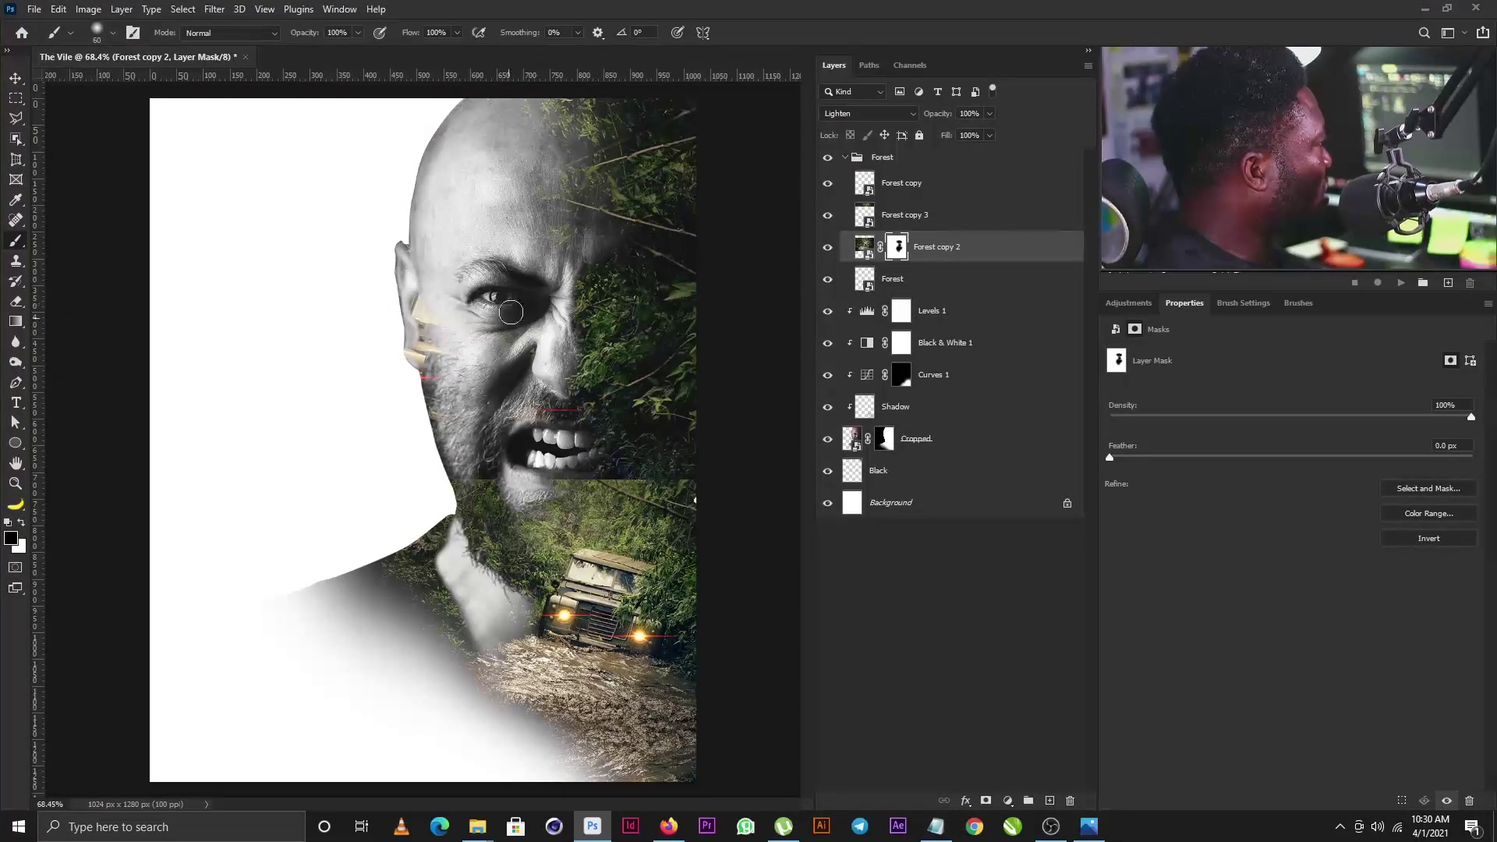
key(bracketright)
key(bracketright)
key(bracketright)
key(bracketright)
key(bracketright)
key(bracketright)
key(bracketright)
drag(401, 268, 400, 250)
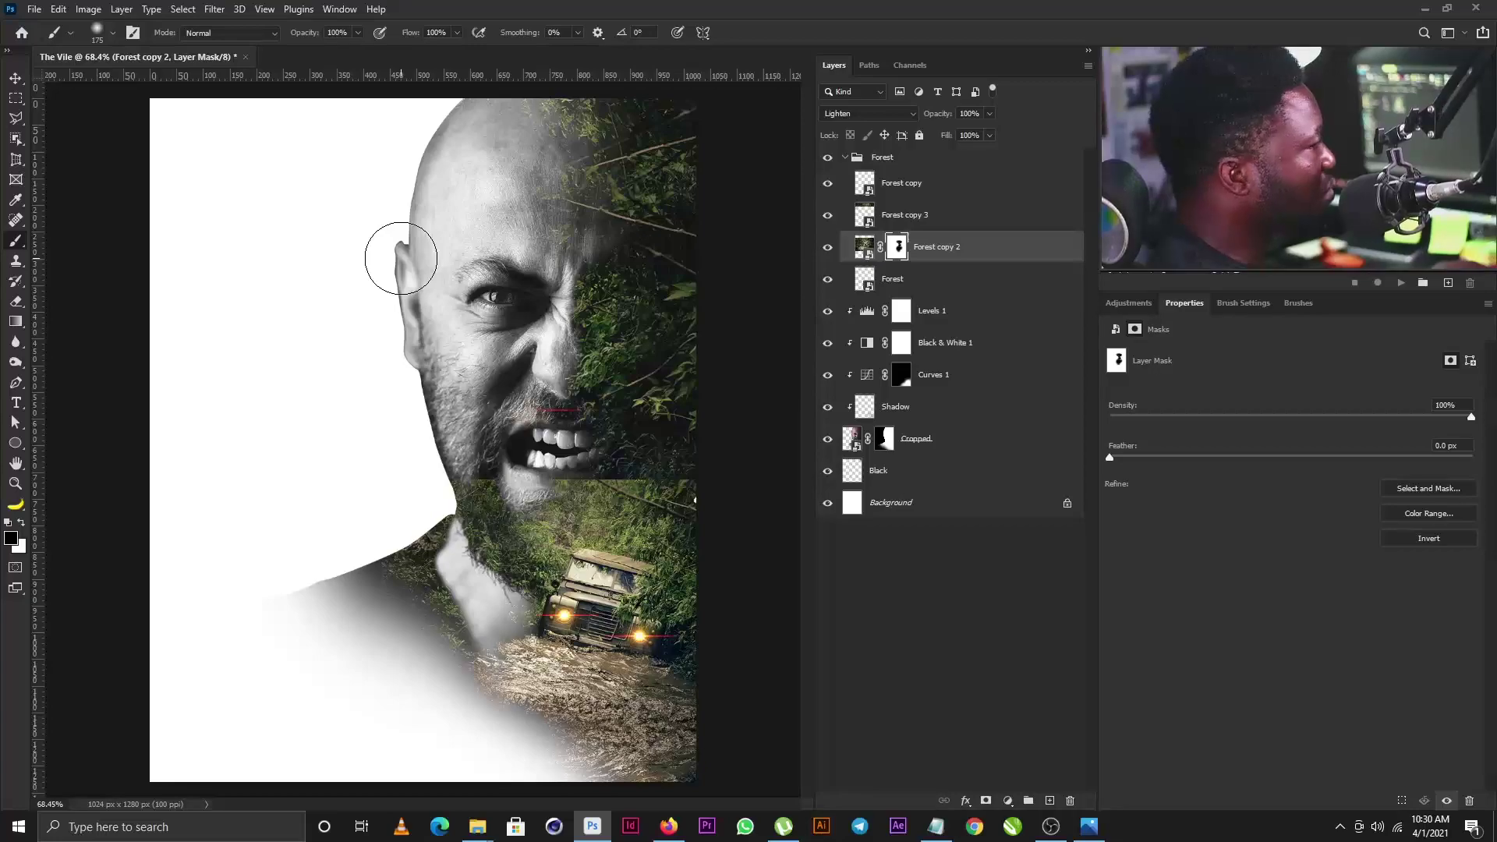
mouse_move(401, 258)
mouse_down()
mouse_move(538, 274)
mouse_move(588, 330)
mouse_move(578, 314)
mouse_move(622, 306)
mouse_move(635, 273)
mouse_move(650, 355)
mouse_move(652, 264)
mouse_move(619, 352)
mouse_move(519, 404)
mouse_move(626, 335)
mouse_move(580, 328)
mouse_move(513, 354)
mouse_move(558, 349)
mouse_move(511, 464)
mouse_up()
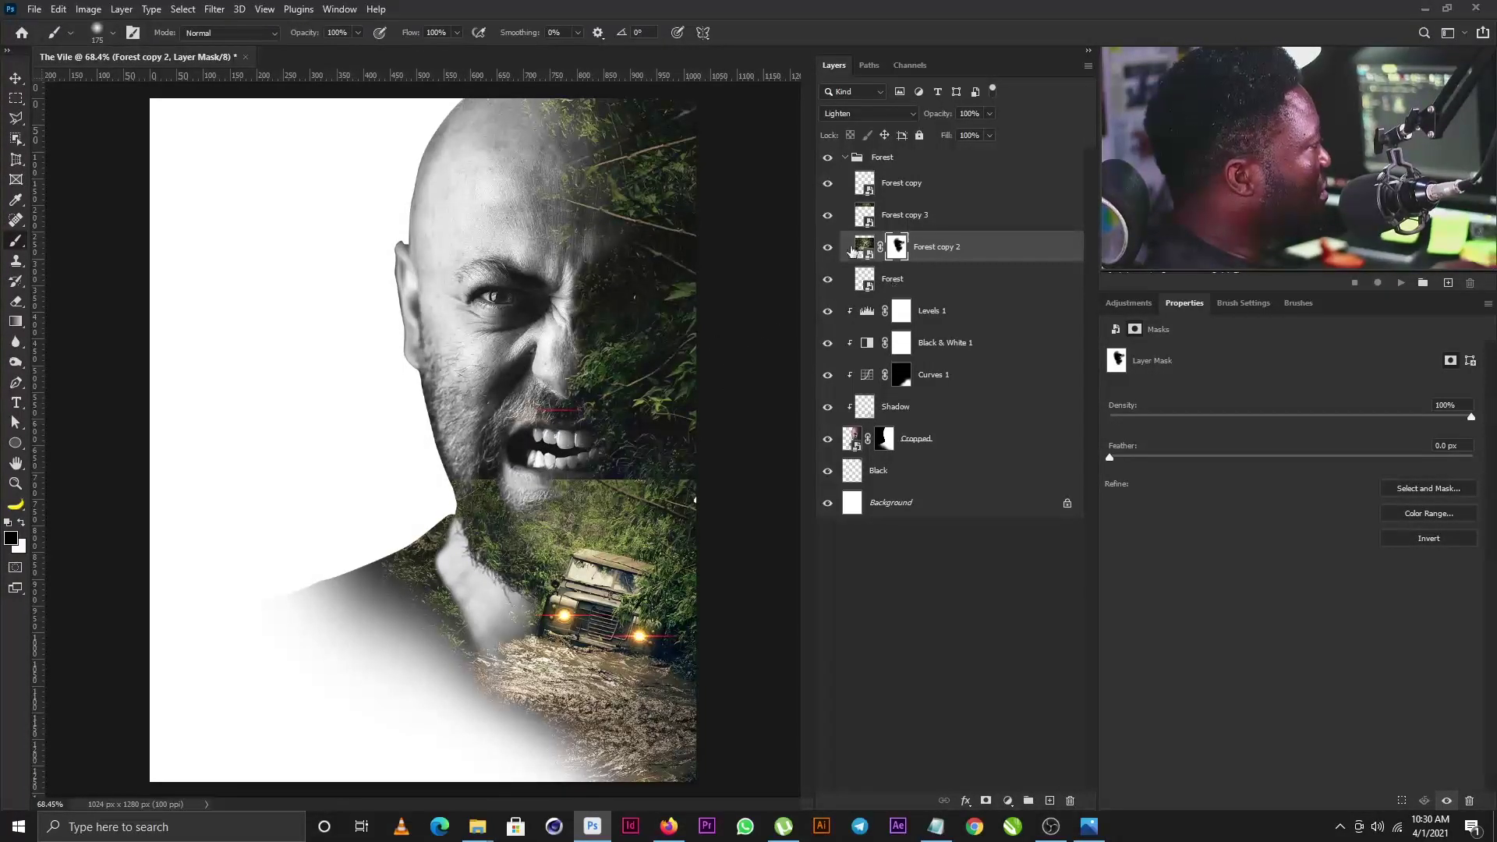
Check the area covered by the Forest layer by toggling its visibility, and add a layer mask to it
click(828, 279)
click(828, 279)
click(897, 279)
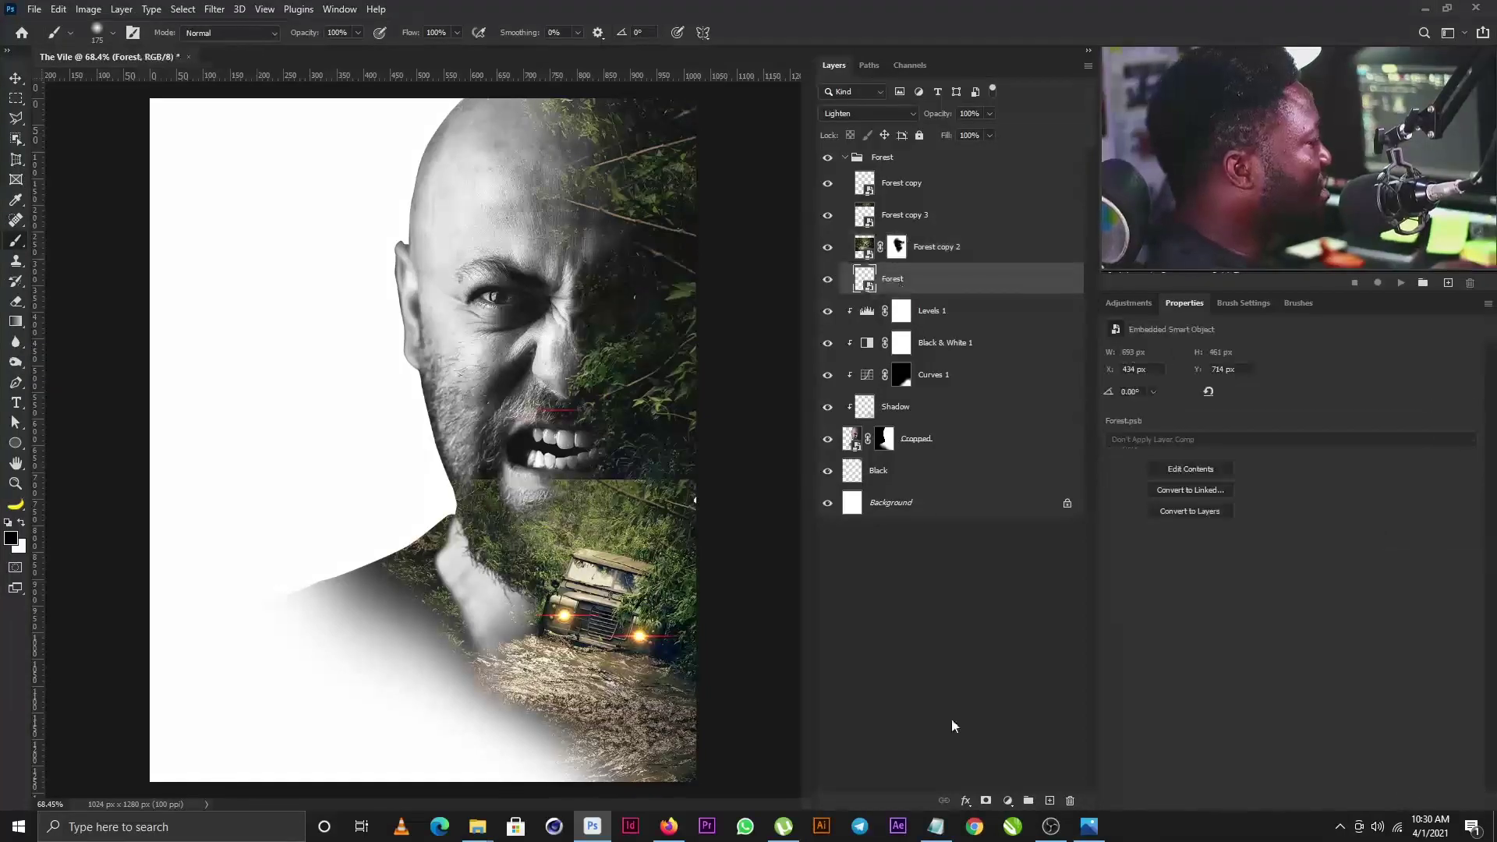
click(986, 790)
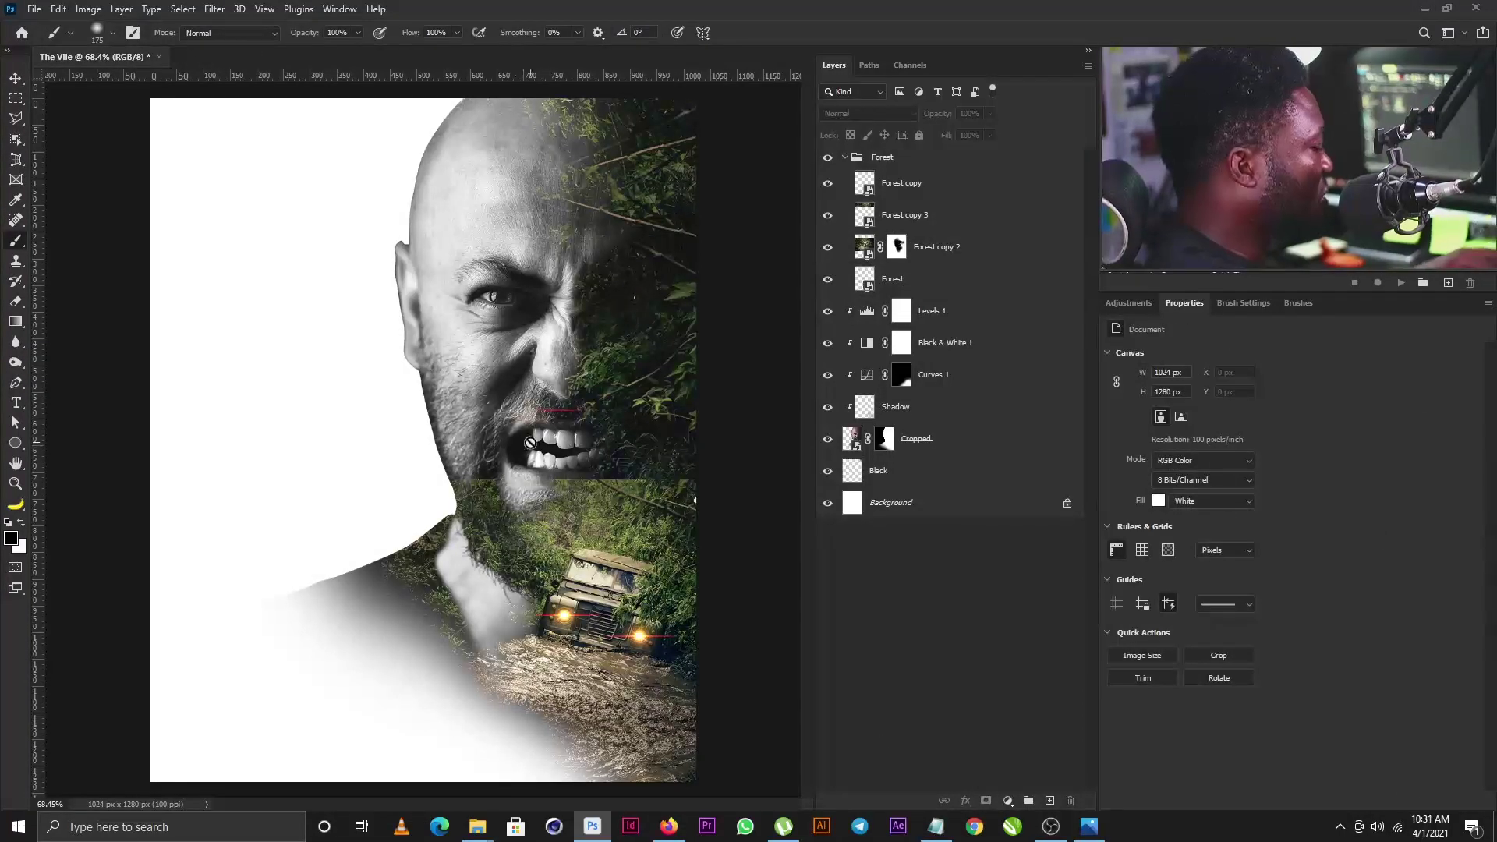
key(bracketleft)
key(bracketleft)
key(bracketleft)
key(bracketright)
key(bracketright)
key(bracketright)
key(bracketright)
key(bracketright)
key(bracketright)
key(bracketright)
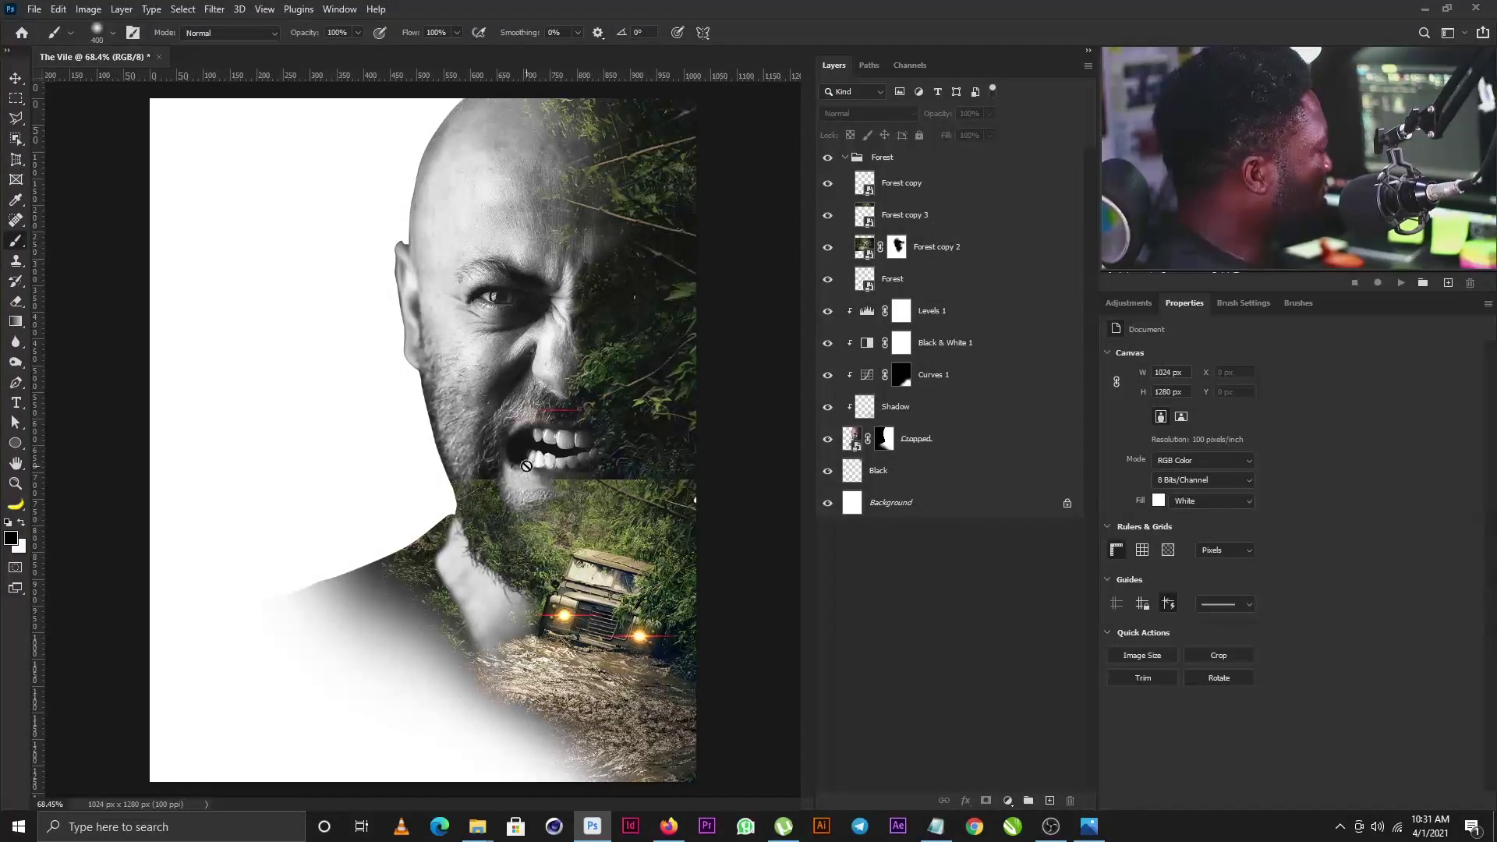
click(889, 274)
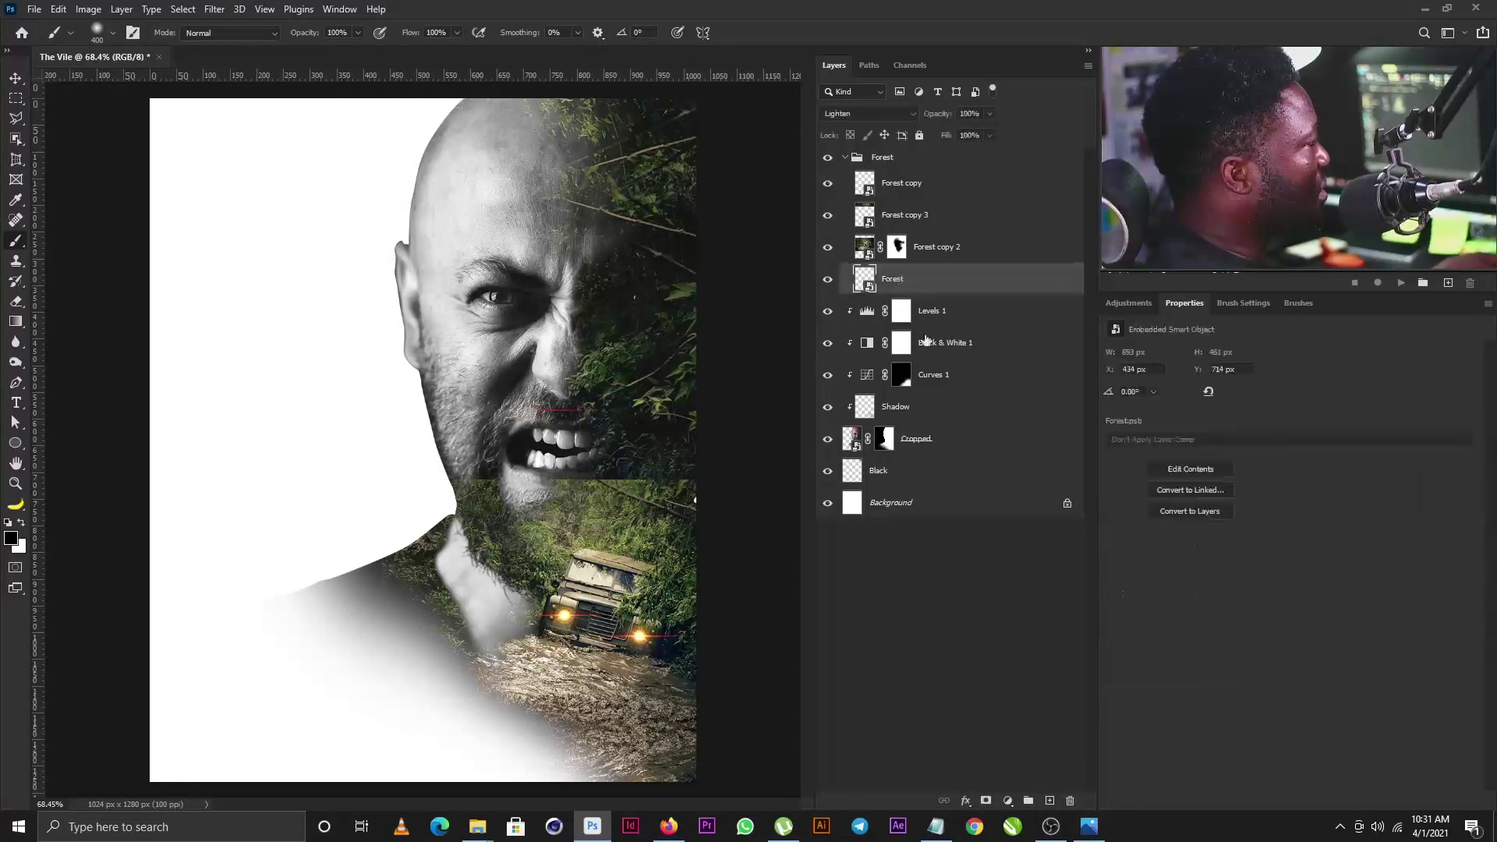
click(985, 801)
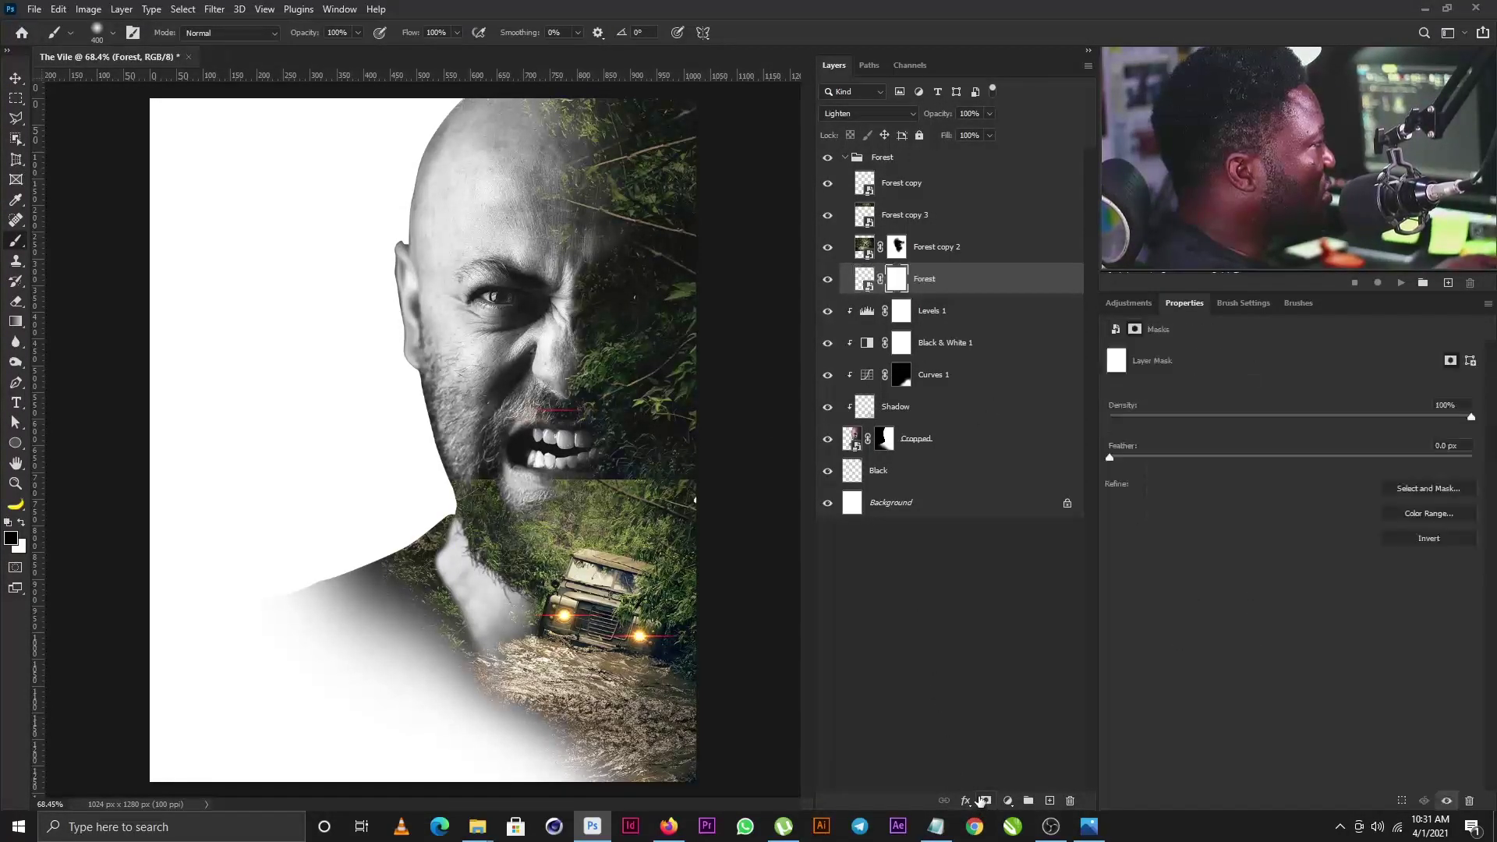
Paint black on the Forest mask with an 80 px brush to soften the image's hard upper edge below the mouth
key(bracketleft)
key(bracketleft)
key(bracketleft)
key(bracketleft)
key(bracketleft)
key(bracketleft)
key(bracketleft)
key(bracketleft)
key(bracketleft)
mouse_move(509, 439)
mouse_down()
mouse_move(499, 486)
mouse_move(467, 470)
mouse_move(459, 445)
mouse_move(452, 467)
mouse_move(442, 442)
mouse_move(480, 471)
mouse_up()
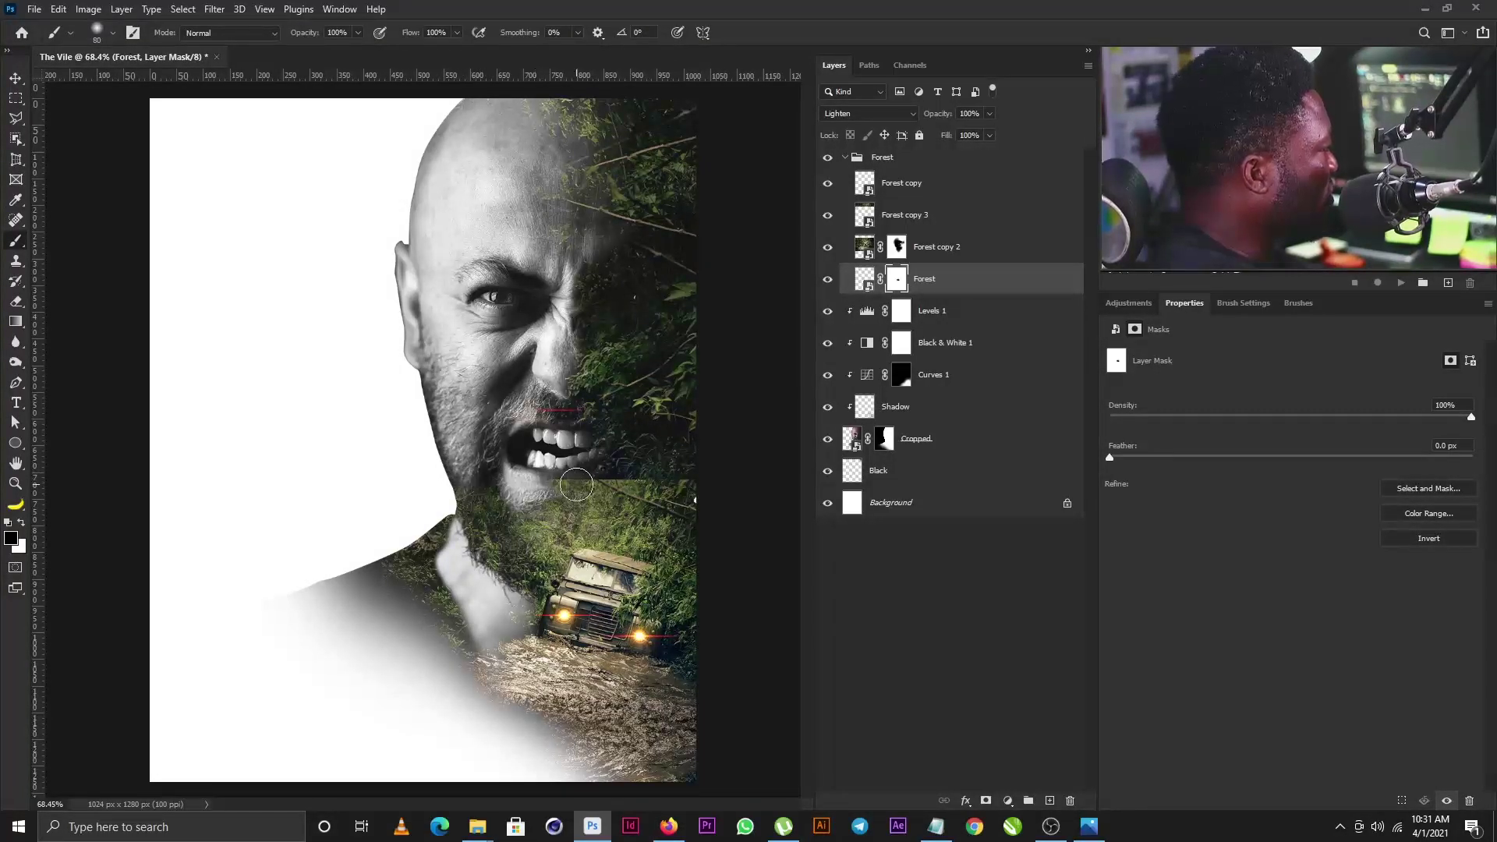
mouse_move(576, 485)
mouse_down()
mouse_move(631, 463)
mouse_move(562, 475)
mouse_move(697, 478)
mouse_move(594, 469)
mouse_move(631, 454)
mouse_move(646, 413)
mouse_up()
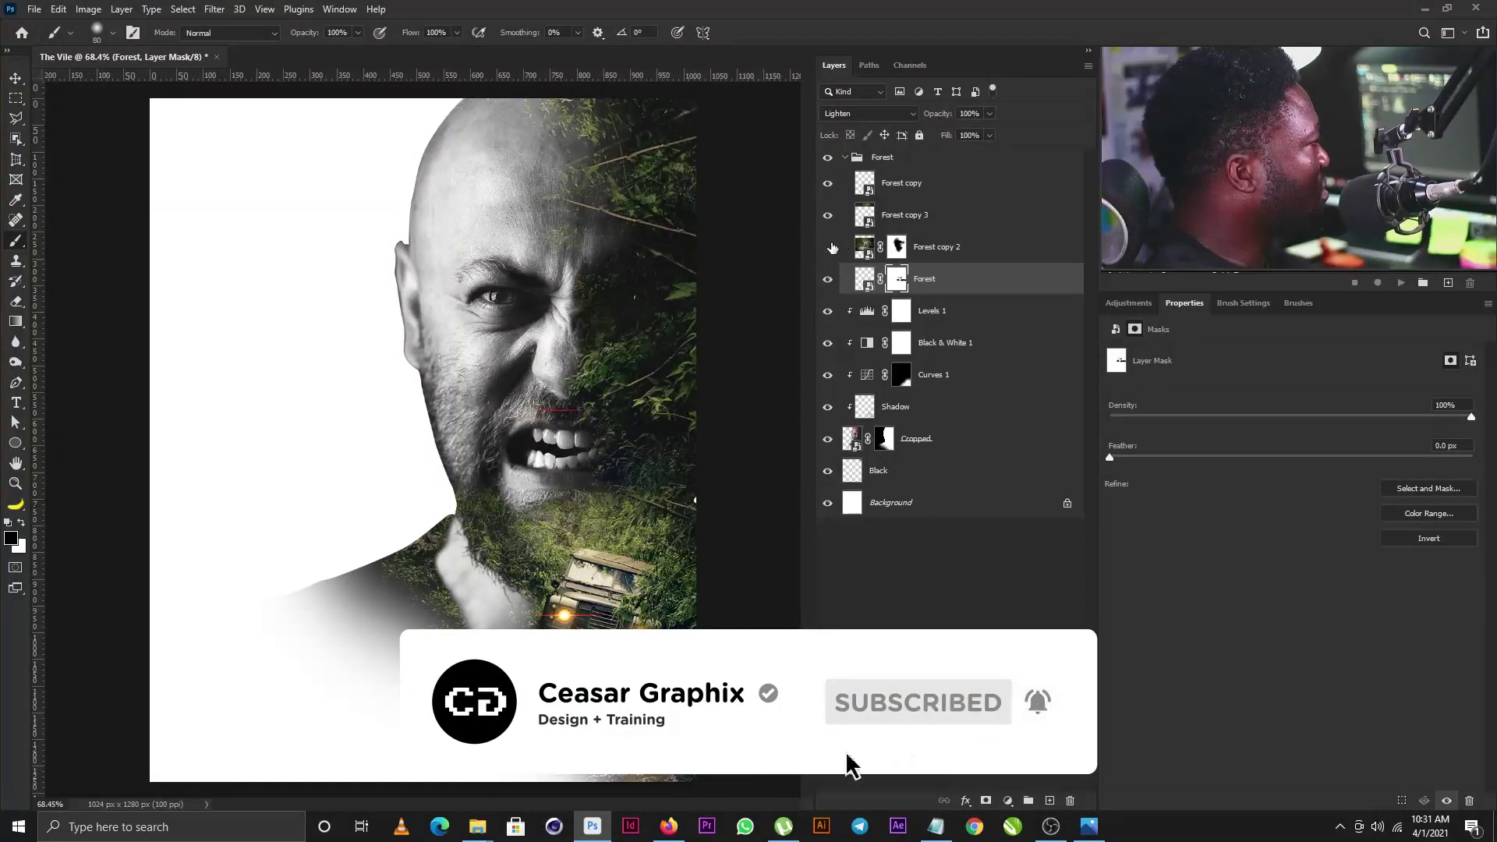
Paint out the red light streak above the mouth on the Forest copy 2 mask and set the brush to 70 px
click(890, 253)
key(bracketleft)
key(bracketleft)
key(bracketleft)
key(bracketleft)
key(bracketleft)
key(bracketleft)
key(bracketleft)
key(bracketleft)
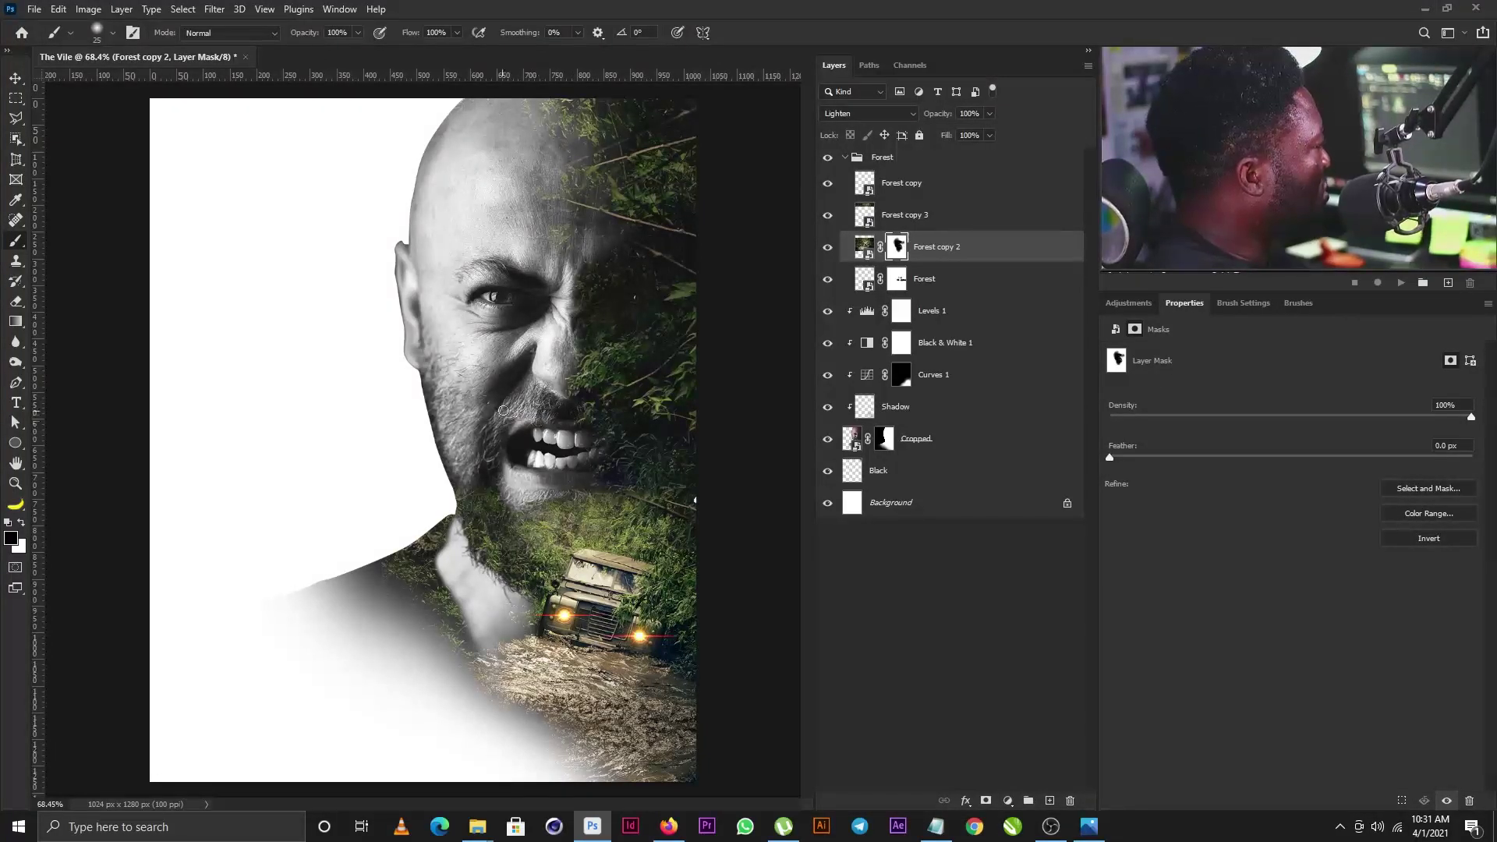
key(bracketright)
key(bracketright)
key(bracketright)
key(bracketright)
key(bracketright)
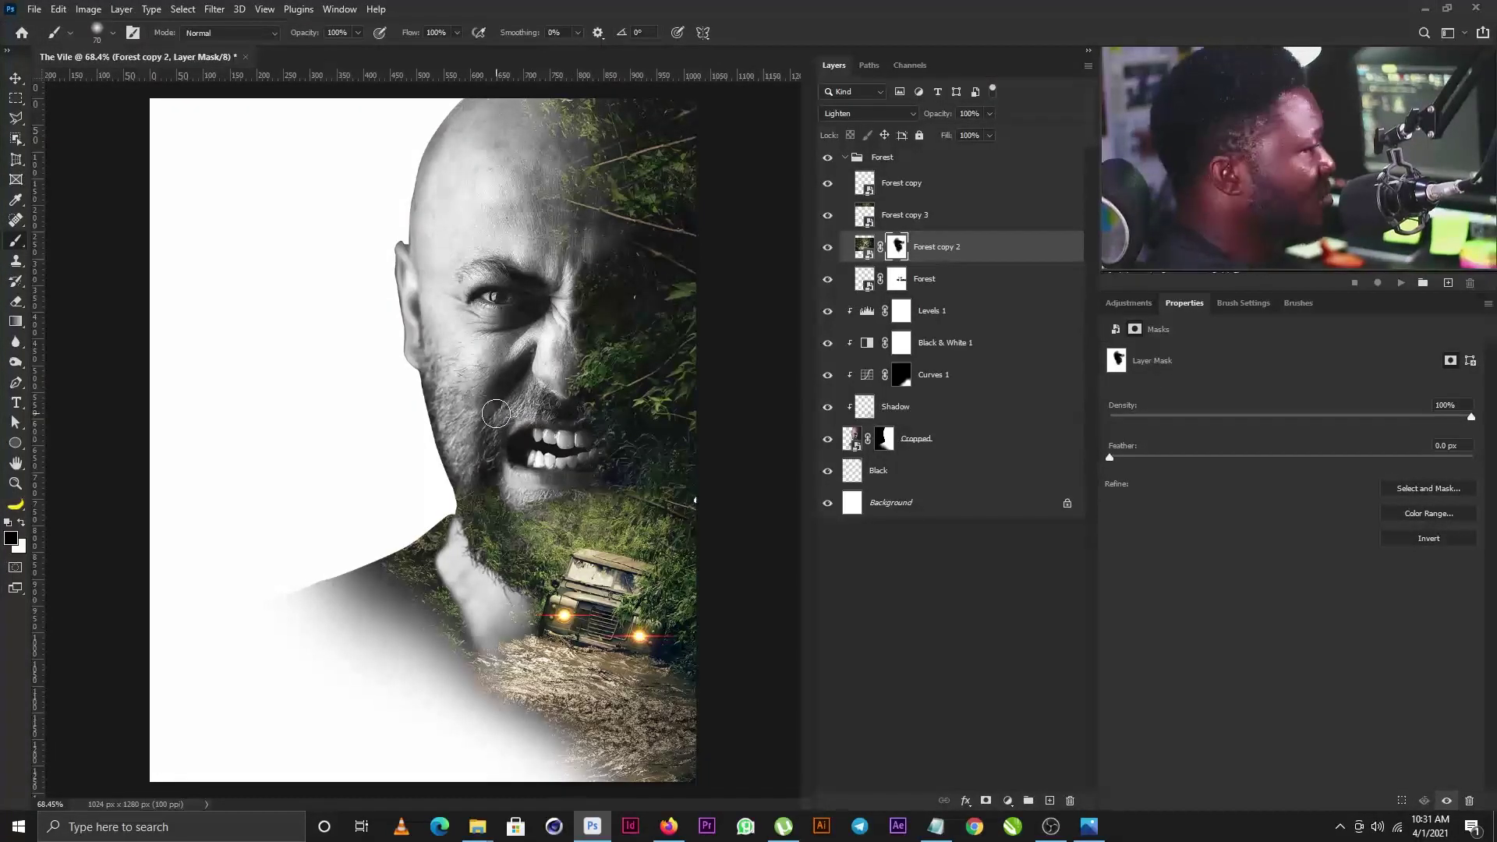
Compare the Forest and Forest copy 2 layers by toggling their visibility, and unlink the Forest copy 2 image from its mask
click(832, 279)
click(831, 279)
click(837, 251)
click(838, 251)
key(x)
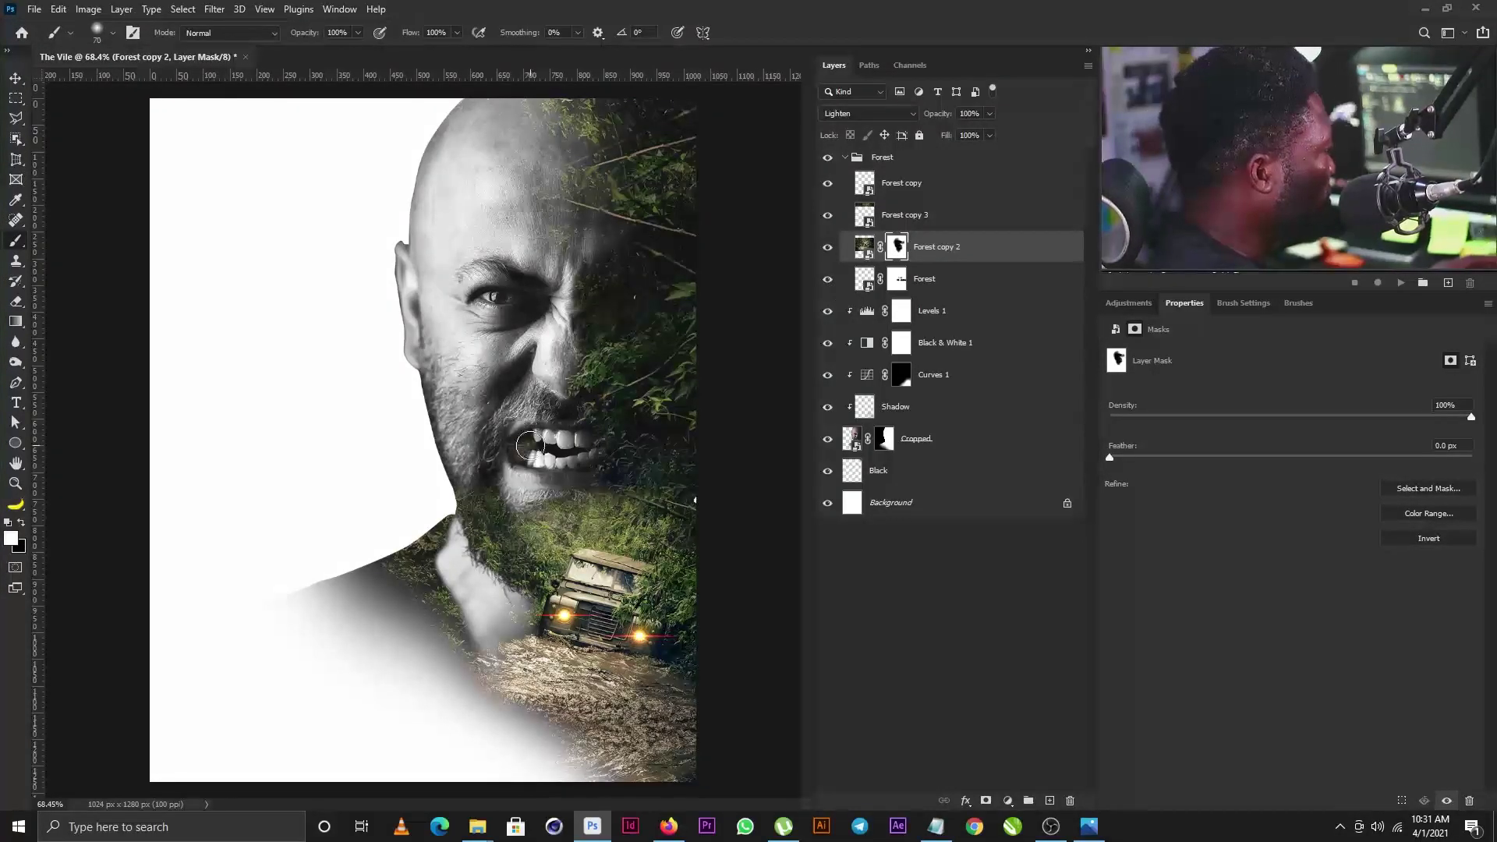
click(872, 253)
click(876, 258)
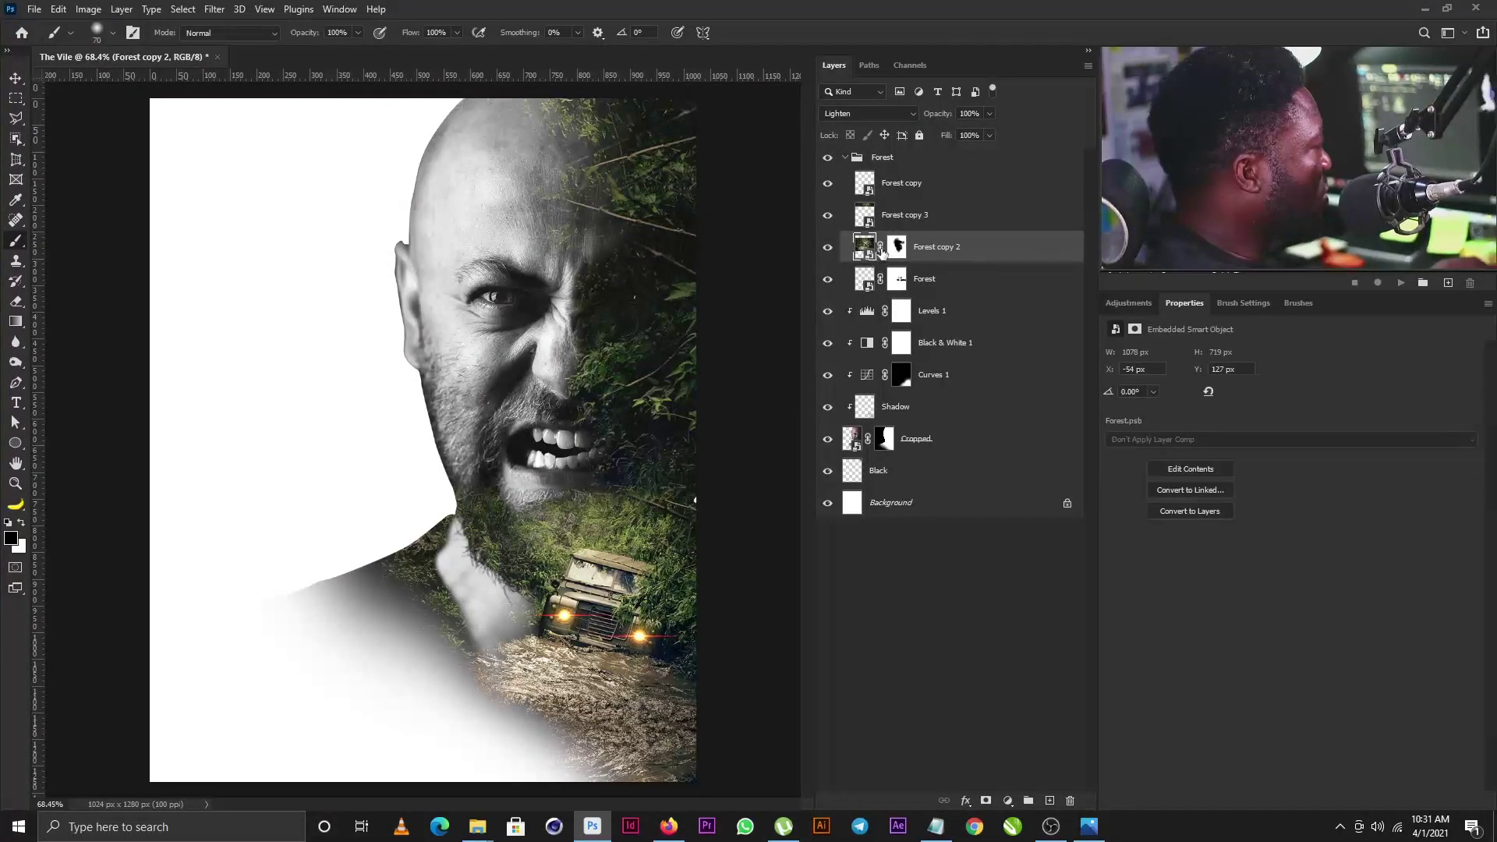
key(x)
key(v)
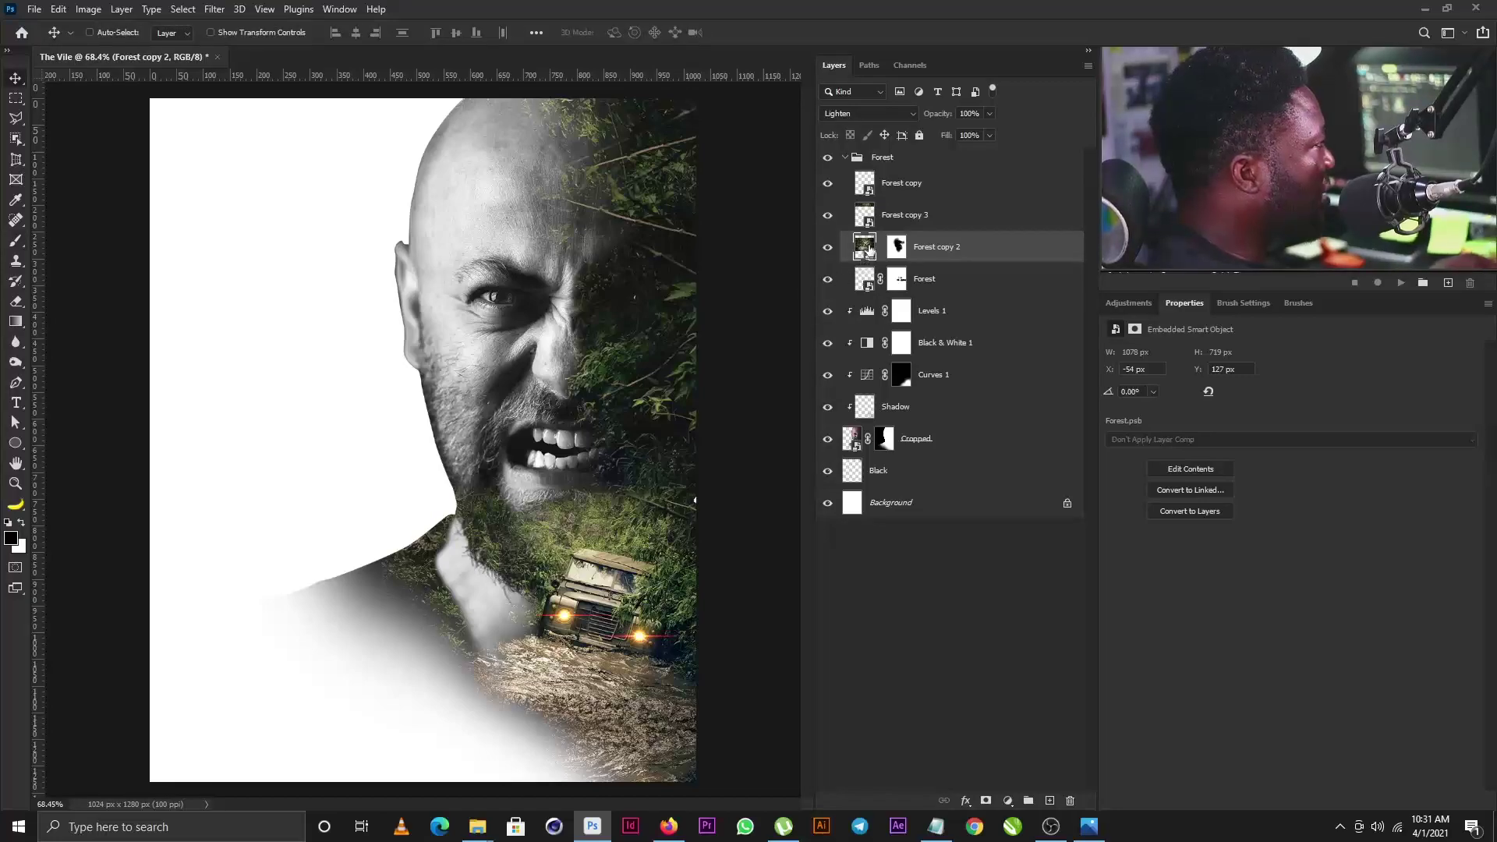
Enlarge the unlinked Forest copy 2 image from its centre to 119.78%
drag(665, 382, 633, 429)
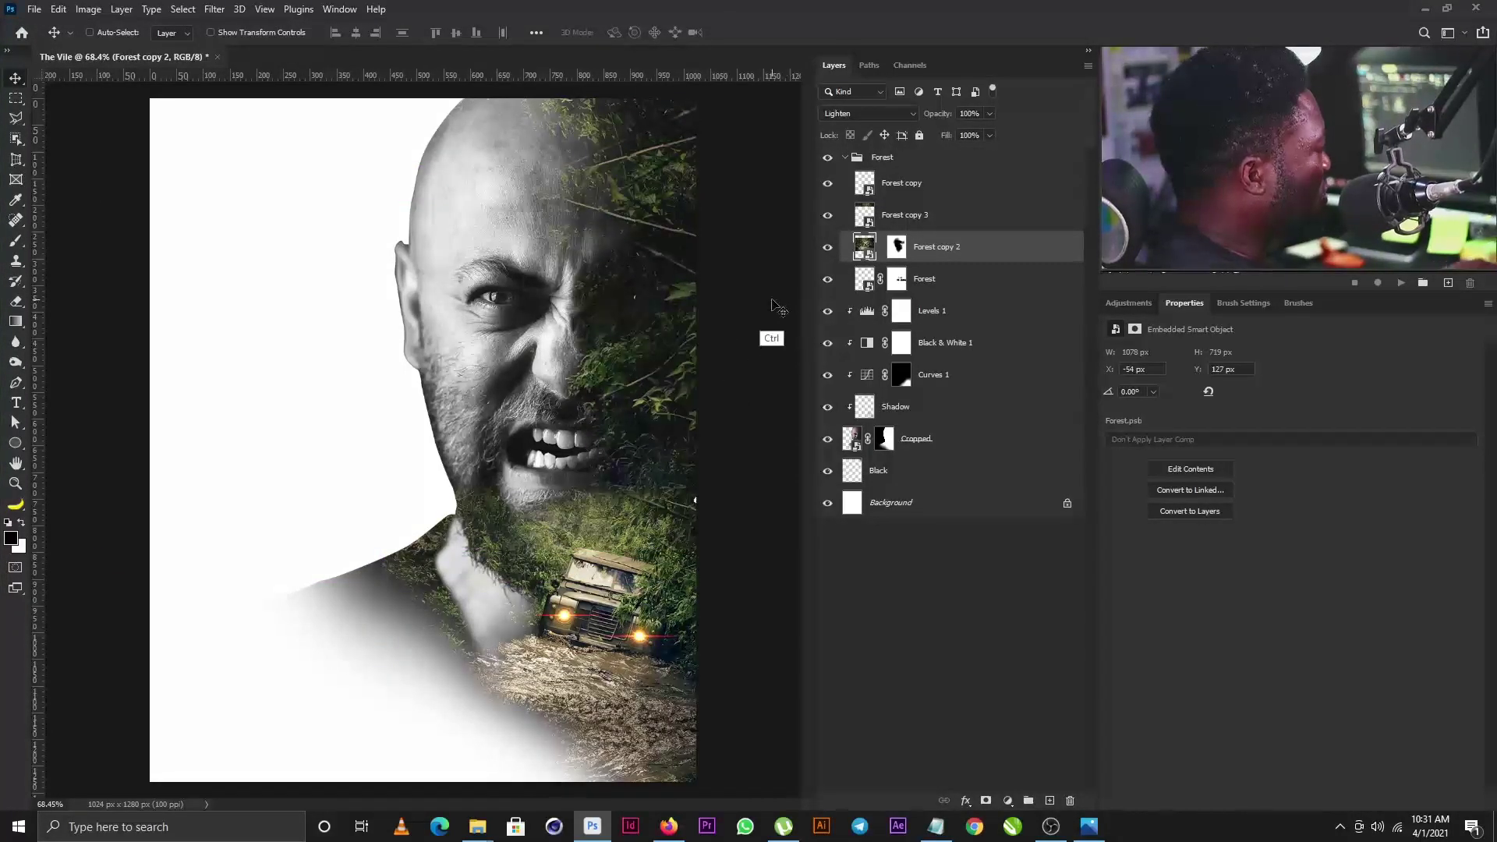
key(ctrl+t)
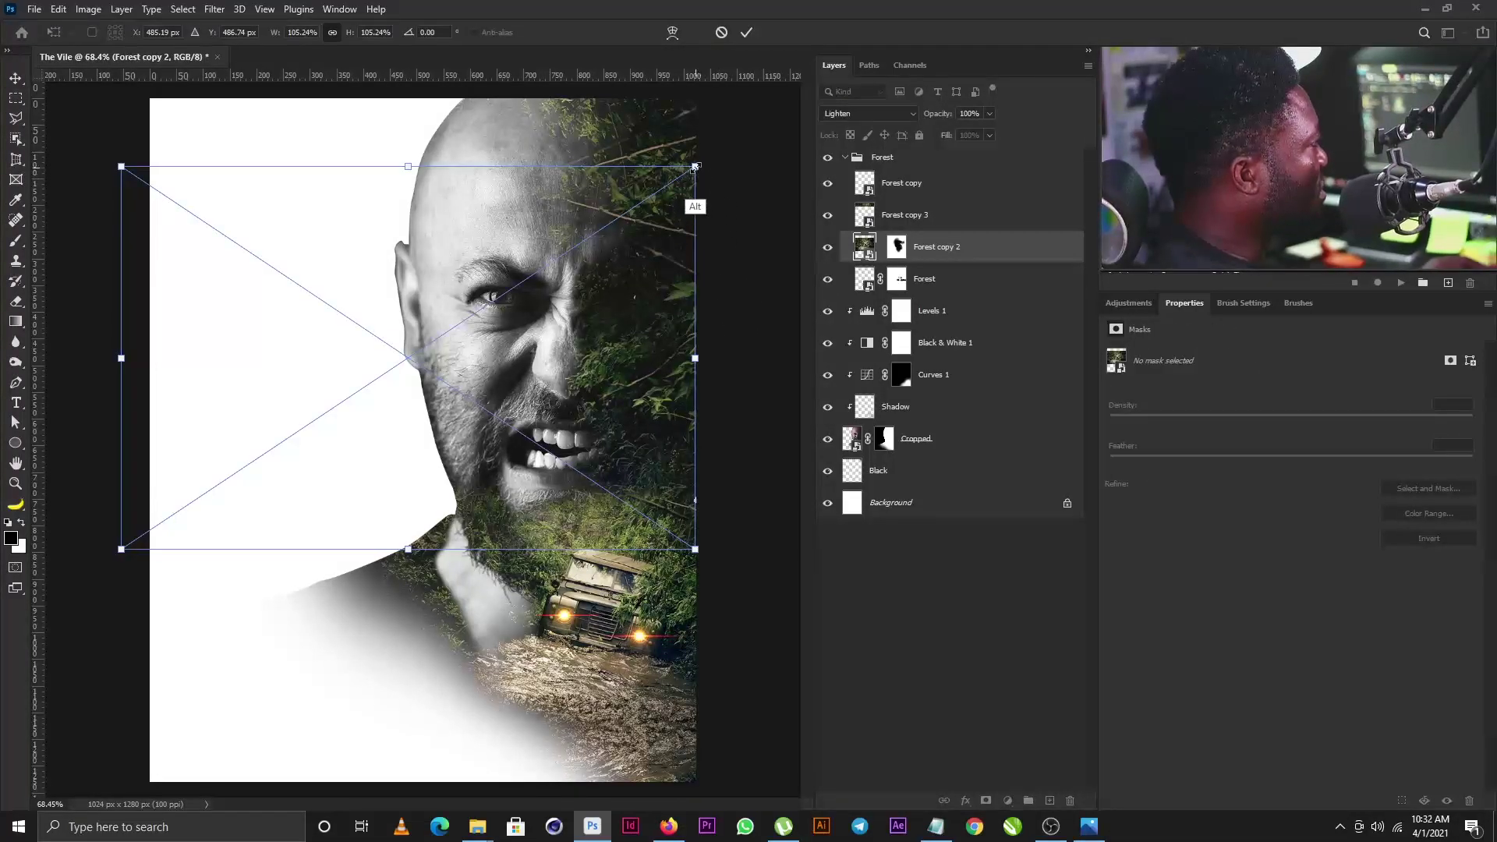
drag(694, 166, 738, 148)
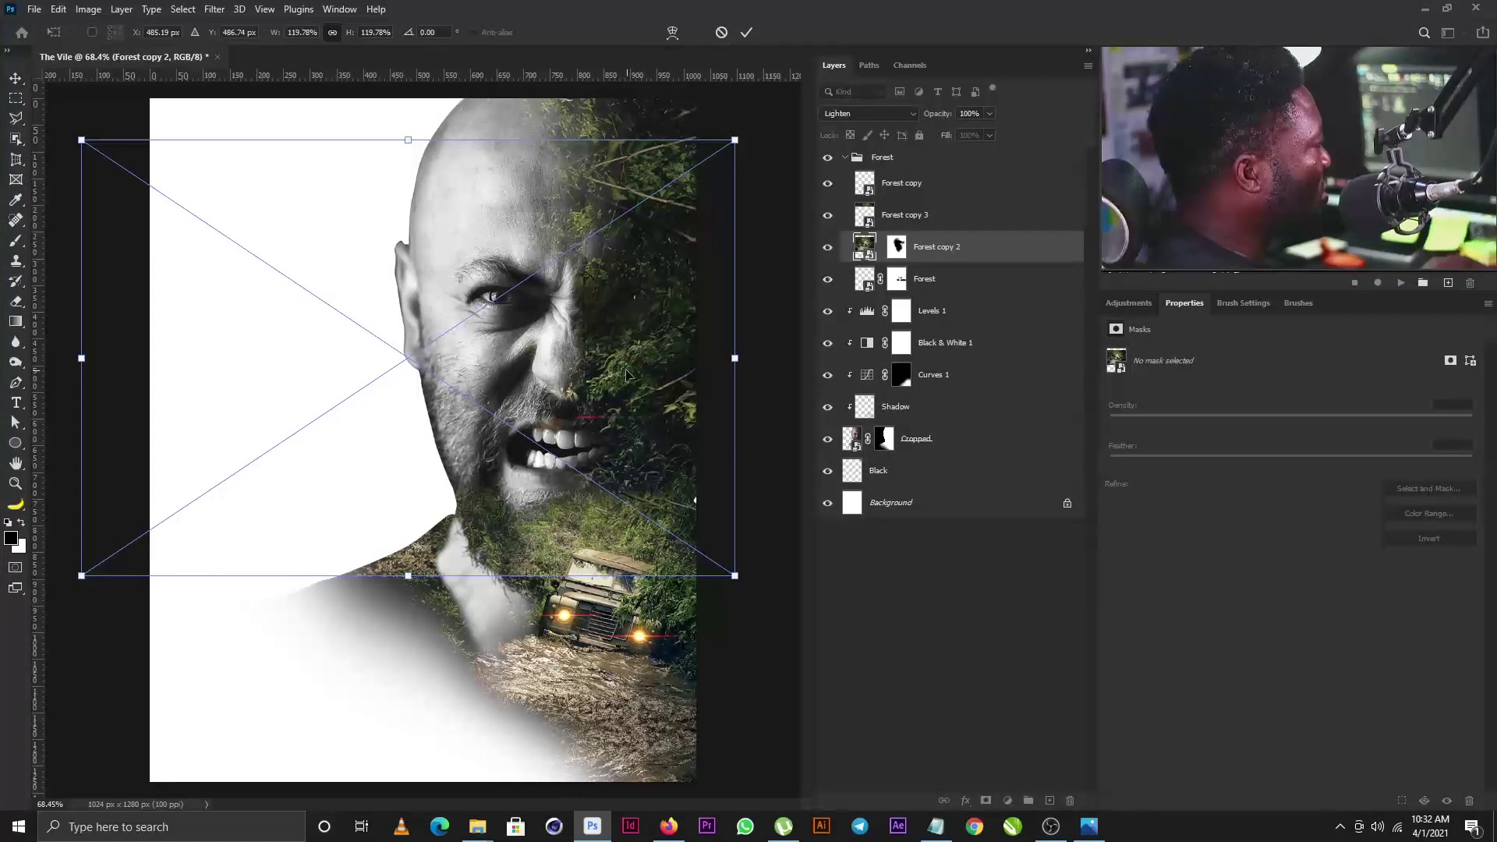
key(Return)
Move the Forest copy 2 image to about X -202, Y 88 px and relink it to its mask
drag(653, 406, 621, 430)
drag(621, 427, 615, 414)
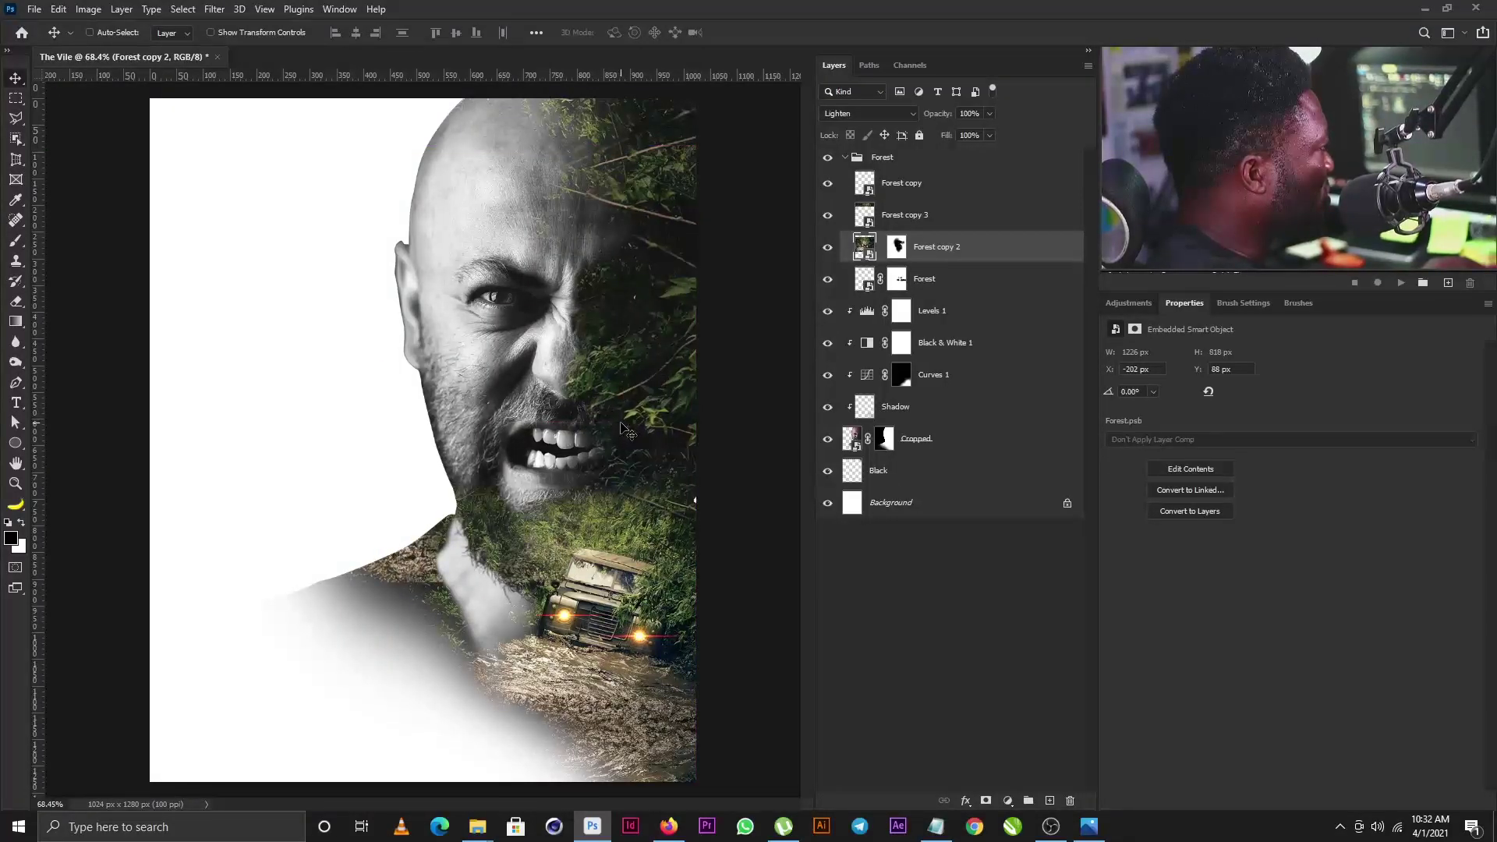
click(881, 247)
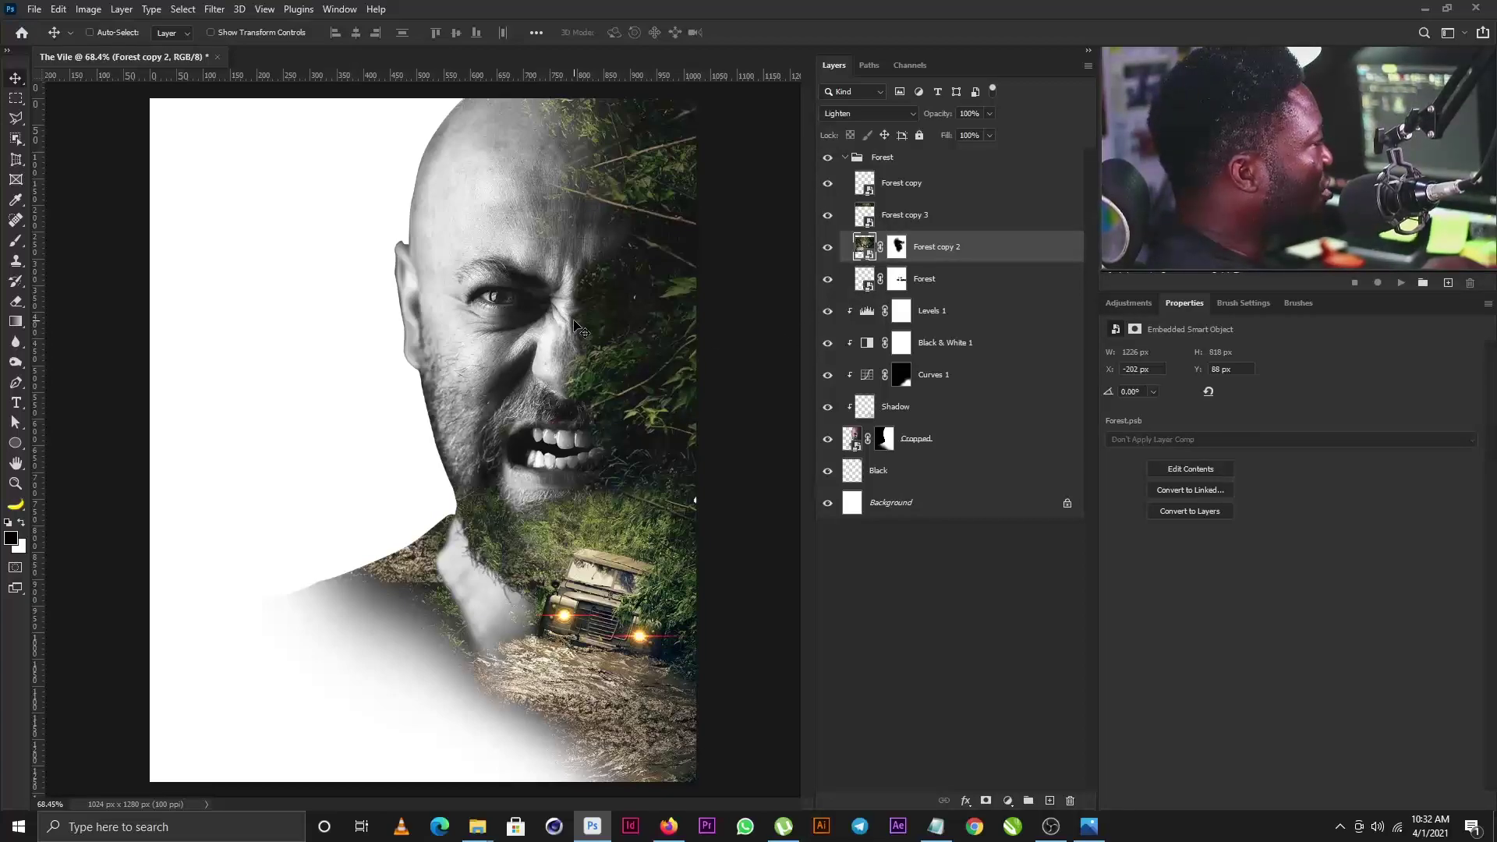
Refine the Forest copy 2 mask around the nostrils and moustache, alternating white and black with a 70 px brush
key(b)
click(897, 247)
key(x)
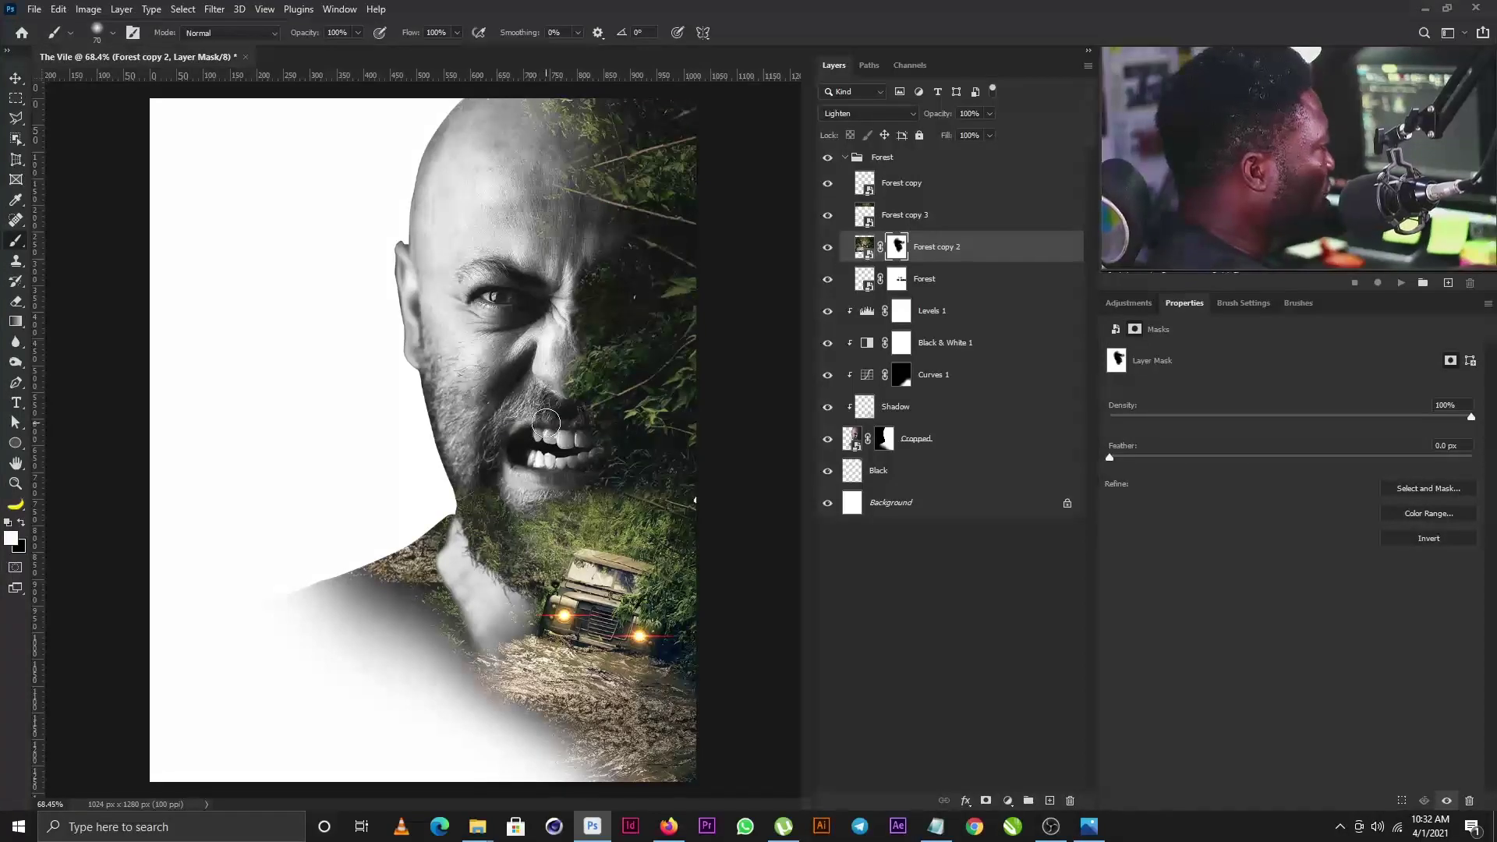
key(x)
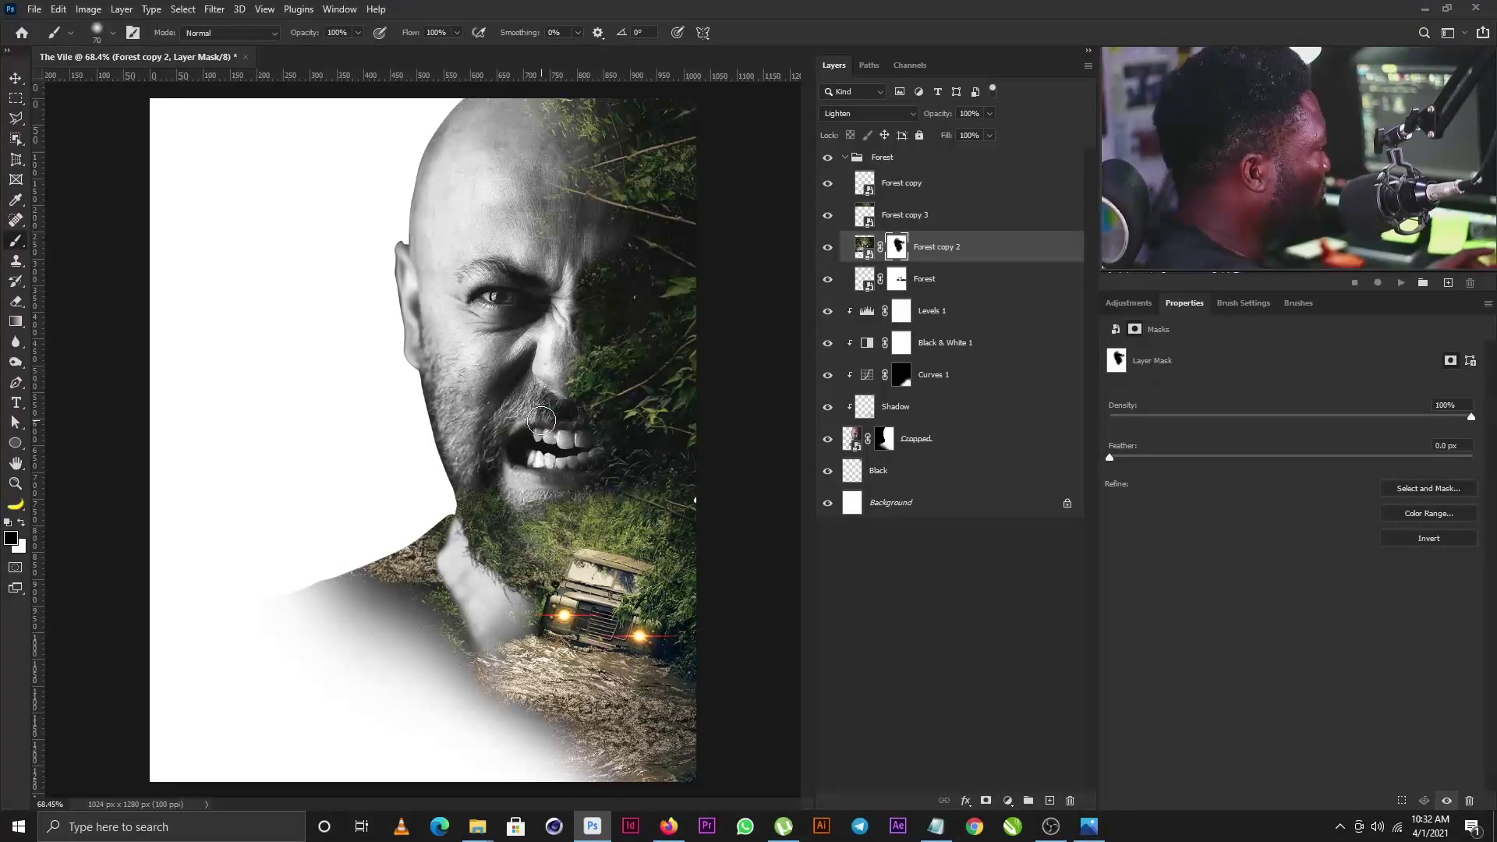
key(x)
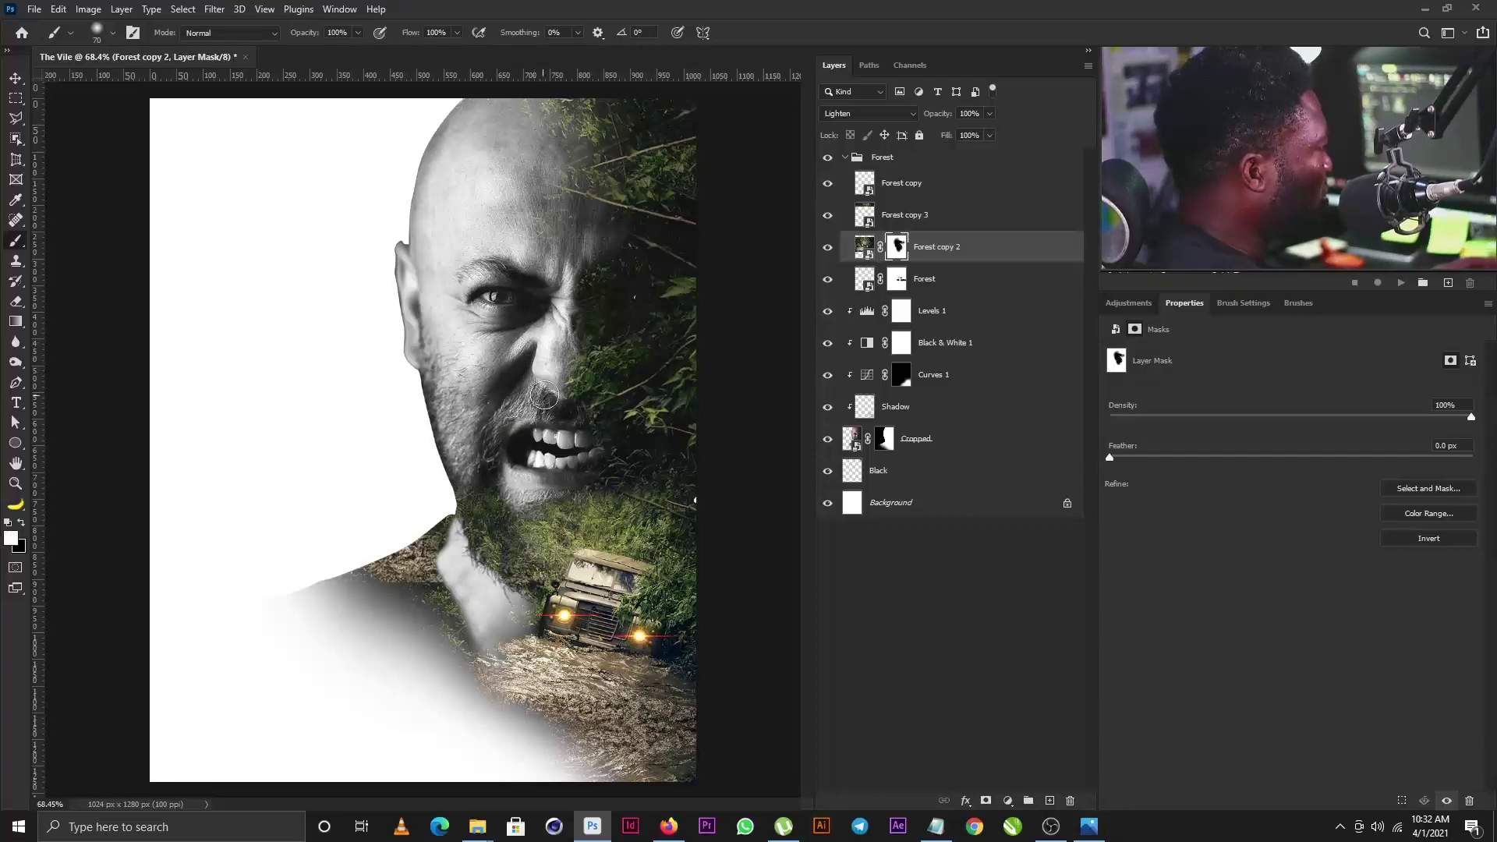
key(ctrl)
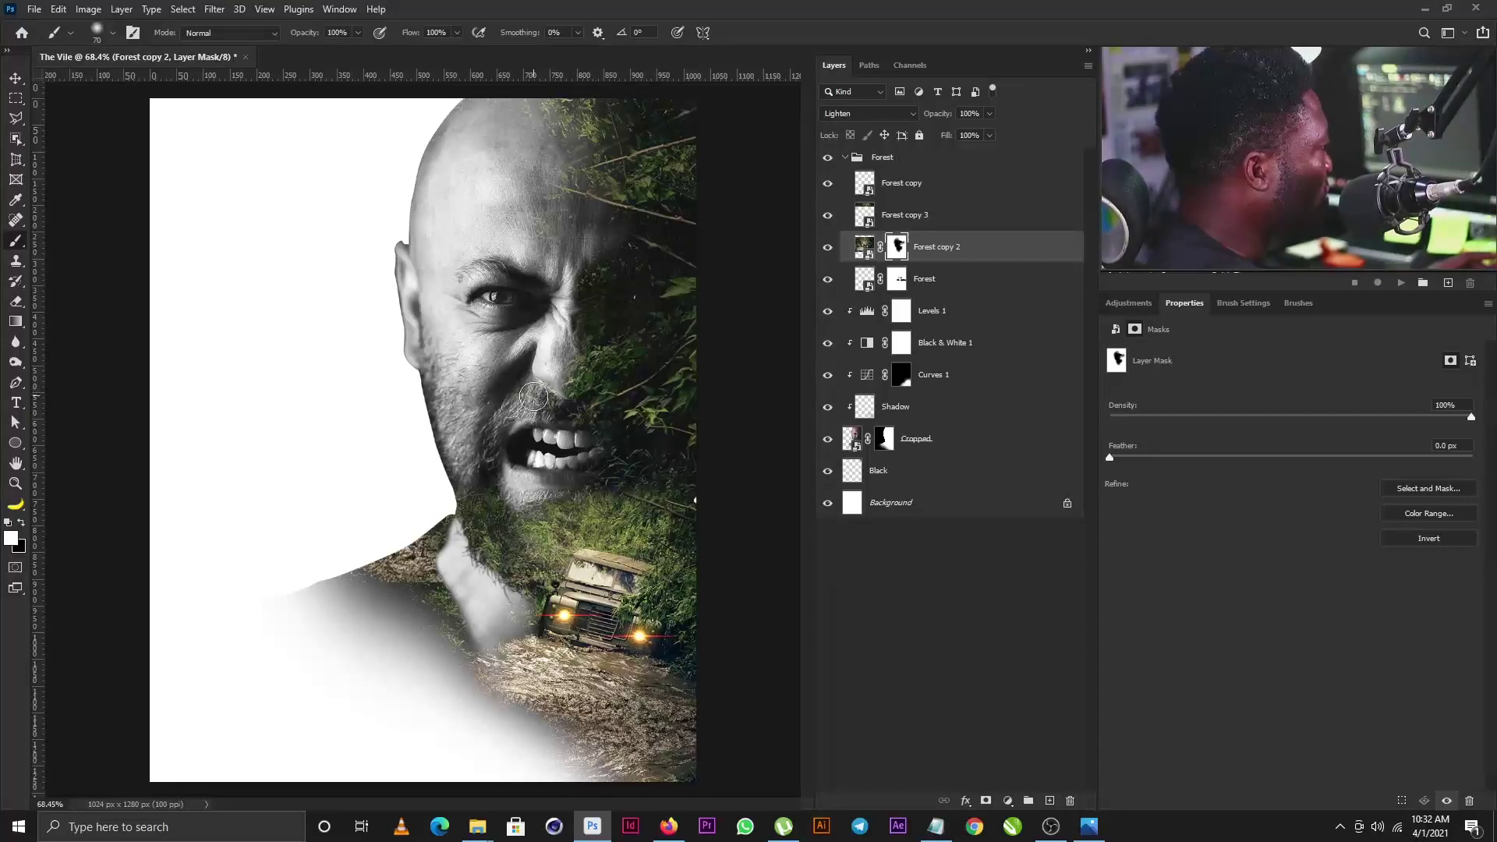
key(x)
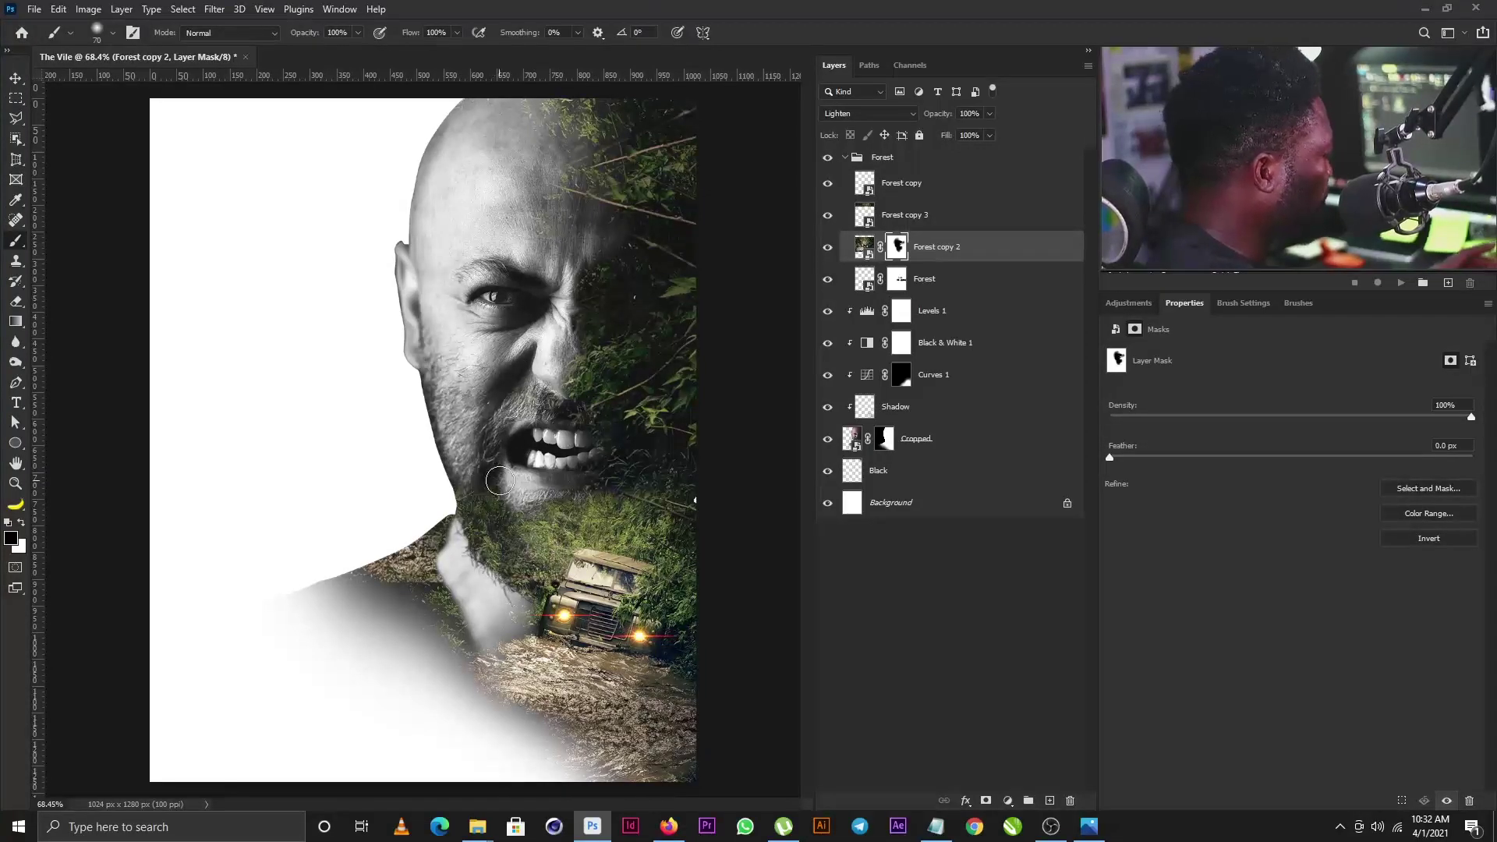
key(x)
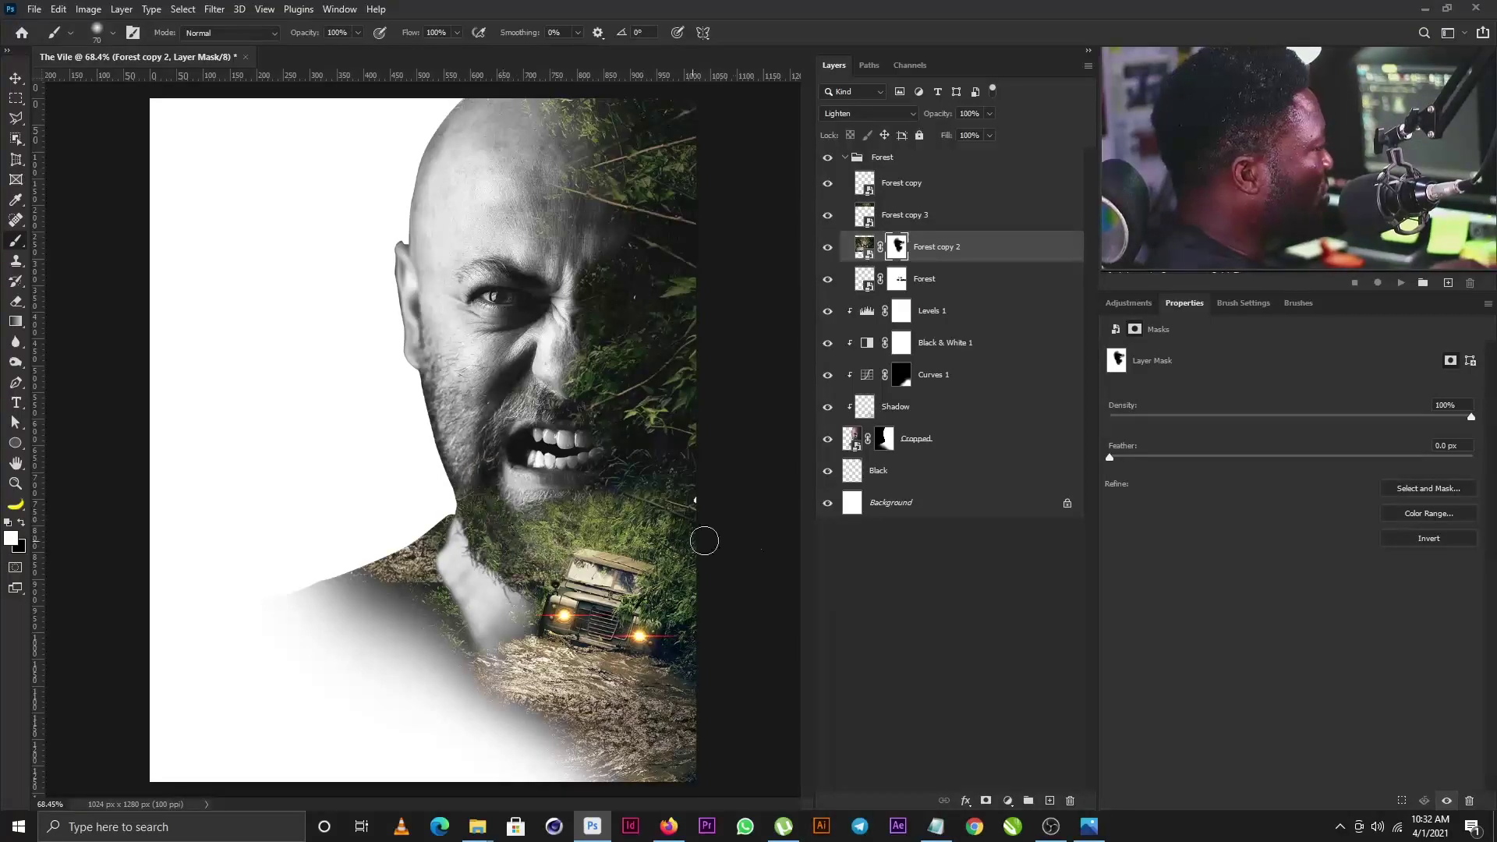
Toggle the visibility of Forest and Forest copy 2 to check which parts of the portrait each layer covers
click(828, 280)
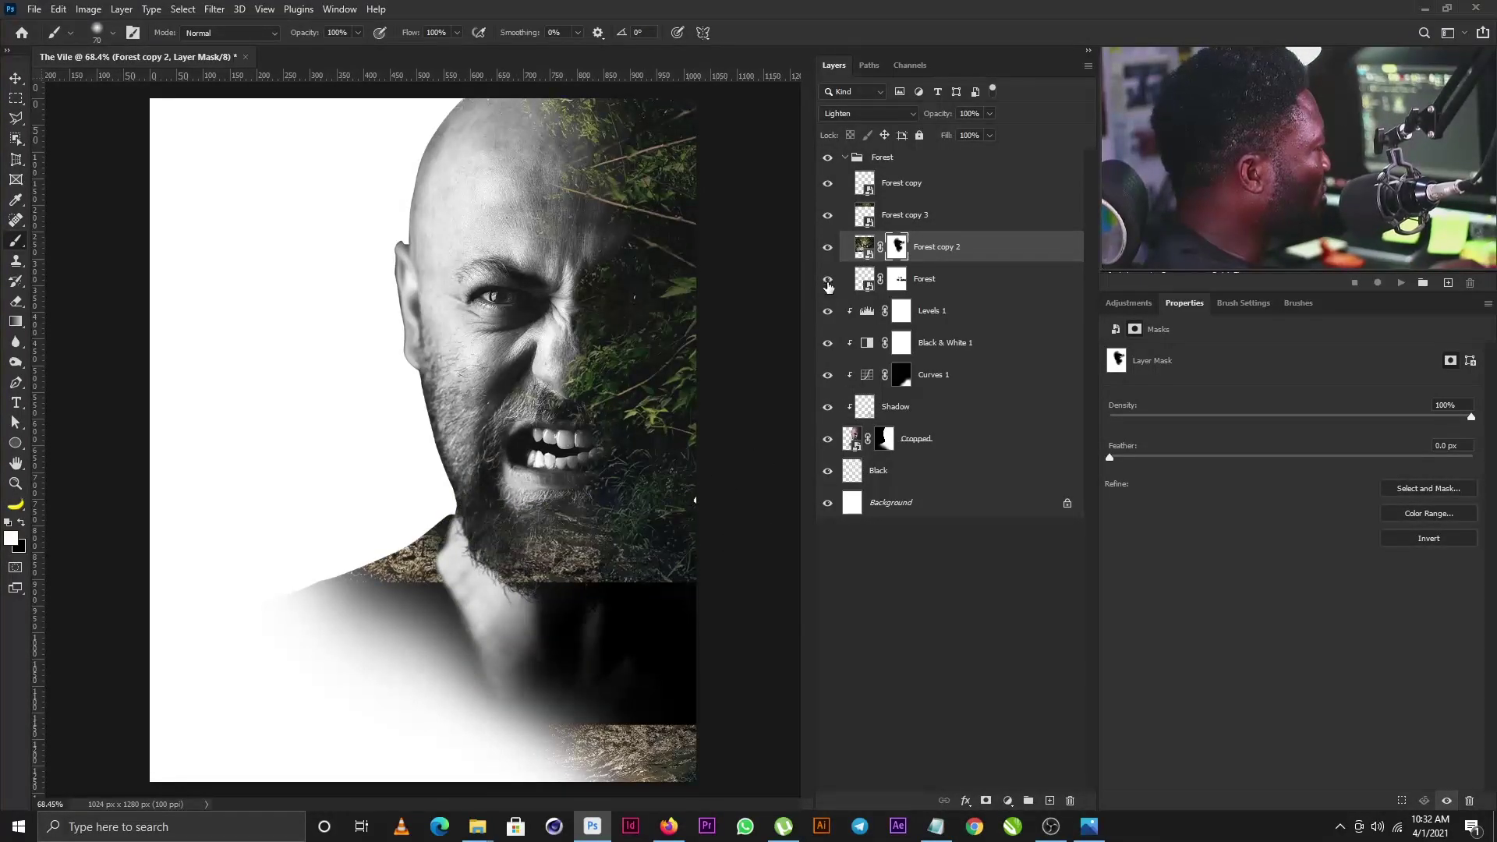
click(828, 281)
click(828, 248)
click(828, 247)
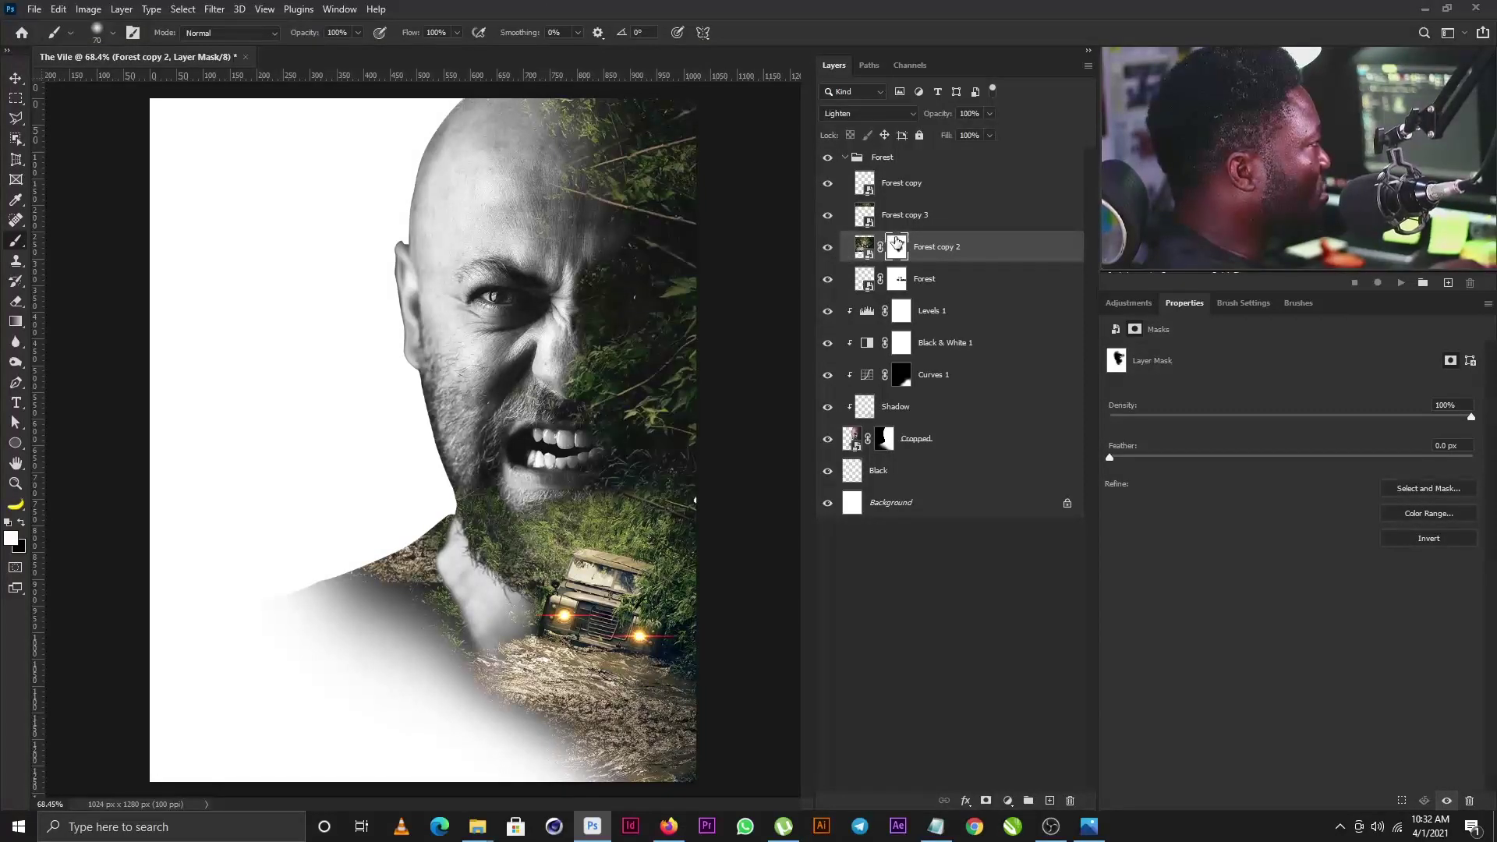
key(ctrl)
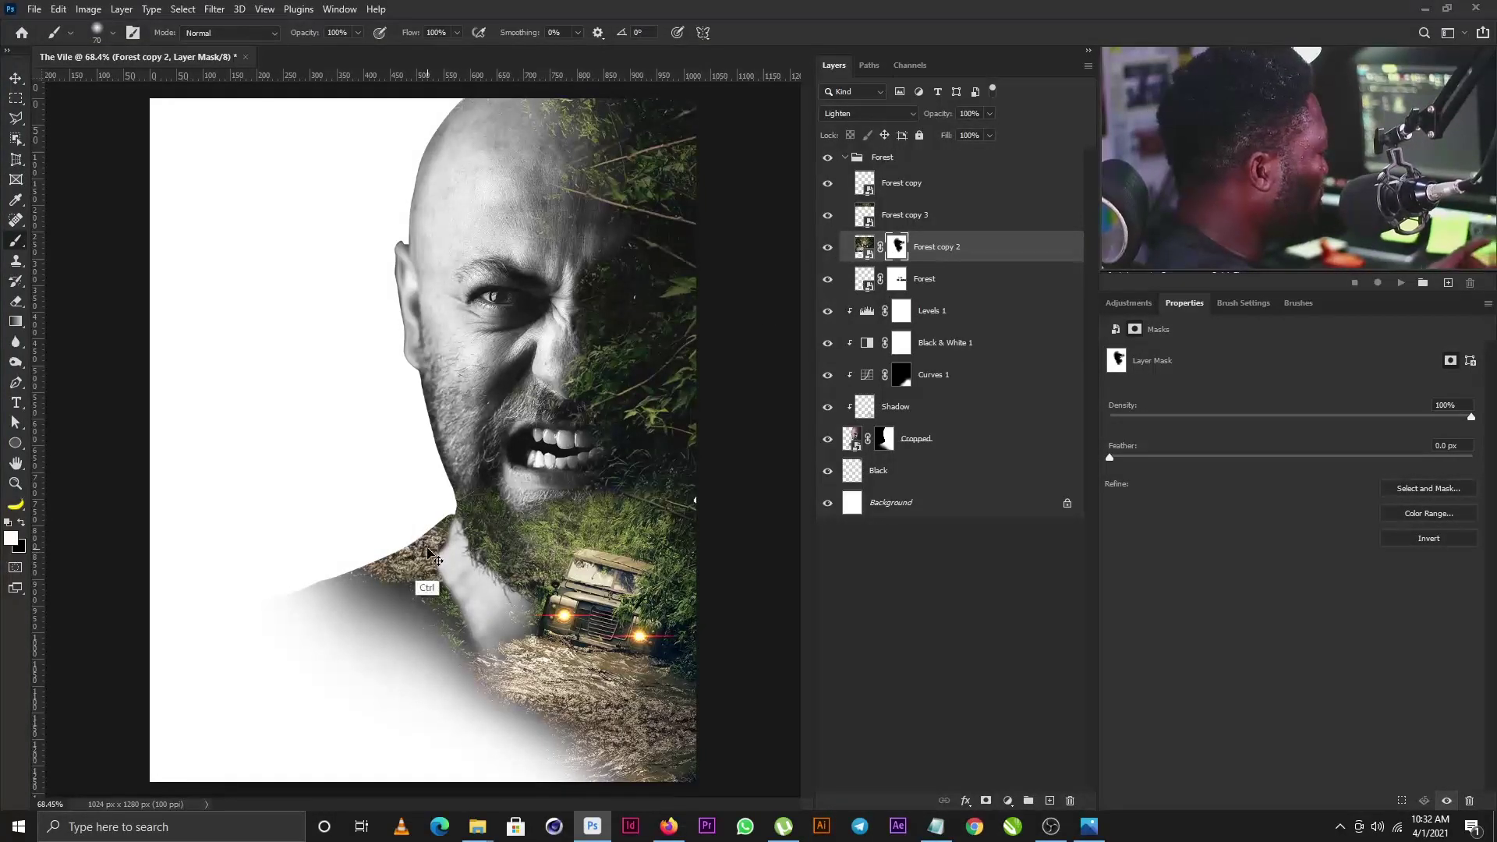
Paint black on the Forest copy 2 mask with a 175 px brush to remove its texture from the shoulder beside the neck
key(x)
key(bracketright)
key(bracketright)
key(bracketright)
key(bracketright)
key(bracketright)
key(bracketright)
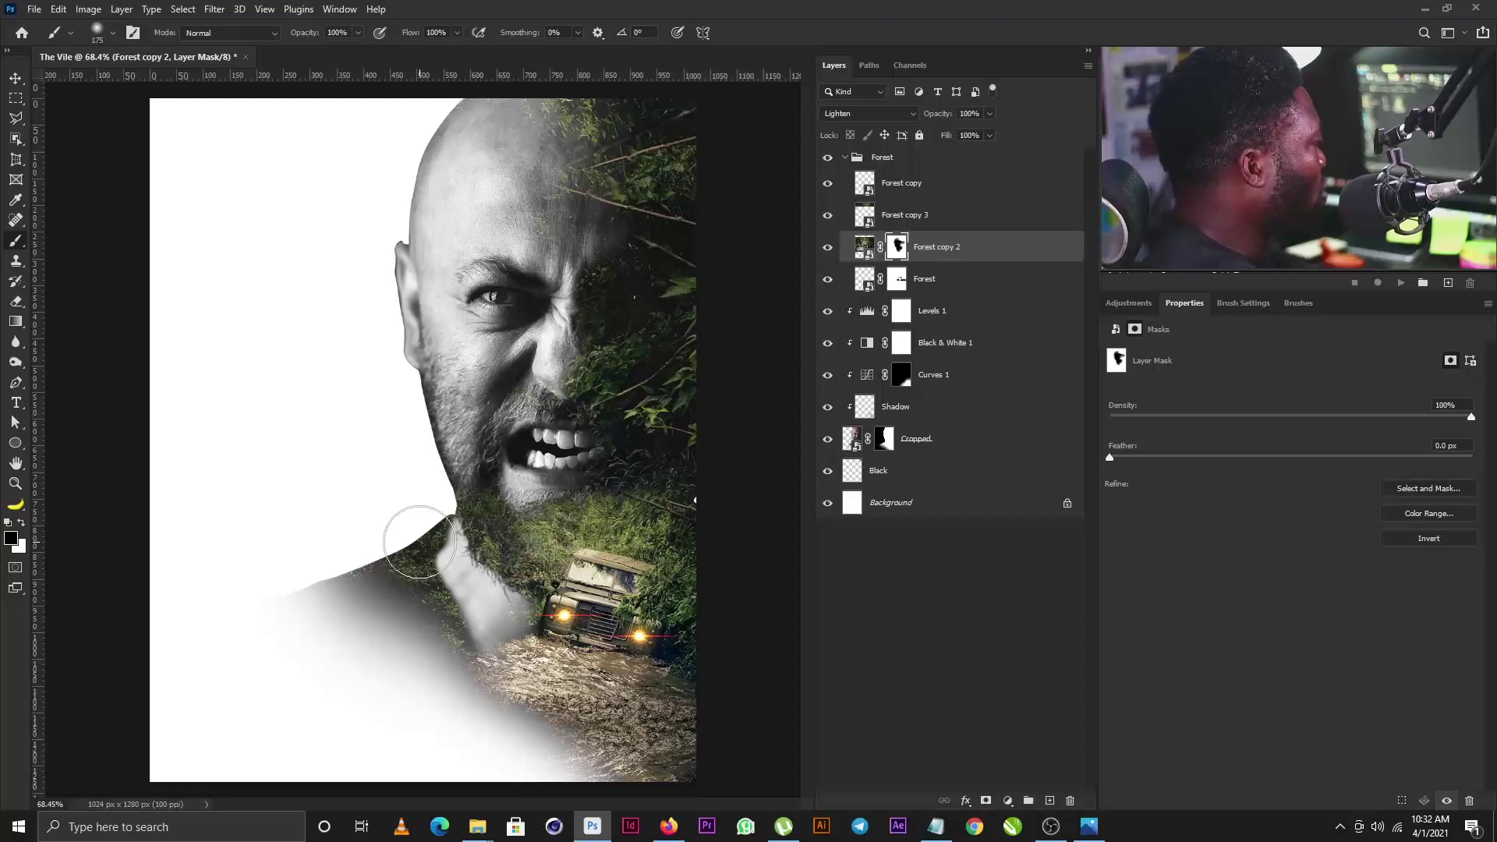
click(419, 542)
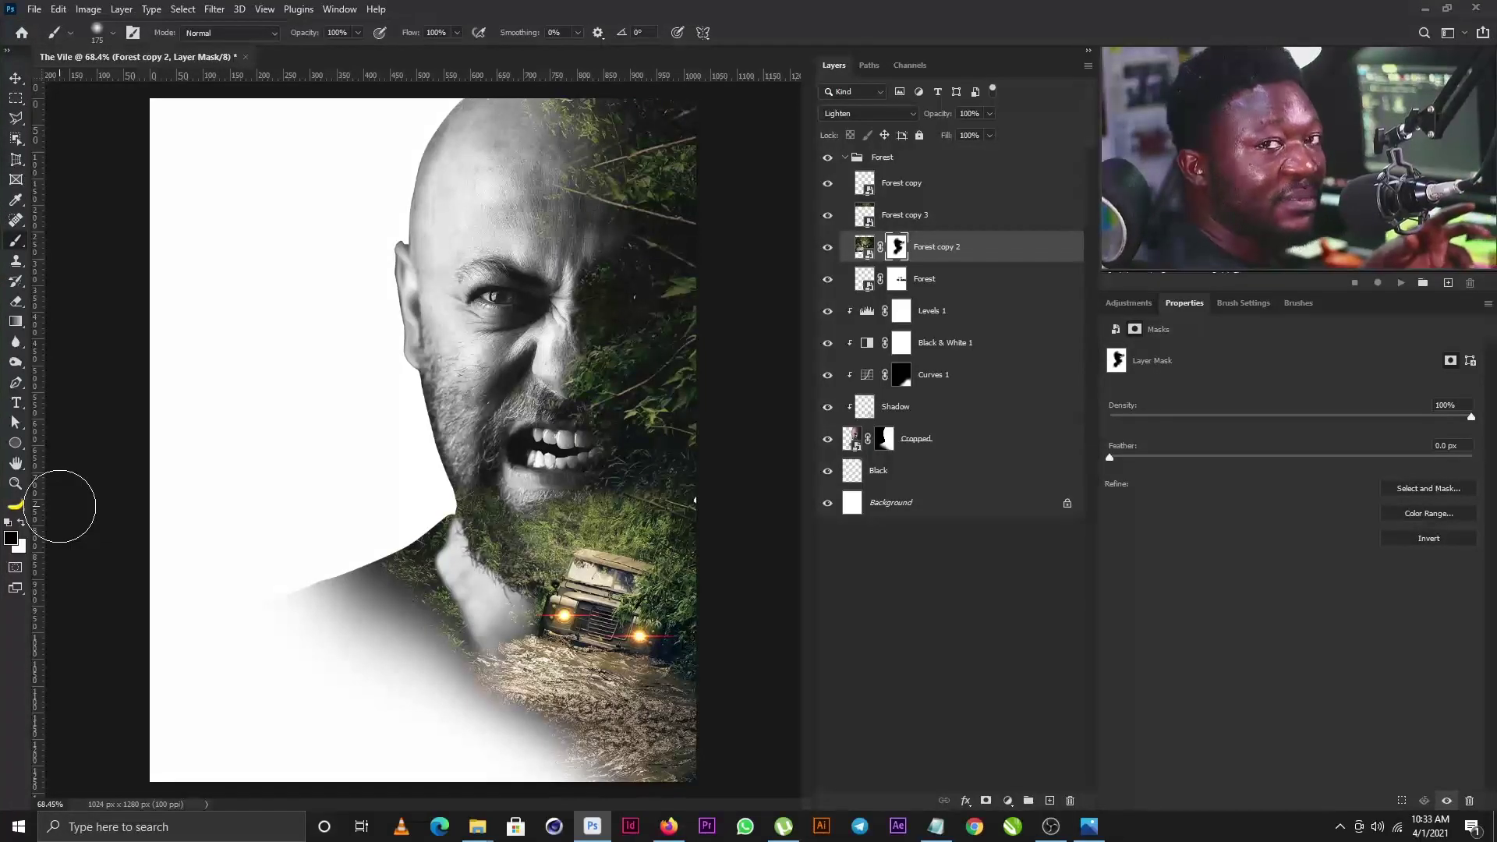
Mask the Forest layer's foliage off the dark shoulder and collar area, painting black with the 175 px brush
click(828, 280)
click(828, 280)
click(897, 279)
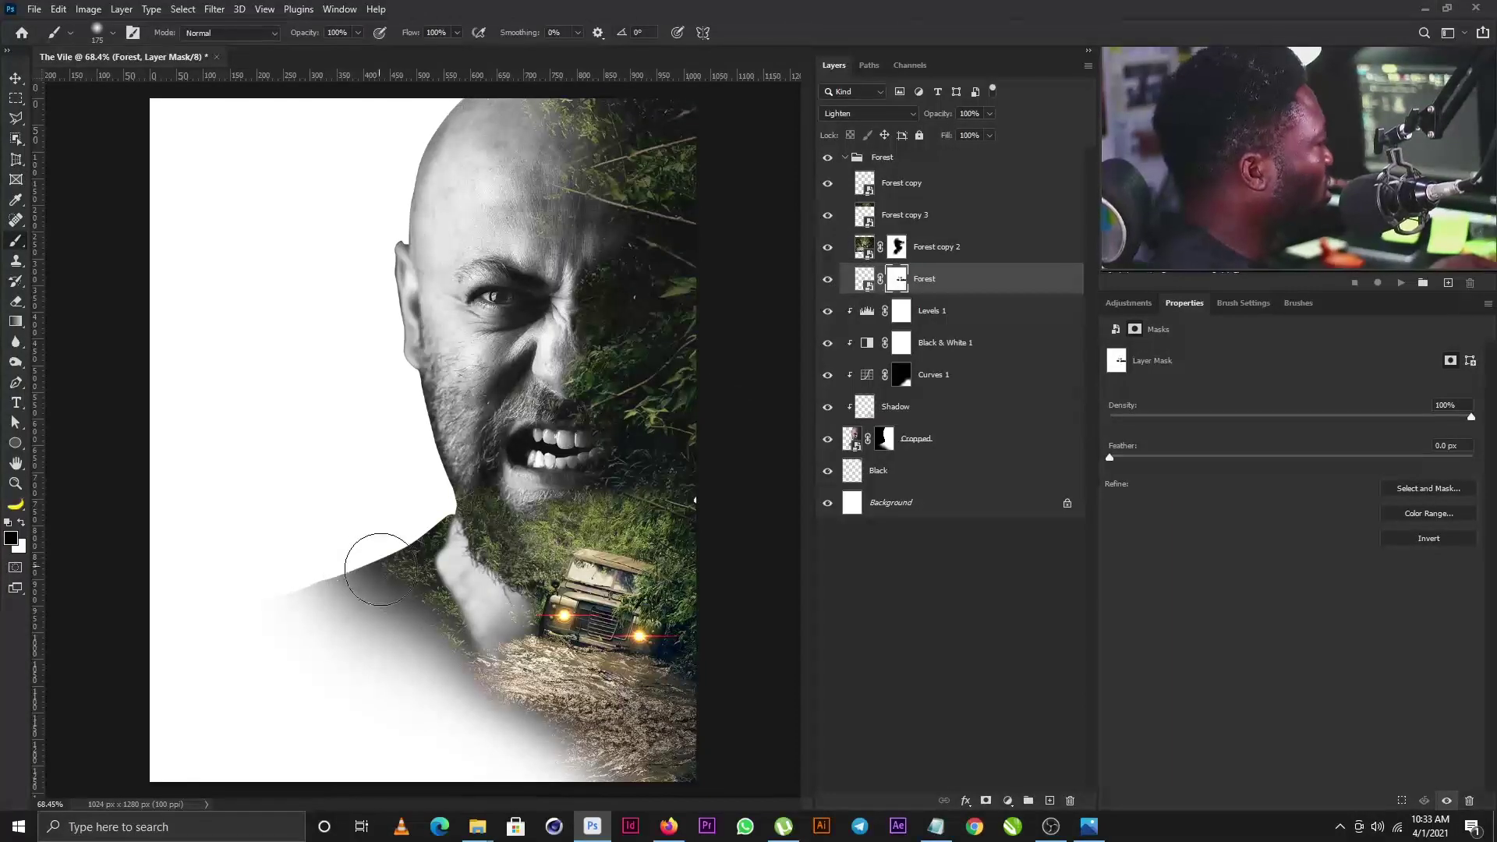
mouse_move(423, 548)
mouse_down()
mouse_move(401, 543)
mouse_move(415, 552)
mouse_up()
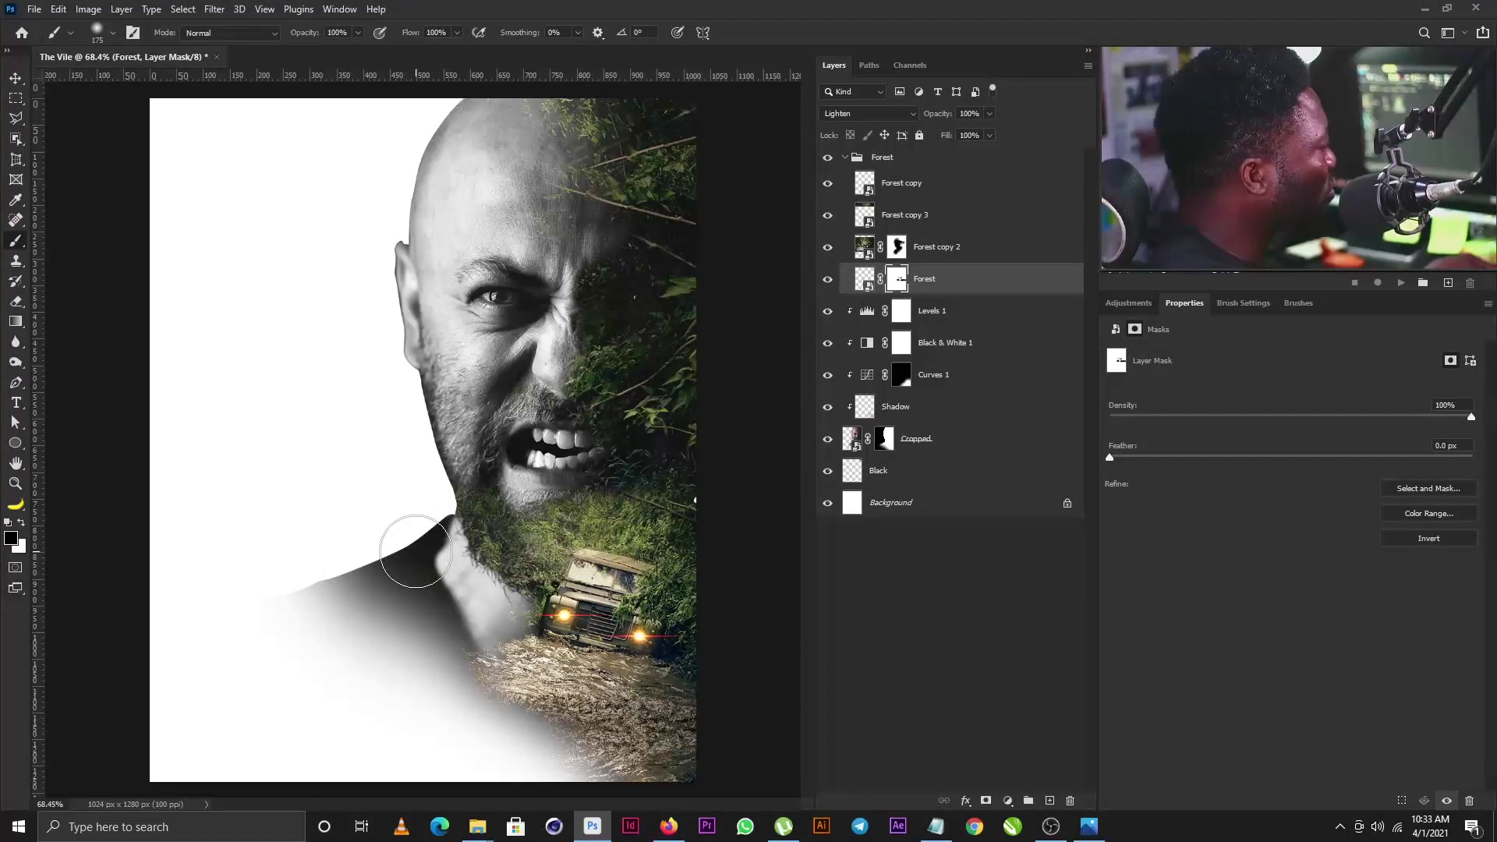
mouse_move(415, 552)
mouse_down()
mouse_move(401, 545)
mouse_move(375, 595)
mouse_move(384, 635)
mouse_move(449, 645)
mouse_move(311, 671)
mouse_move(395, 685)
mouse_move(408, 637)
mouse_up()
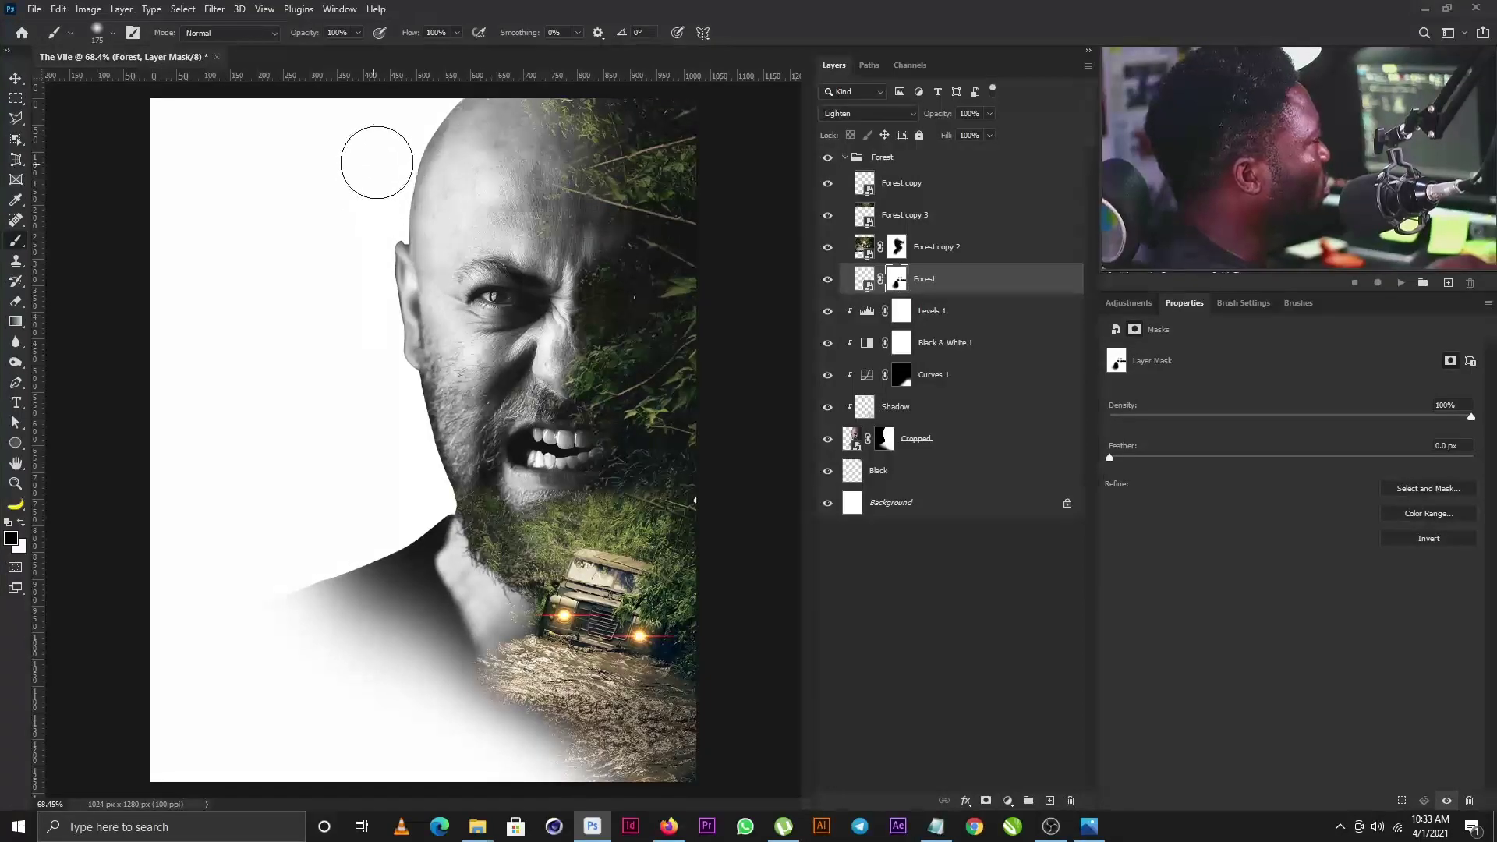
Add a layer mask to Forest copy 3 and paint black over the white background beside the head
click(827, 183)
click(827, 183)
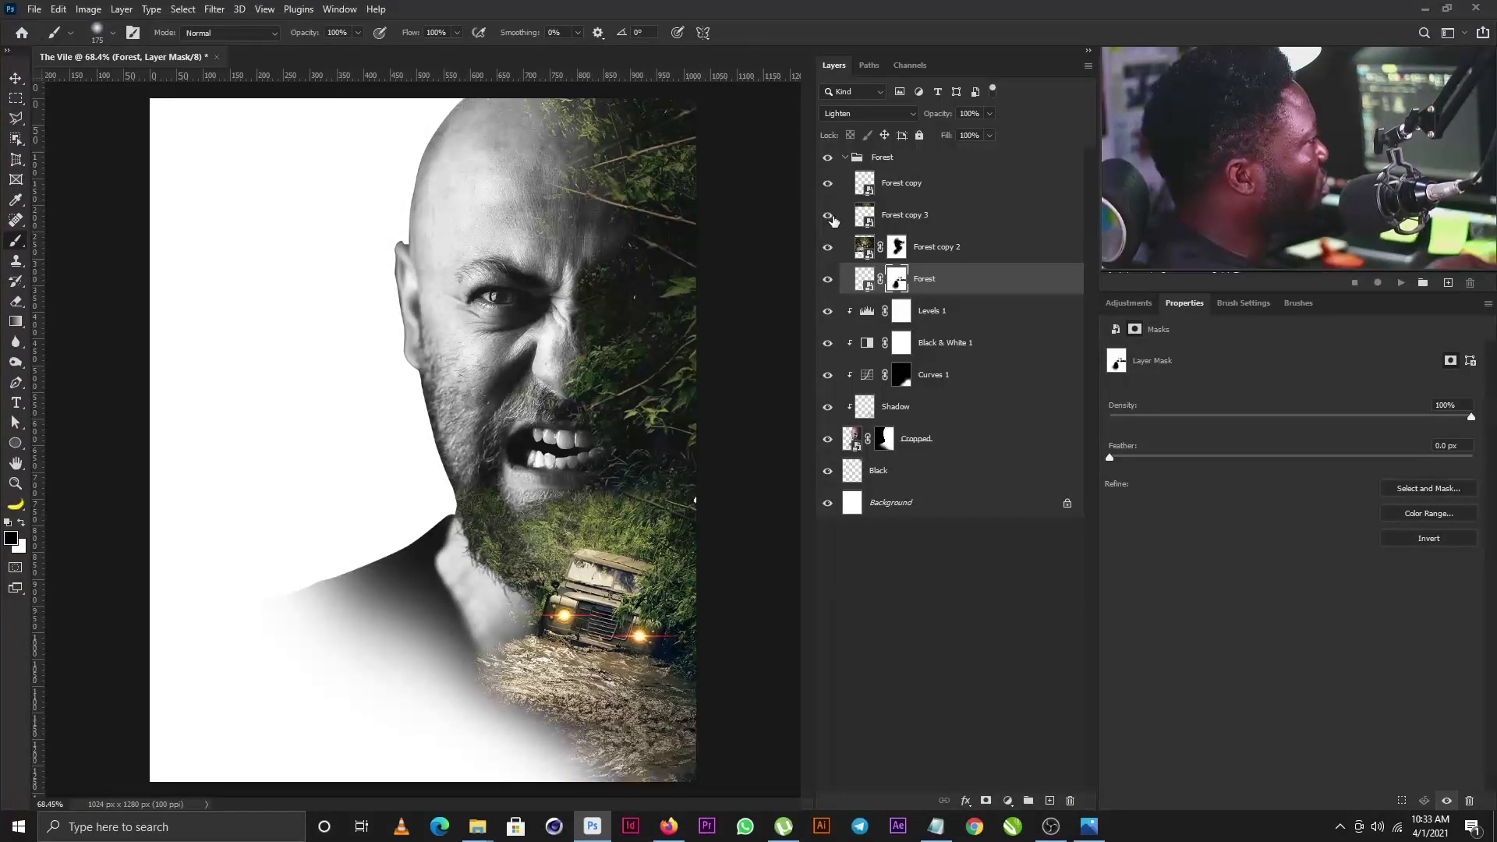
click(828, 215)
click(827, 218)
click(905, 216)
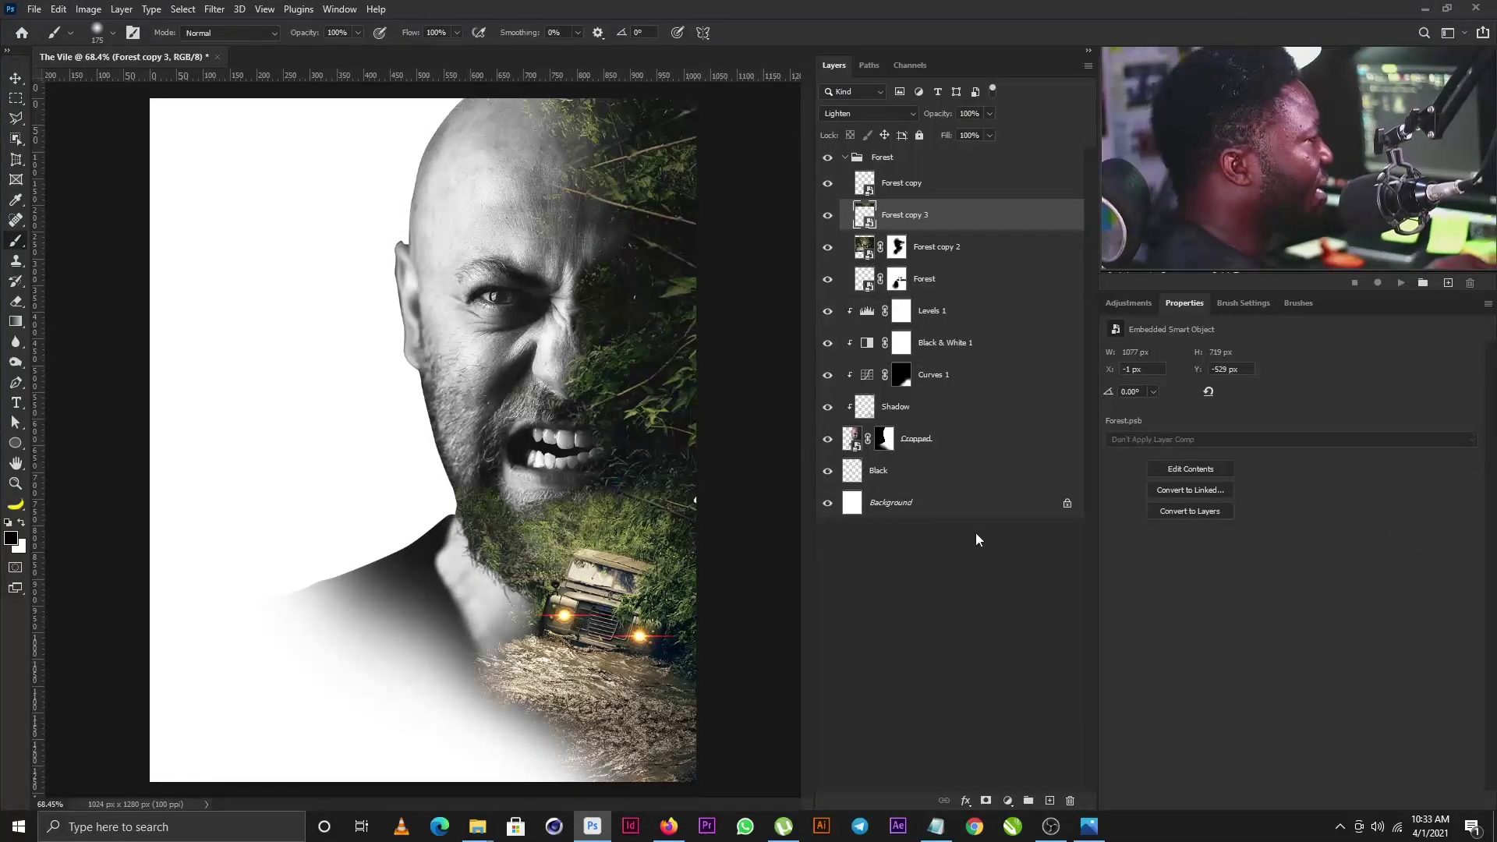
click(990, 779)
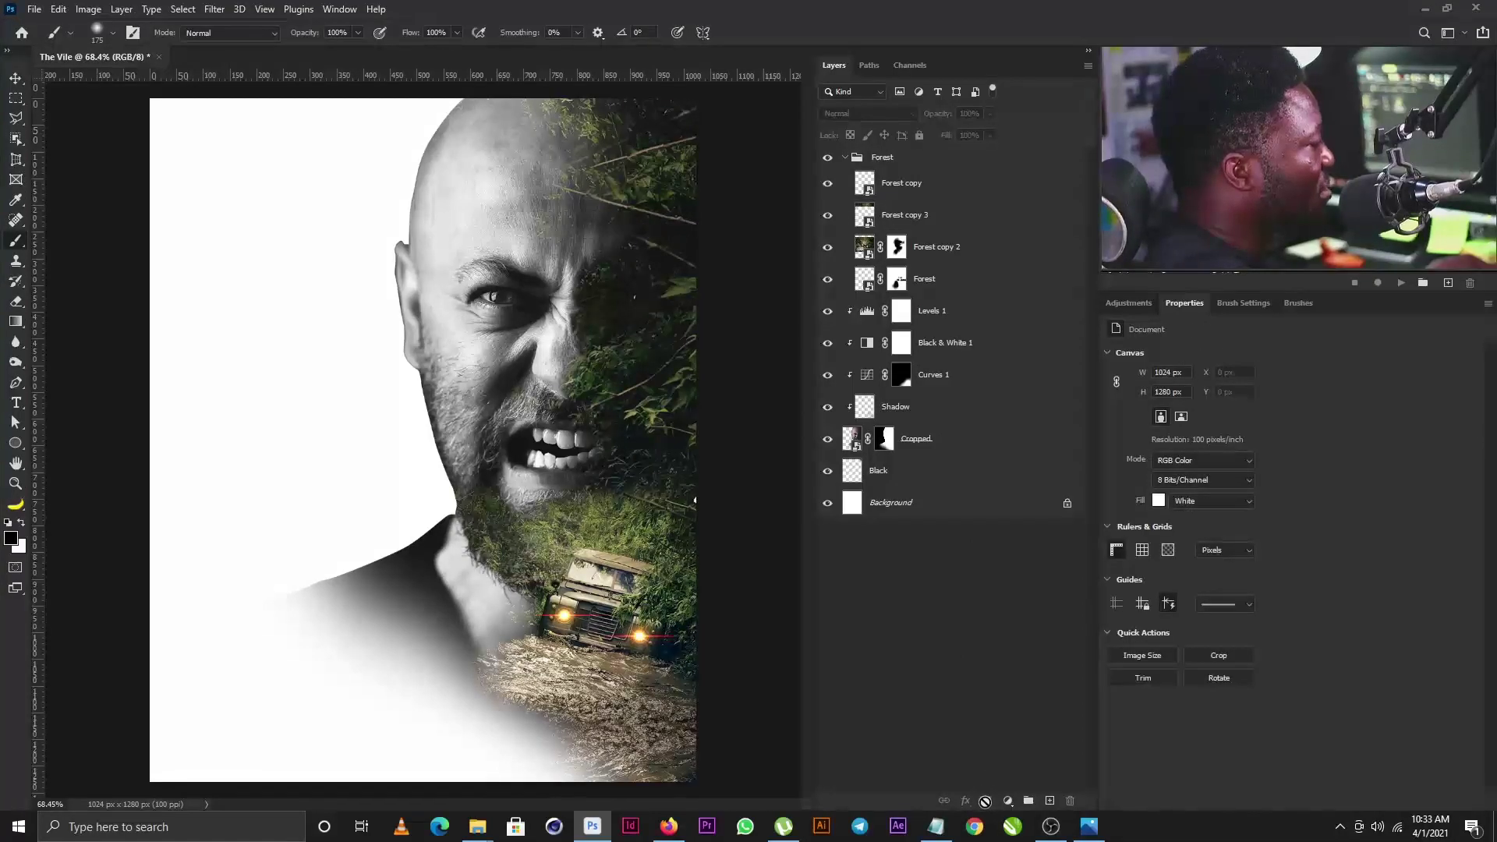
click(913, 217)
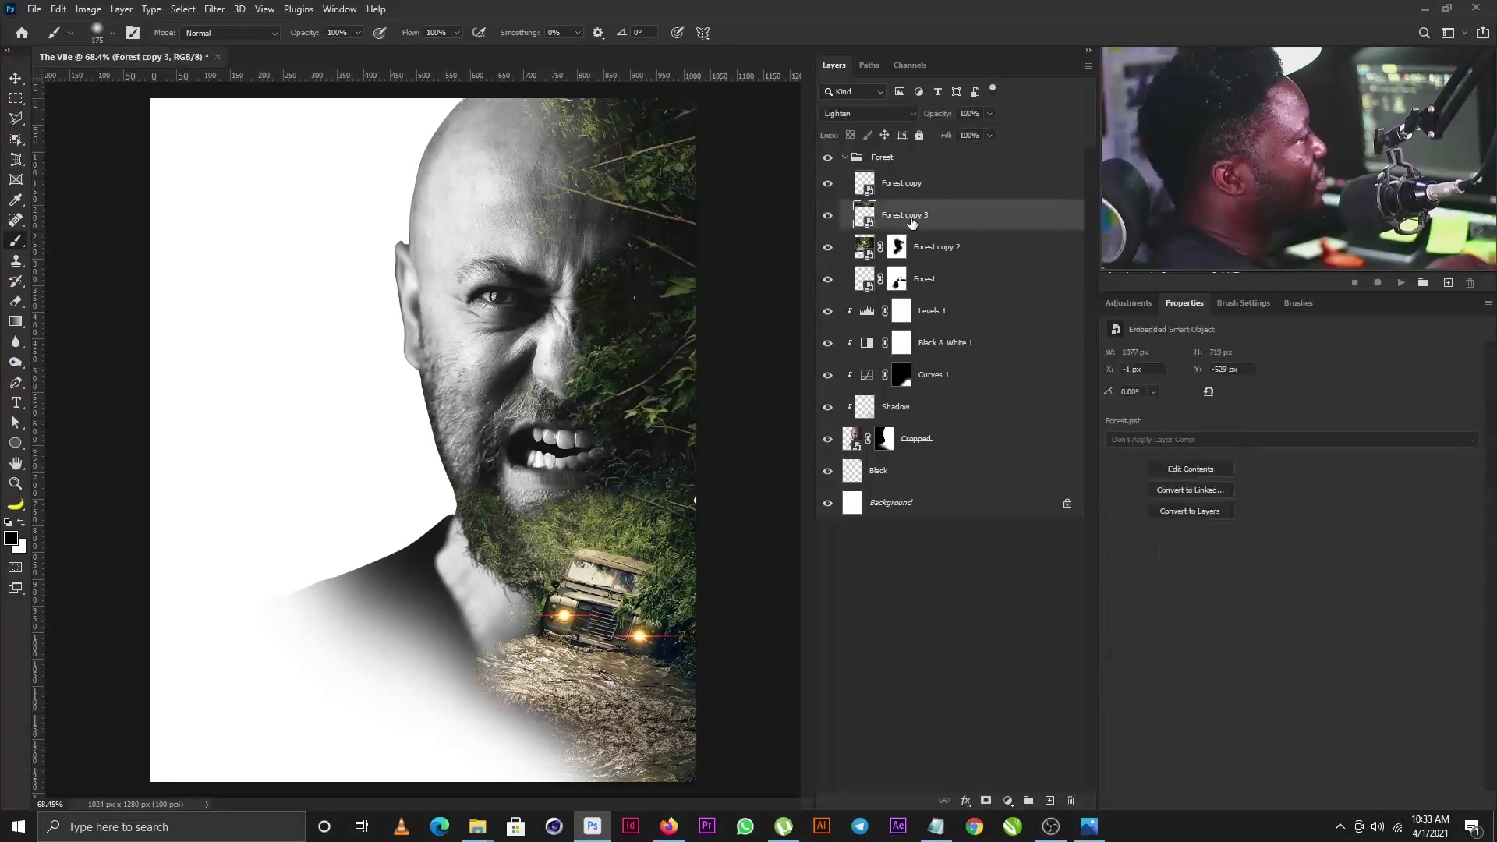
click(985, 801)
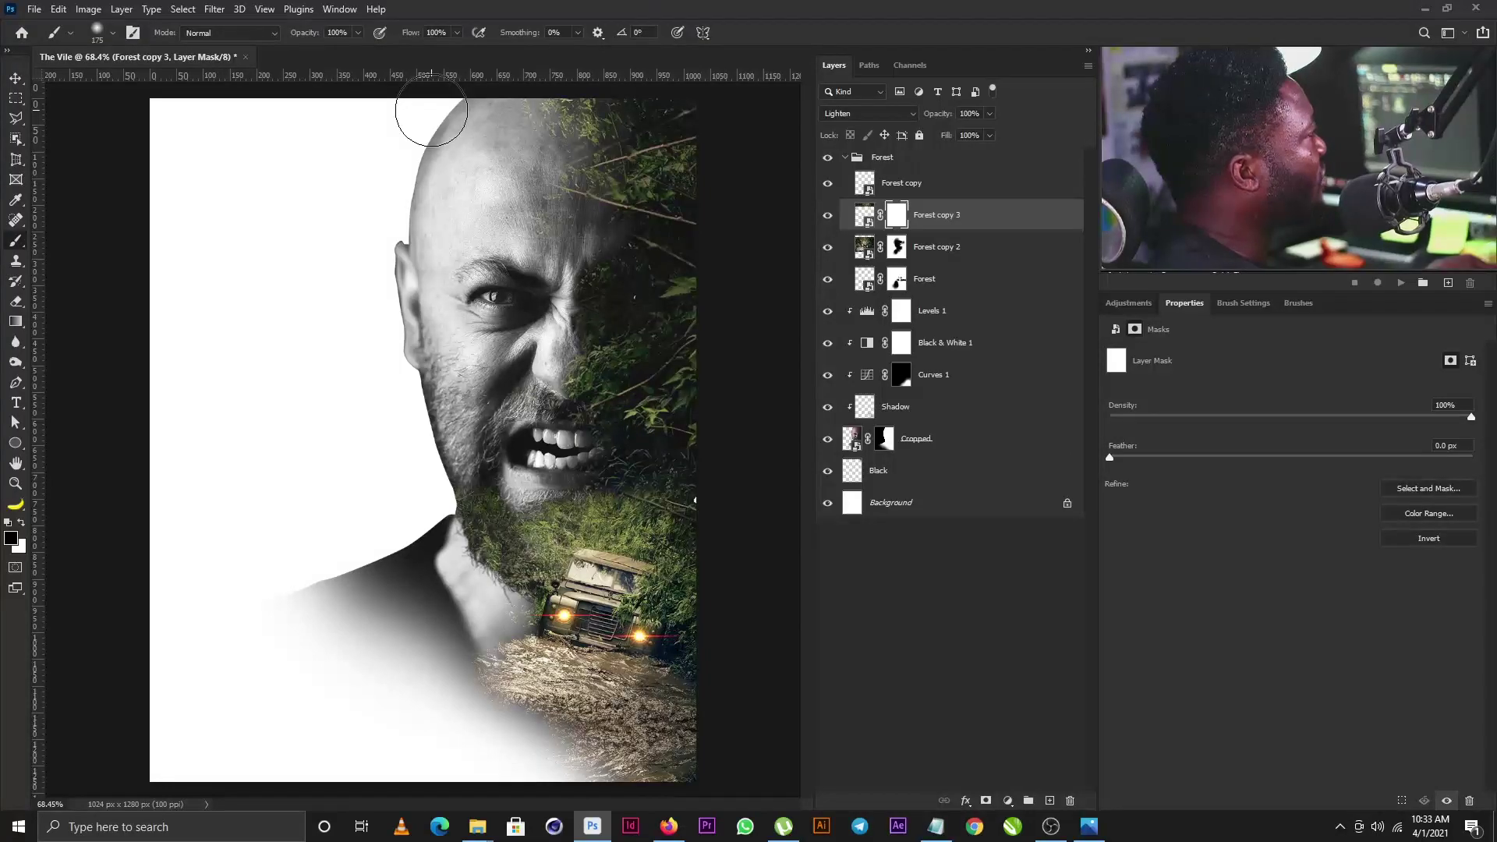
mouse_move(431, 111)
mouse_down()
mouse_move(377, 144)
mouse_move(337, 223)
mouse_move(171, 334)
mouse_move(266, 183)
mouse_up()
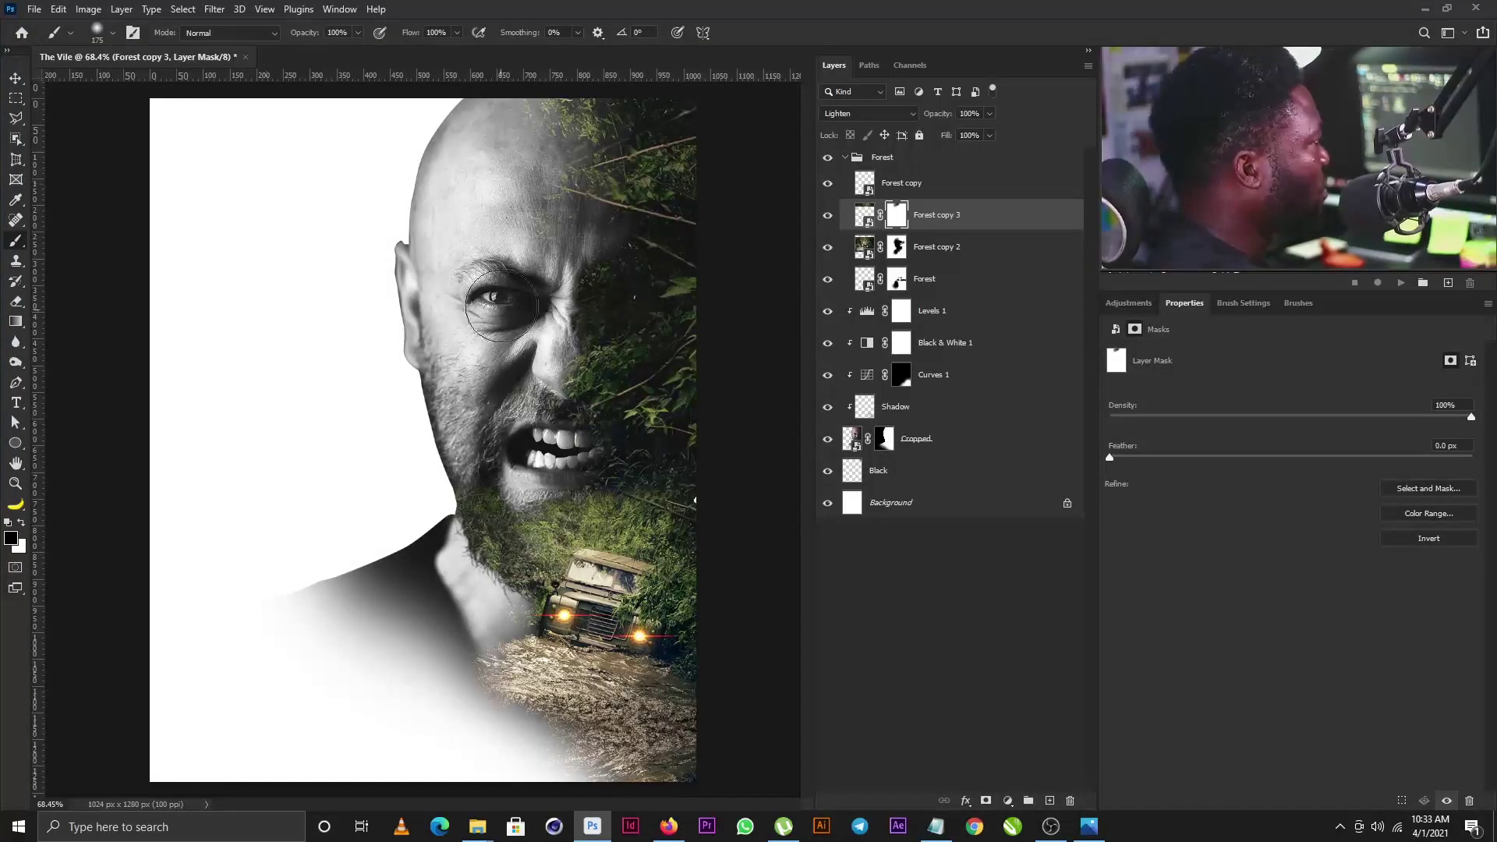
Collapse the Forest group and create a new layer named Eye_Light above it
key(v)
click(846, 159)
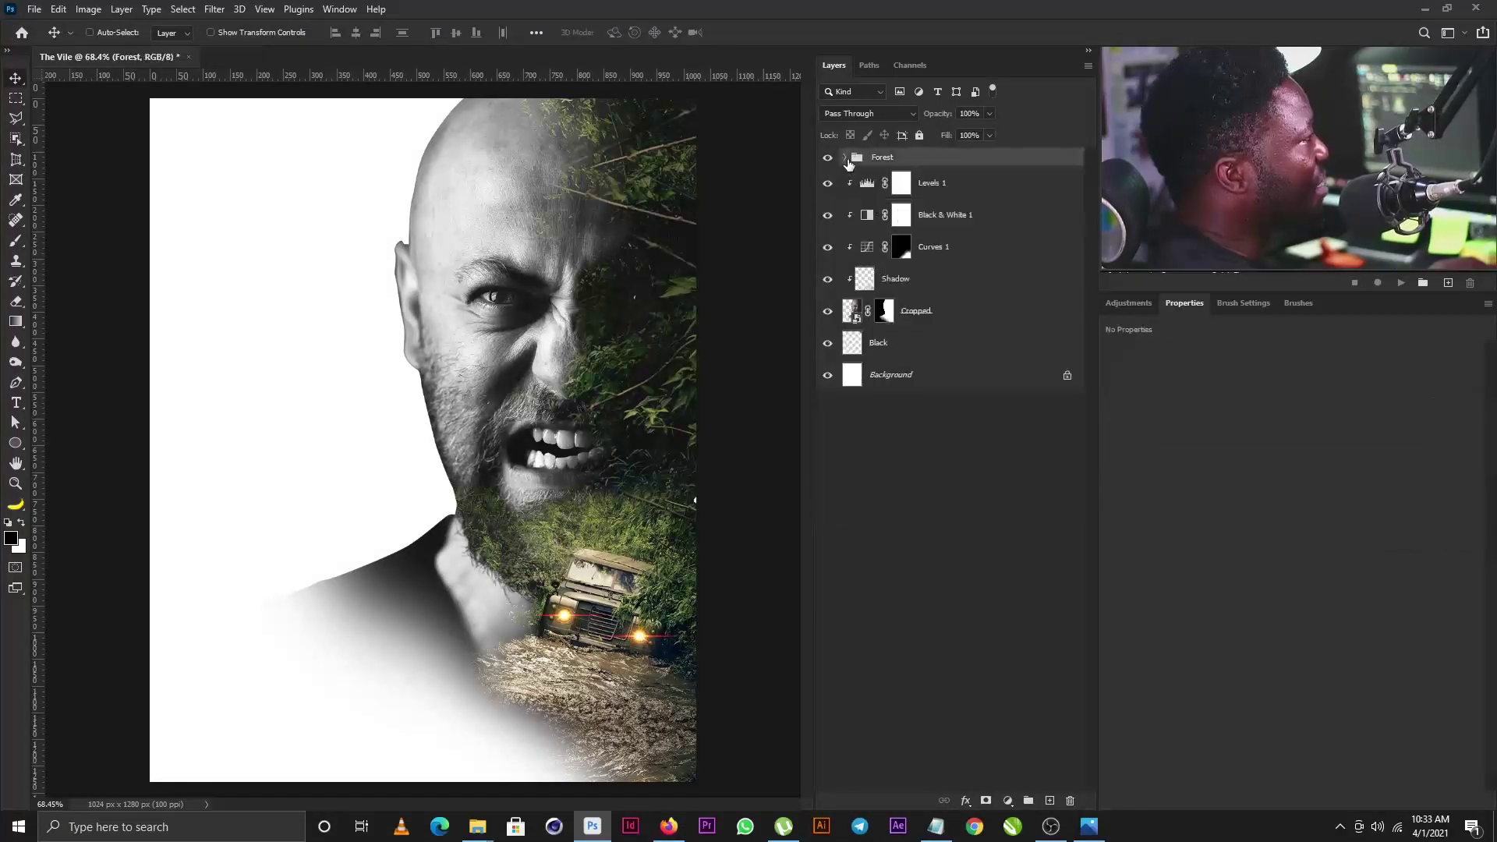
alt+click(1050, 802)
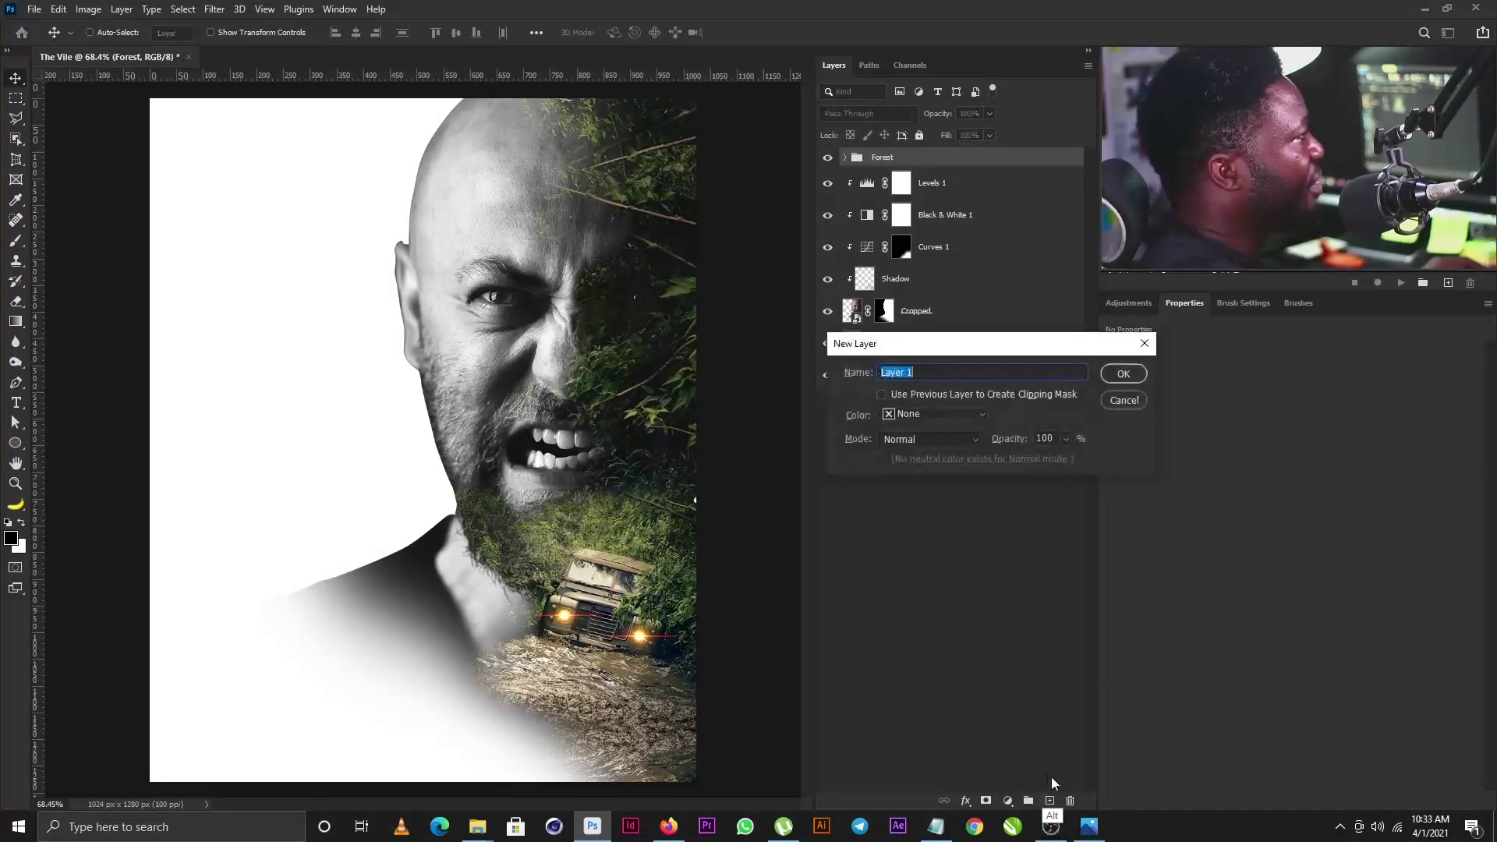
text(Eye_Light)
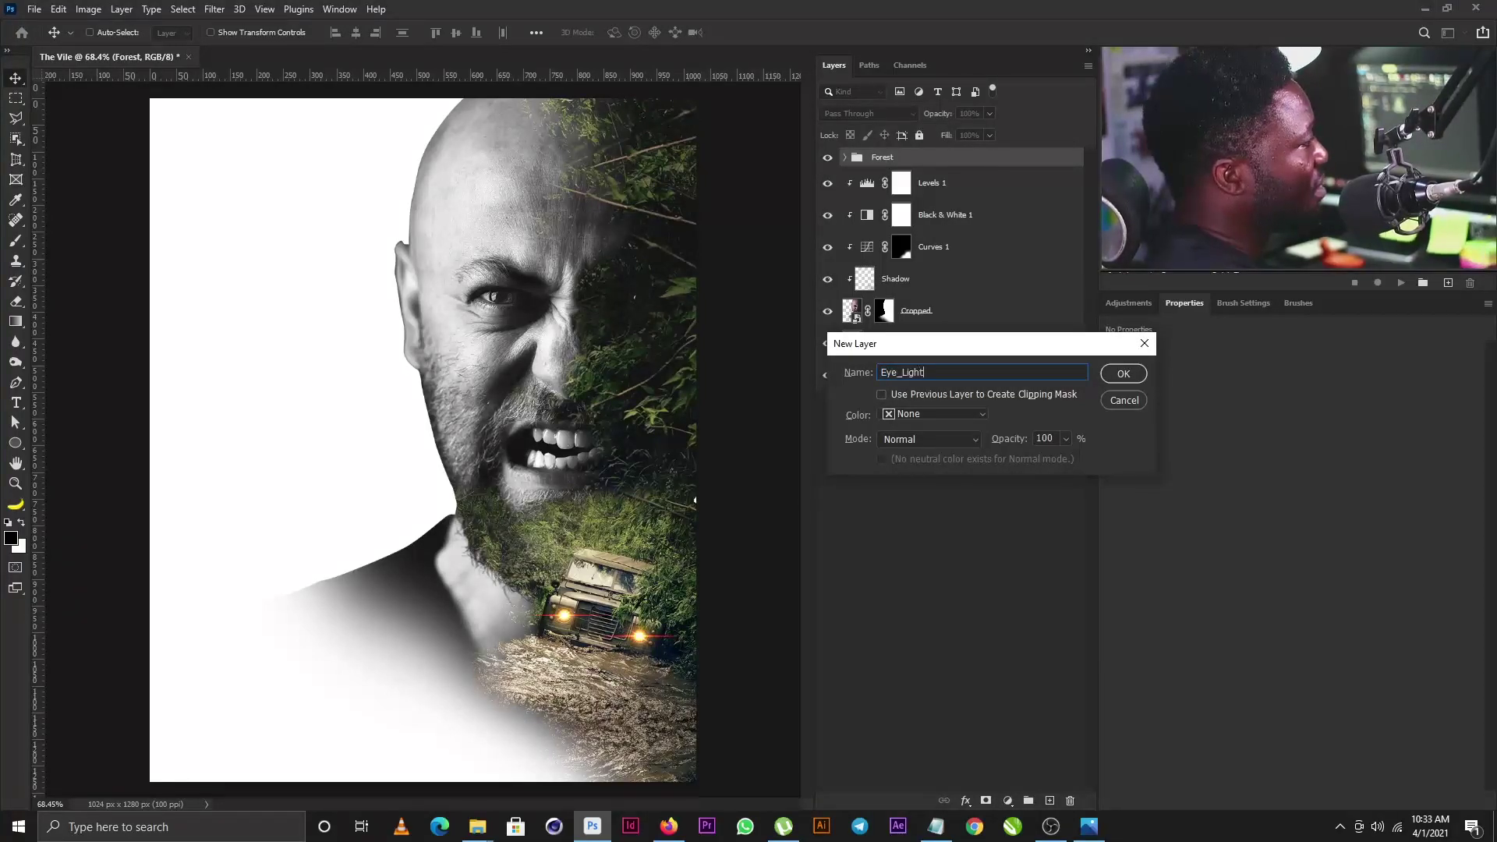
key(Return)
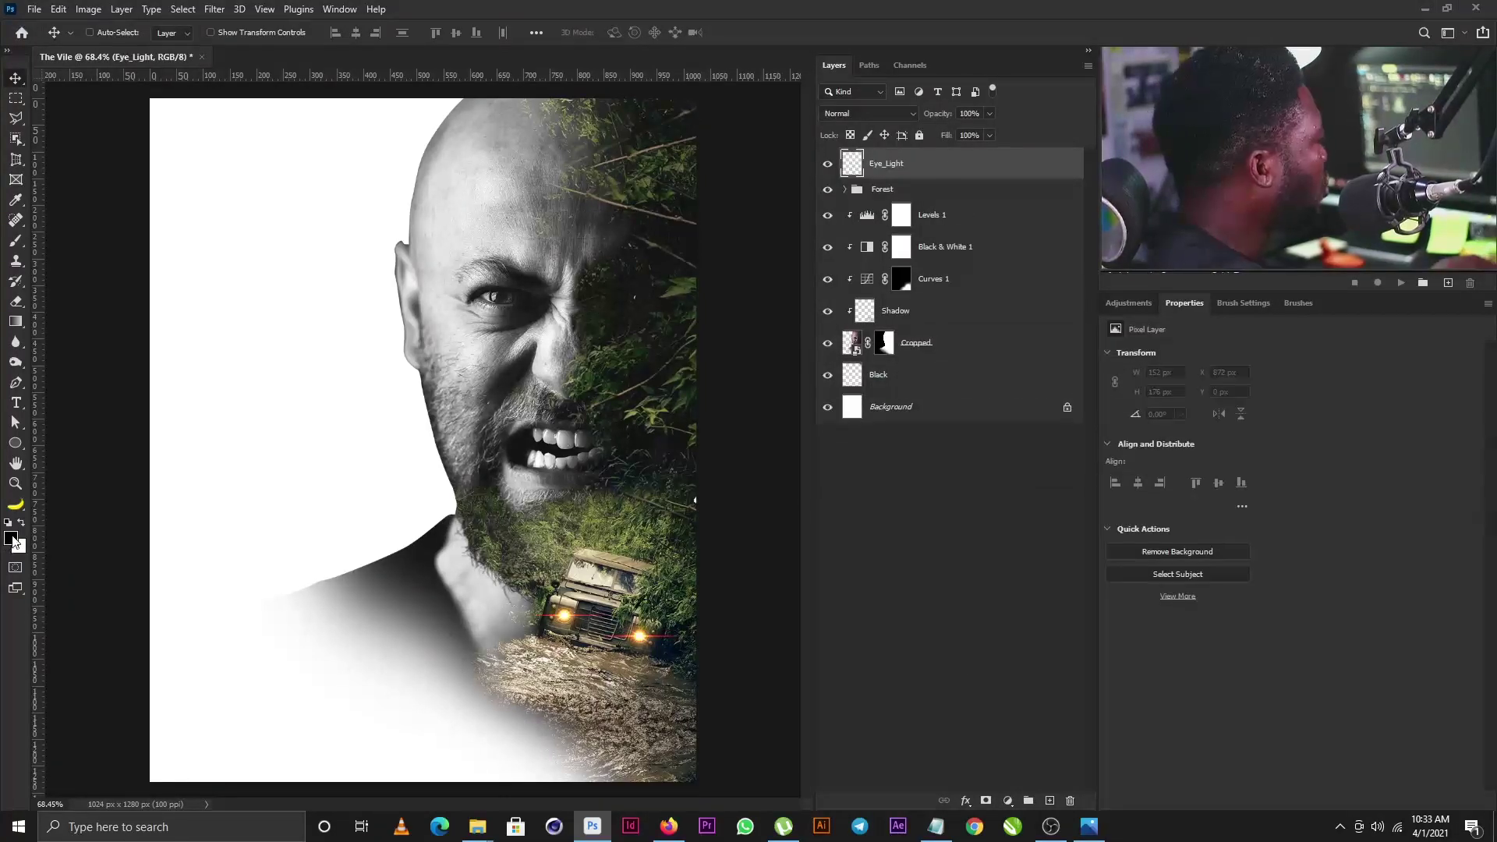
Set the foreground colour to a yellow-green sampled from the forest foliage, about H 63°, S 57%, B 70%
click(11, 539)
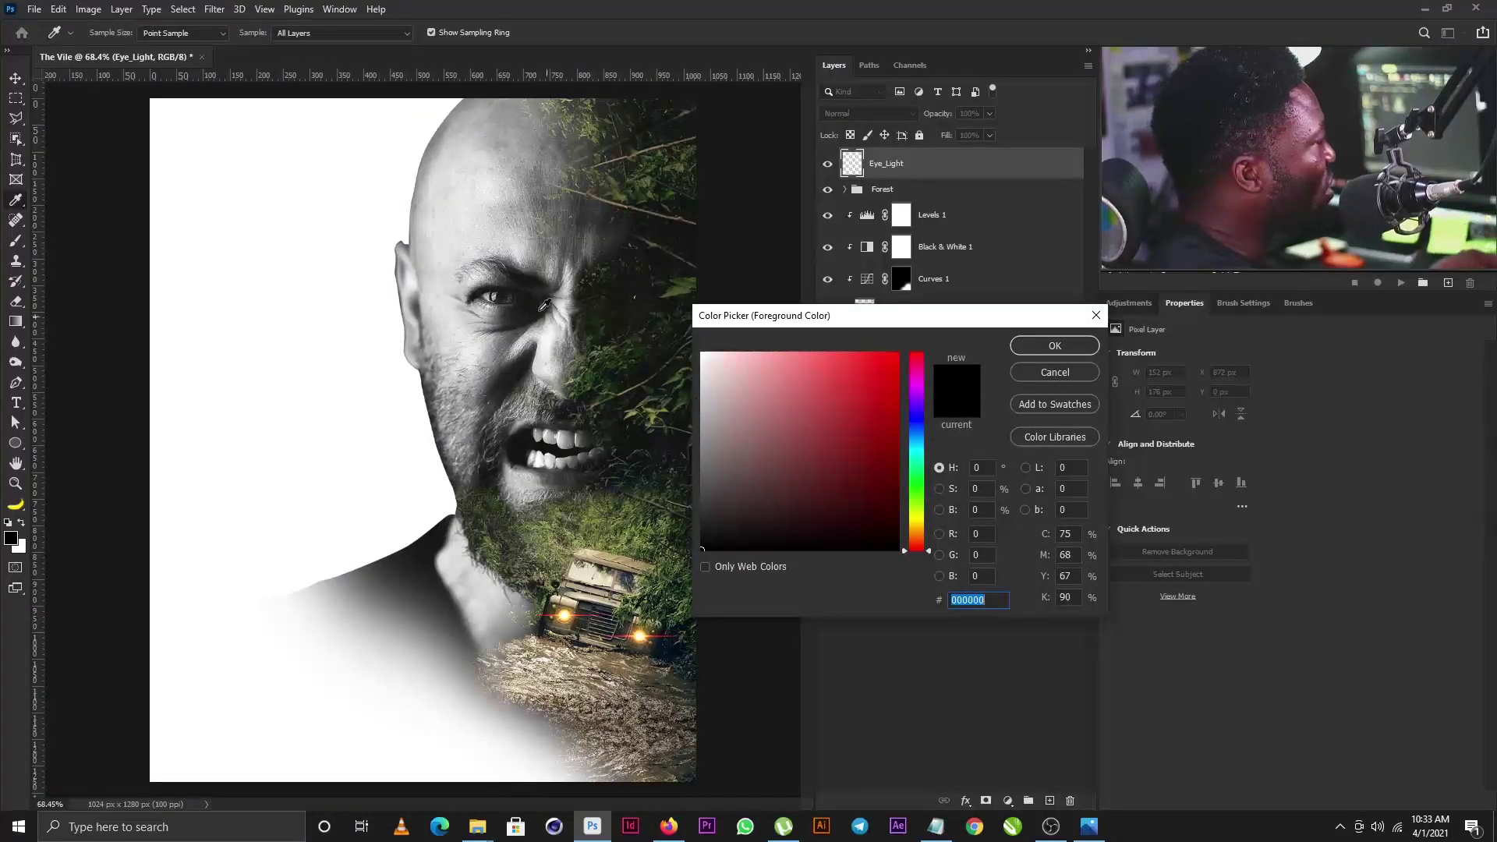
click(657, 413)
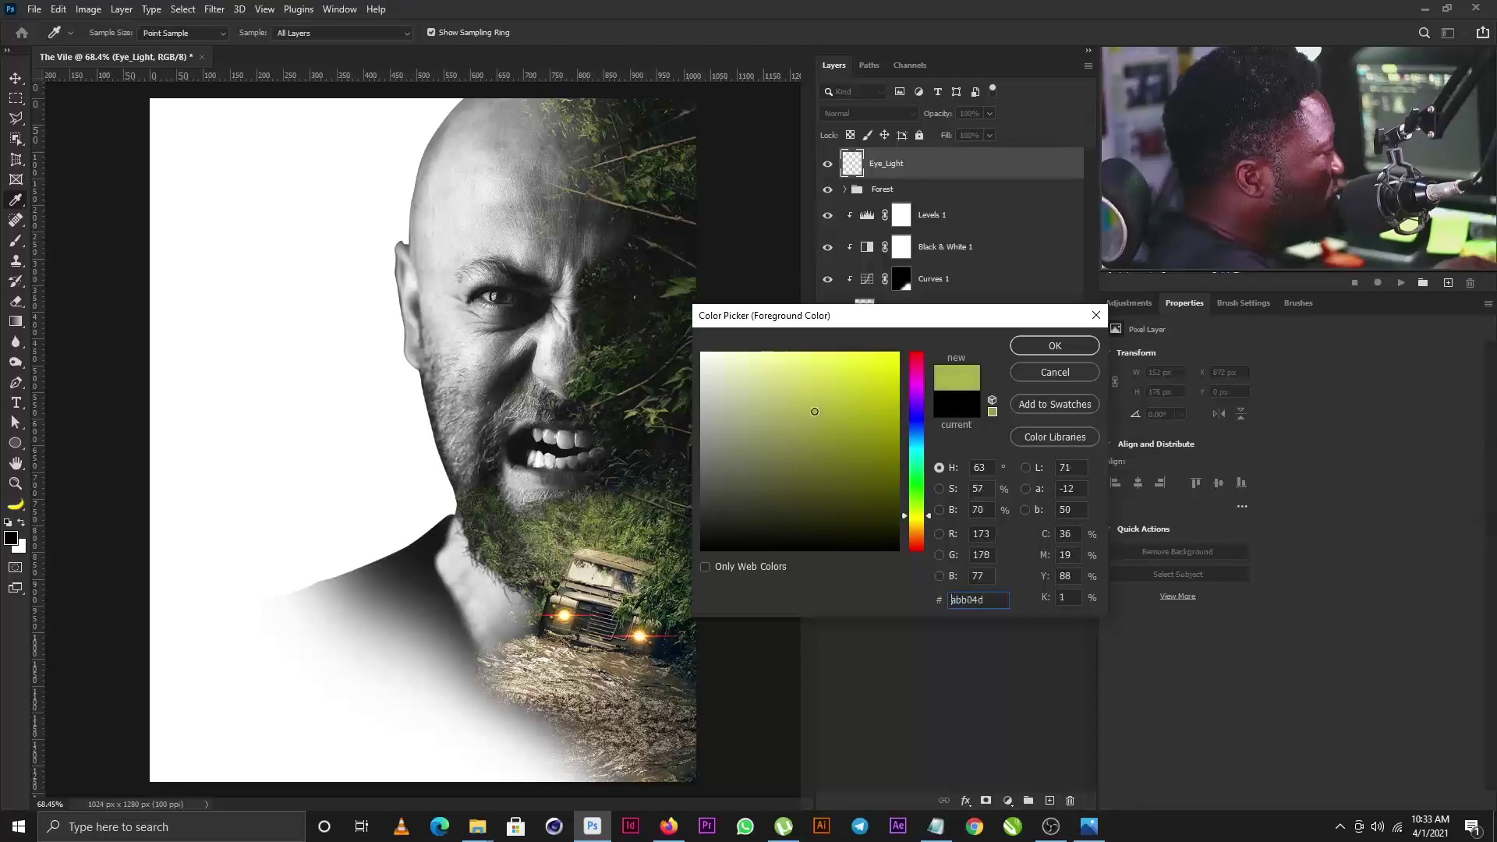
click(1054, 345)
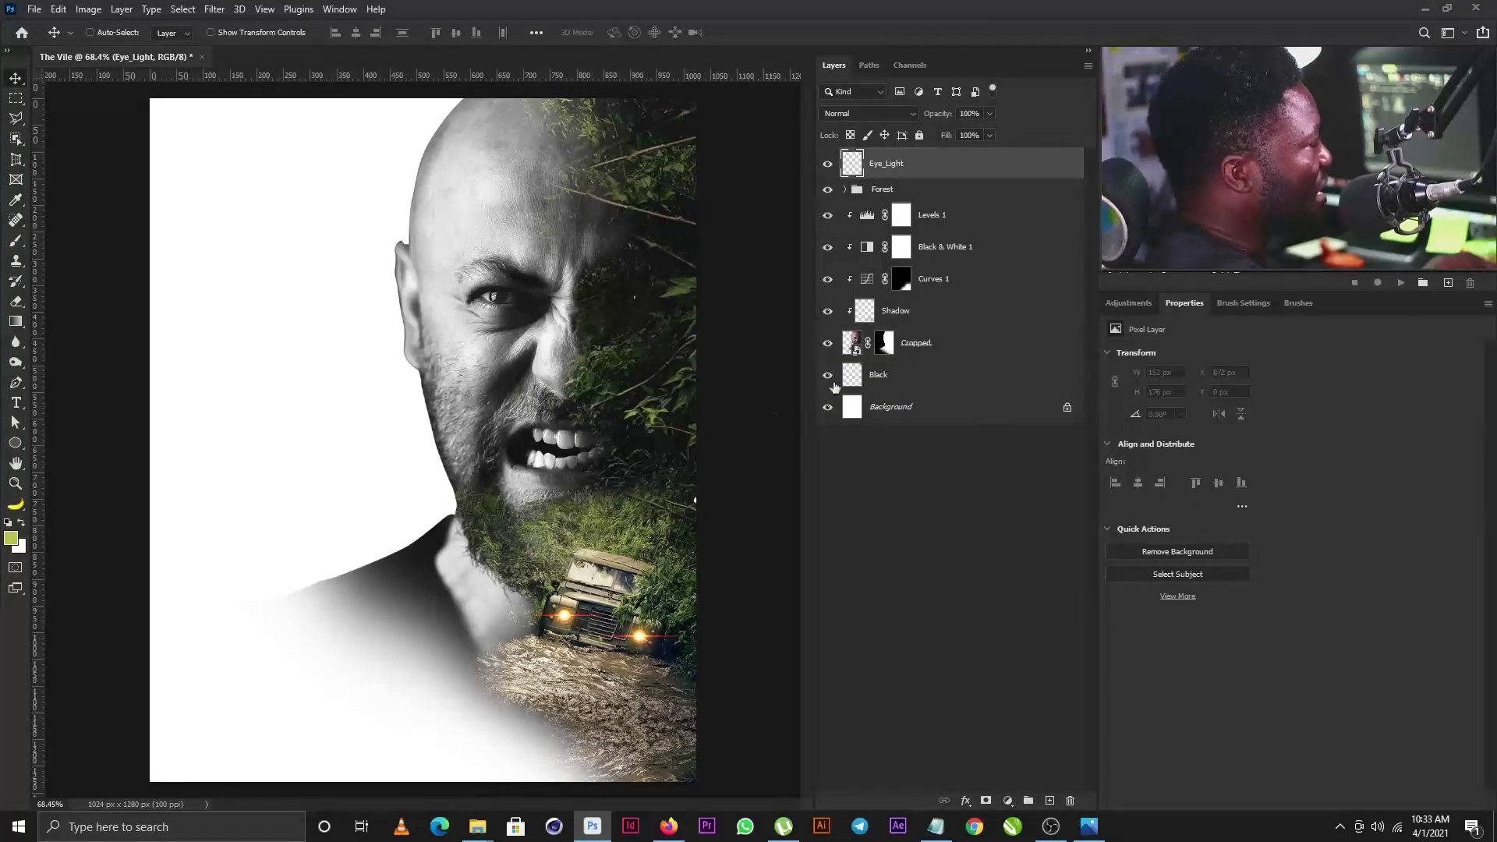
Paint the yellow-green over the iris of the visible eye on Eye_Light with a small 15 px soft brush
scroll(451, 291, up, 5)
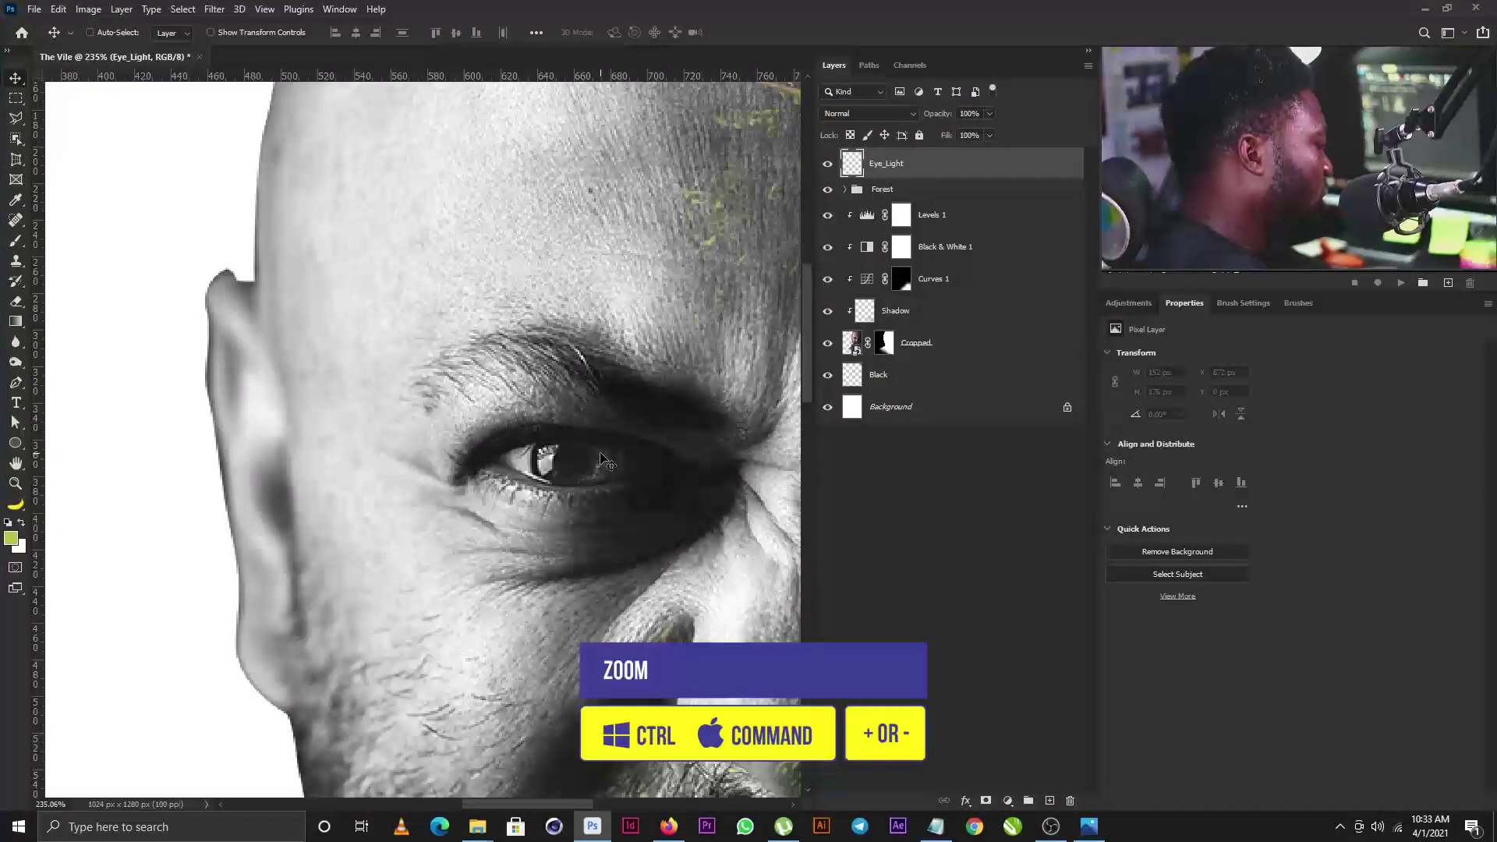
key(b)
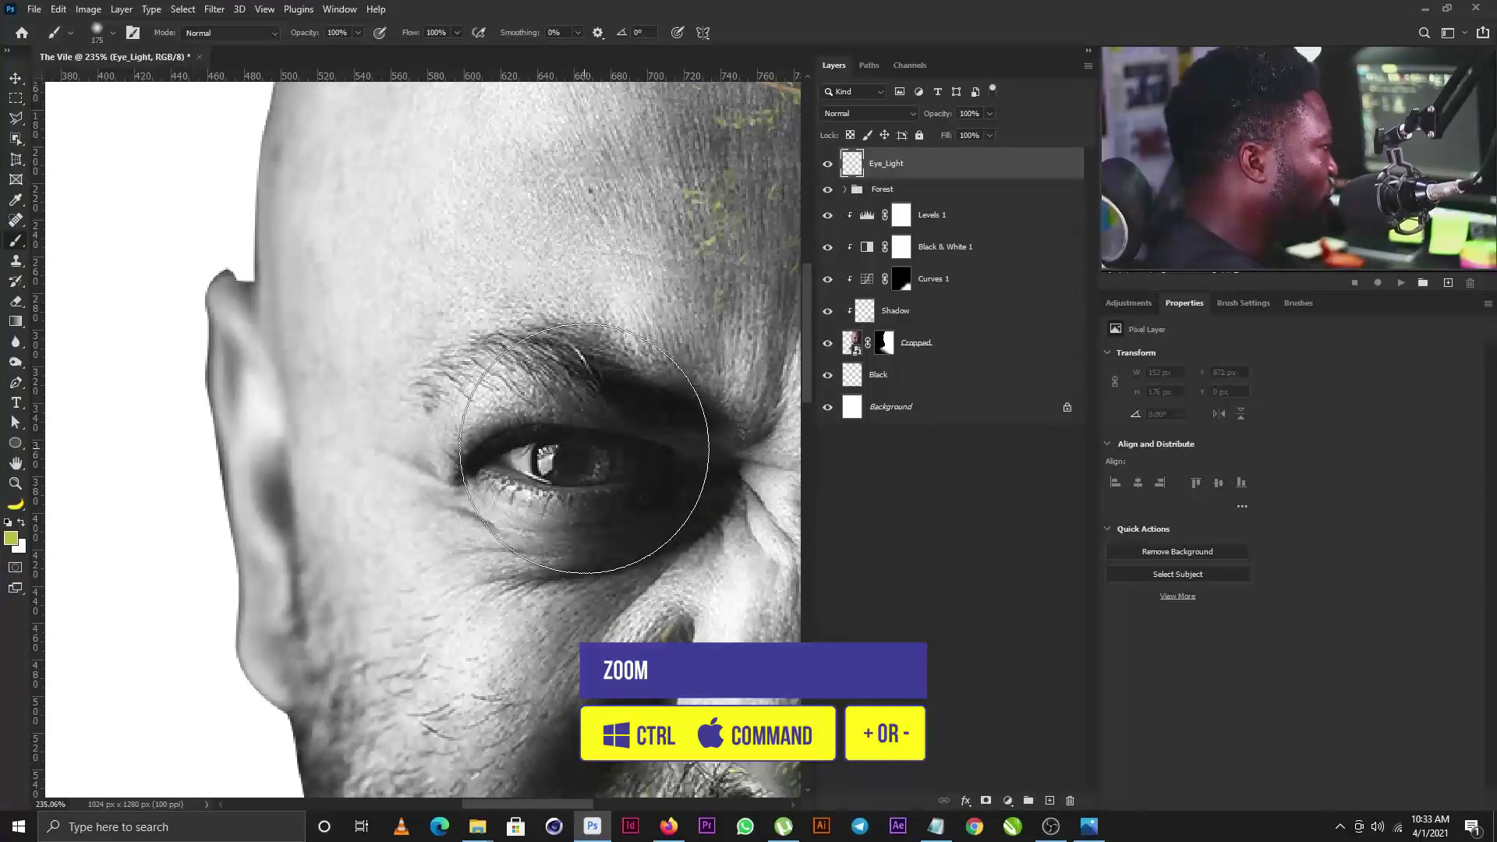
key(bracketleft)
key(bracketleft)
key(bracketleft)
key(bracketleft)
key(bracketleft)
key(bracketleft)
key(bracketleft)
key(bracketleft)
key(bracketleft)
key(bracketleft)
key(bracketleft)
key(bracketleft)
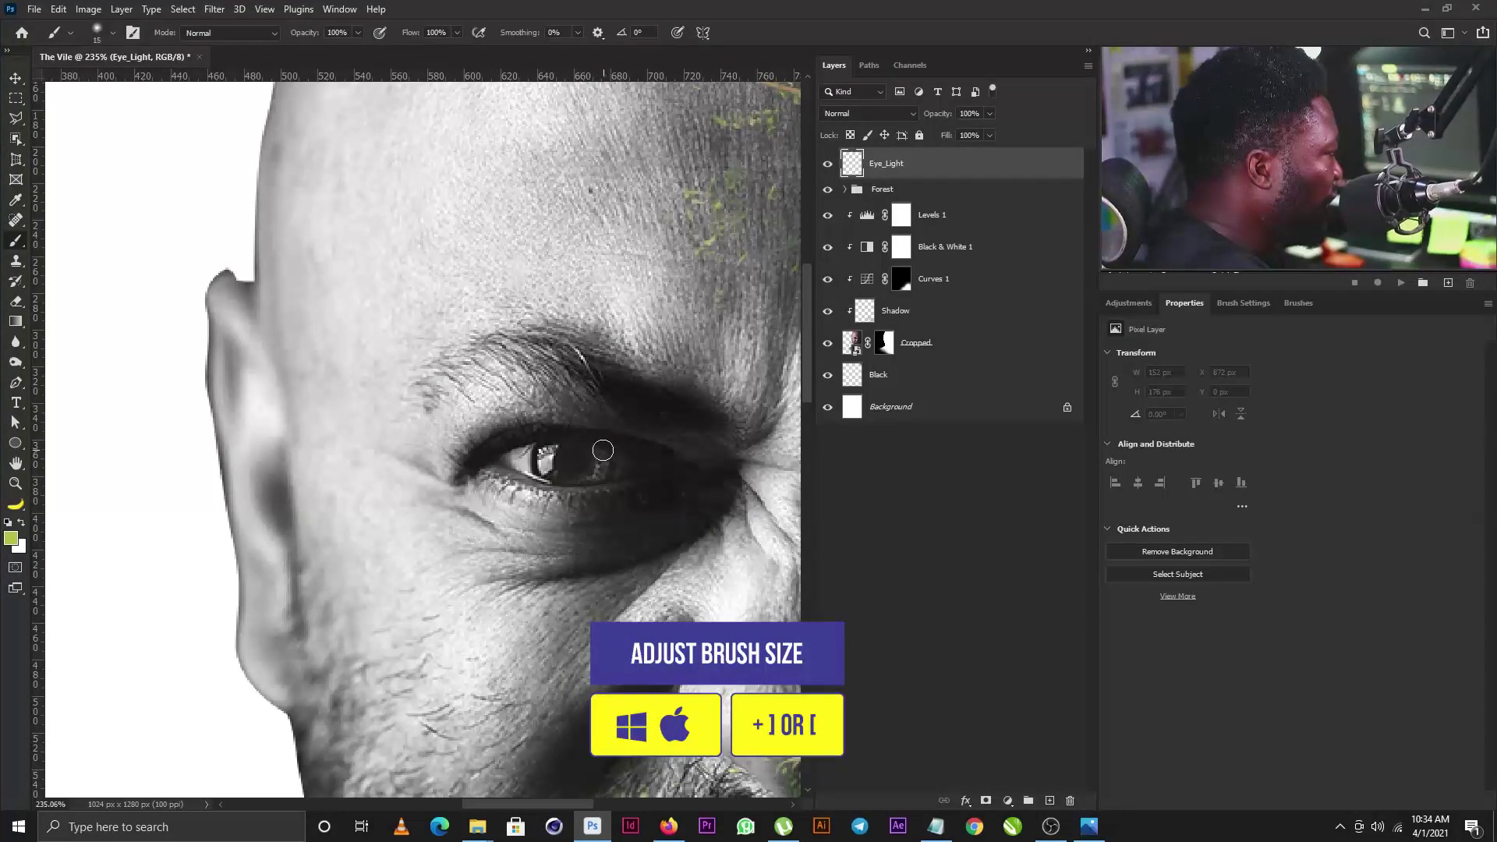
drag(600, 450, 573, 476)
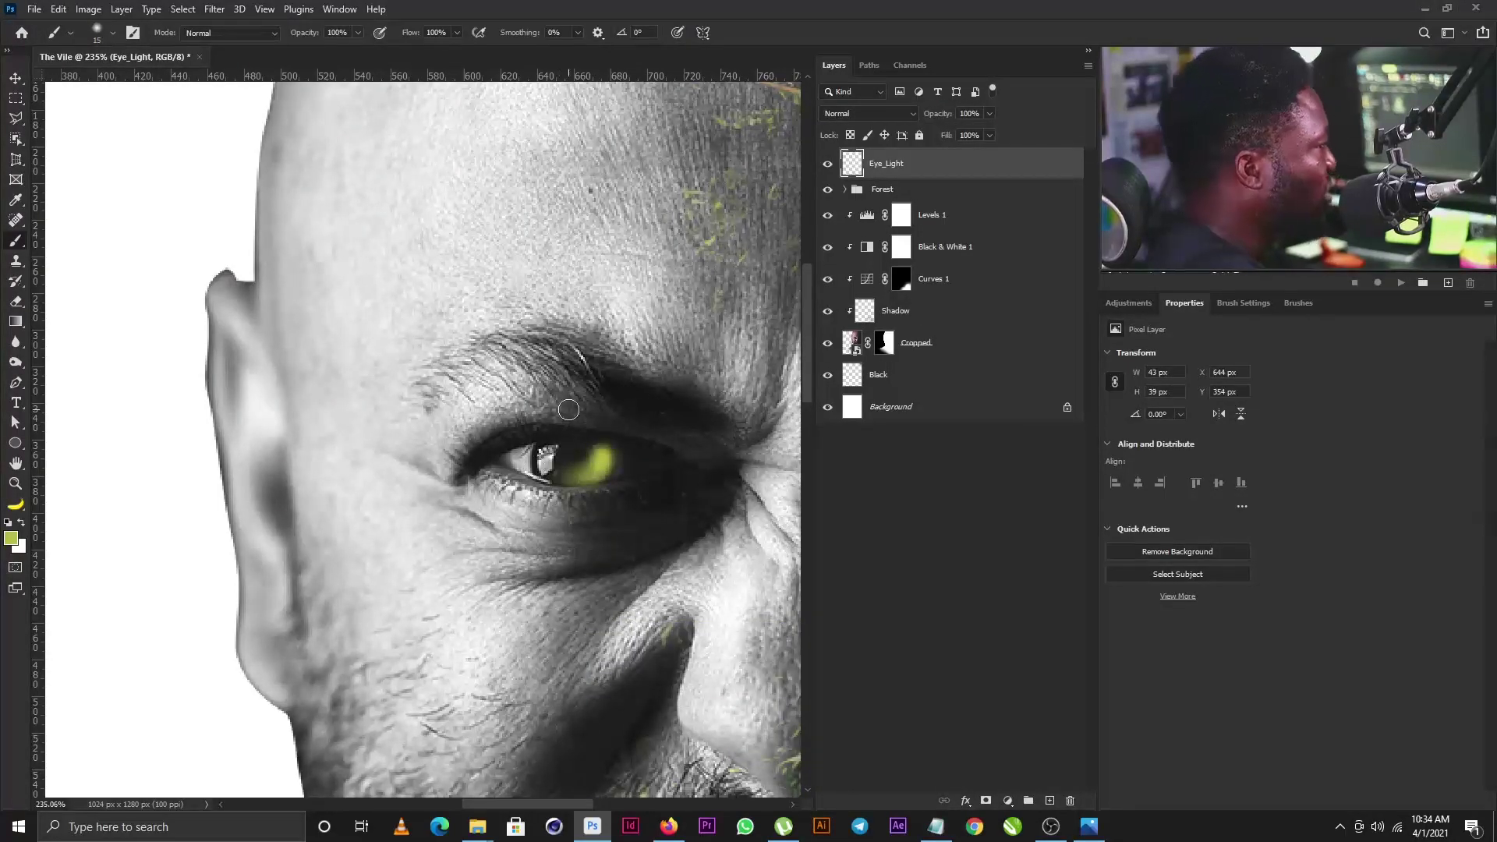
In Eye_Light's blending options, split the Underlying Layer black slider to 24 / 185 and set the opacity to 45%
double_click(1067, 164)
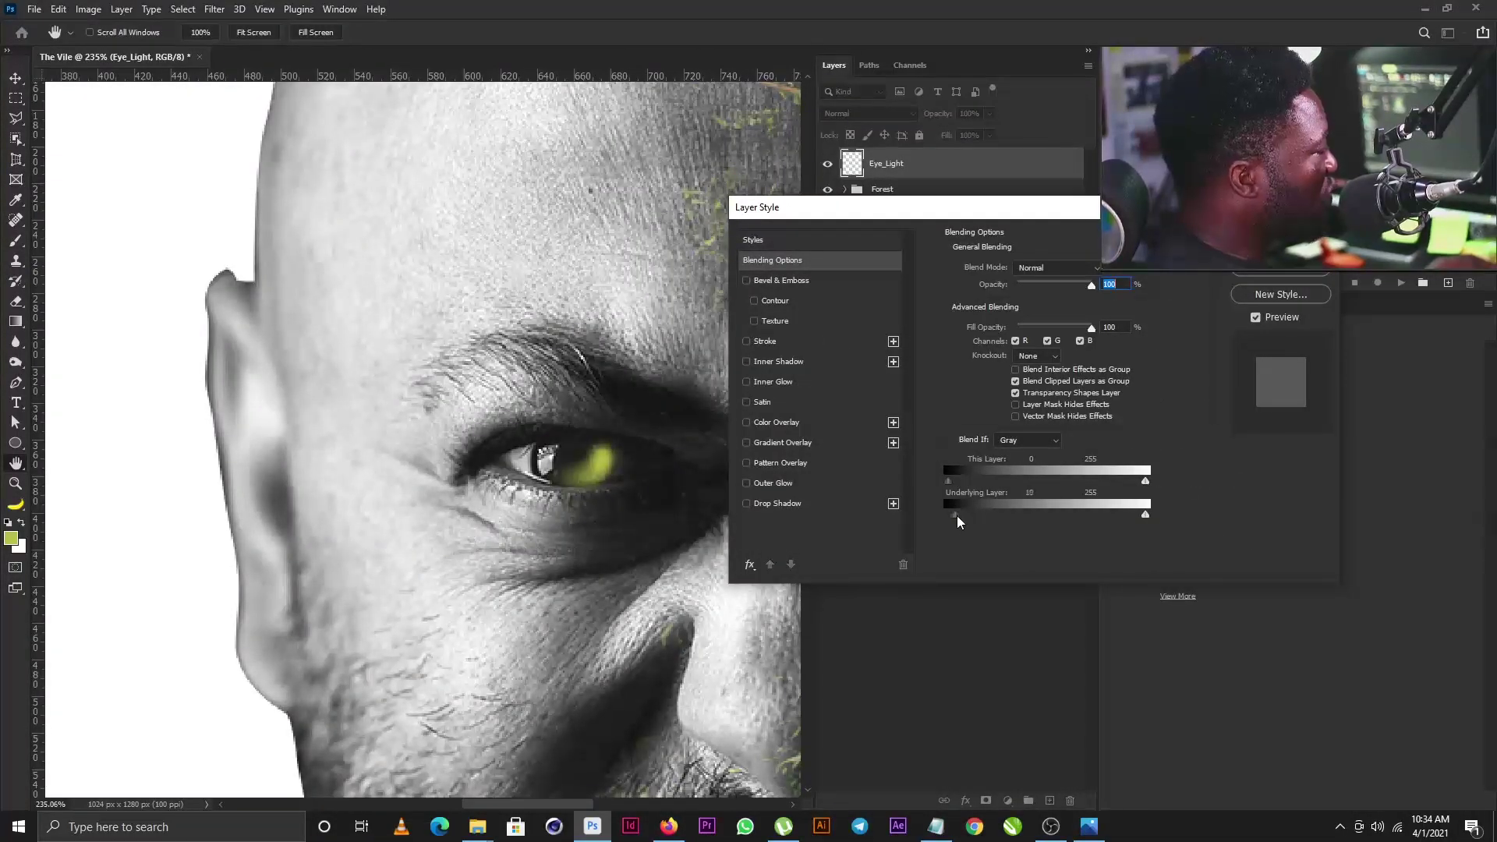
mouse_move(957, 516)
mouse_down()
mouse_move(1007, 517)
mouse_move(984, 518)
mouse_up()
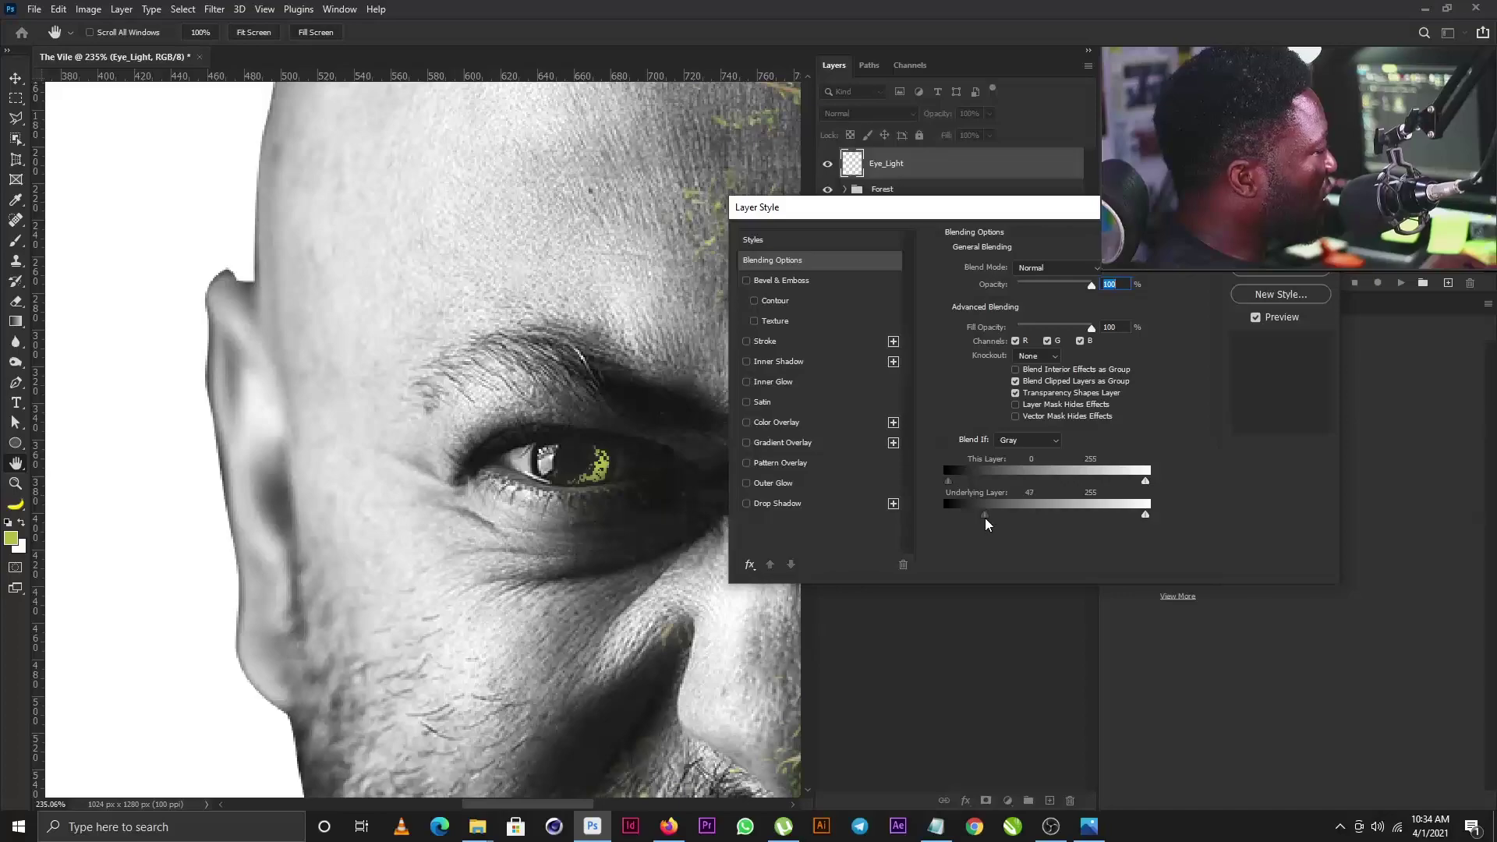
alt+click(984, 515)
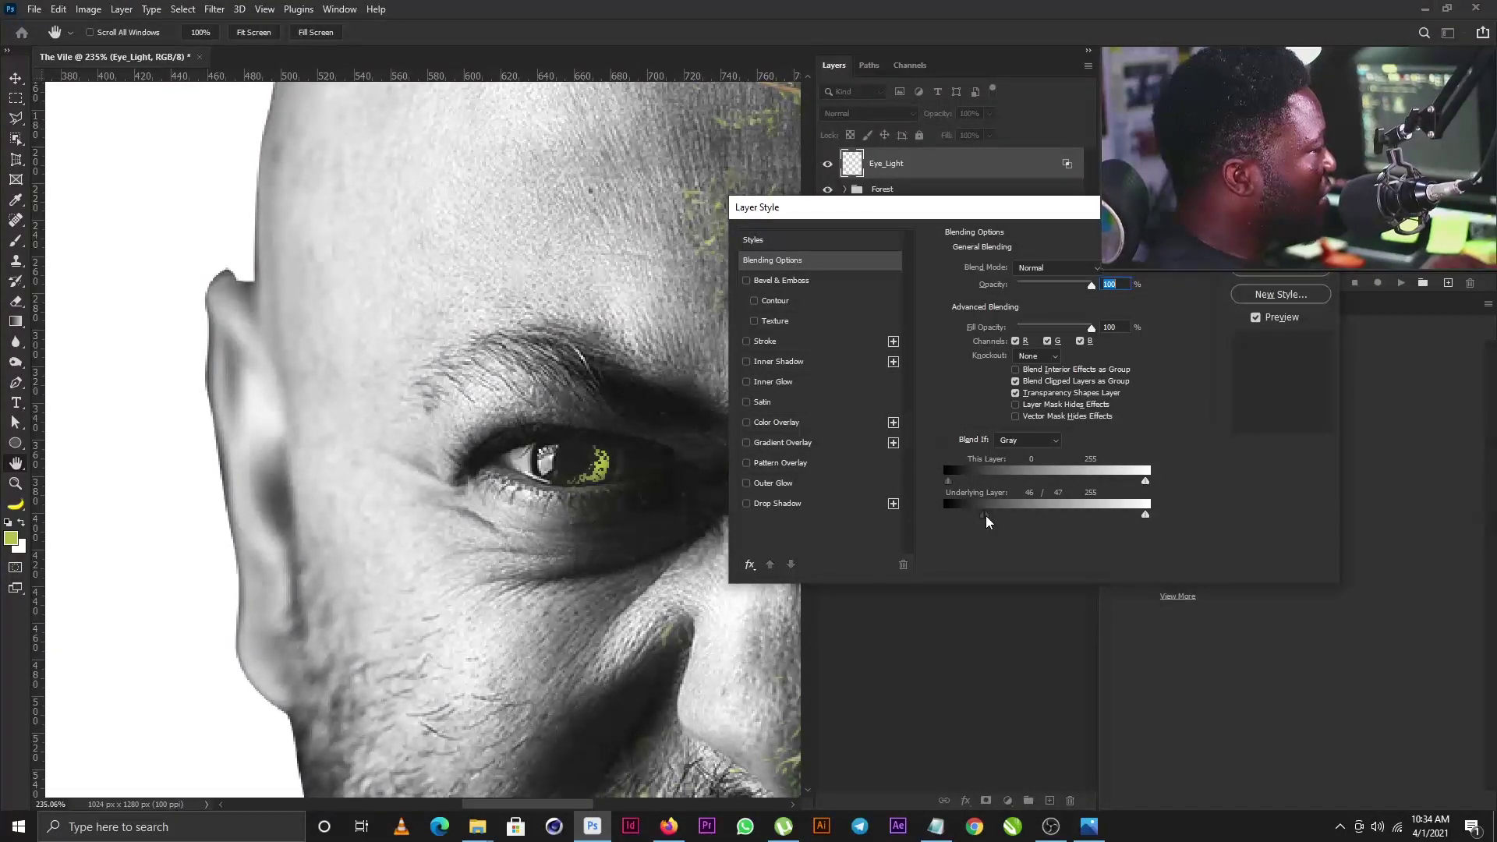
mouse_move(986, 516)
mouse_down()
mouse_move(1062, 513)
mouse_move(952, 517)
mouse_move(977, 517)
mouse_up()
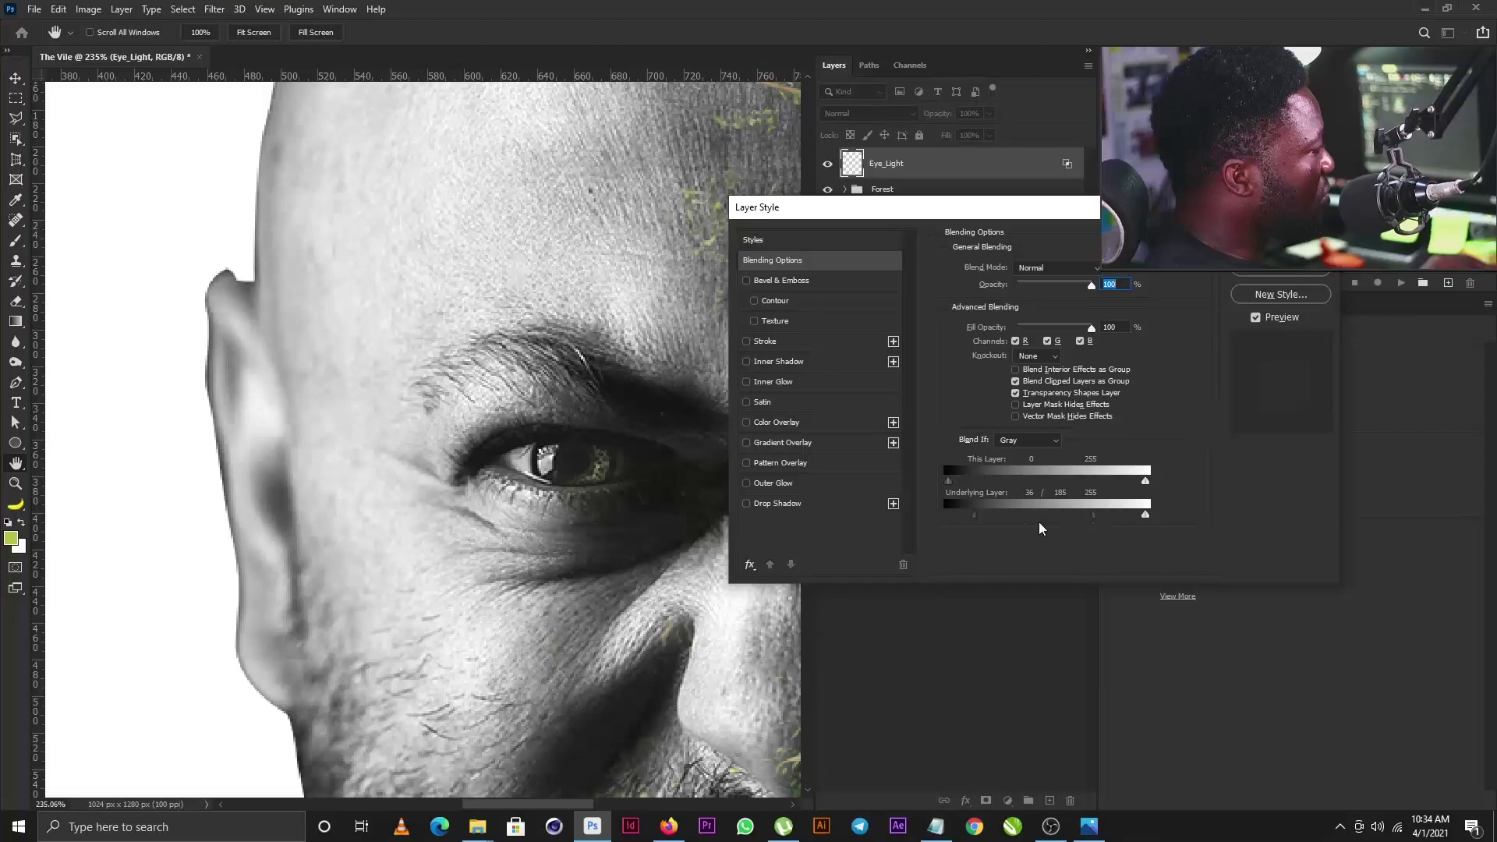
drag(970, 516, 965, 516)
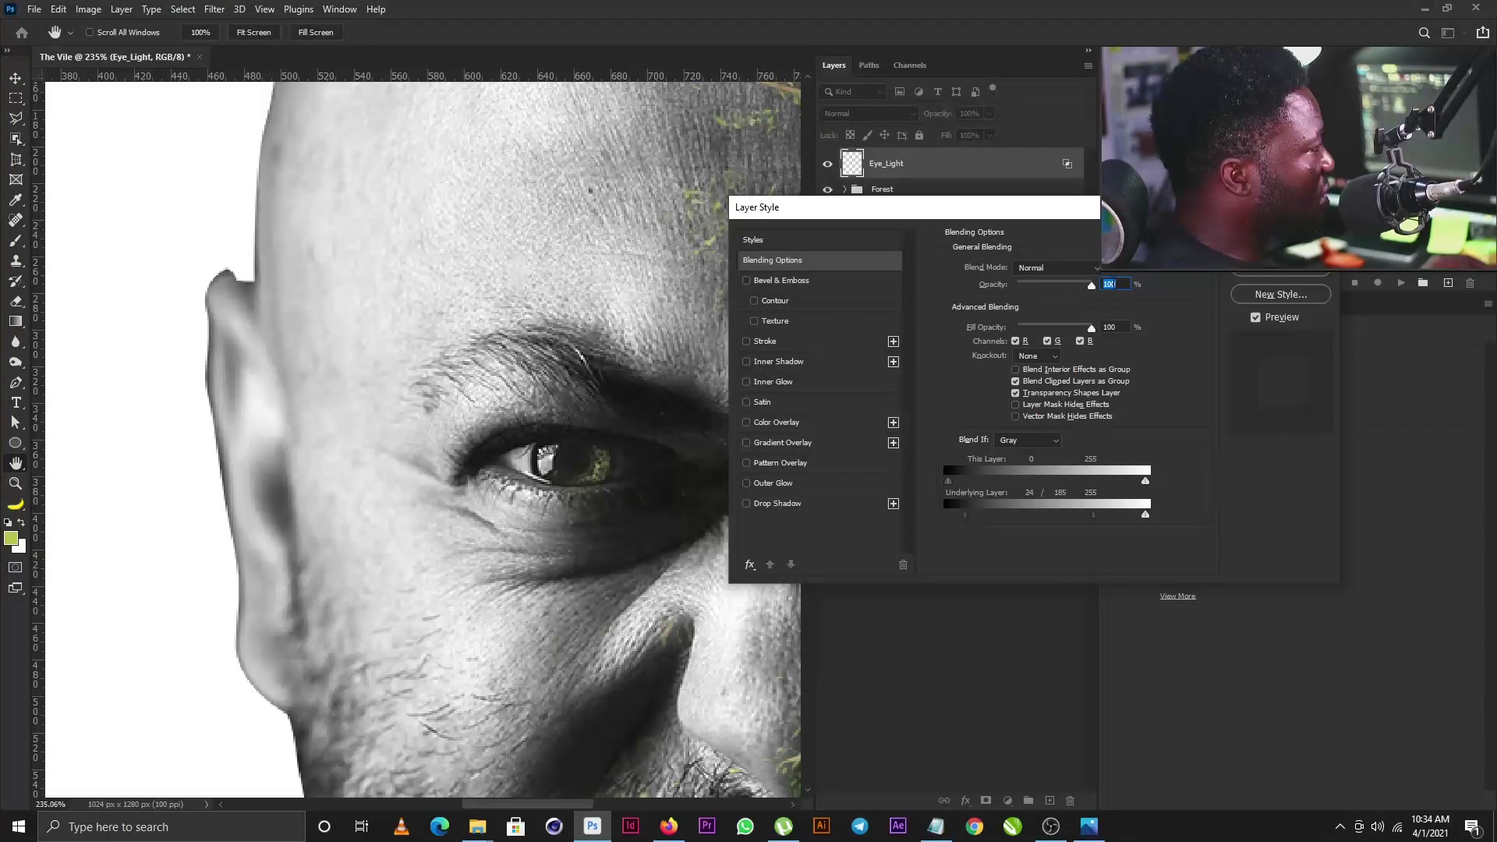
drag(1091, 286, 1052, 291)
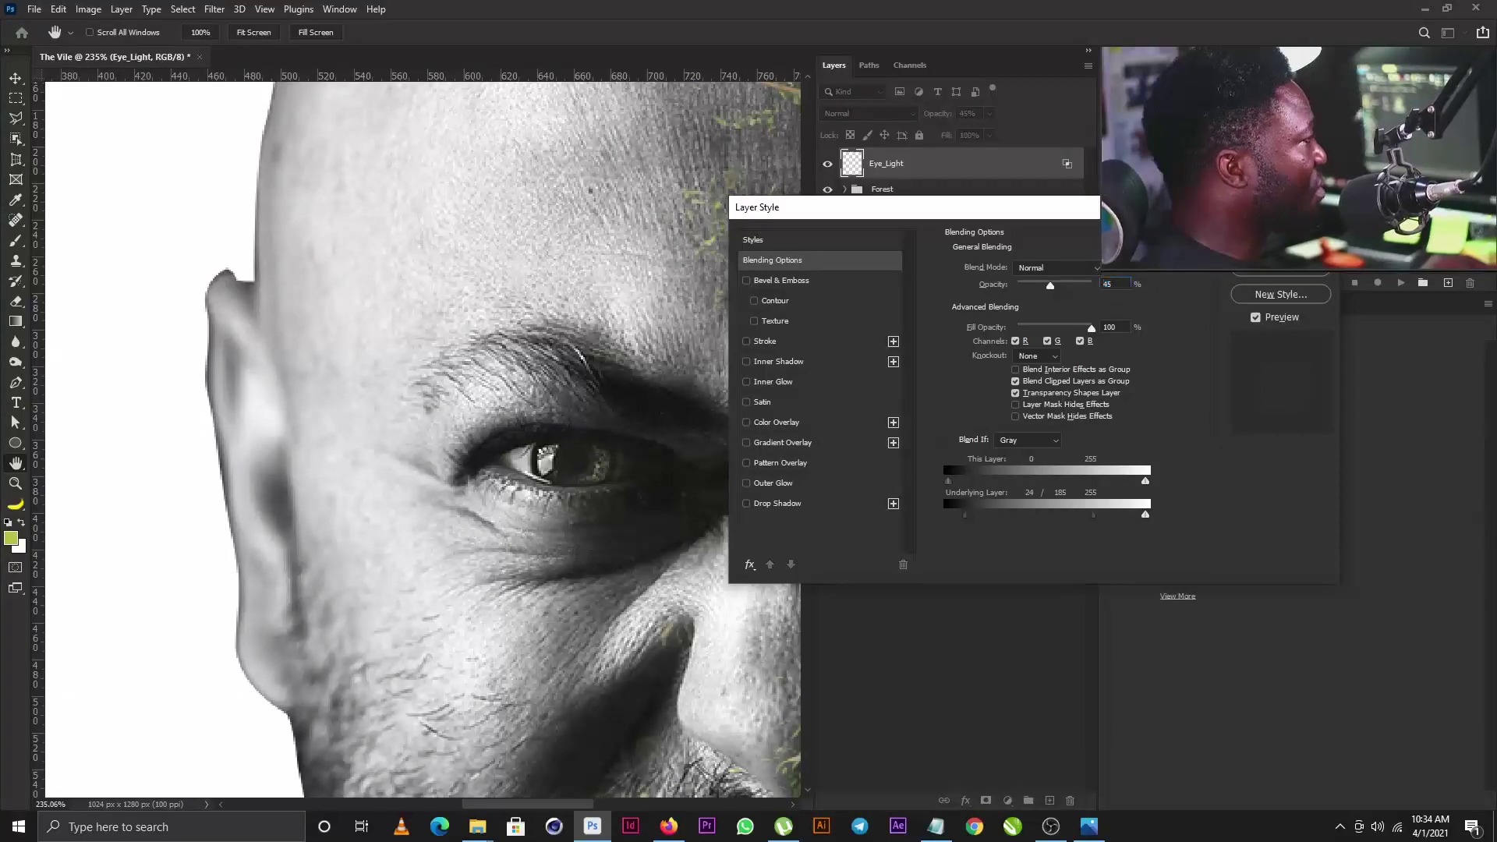
key(Return)
key(ctrl+minus)
key(ctrl+minus)
key(ctrl+minus)
key(ctrl+minus)
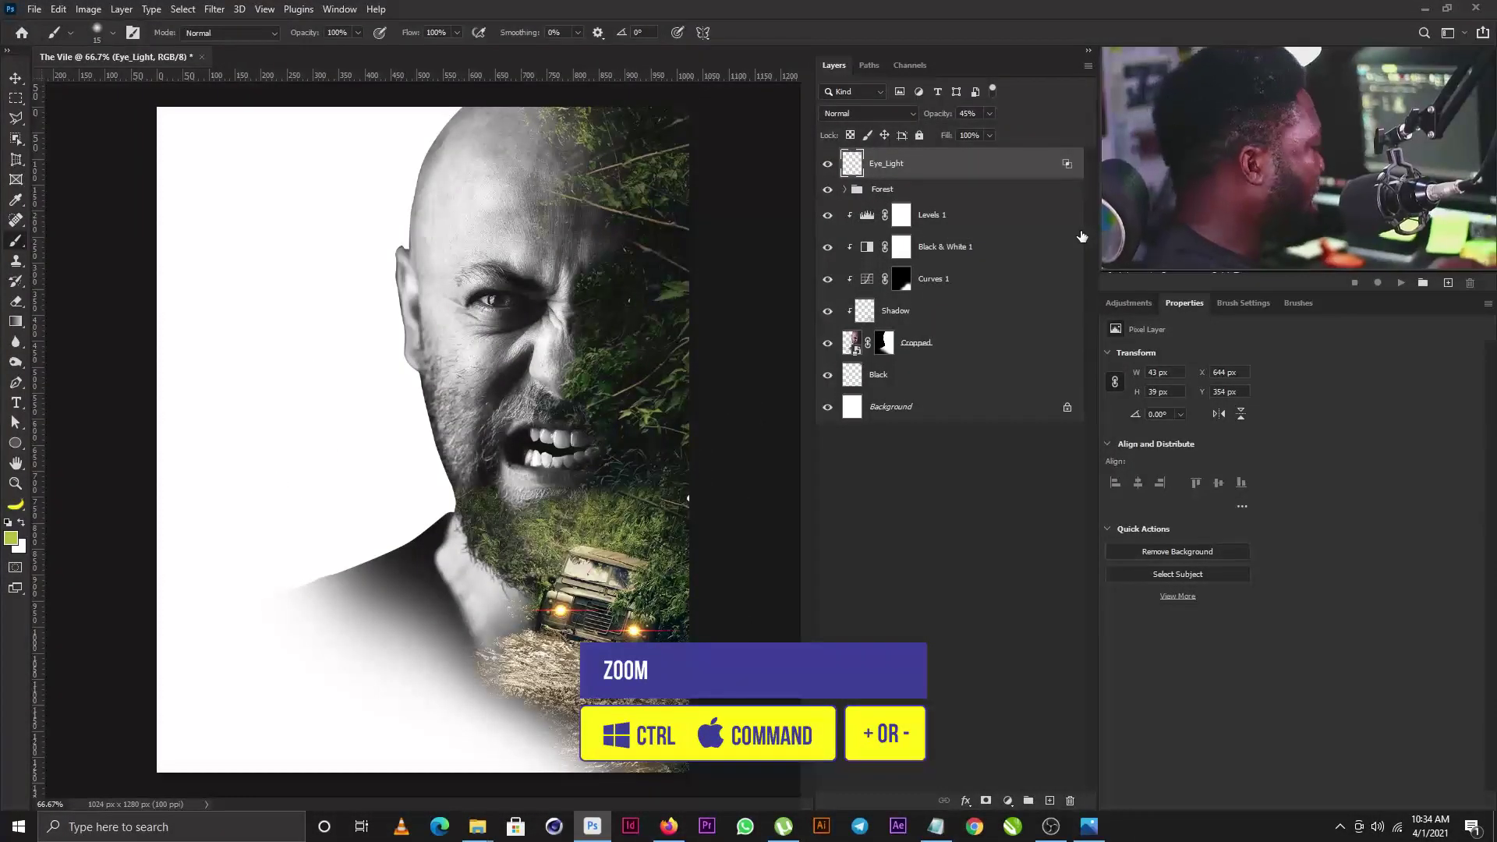
Stamp all visible layers into a new top layer and open it in the Camera Raw Filter
key(v)
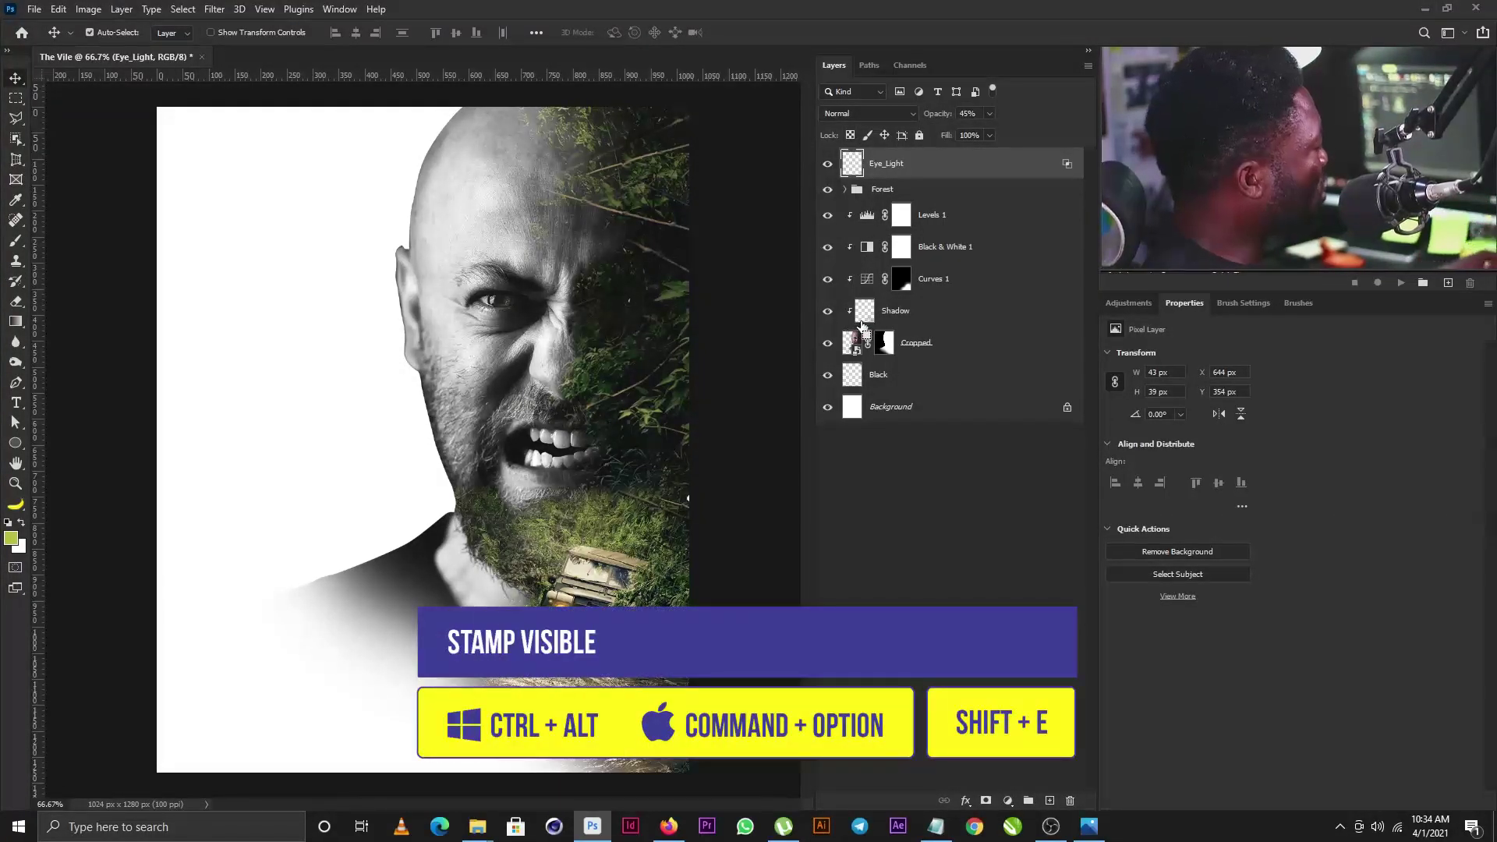
key(ctrl+alt+shift+e)
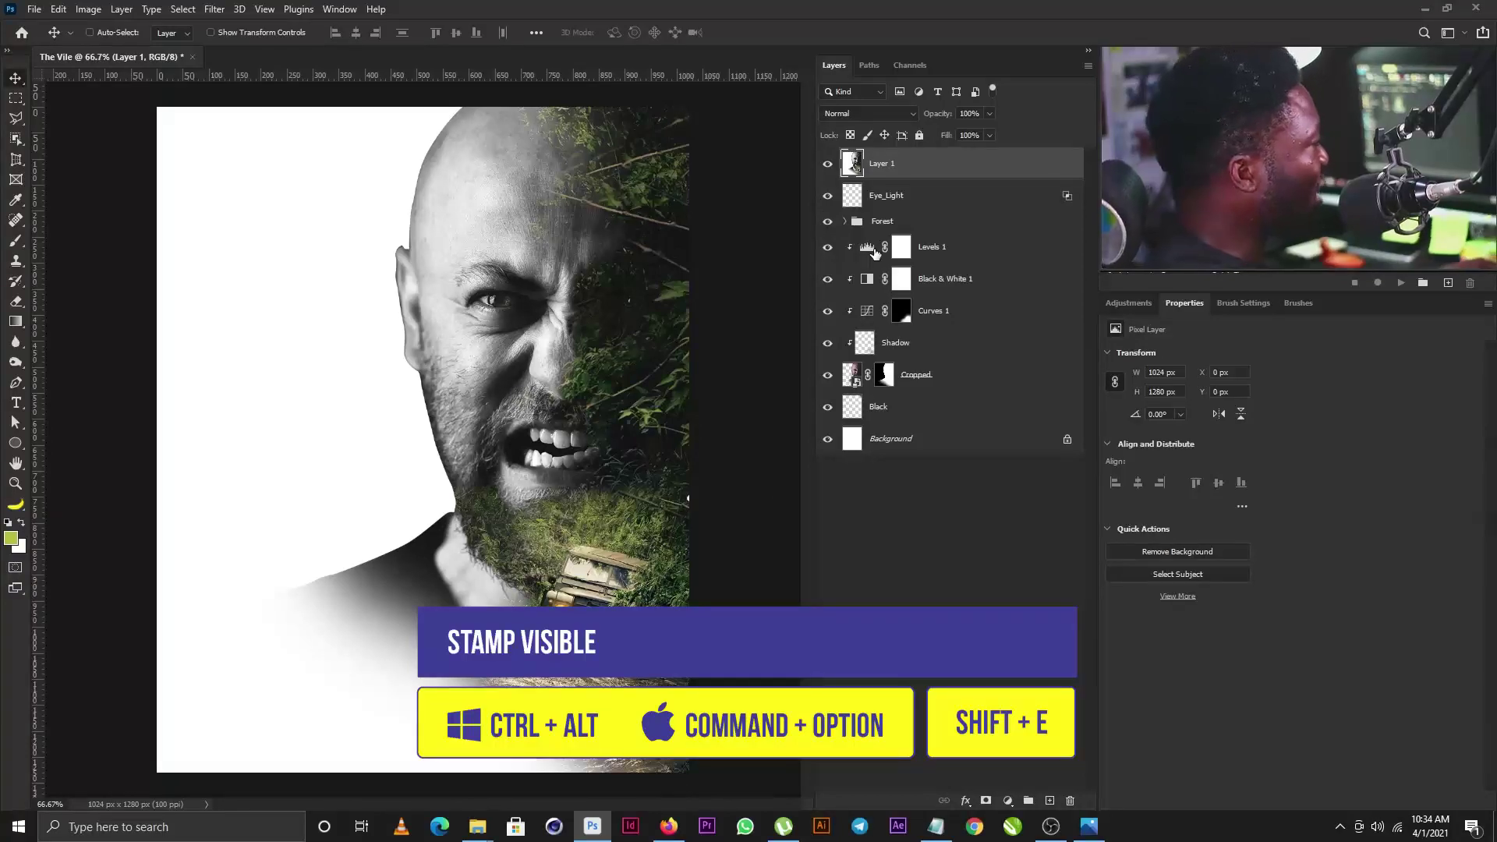
click(215, 10)
click(262, 102)
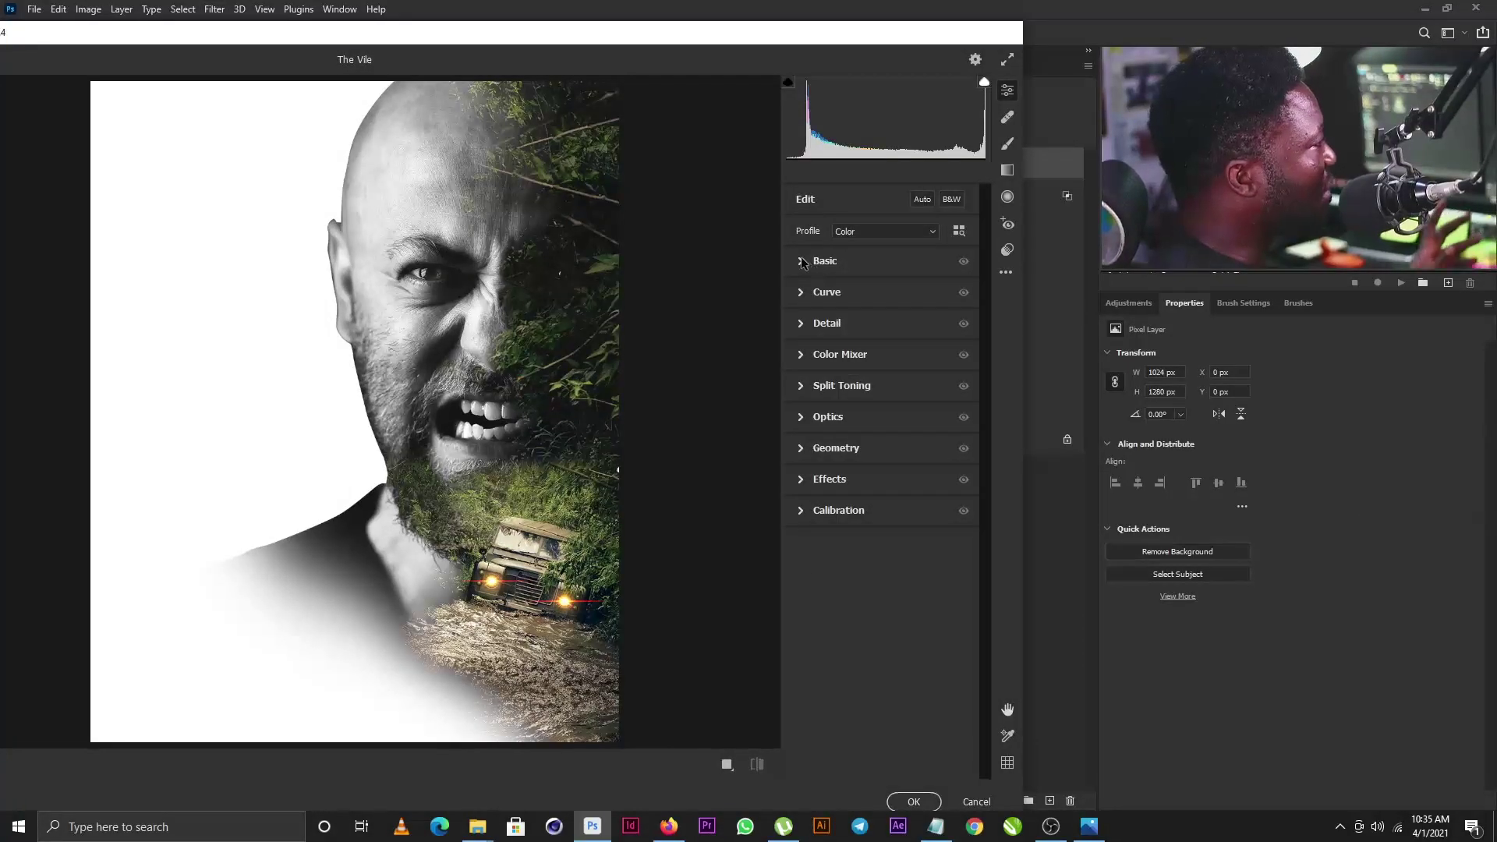
In the Basic adjustments, set Exposure to +0.35, Contrast to -4, Highlights to -40 and Shadows to -14
click(802, 262)
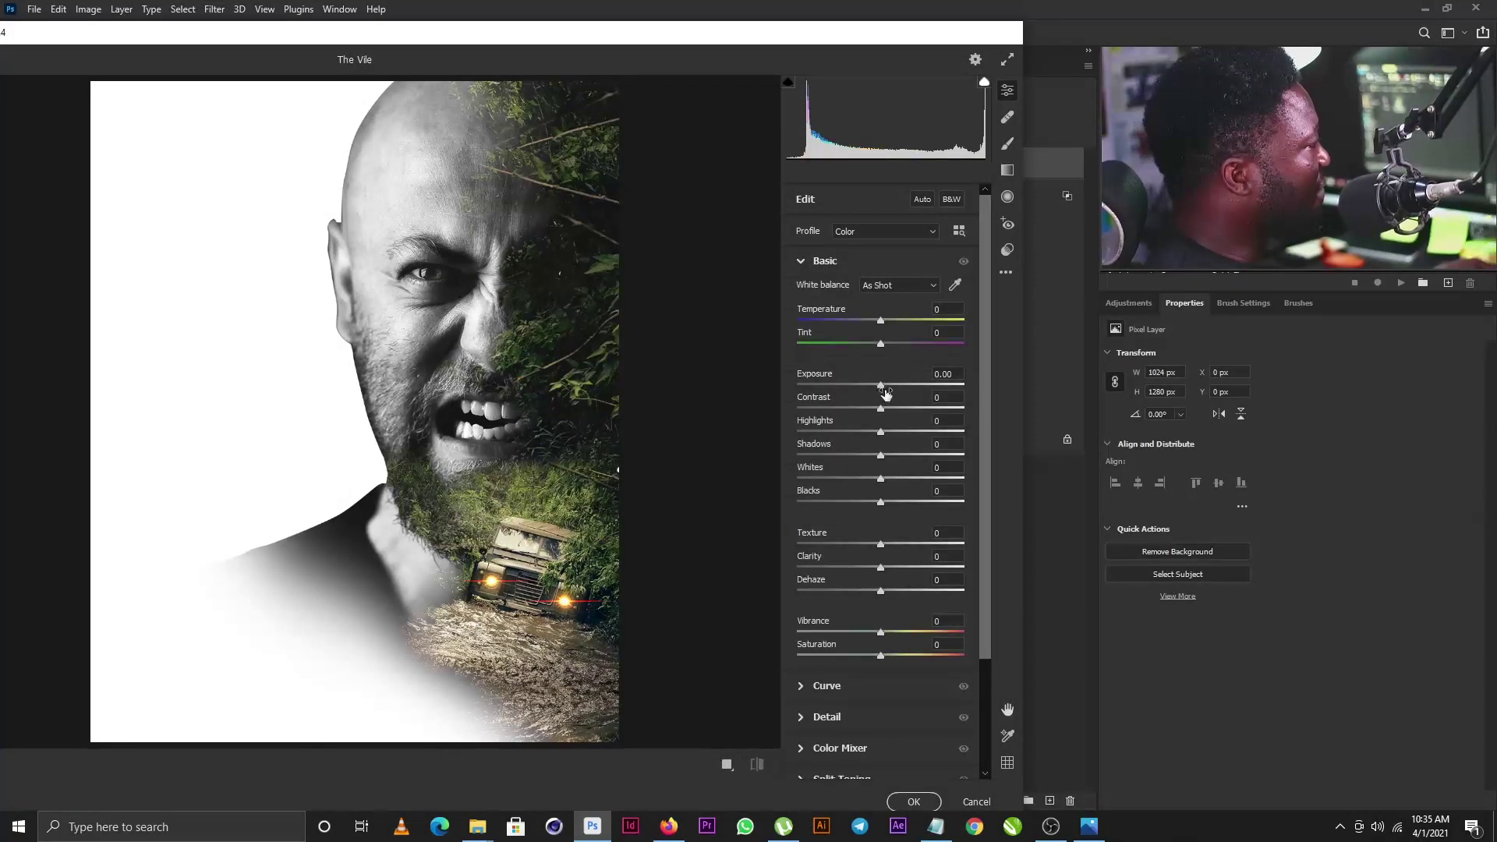
drag(882, 386, 888, 386)
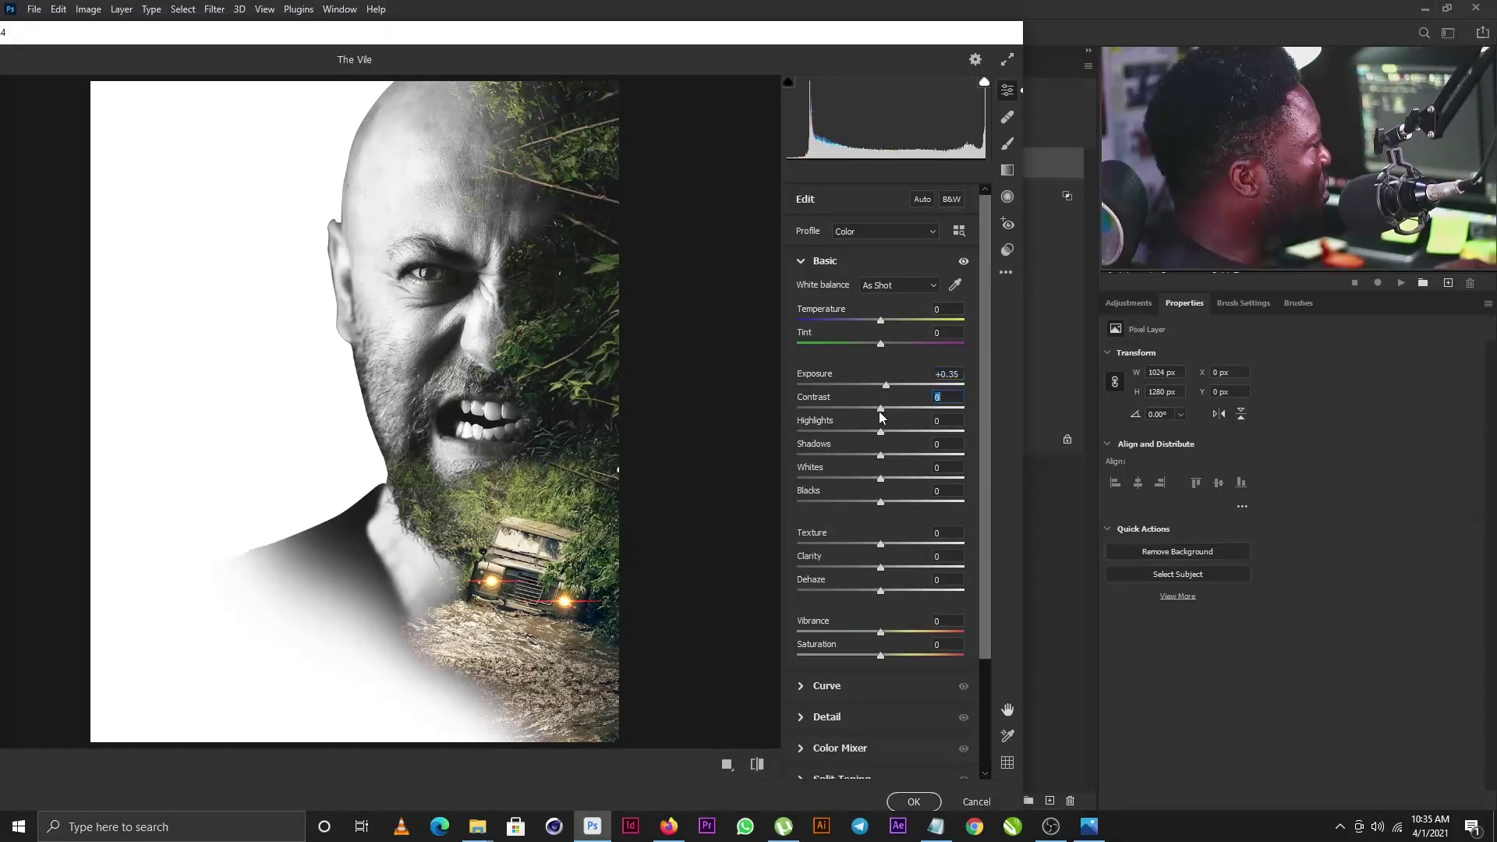
drag(880, 416, 846, 437)
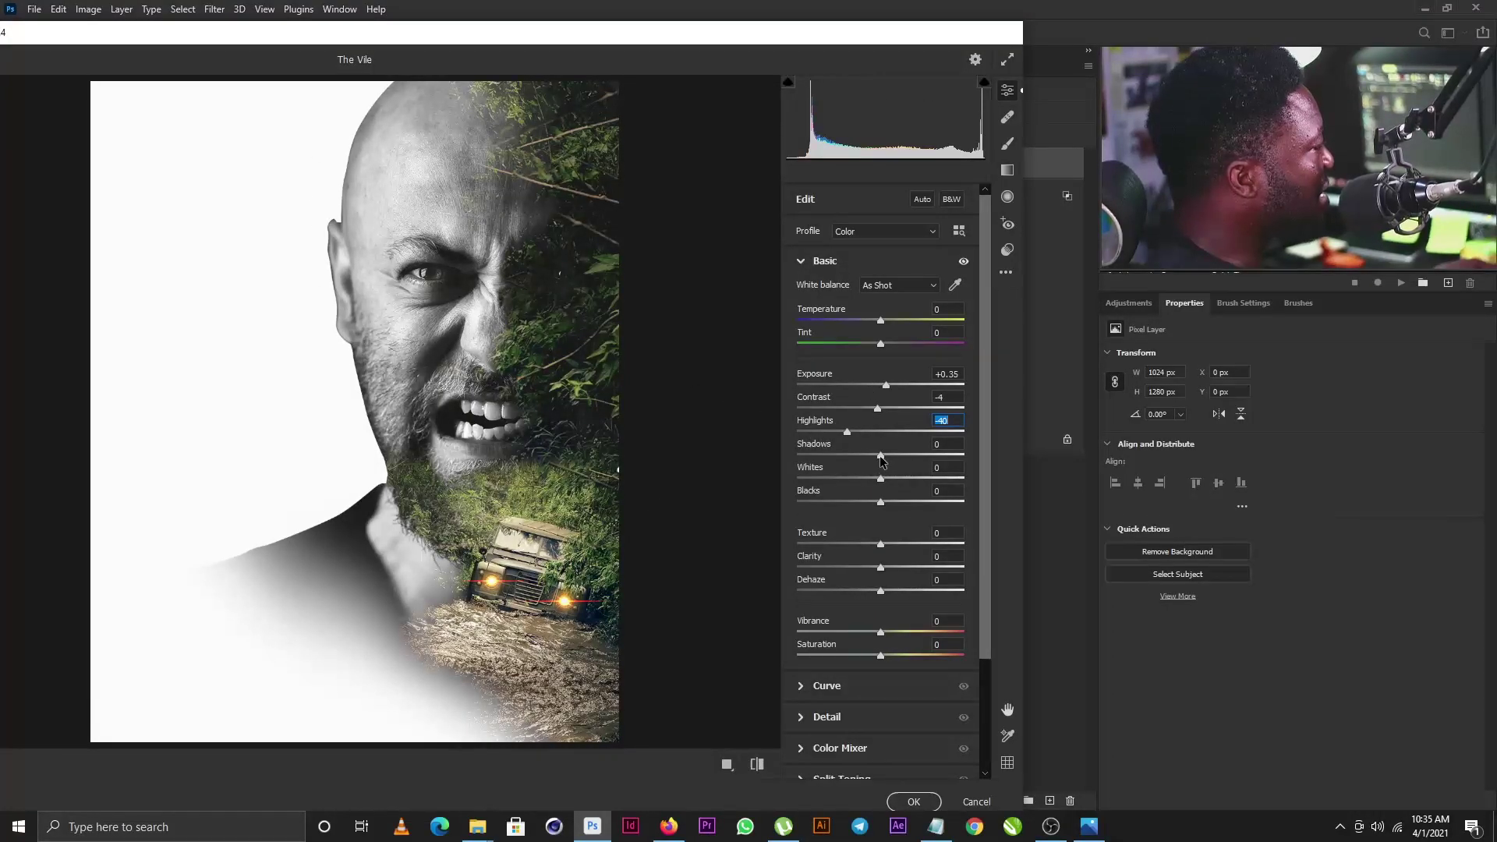
mouse_move(880, 460)
mouse_down()
mouse_move(855, 460)
mouse_move(870, 461)
mouse_up()
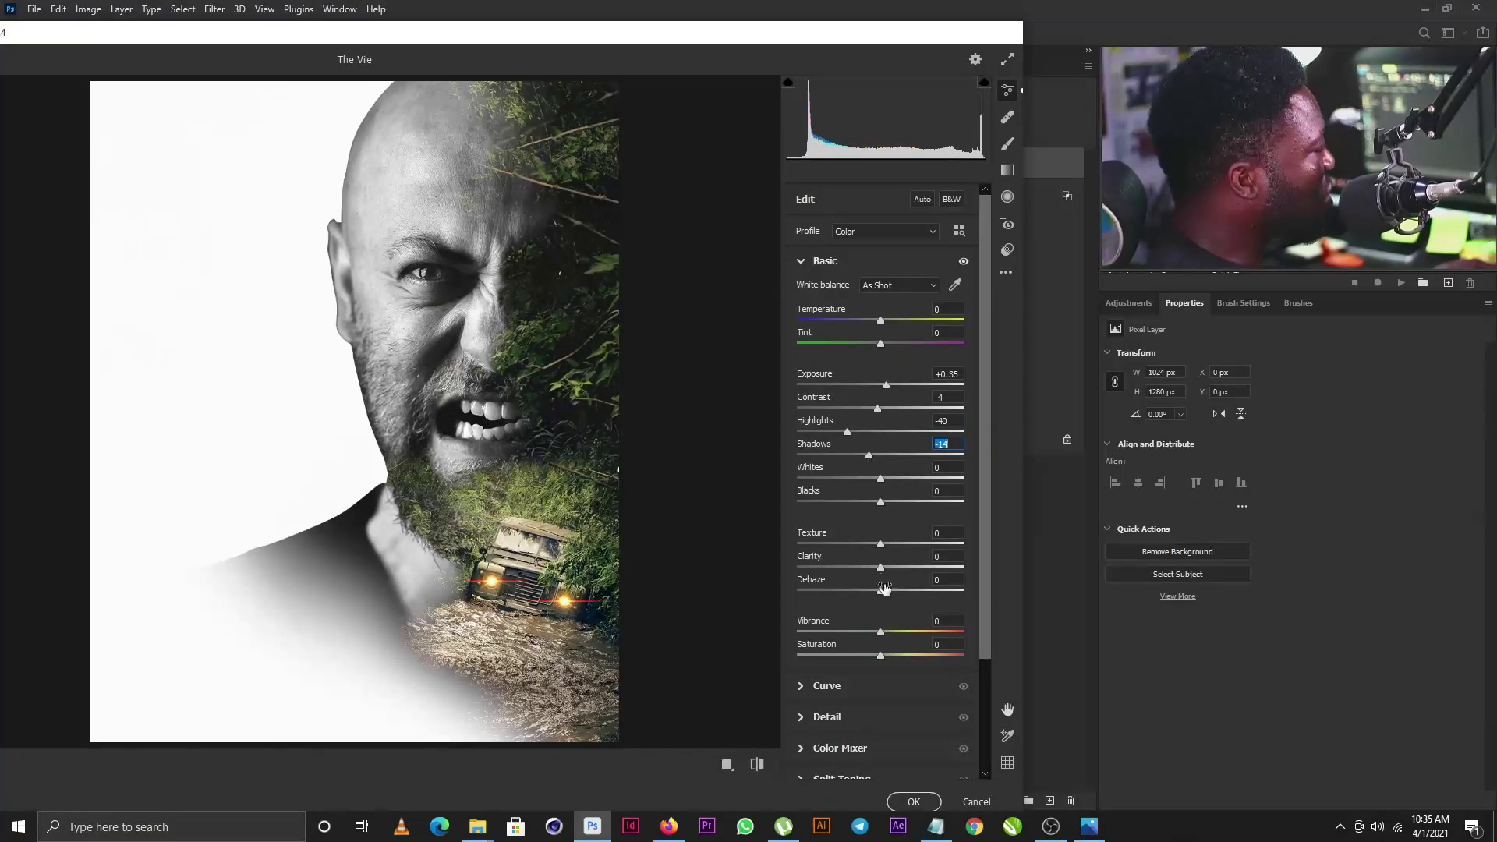
Set Texture to +33 and Clarity to +18, and reduce Vibrance to -27
drag(880, 546, 905, 547)
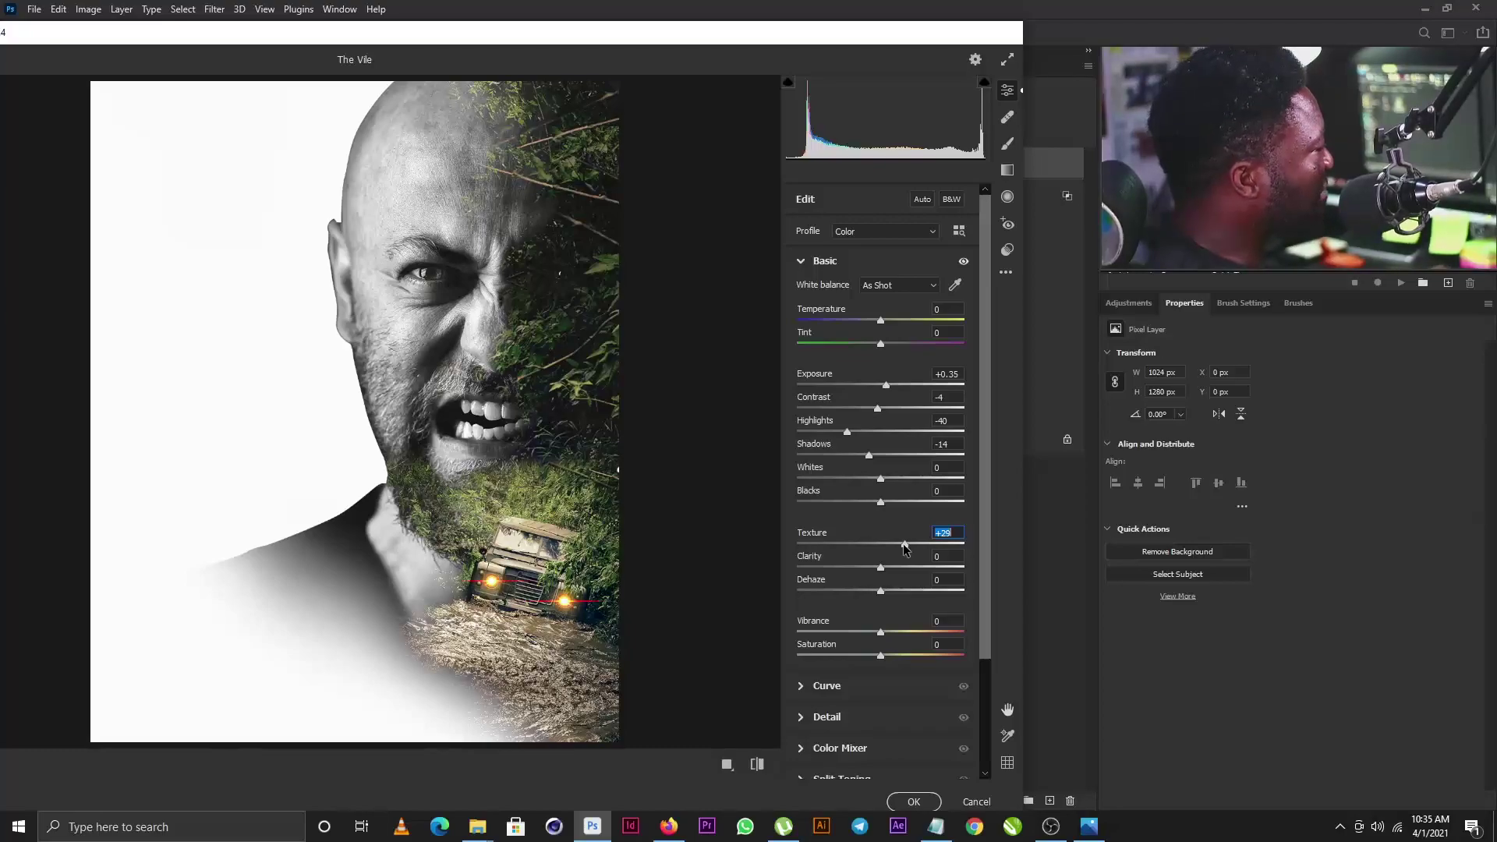
drag(906, 548, 906, 552)
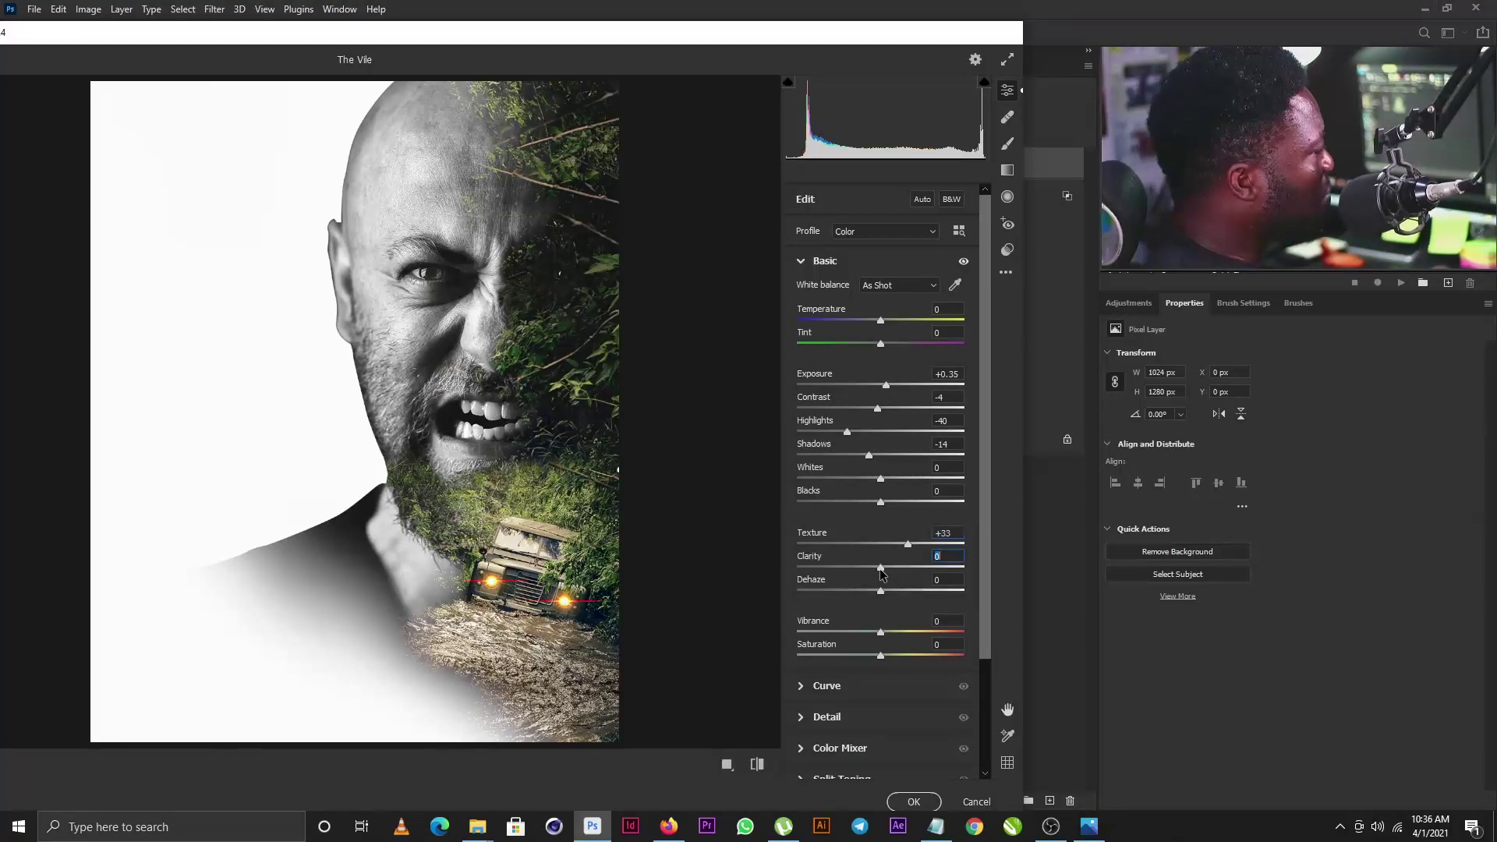
drag(882, 568, 907, 570)
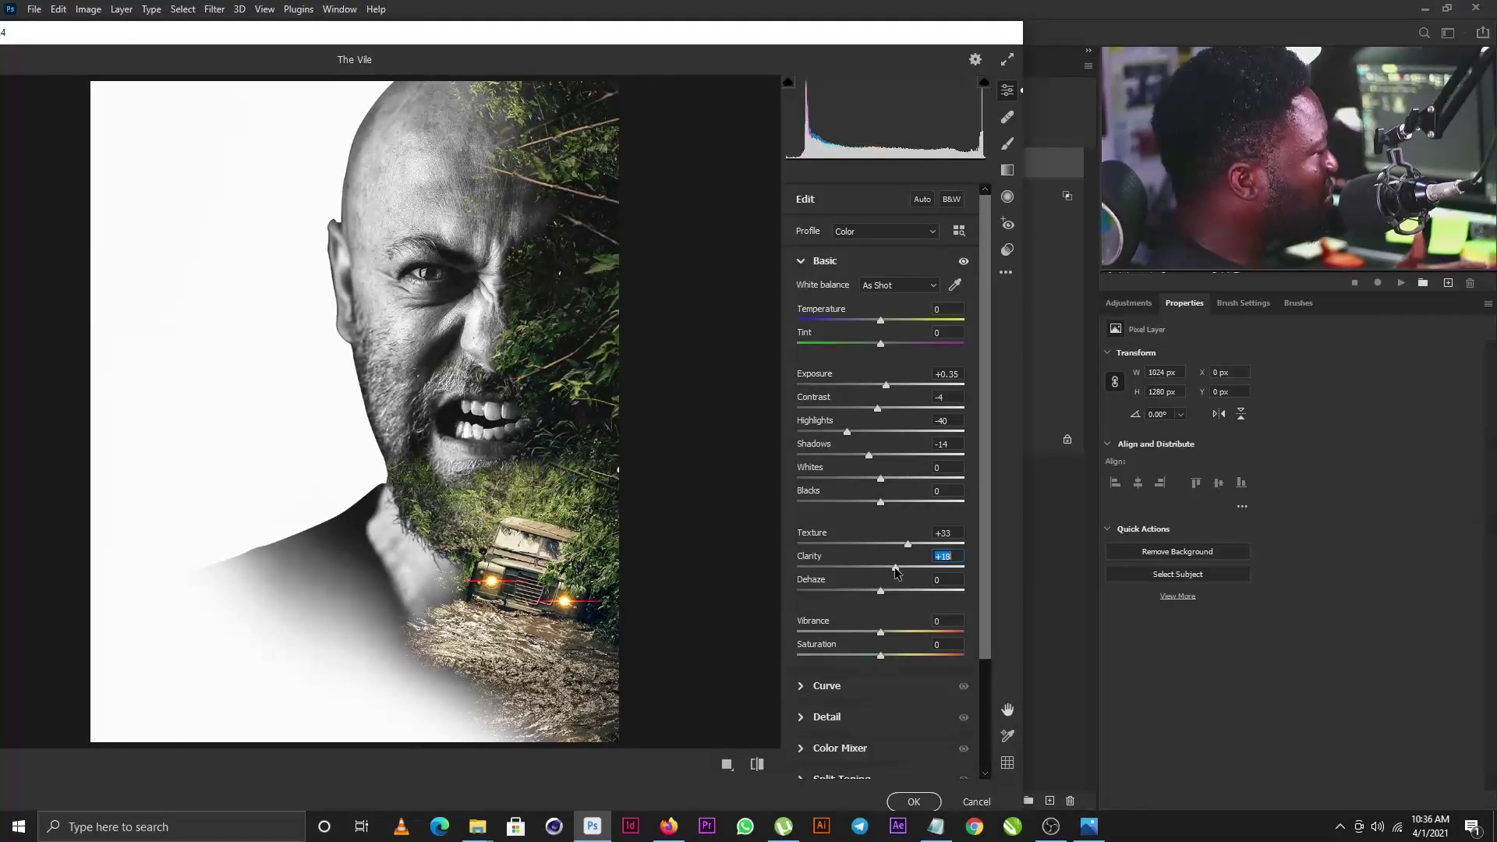
scroll(989, 581, down, 1)
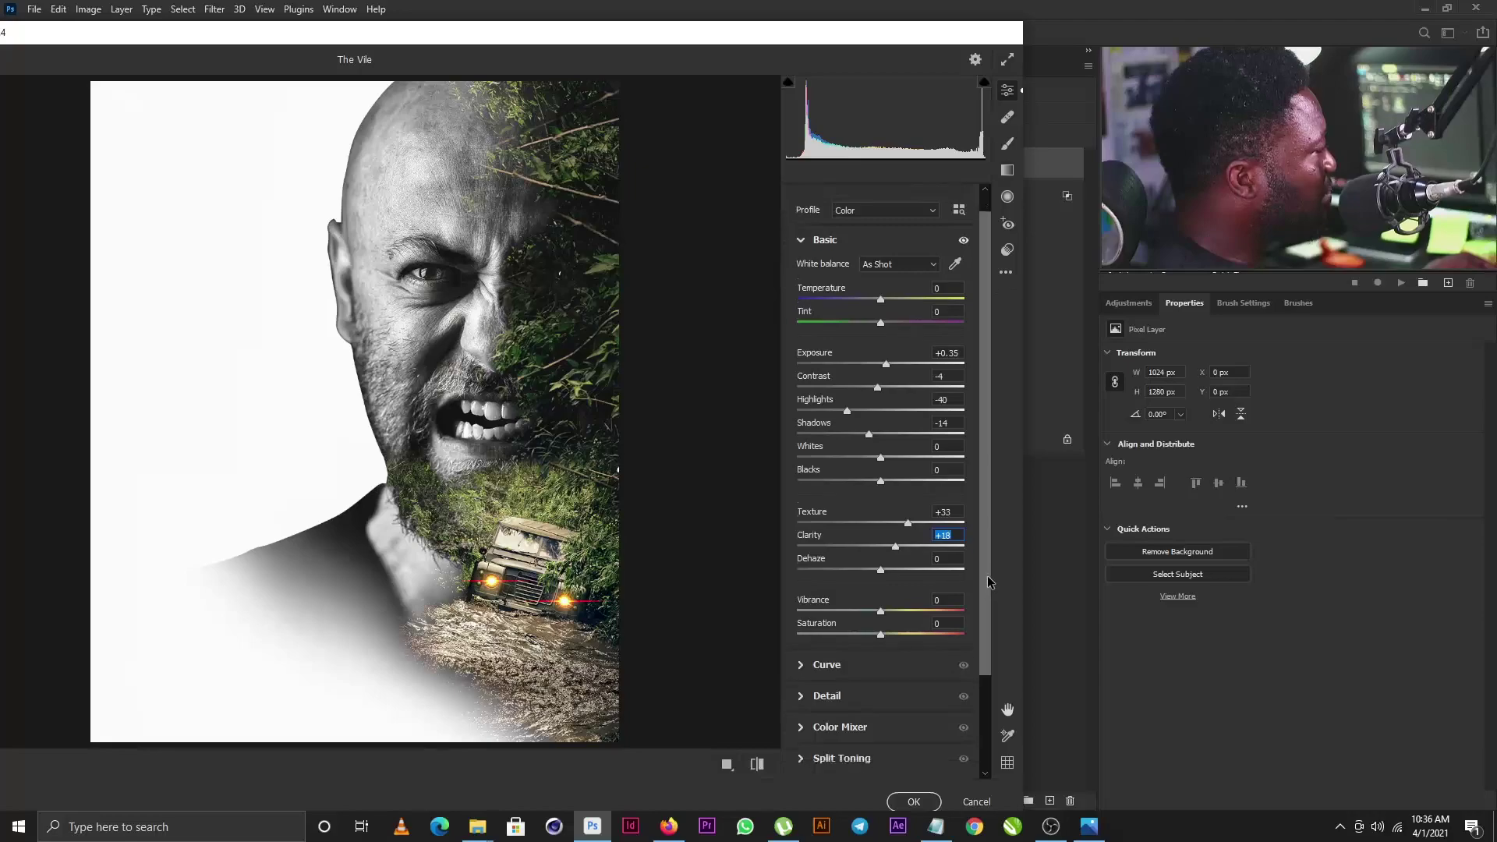
scroll(988, 581, down, 2)
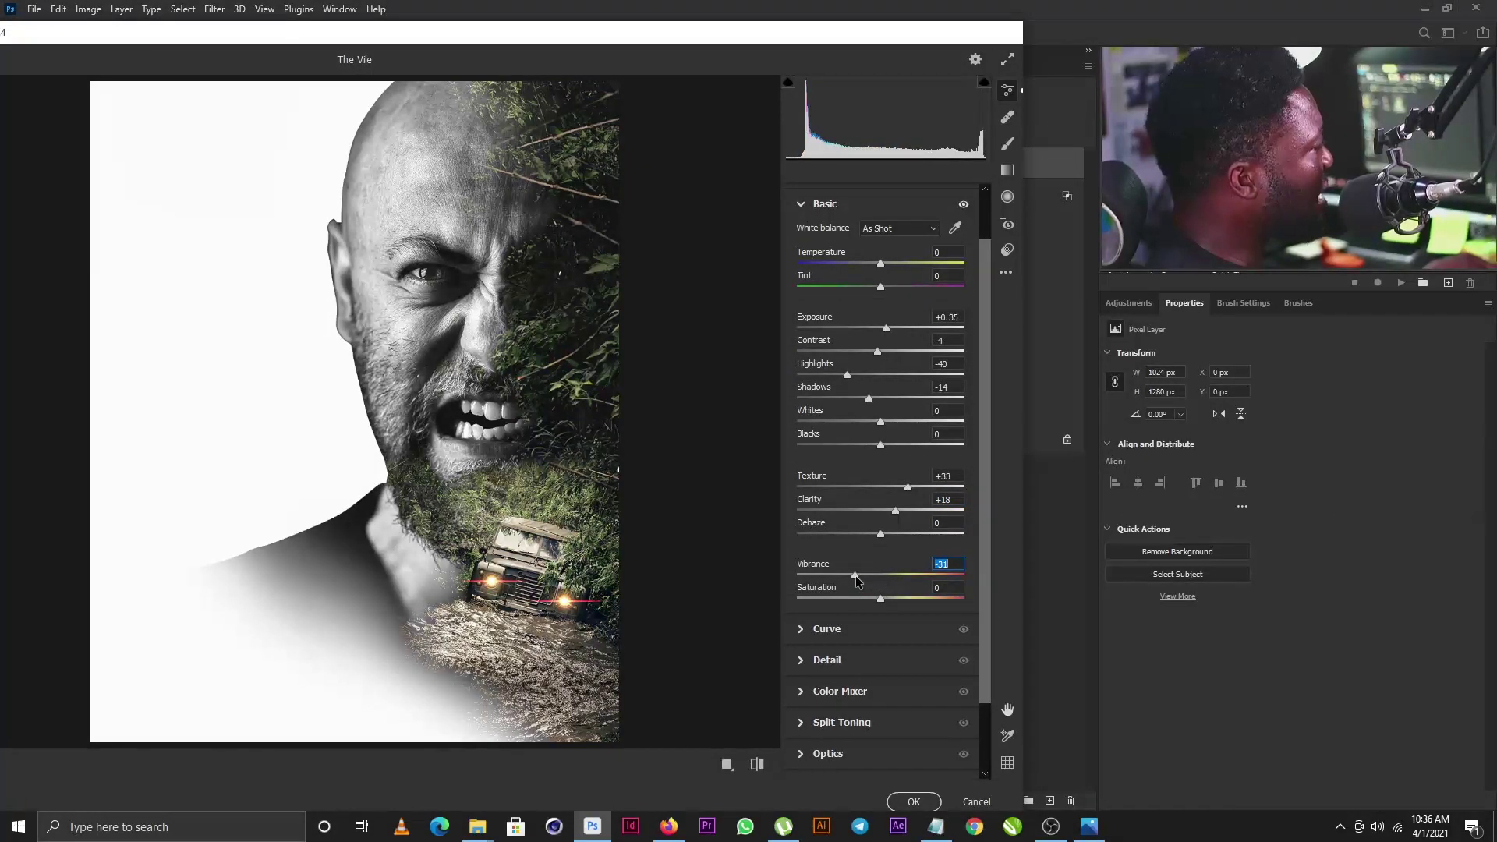
drag(854, 575, 858, 576)
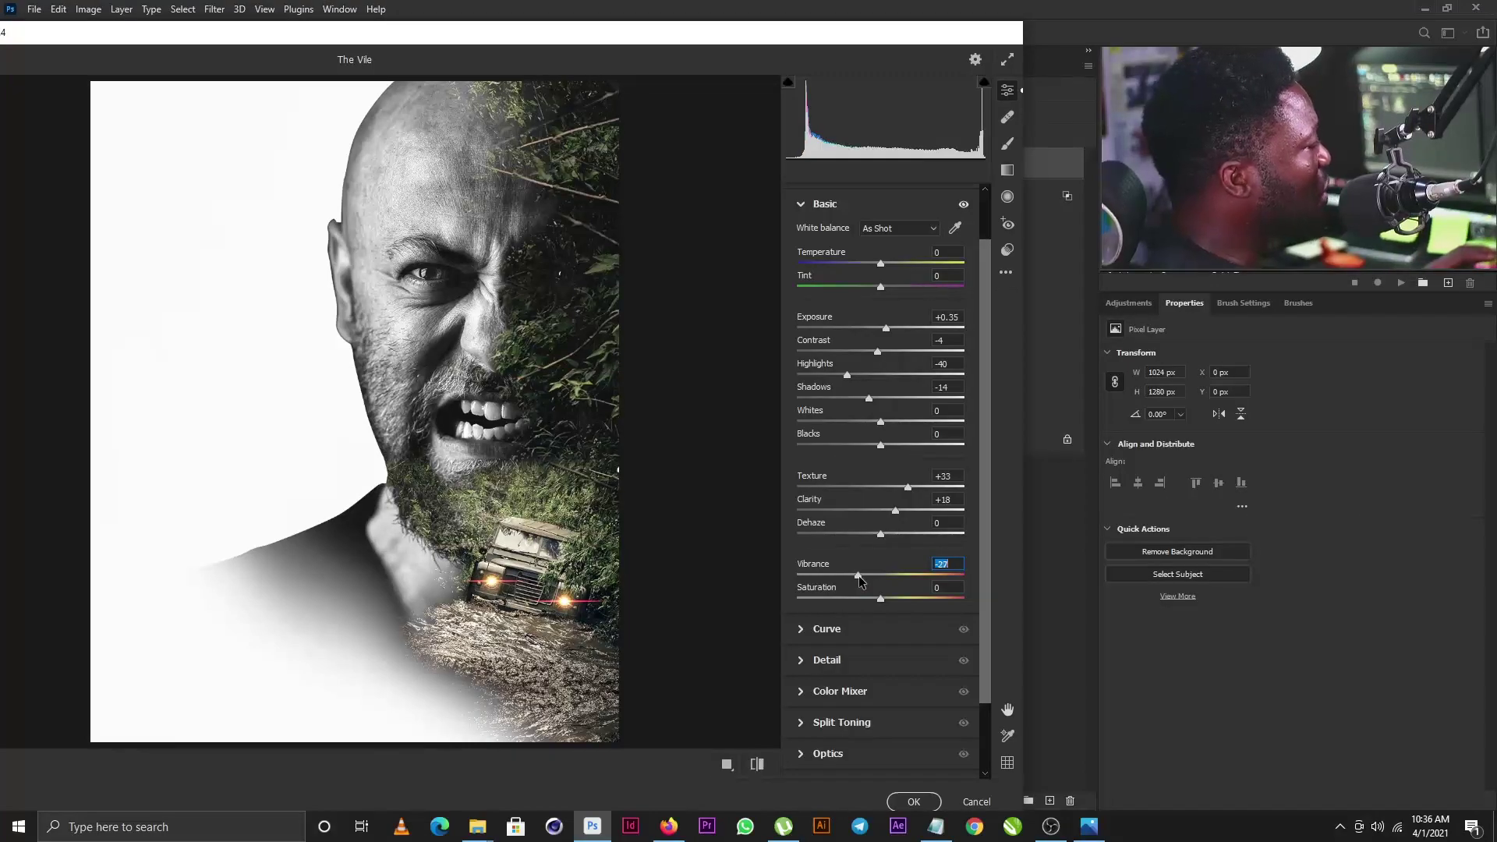
scroll(985, 643, down, 1)
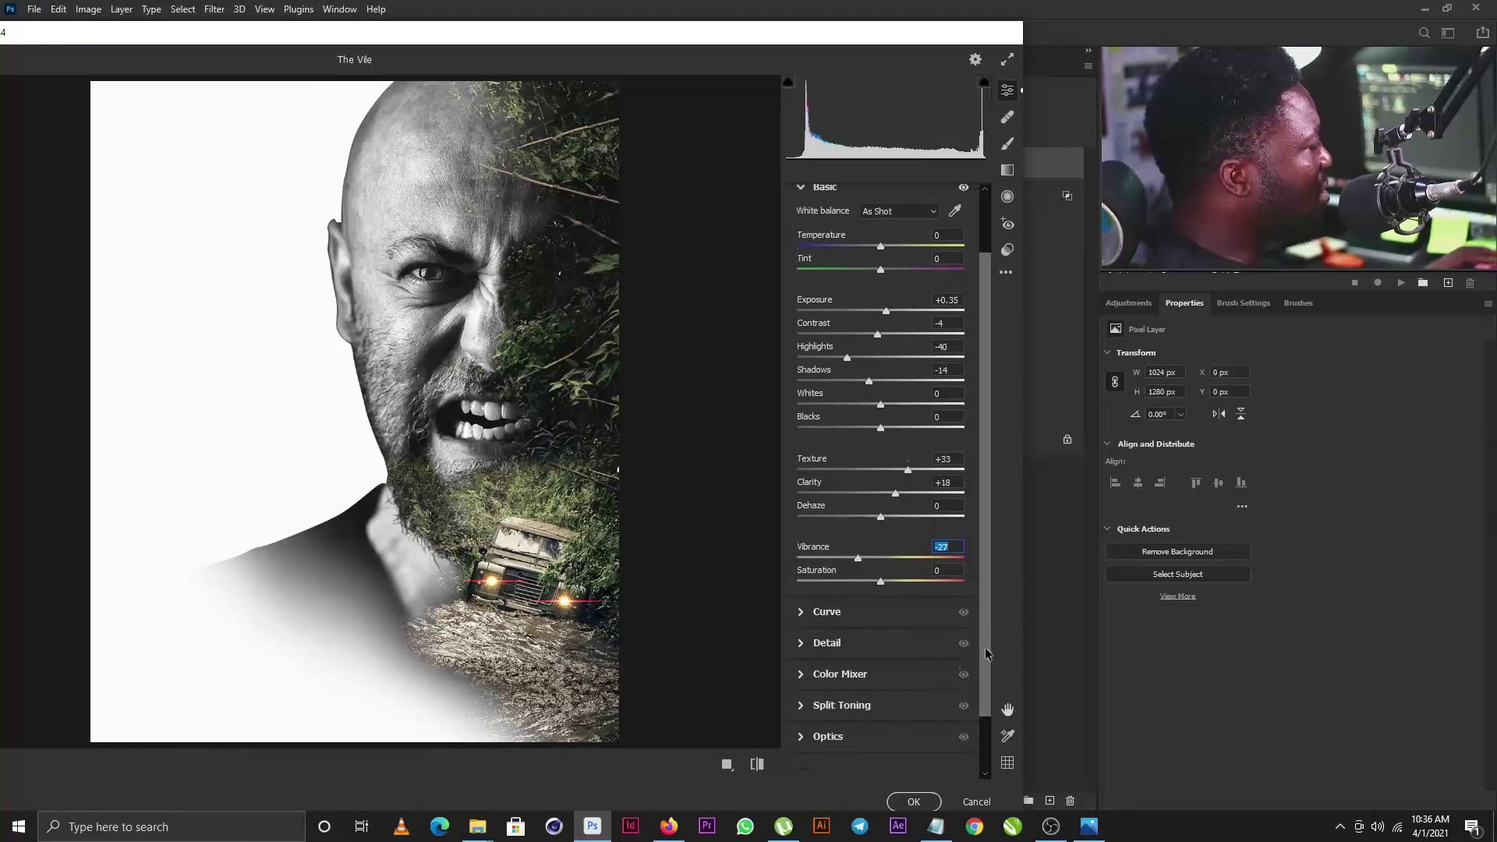
Shape the point curve into a gentle S, with a shadow point at input 64, output 54 and a highlight point near 169, 168
click(805, 606)
drag(839, 520, 839, 527)
click(906, 456)
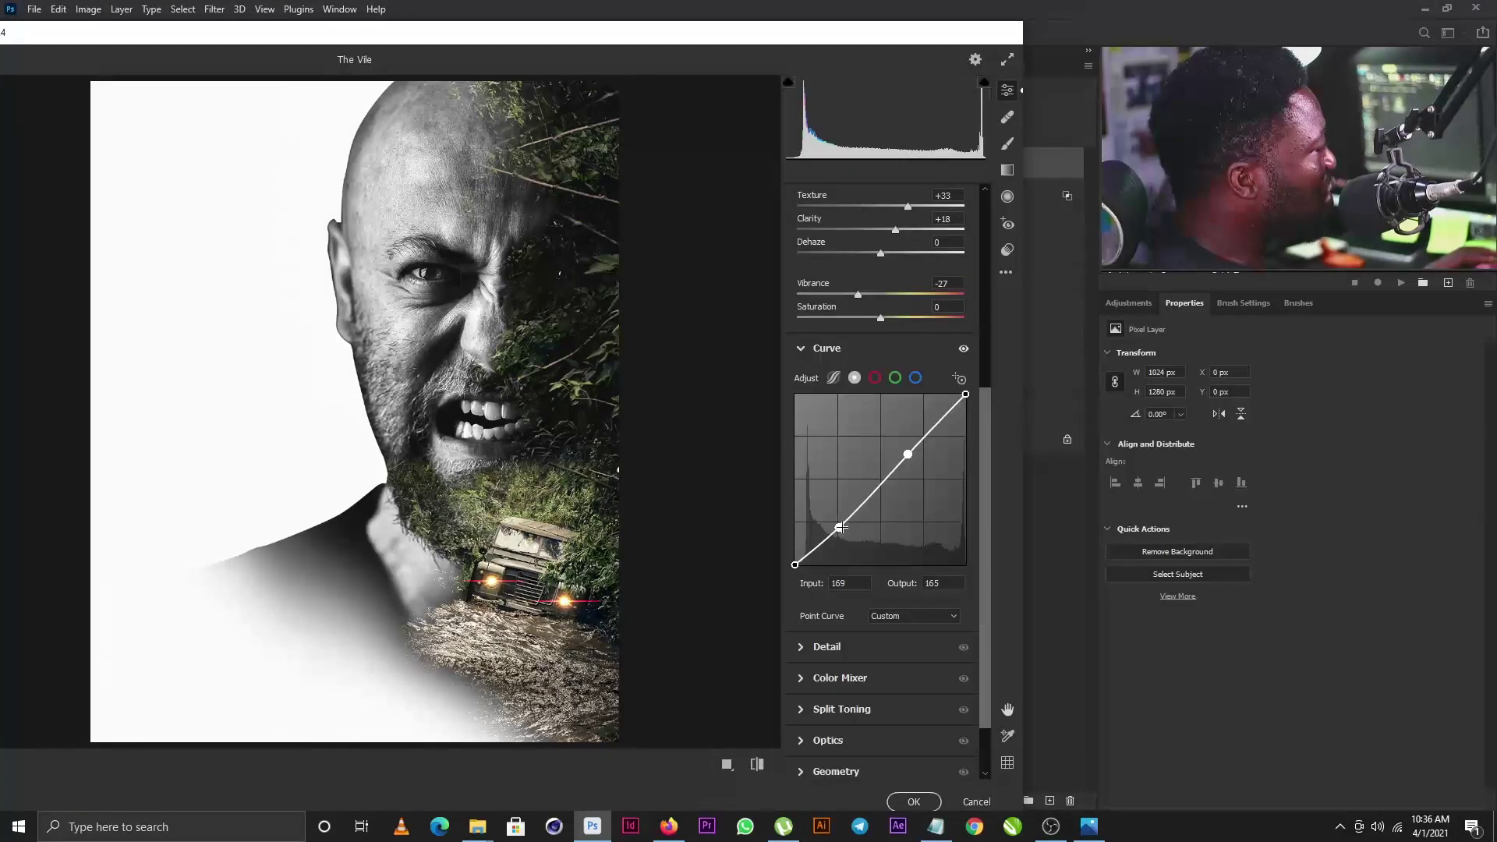
drag(905, 454, 904, 452)
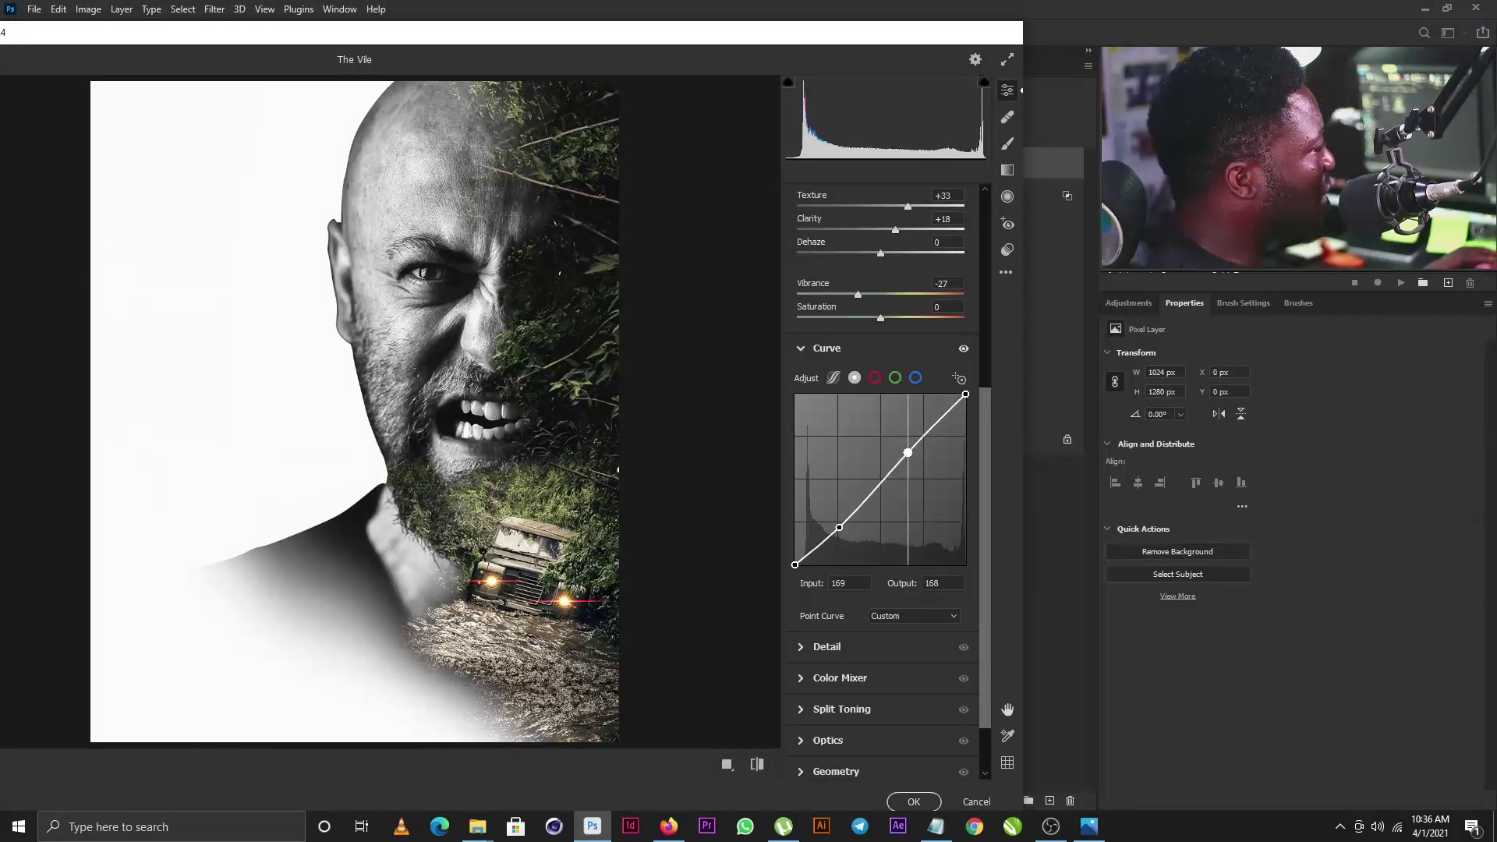
drag(839, 527, 837, 530)
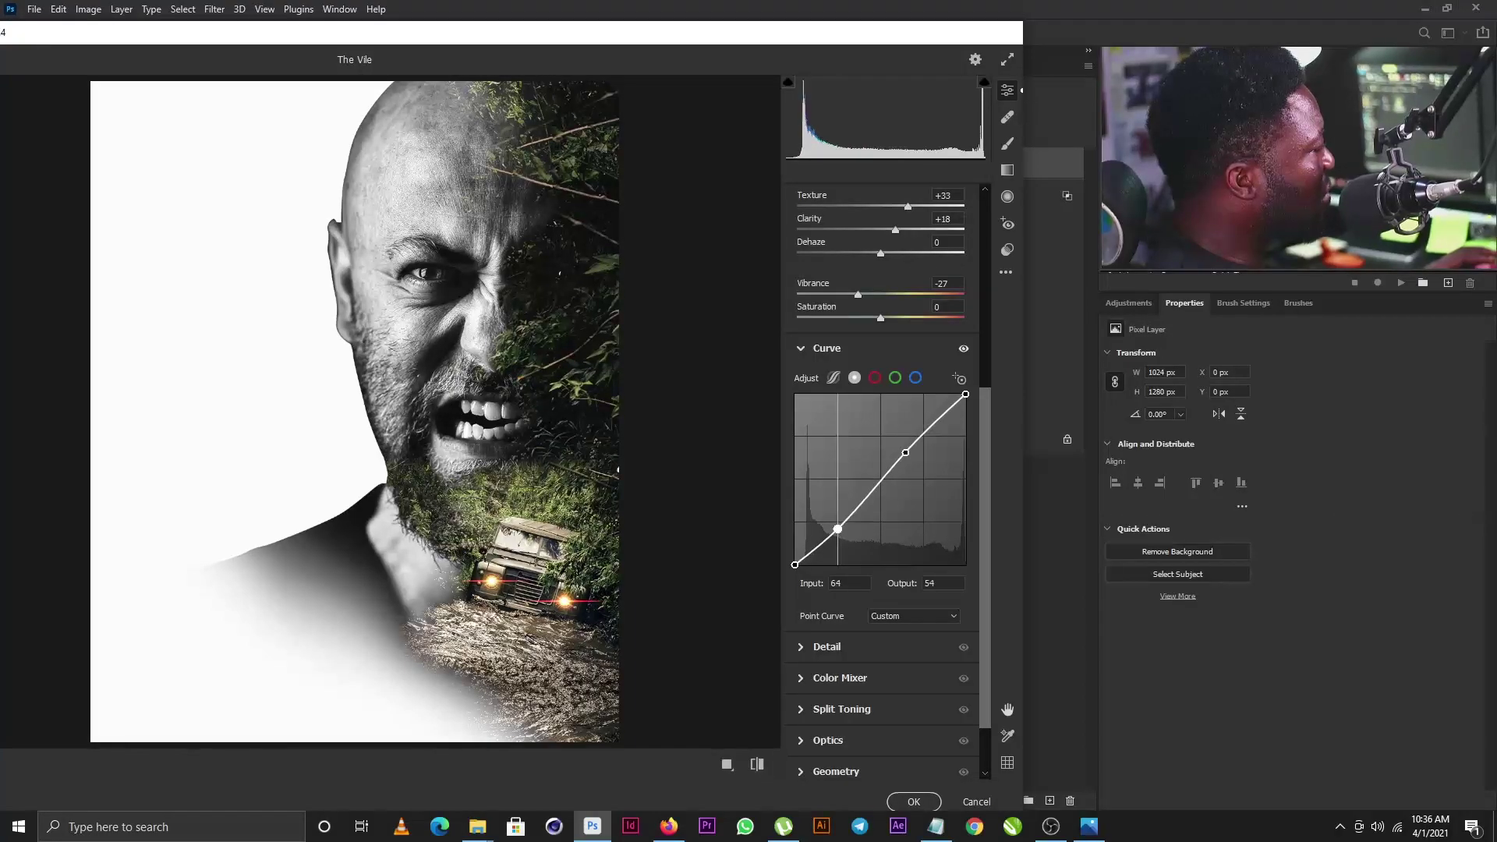
Set the Detail sharpening to 43
scroll(806, 619, down, 1)
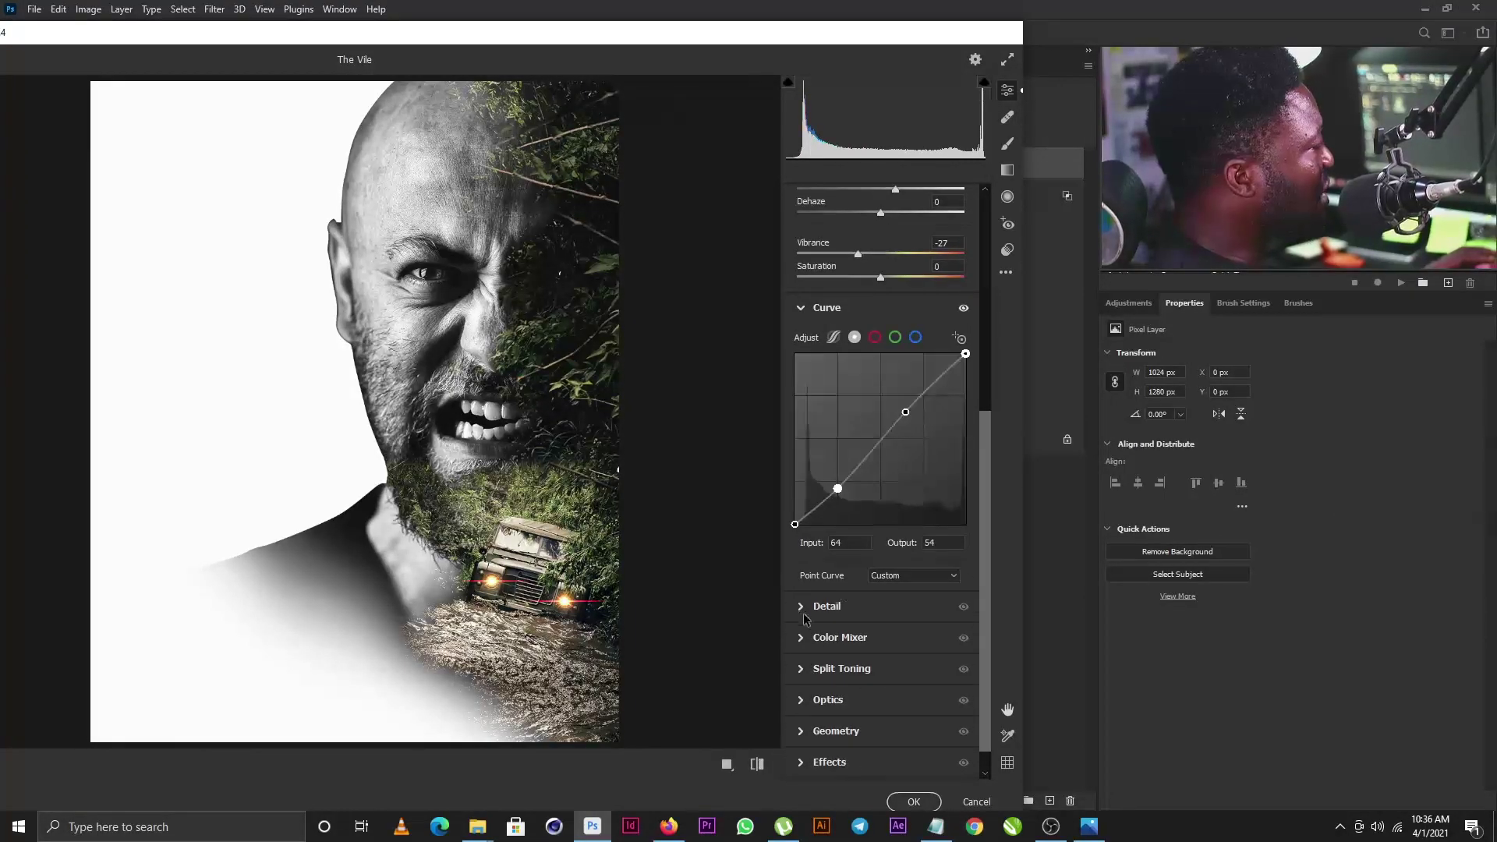
click(804, 310)
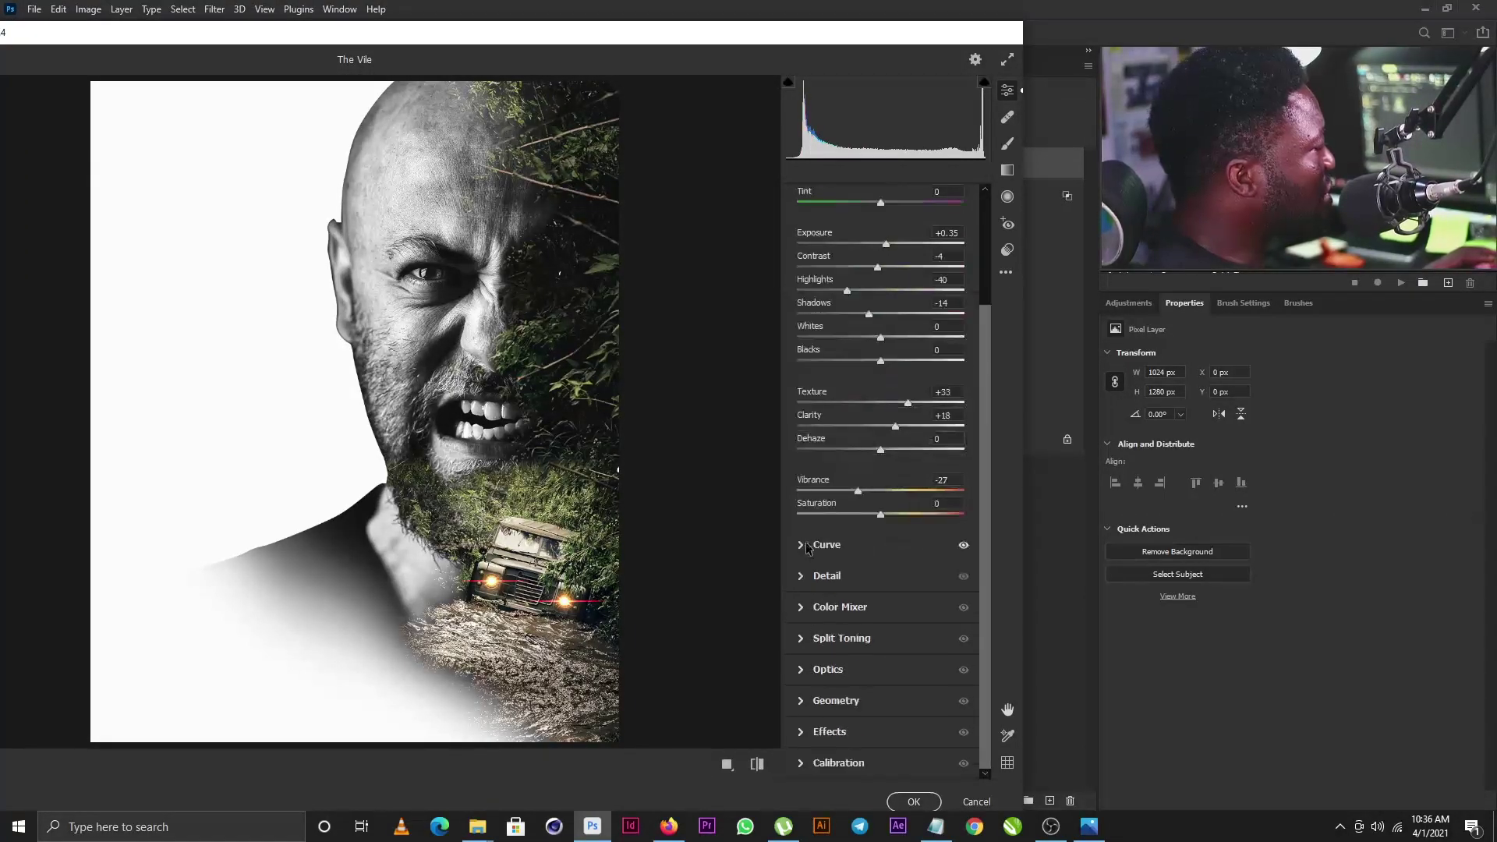
click(803, 576)
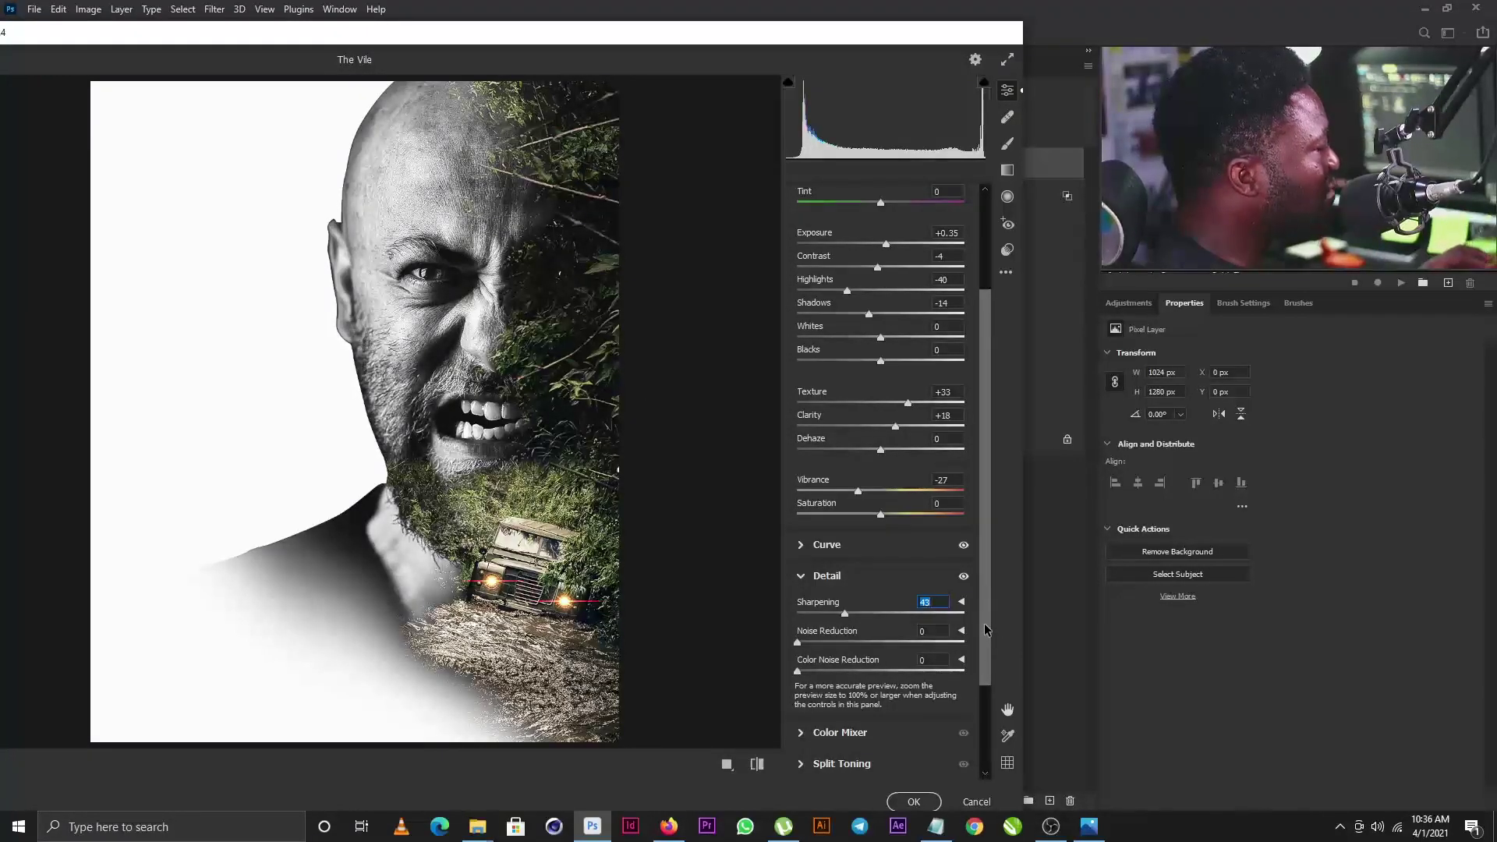
drag(990, 630, 989, 662)
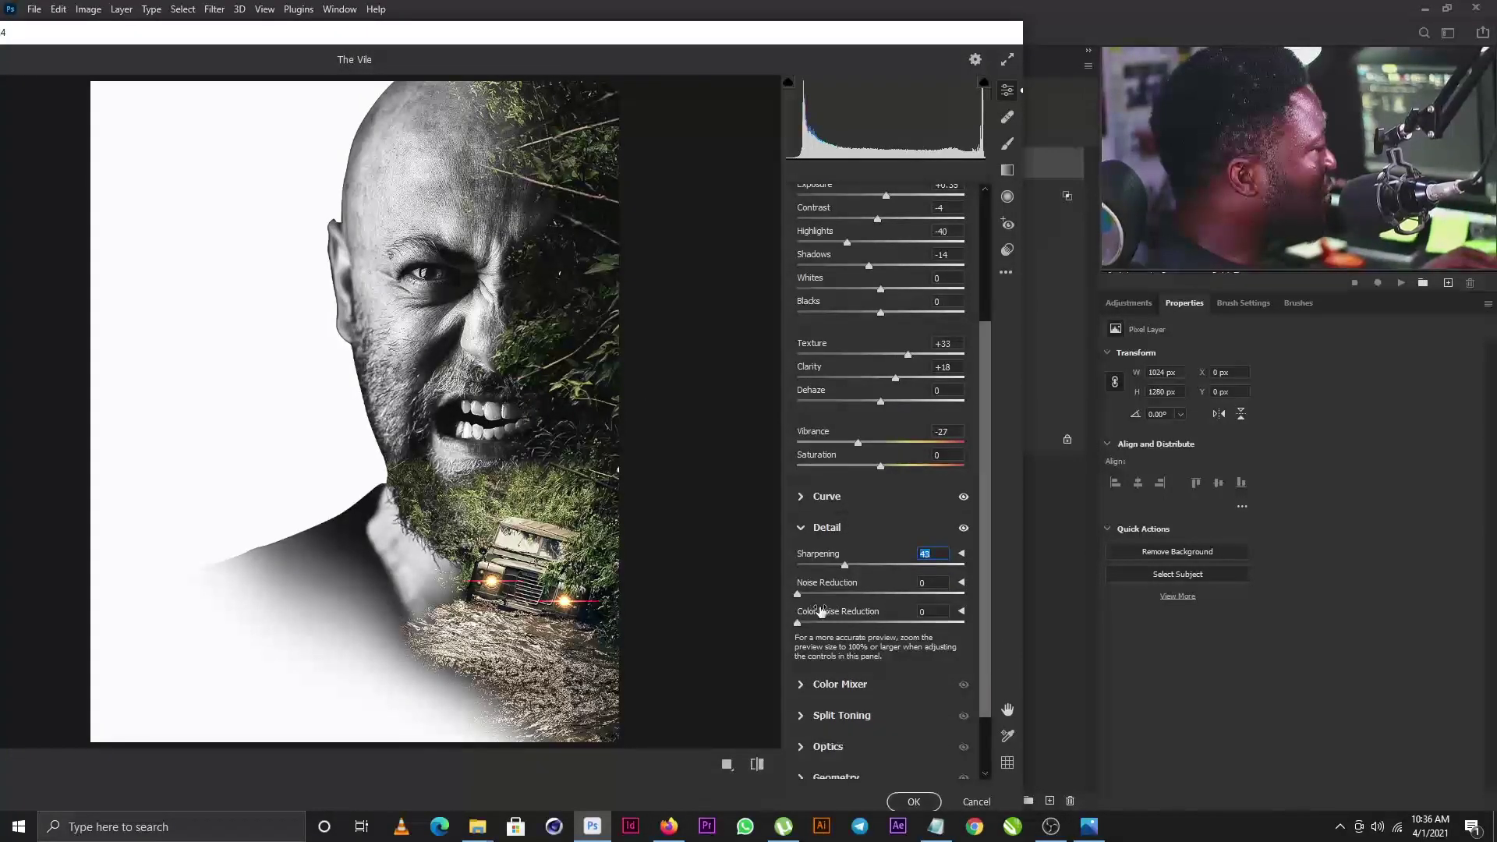
Split-tone the shadows with a hue of 64 and a saturation of 7
click(841, 715)
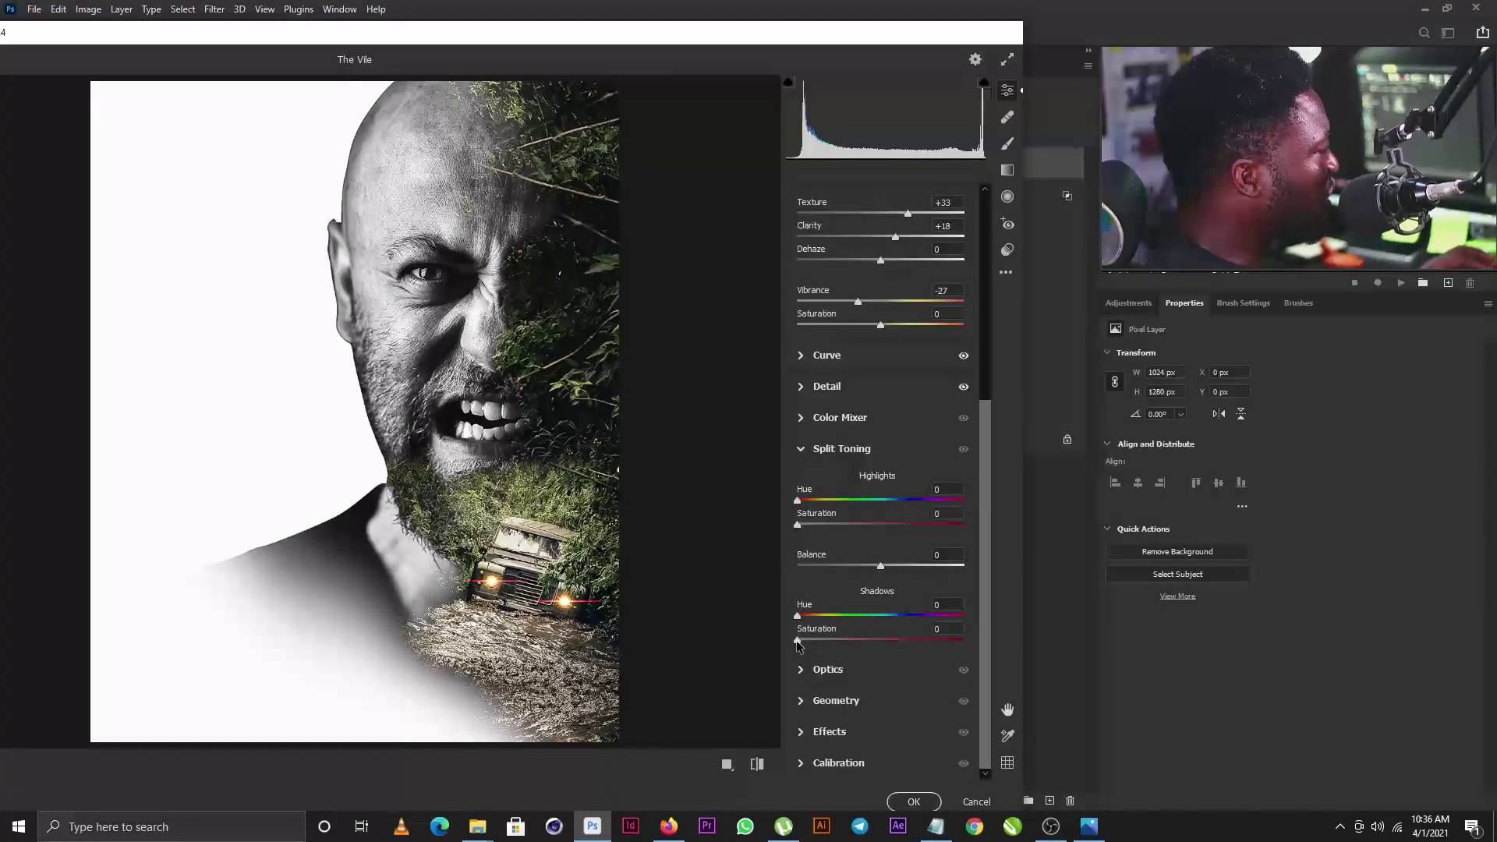
drag(796, 639, 848, 625)
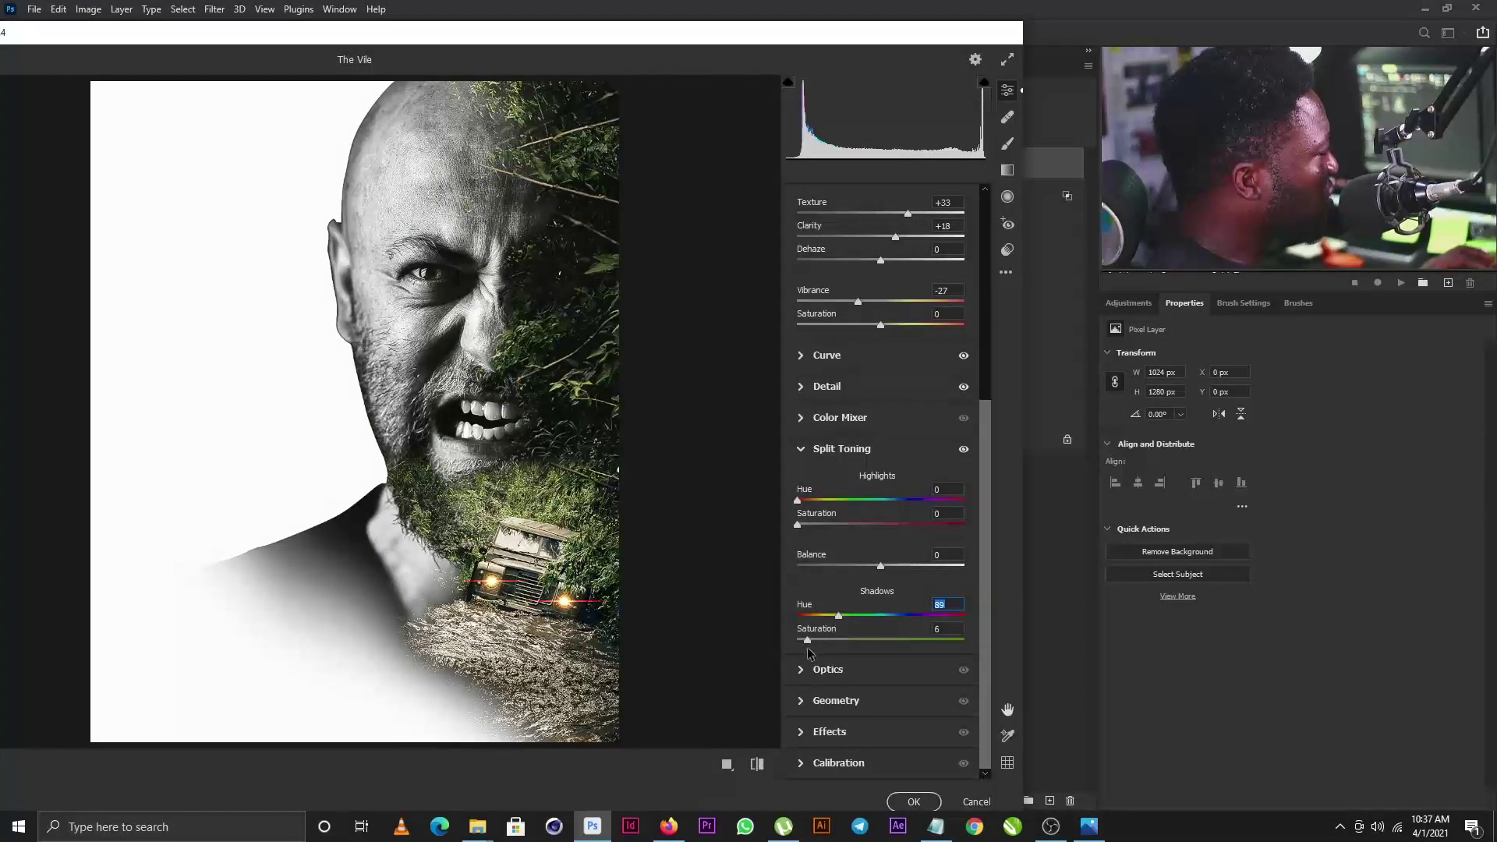
drag(809, 642, 831, 621)
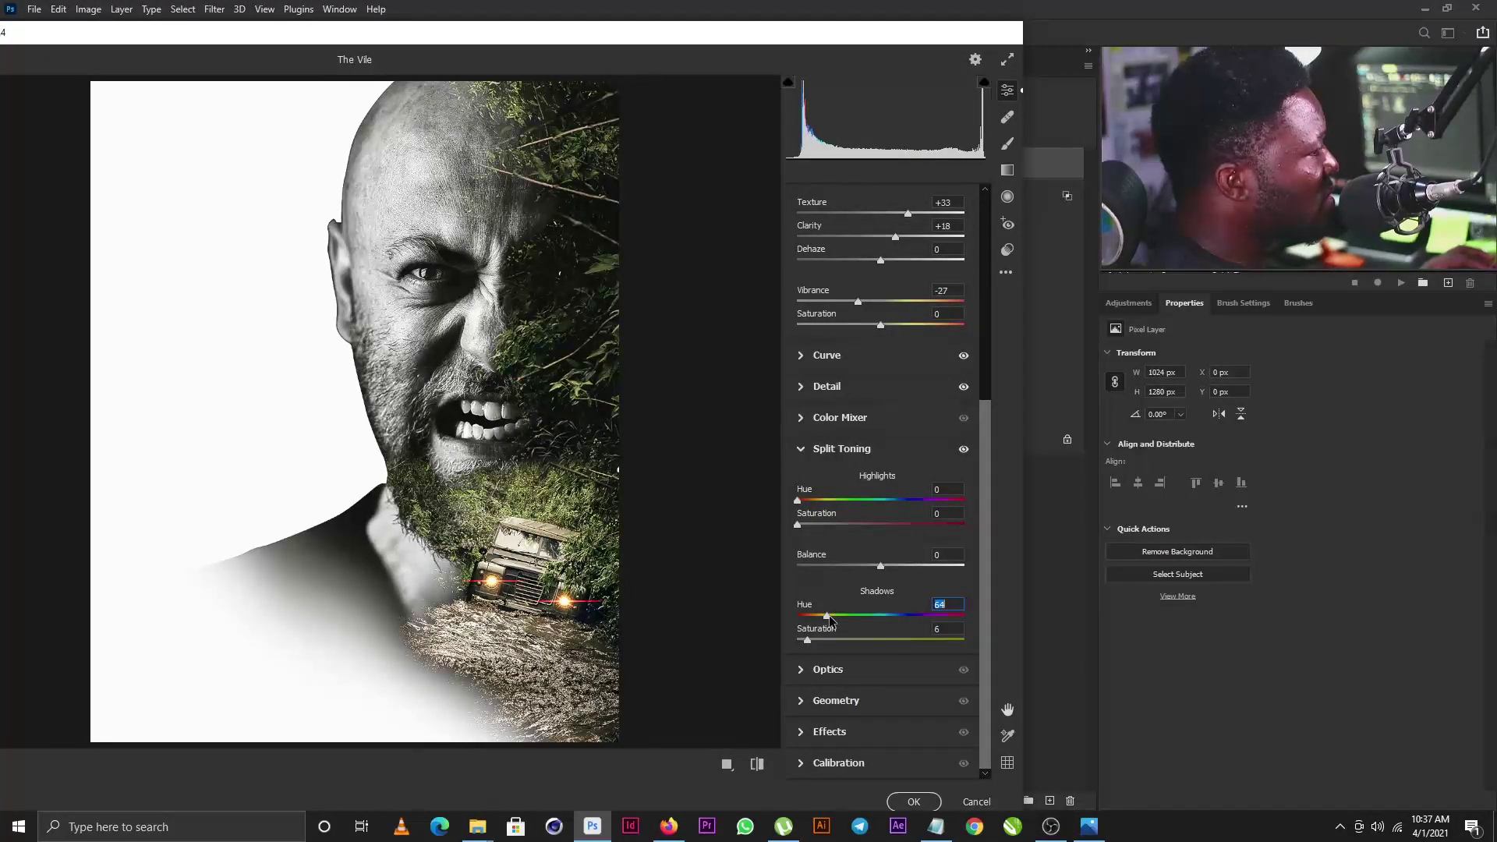
drag(822, 641, 811, 641)
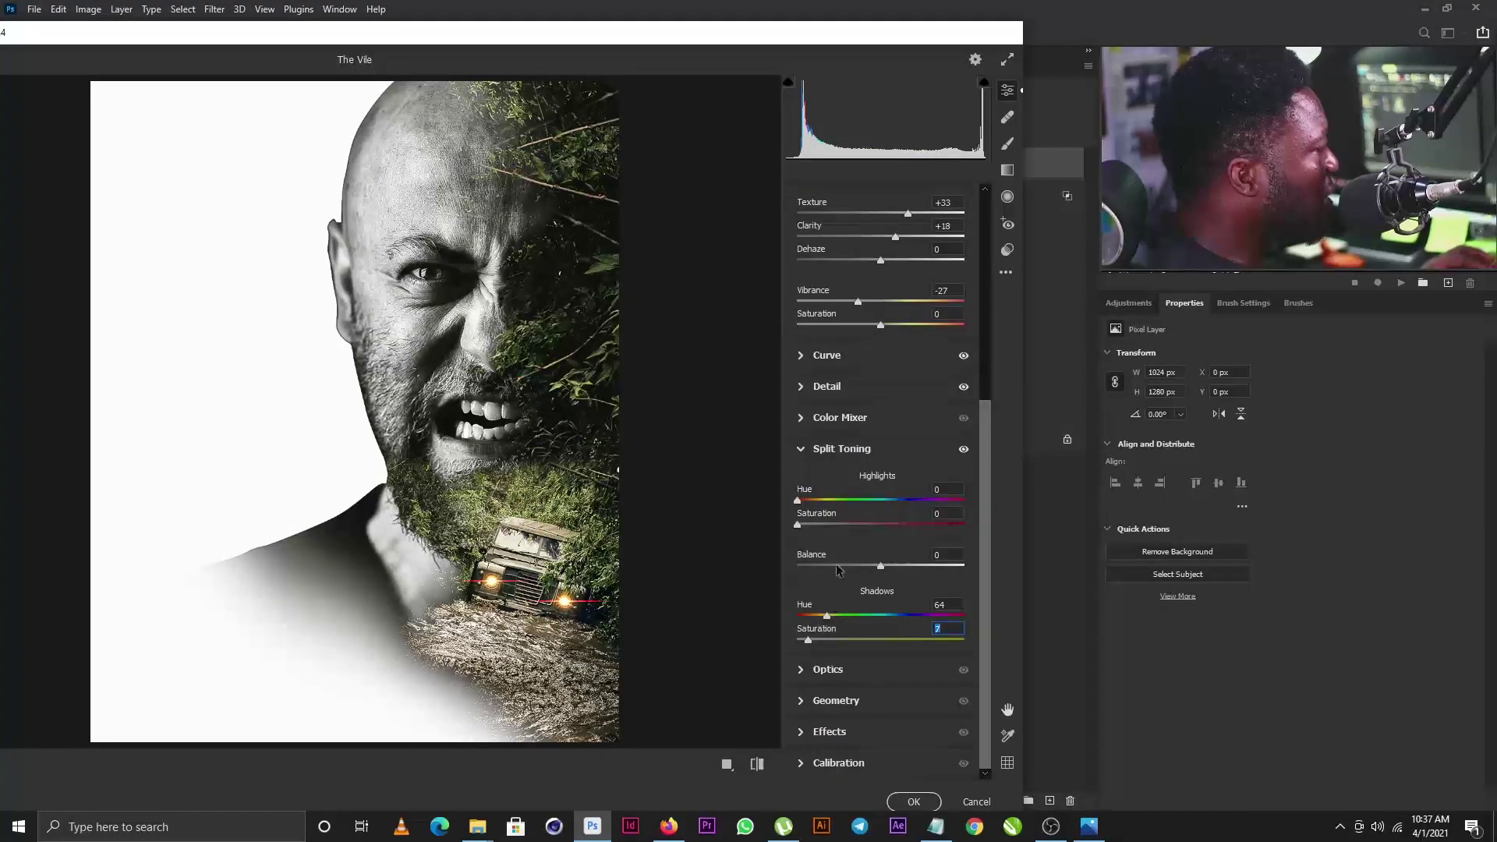
click(800, 457)
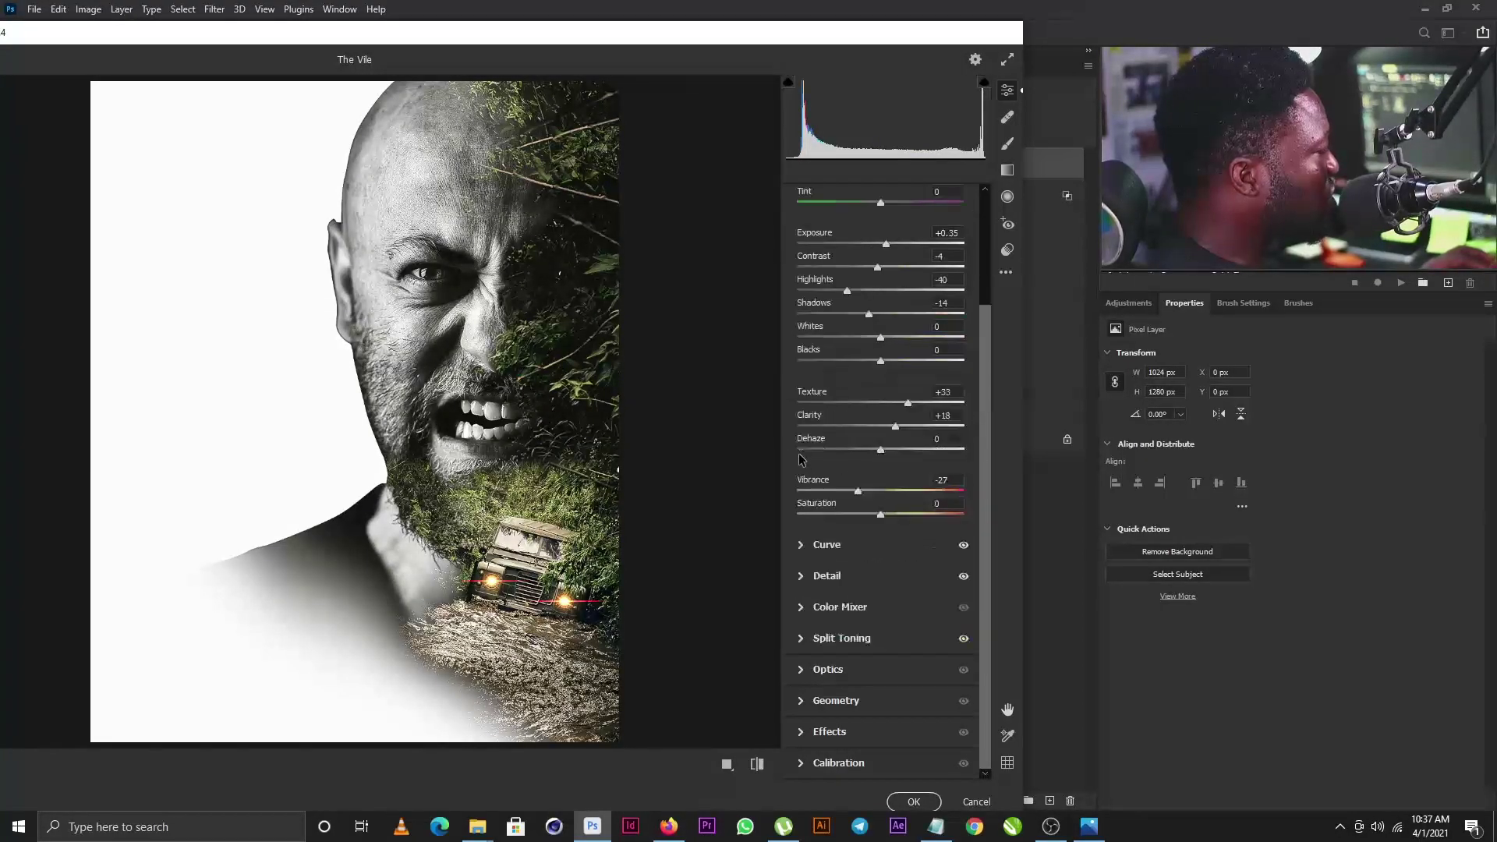
Set the Effects grain to 34 and apply the Camera Raw grade to Layer 1, comparing it with the ungraded image
click(802, 733)
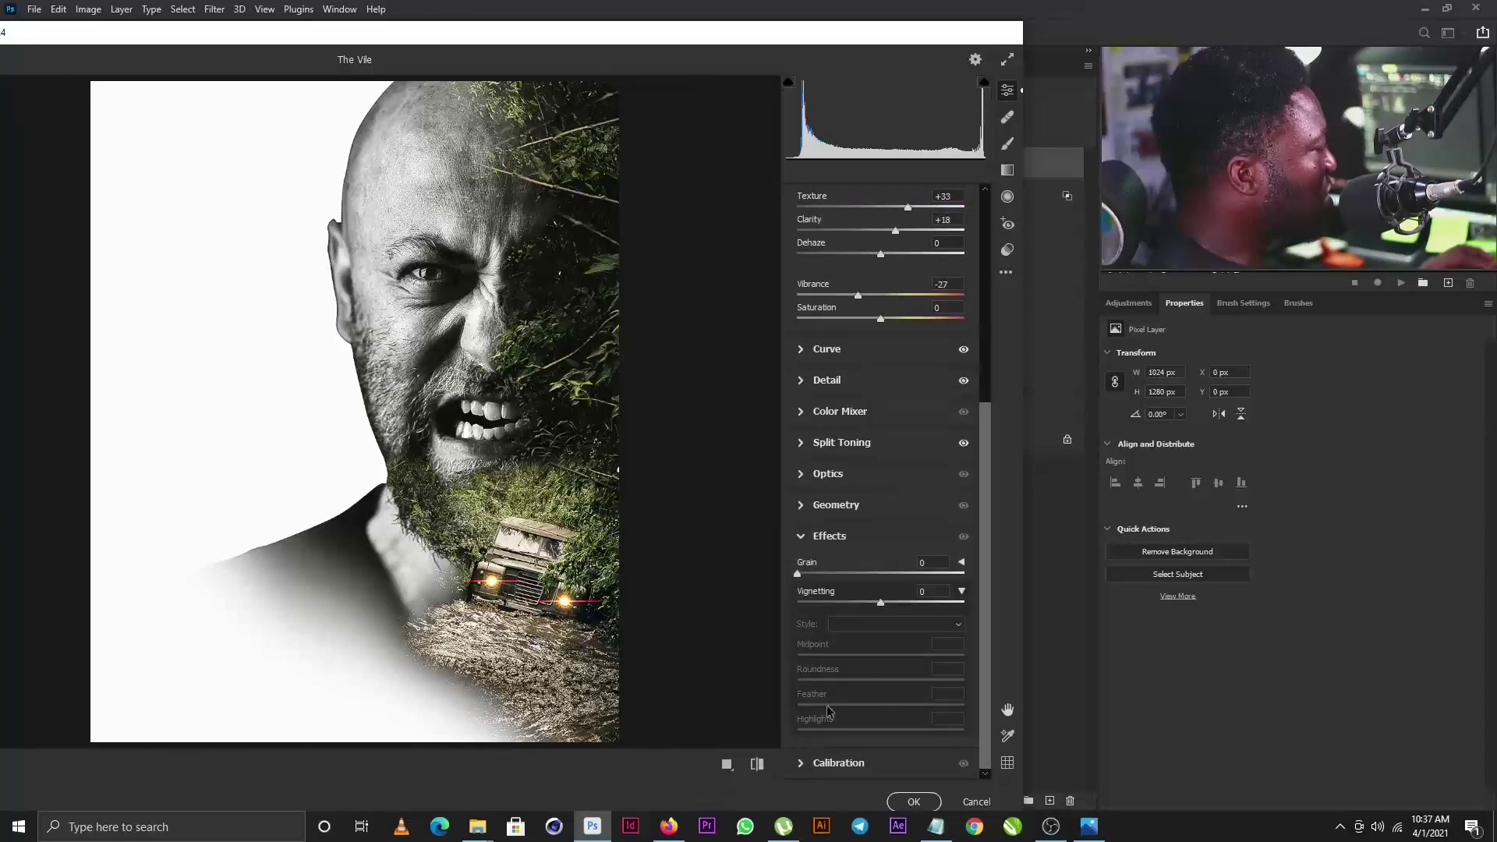
drag(796, 573, 858, 575)
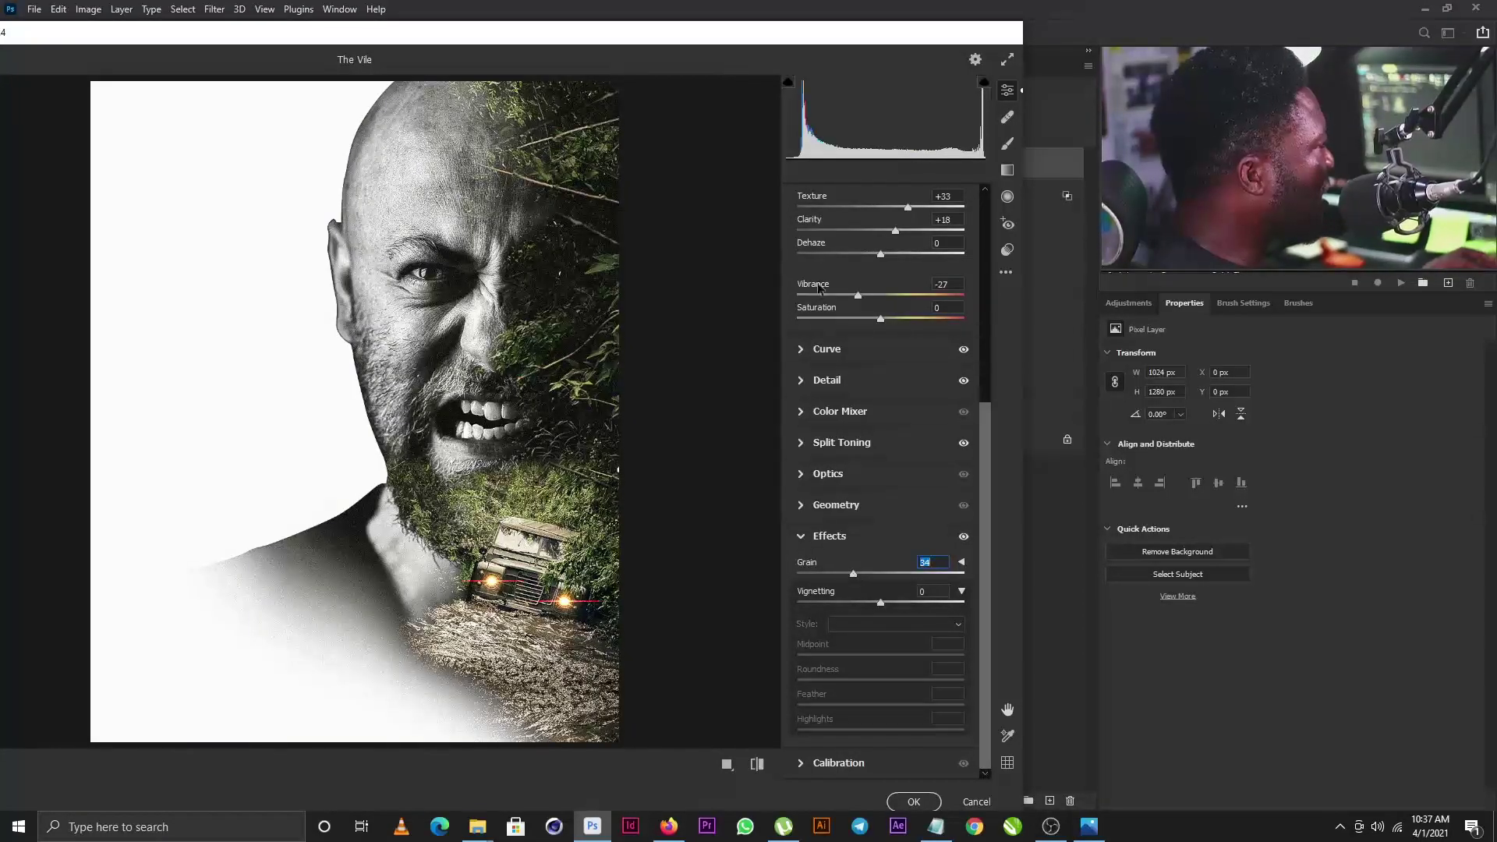
click(914, 802)
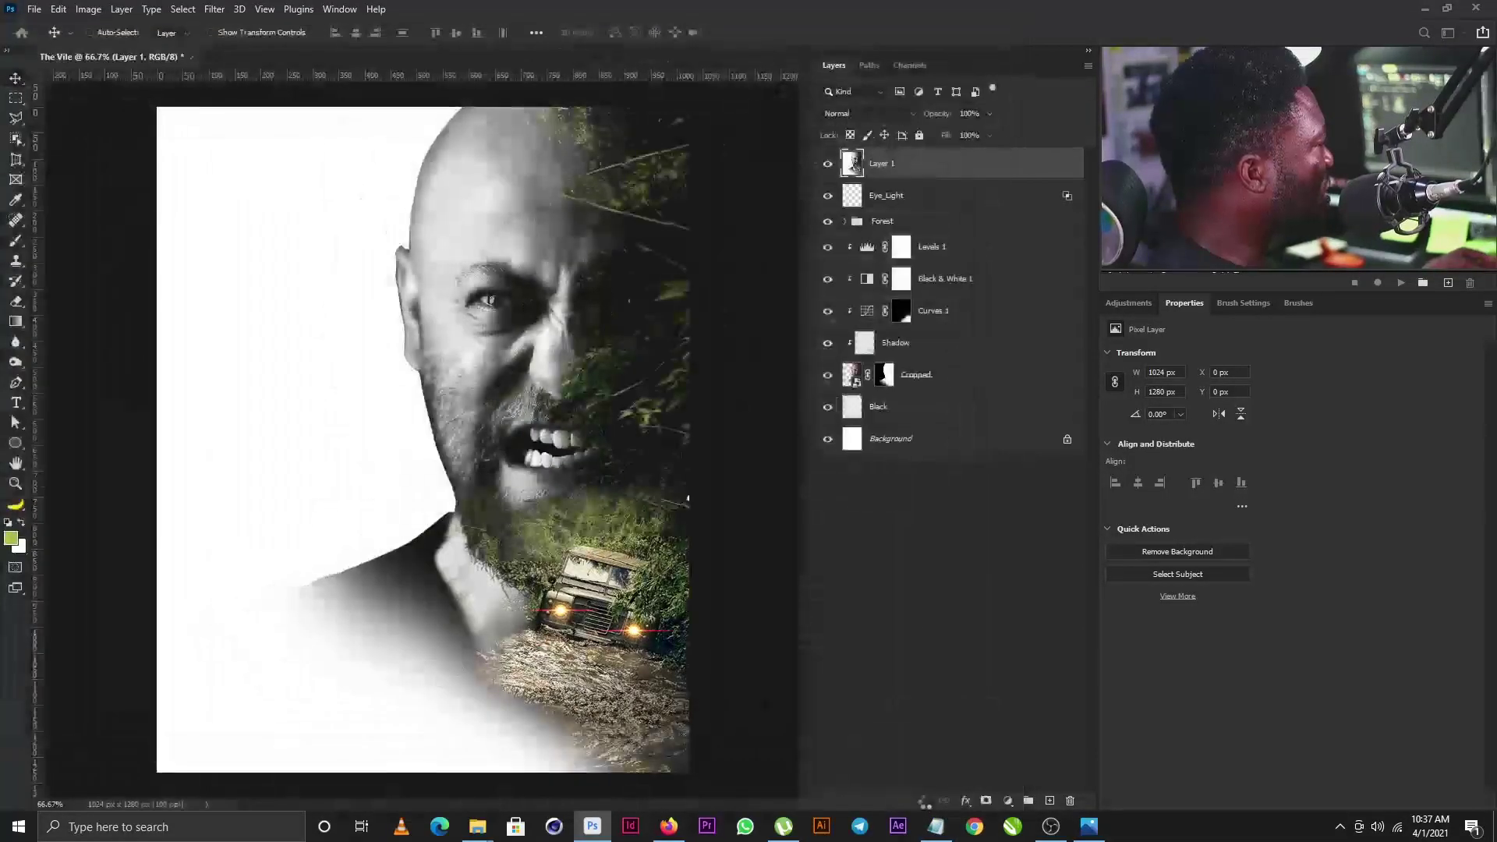
click(827, 163)
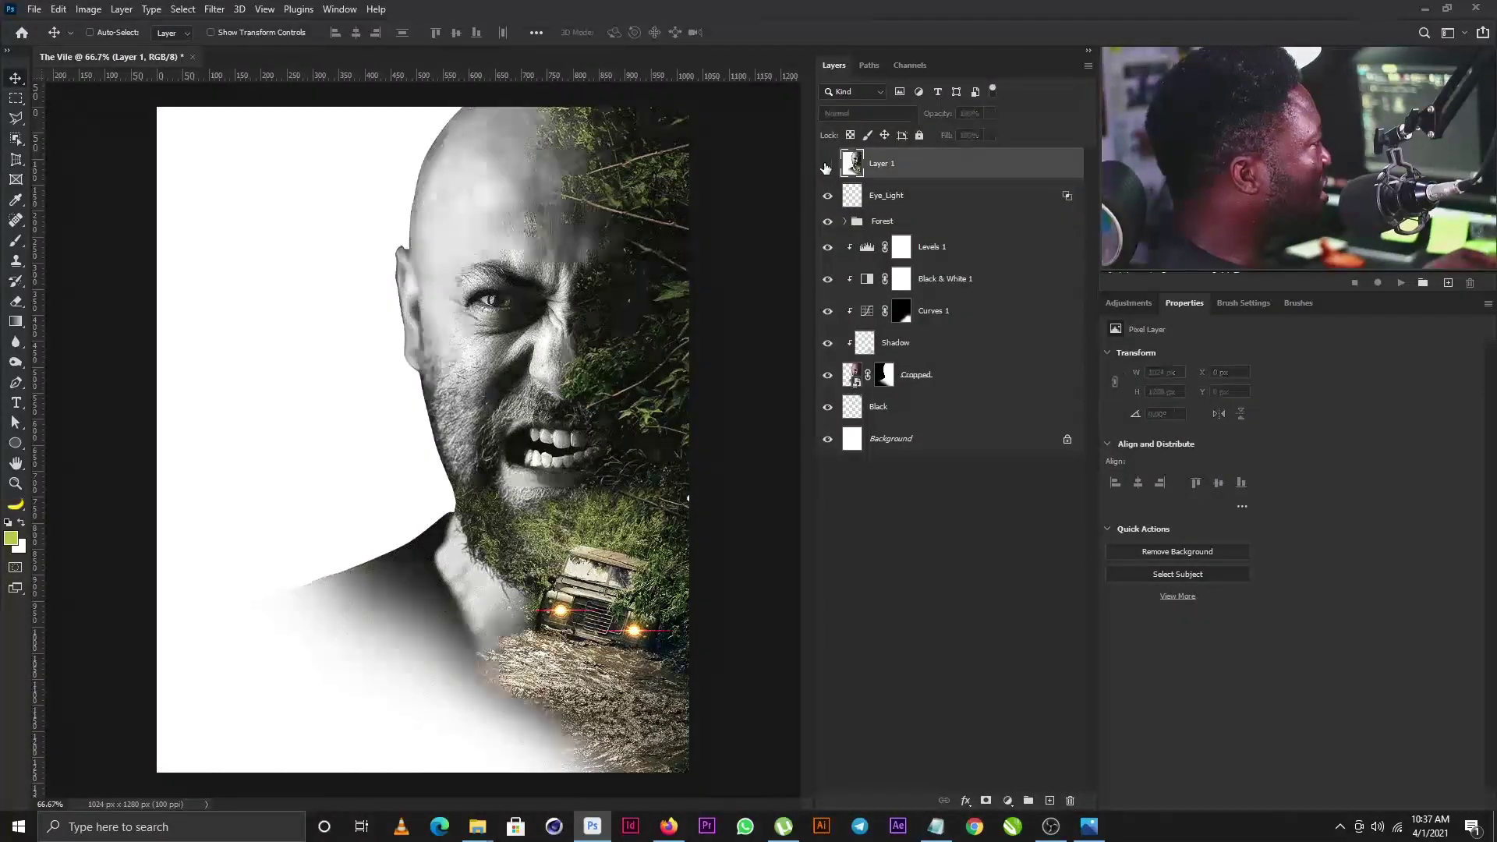
click(828, 164)
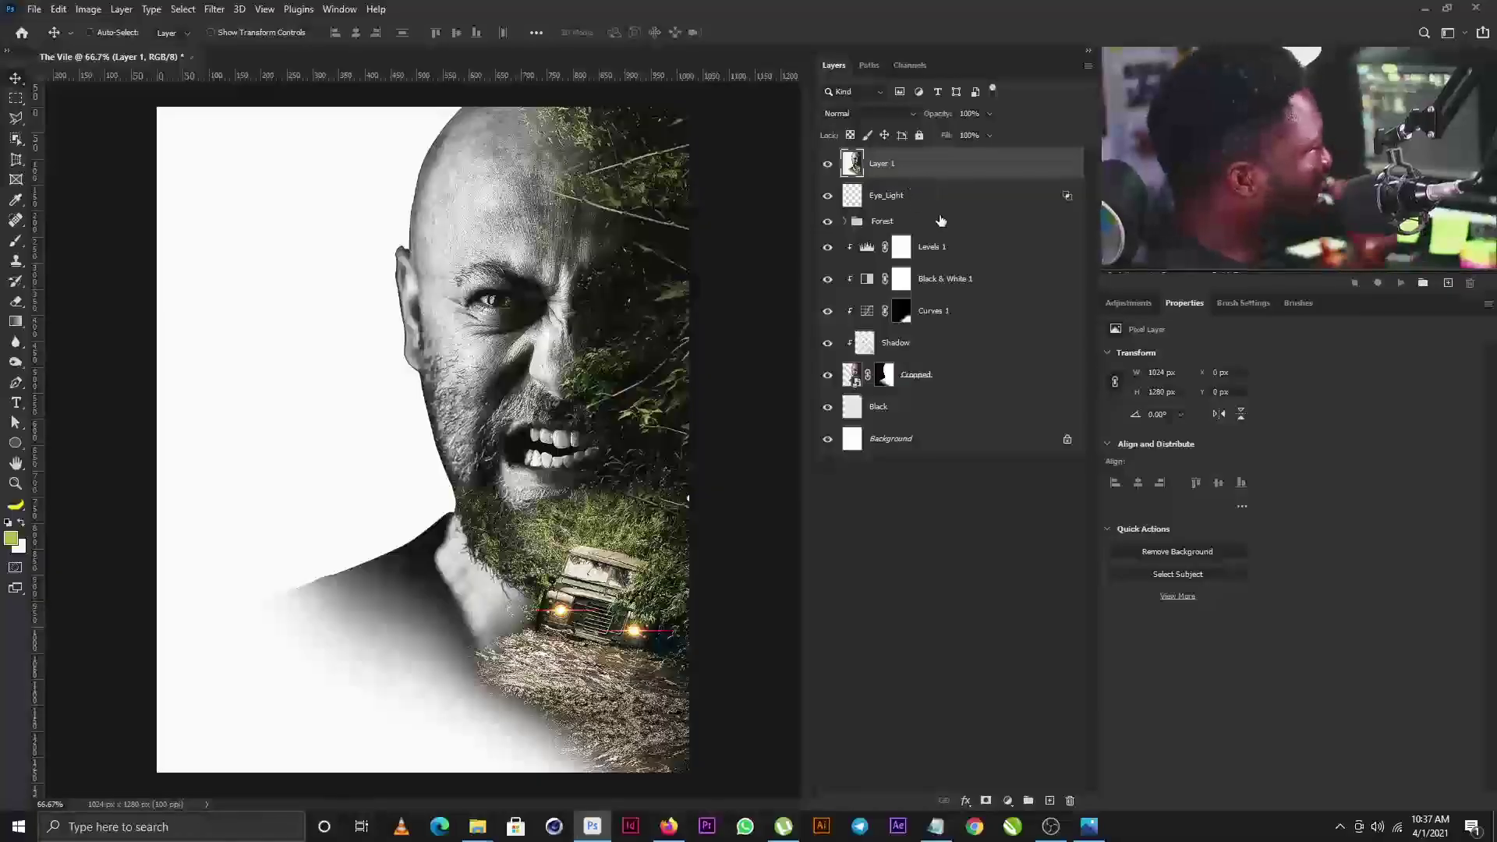
Duplicate Layer 1 and apply a 7 px Field Blur to the copy
drag(925, 173, 1050, 801)
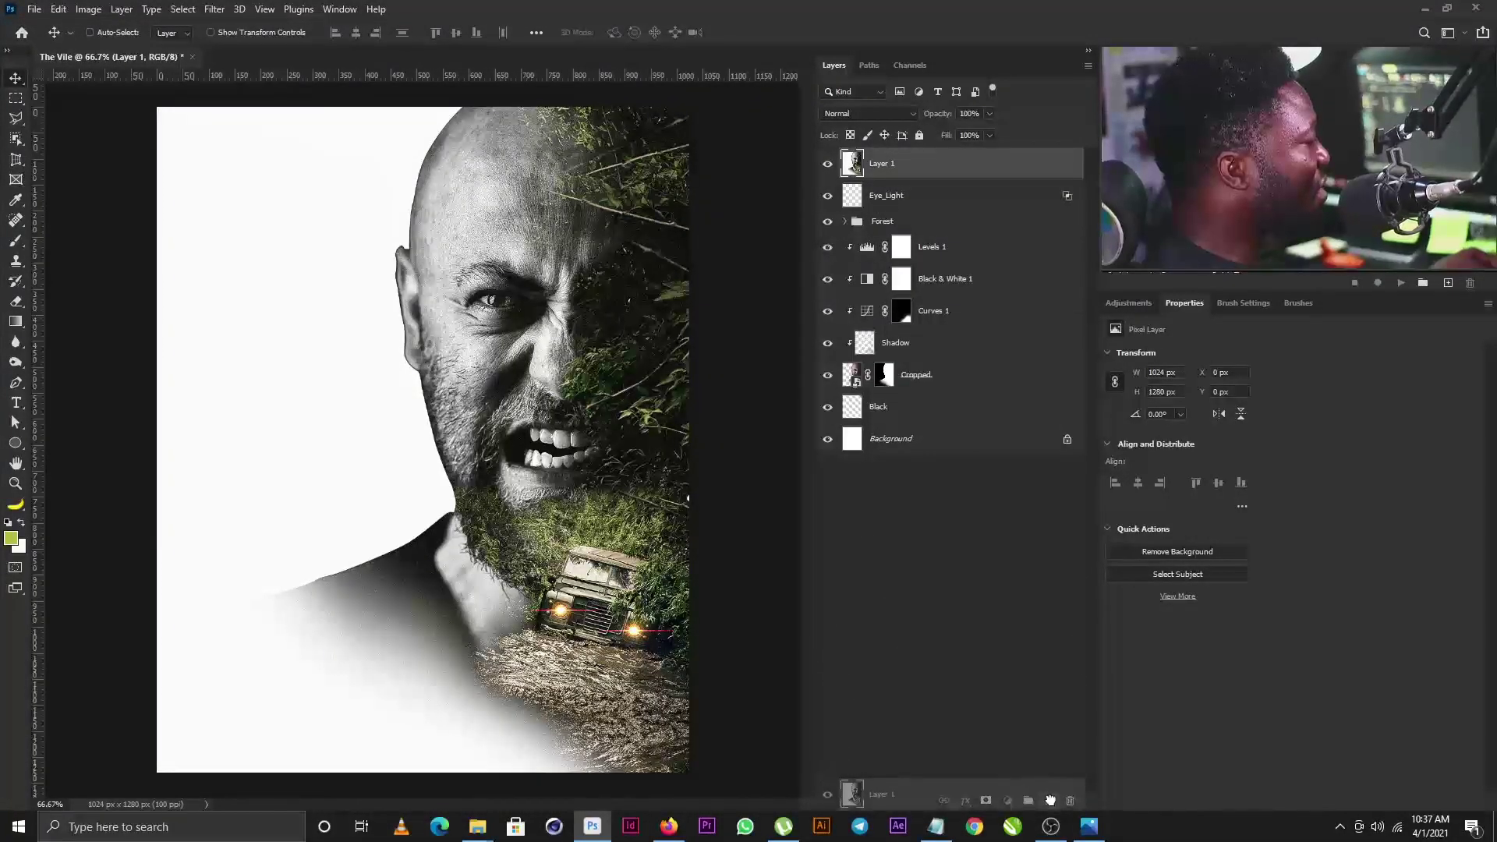
click(211, 9)
mouse_move(307, 186)
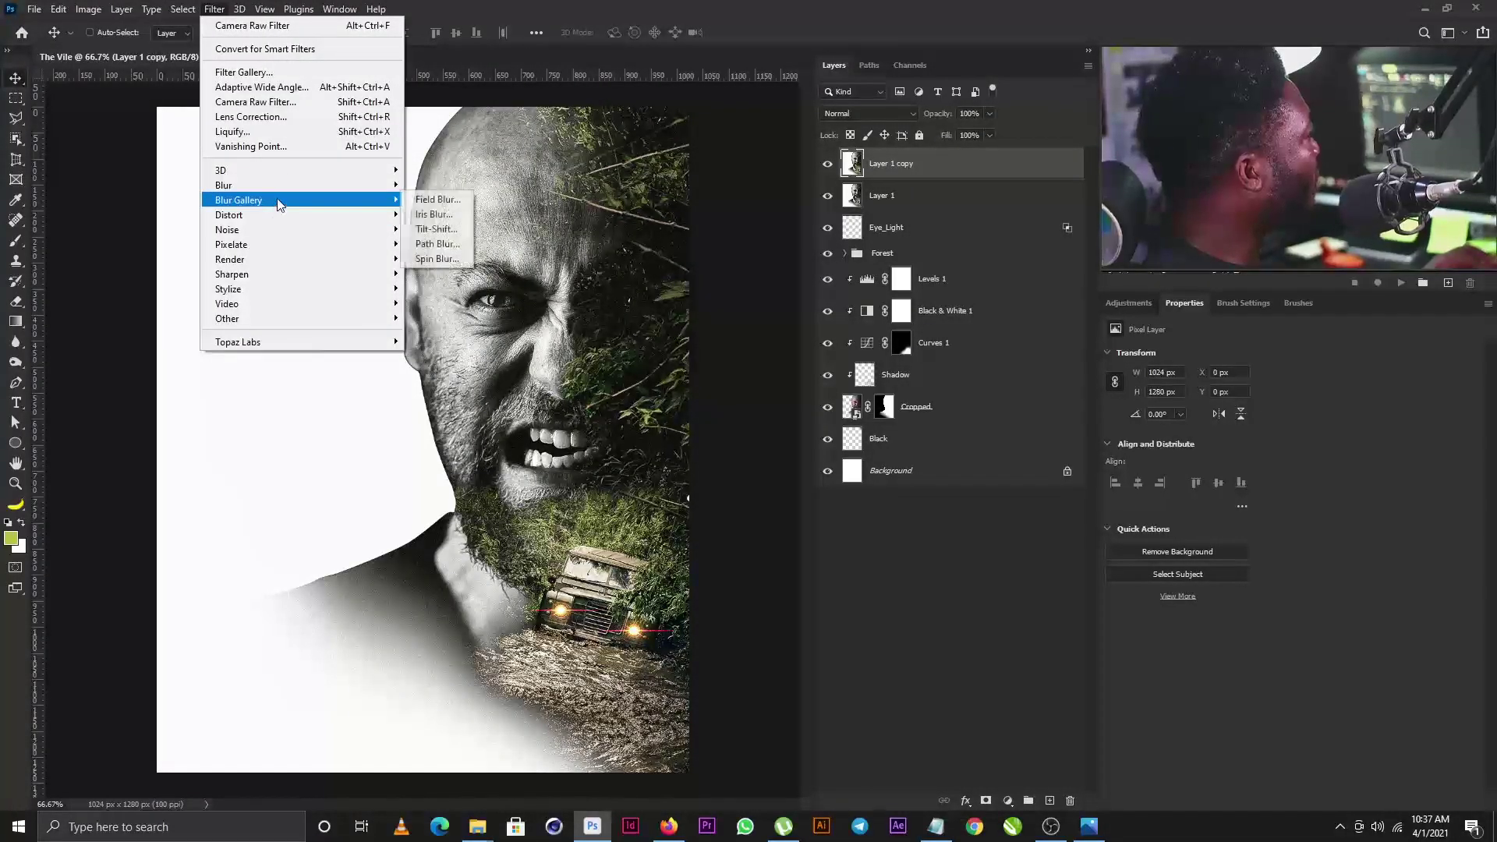
click(444, 200)
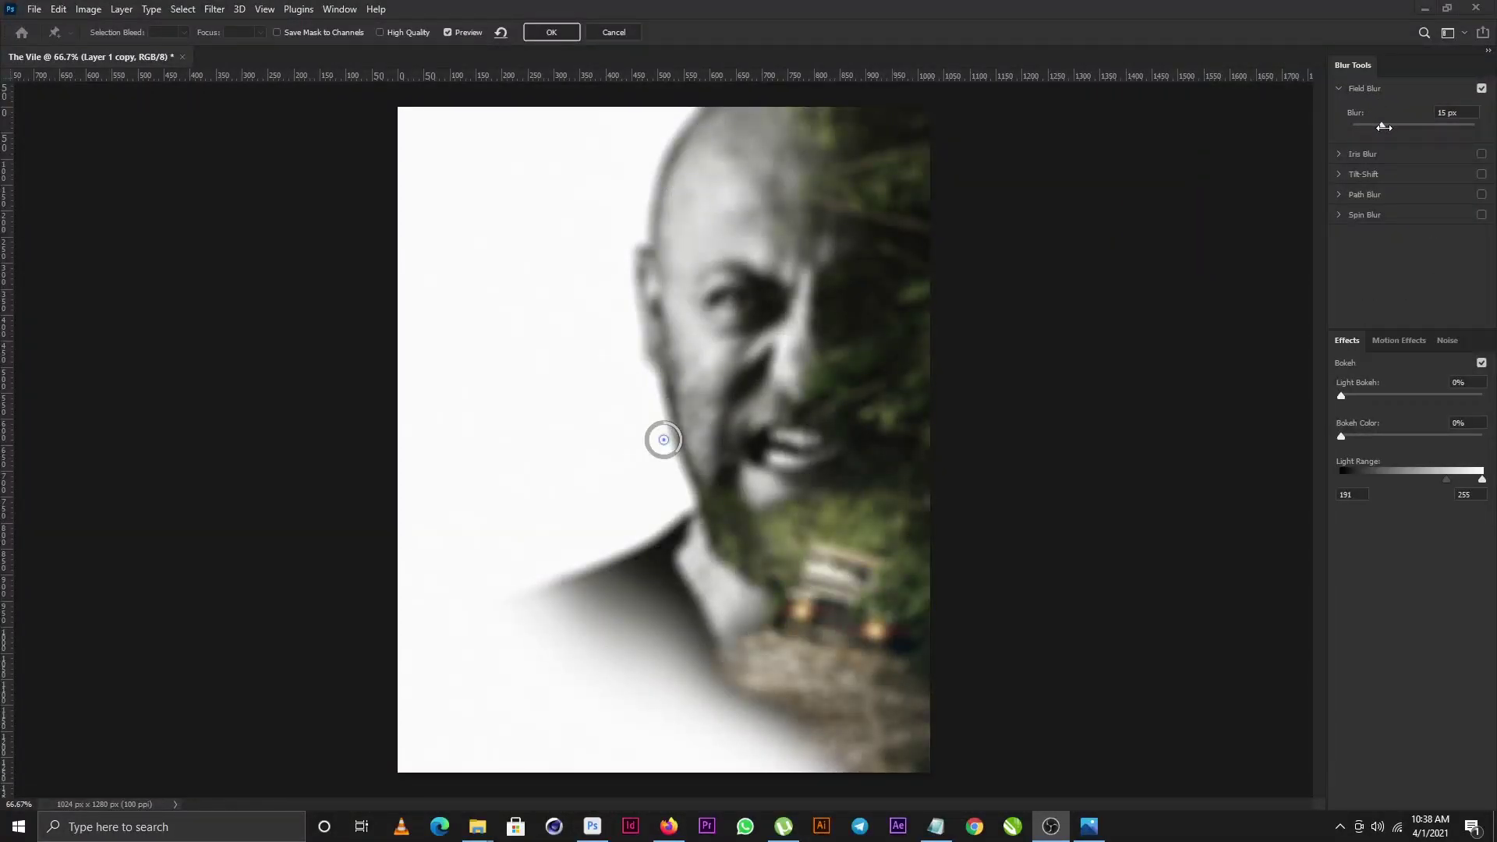
drag(1384, 126, 1370, 128)
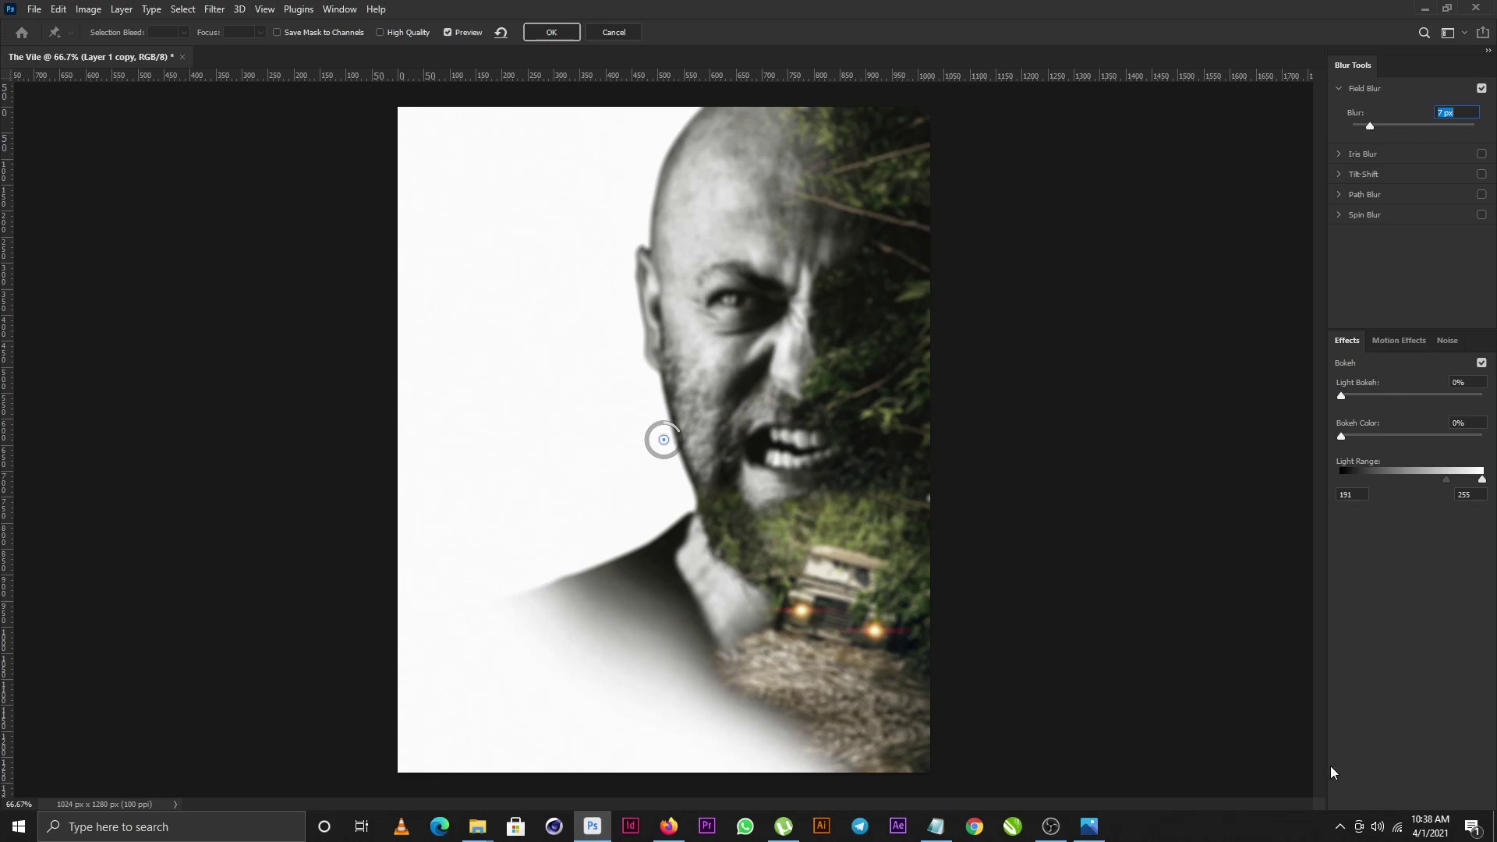
click(558, 34)
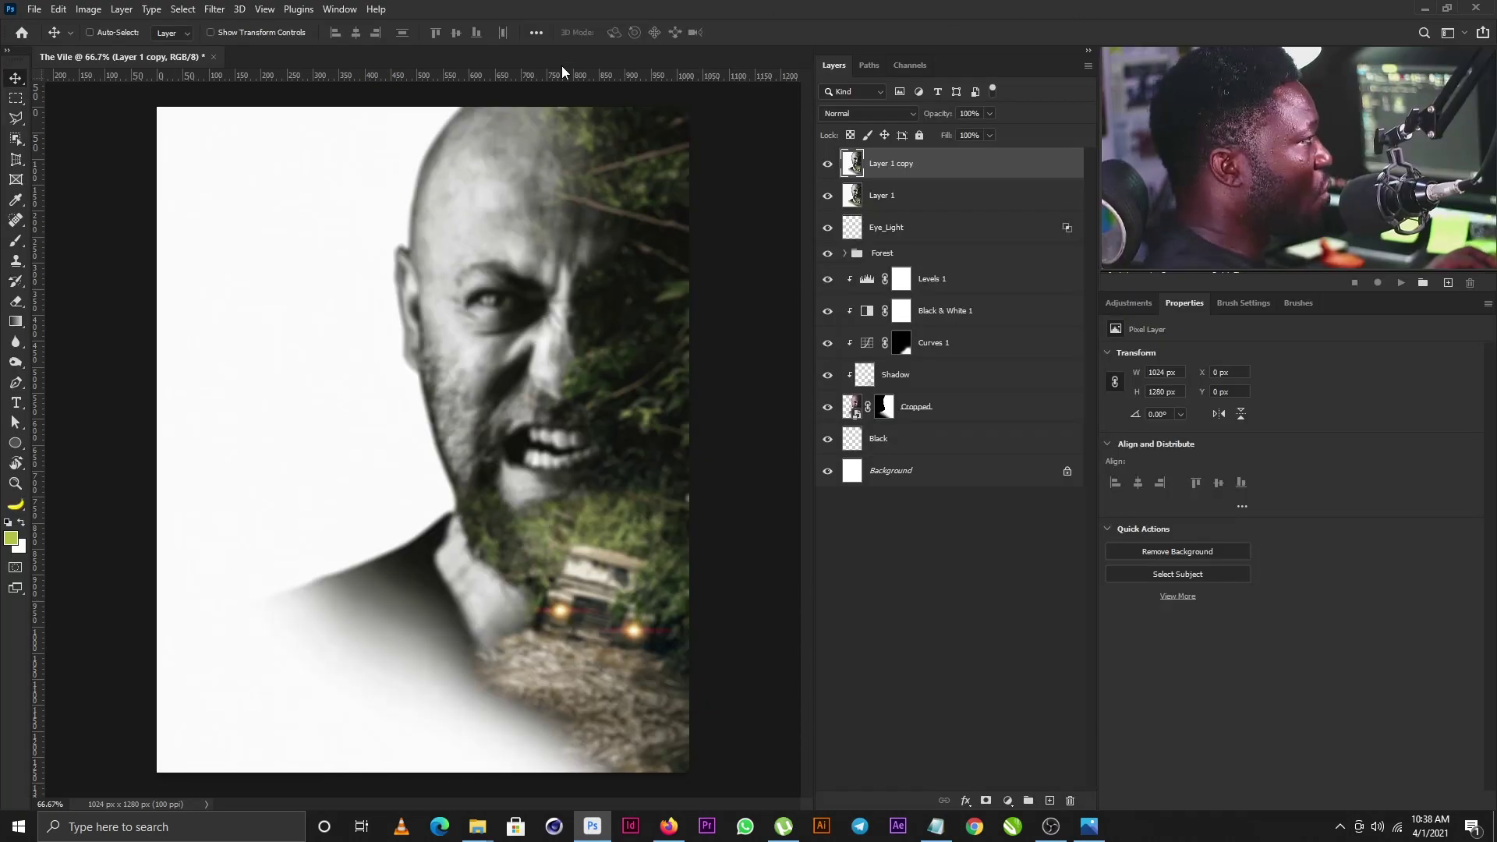
Add a layer mask to Layer 1 copy, invert it to black and activate the Brush tool
click(986, 800)
key(ctrl+i)
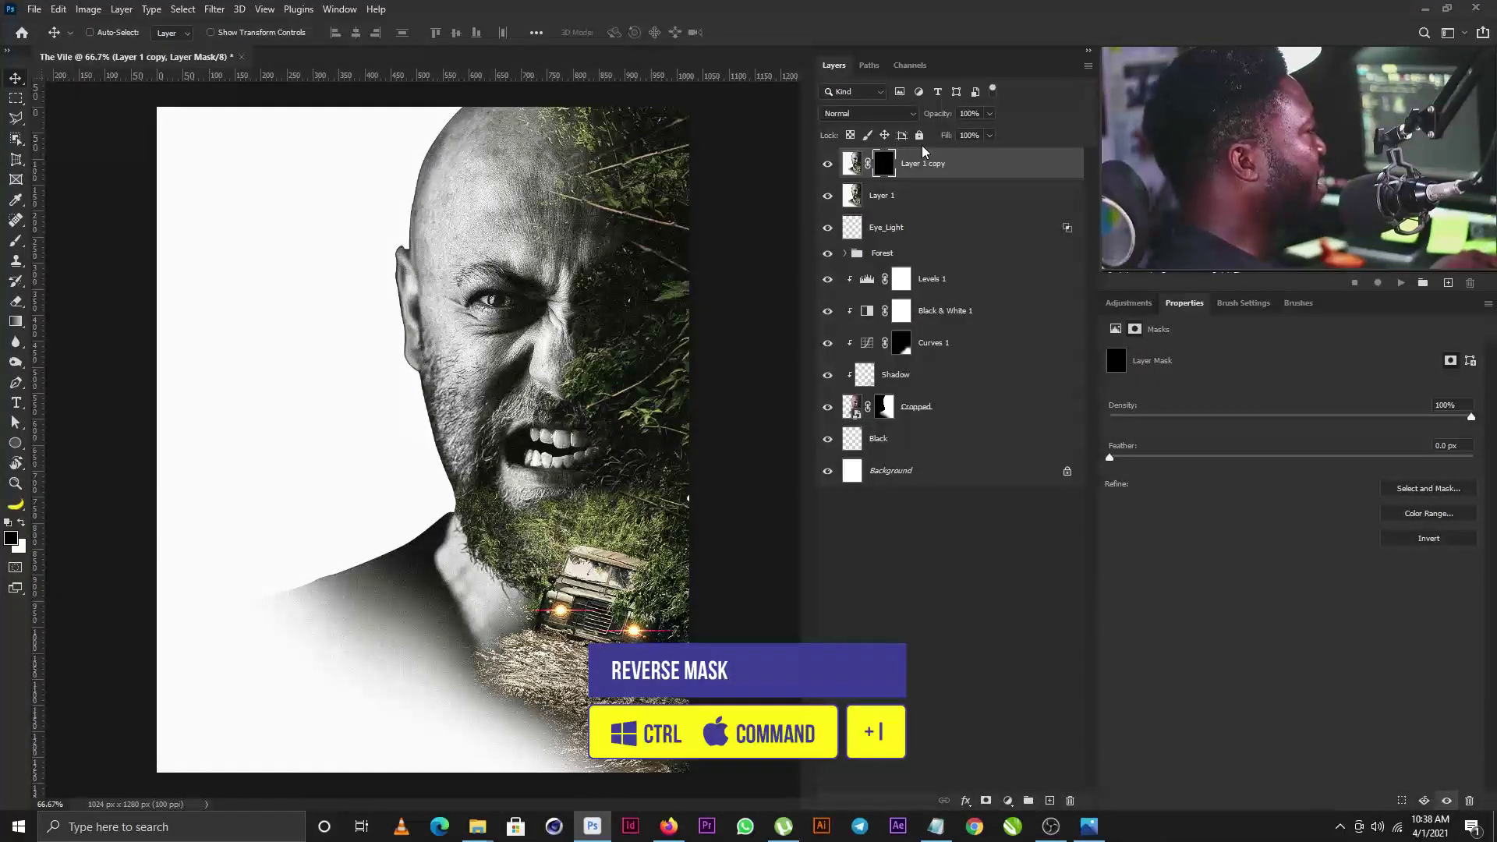
key(b)
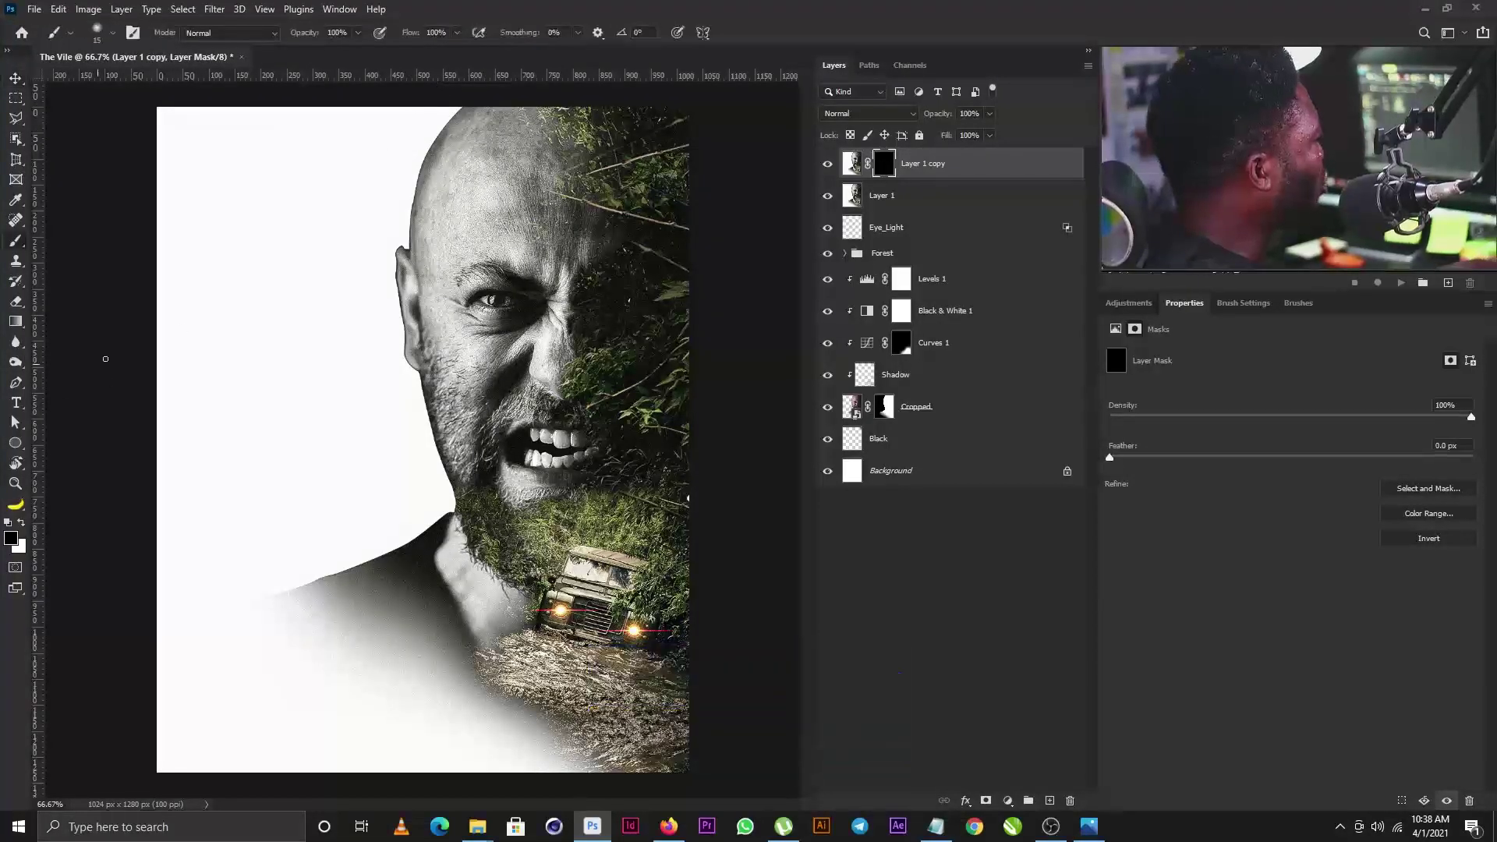
Paint white on the Layer 1 copy mask along the outer edge of the bald head to reveal the blur there, adjusting the brush size
click(22, 522)
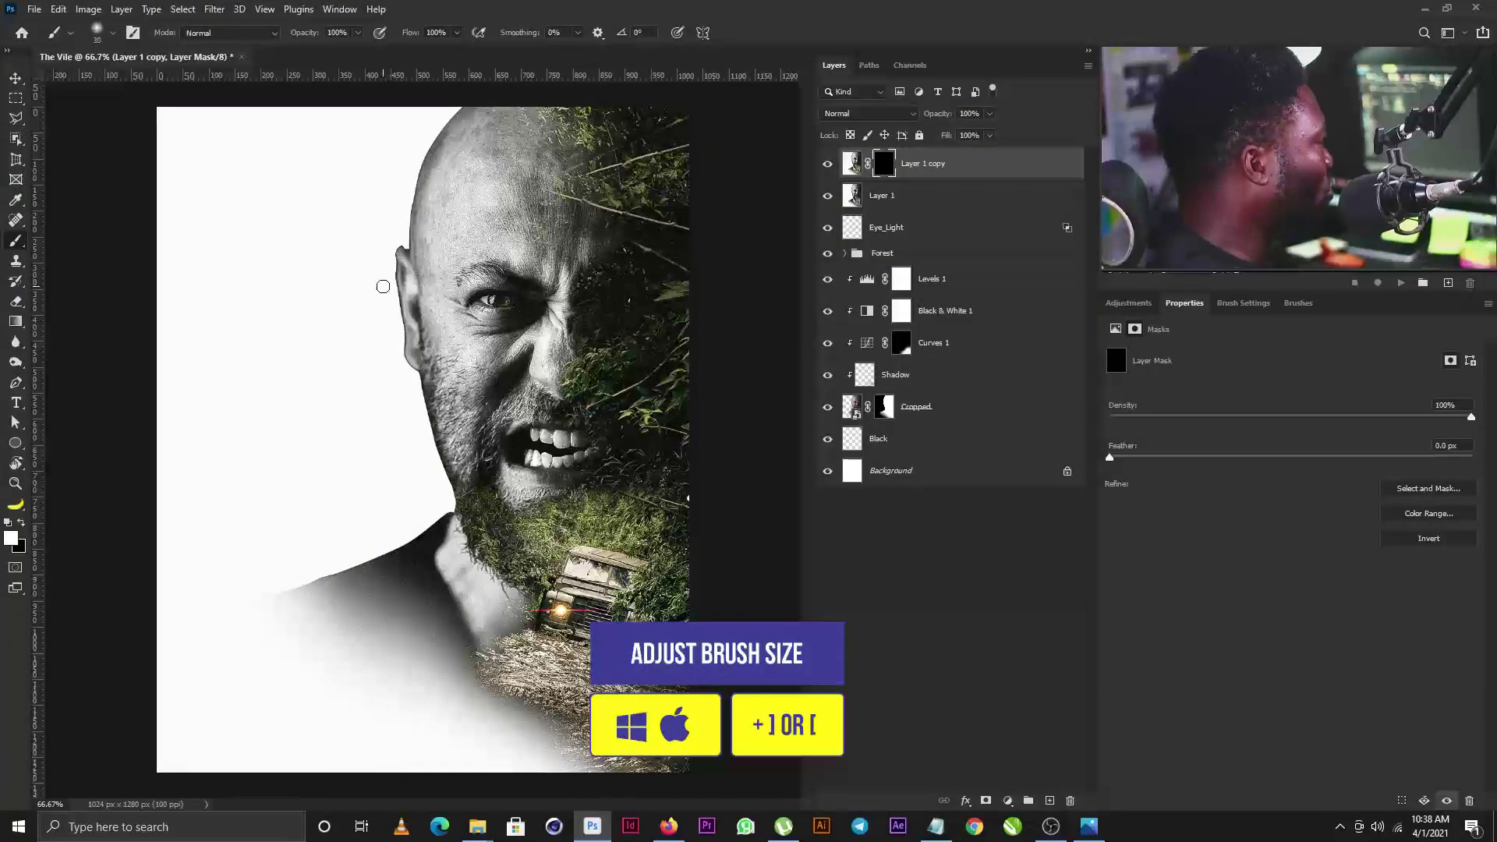
key(bracketright)
key(bracketright)
key(bracketright)
key(bracketright)
key(bracketright)
key(bracketright)
key(bracketright)
key(bracketright)
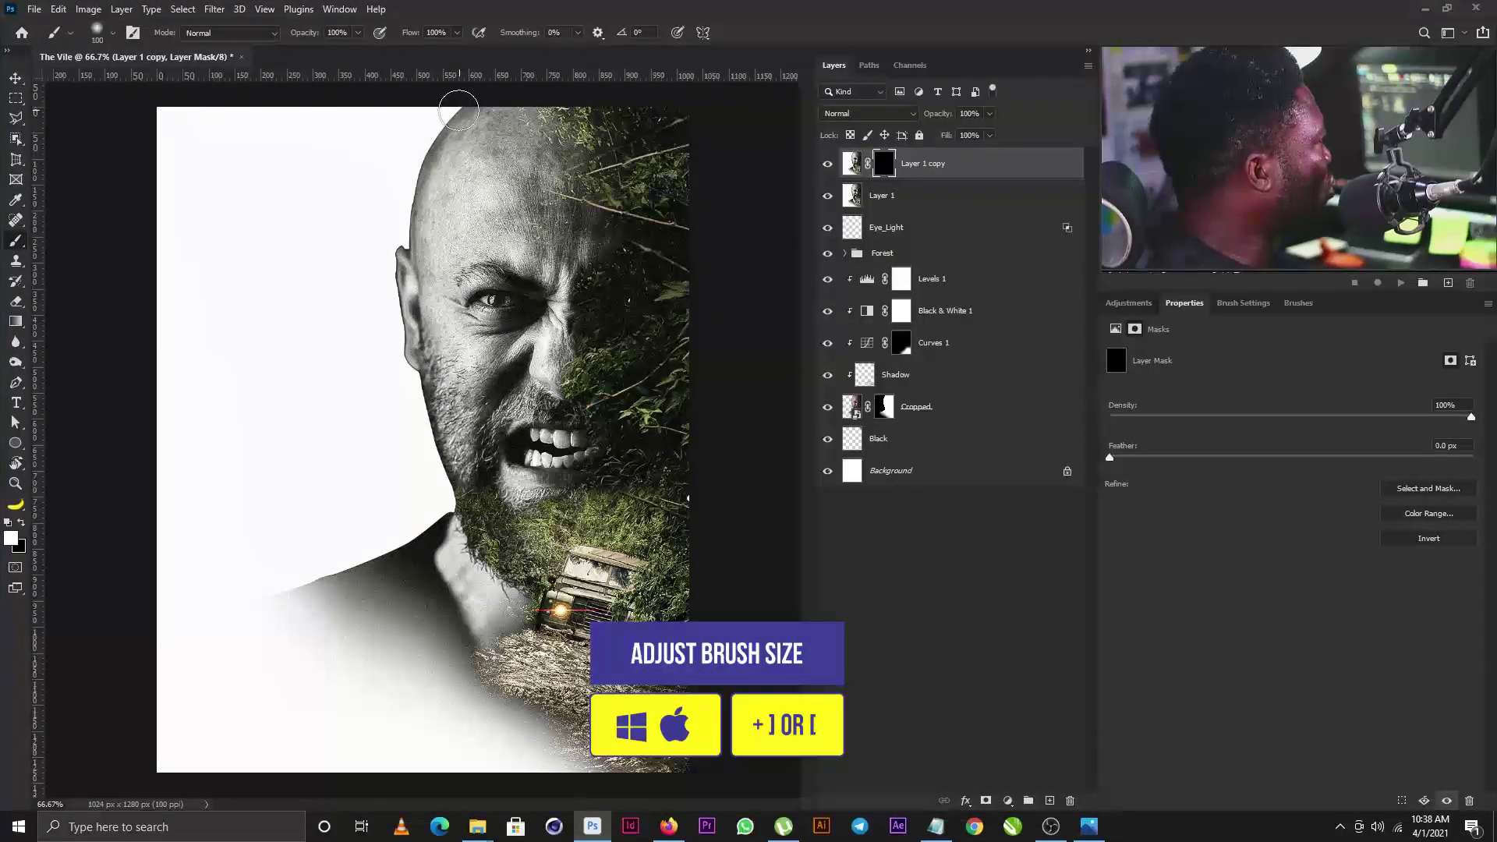
key(bracketleft)
key(bracketleft)
key(bracketleft)
key(bracketleft)
mouse_move(408, 150)
mouse_down()
mouse_move(454, 109)
mouse_move(413, 170)
mouse_move(425, 143)
mouse_move(407, 226)
mouse_move(430, 142)
mouse_move(403, 180)
mouse_move(415, 141)
mouse_move(388, 238)
mouse_up()
key(bracketleft)
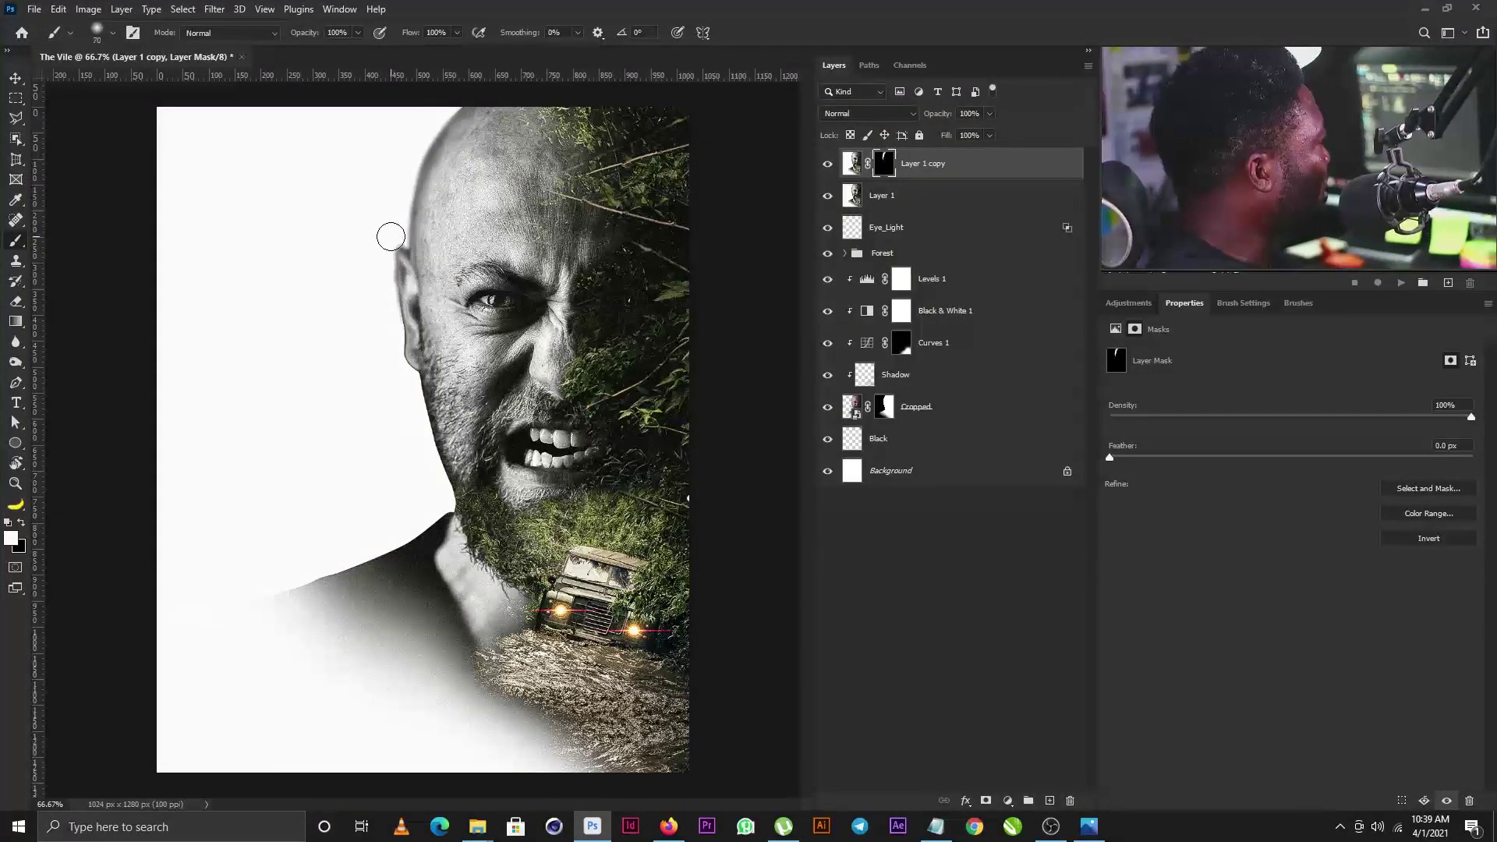
Continue revealing the blur on the mask down the ear and outer cheek edge, resizing the brush to follow the contour
key(bracketright)
key(bracketright)
key(bracketright)
key(bracketright)
key(bracketleft)
key(bracketleft)
key(bracketleft)
key(bracketleft)
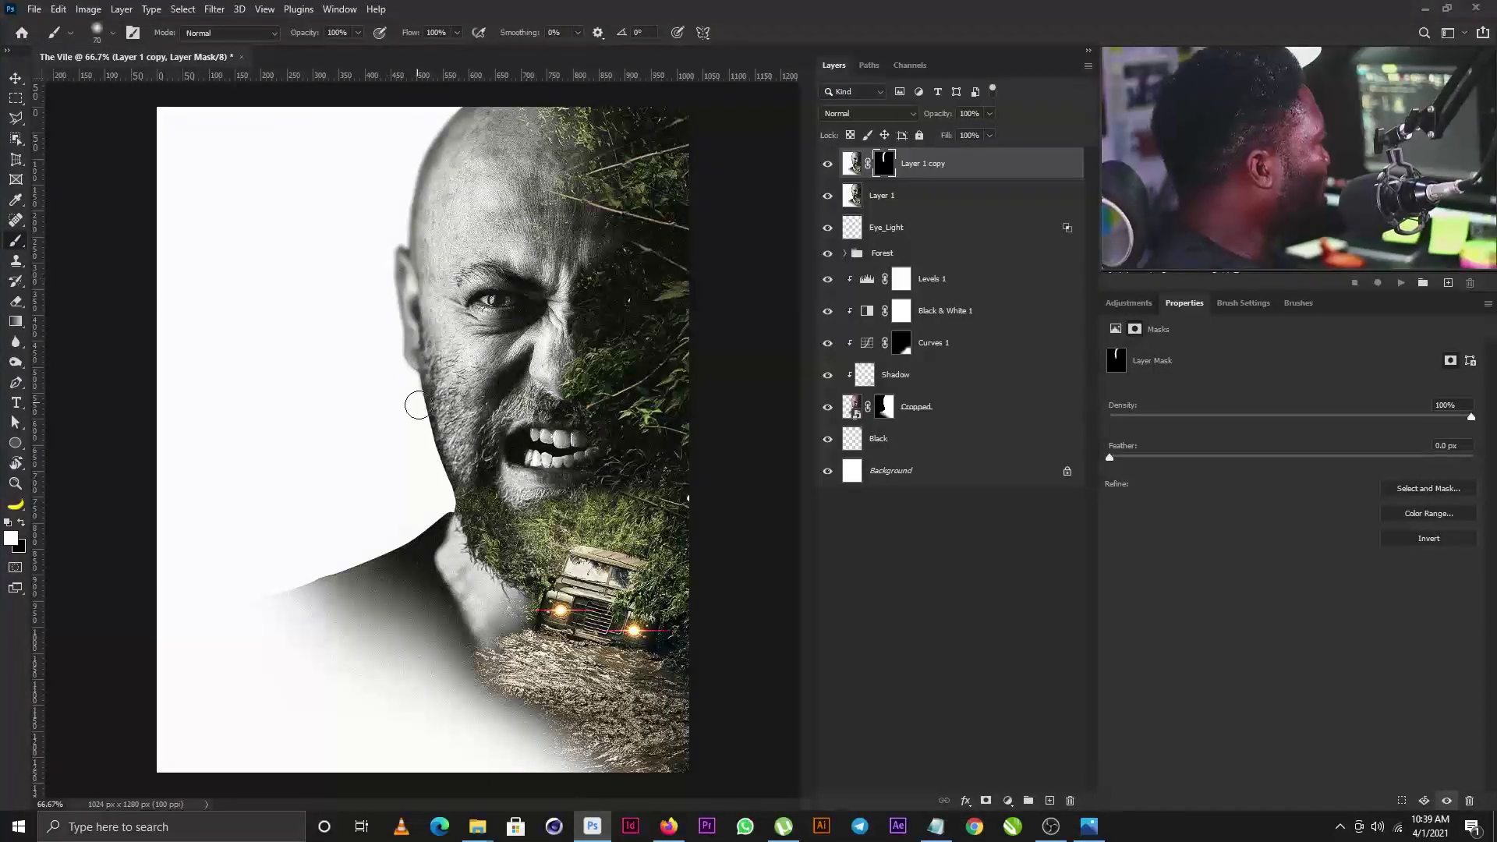
key(bracketright)
key(bracketright)
key(bracketright)
key(bracketright)
key(bracketright)
key(bracketright)
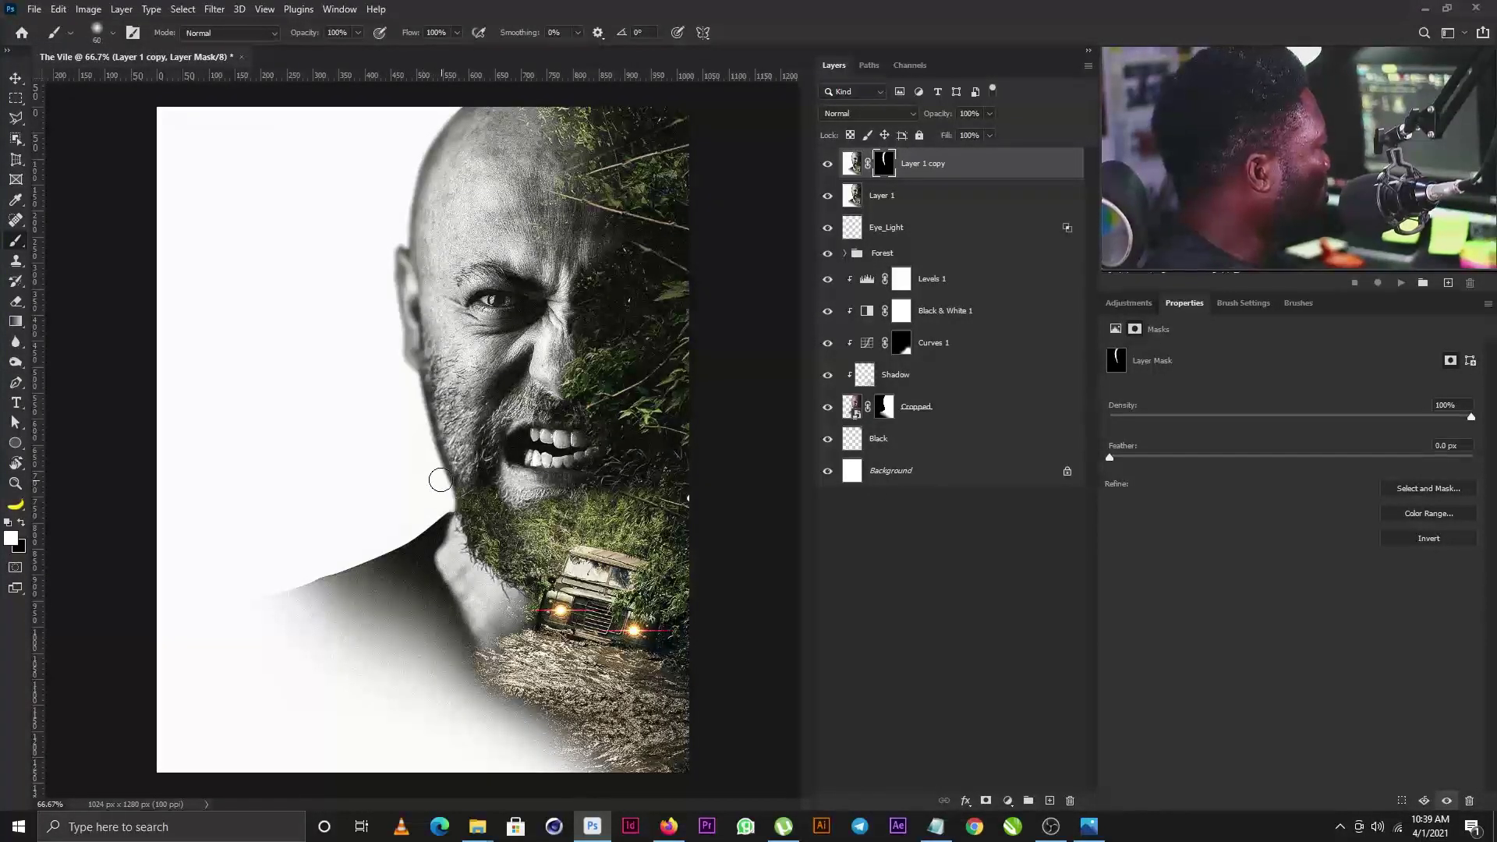
Paint the mask white along the jaw, neck and shoulder edge, enlarging the brush to 175 px for the shoulder
mouse_move(428, 432)
mouse_down()
mouse_move(418, 517)
mouse_move(438, 504)
mouse_move(434, 518)
mouse_up()
key(bracketleft)
key(bracketleft)
key(bracketleft)
key(bracketleft)
key(bracketright)
key(bracketright)
key(bracketright)
key(bracketright)
key(bracketright)
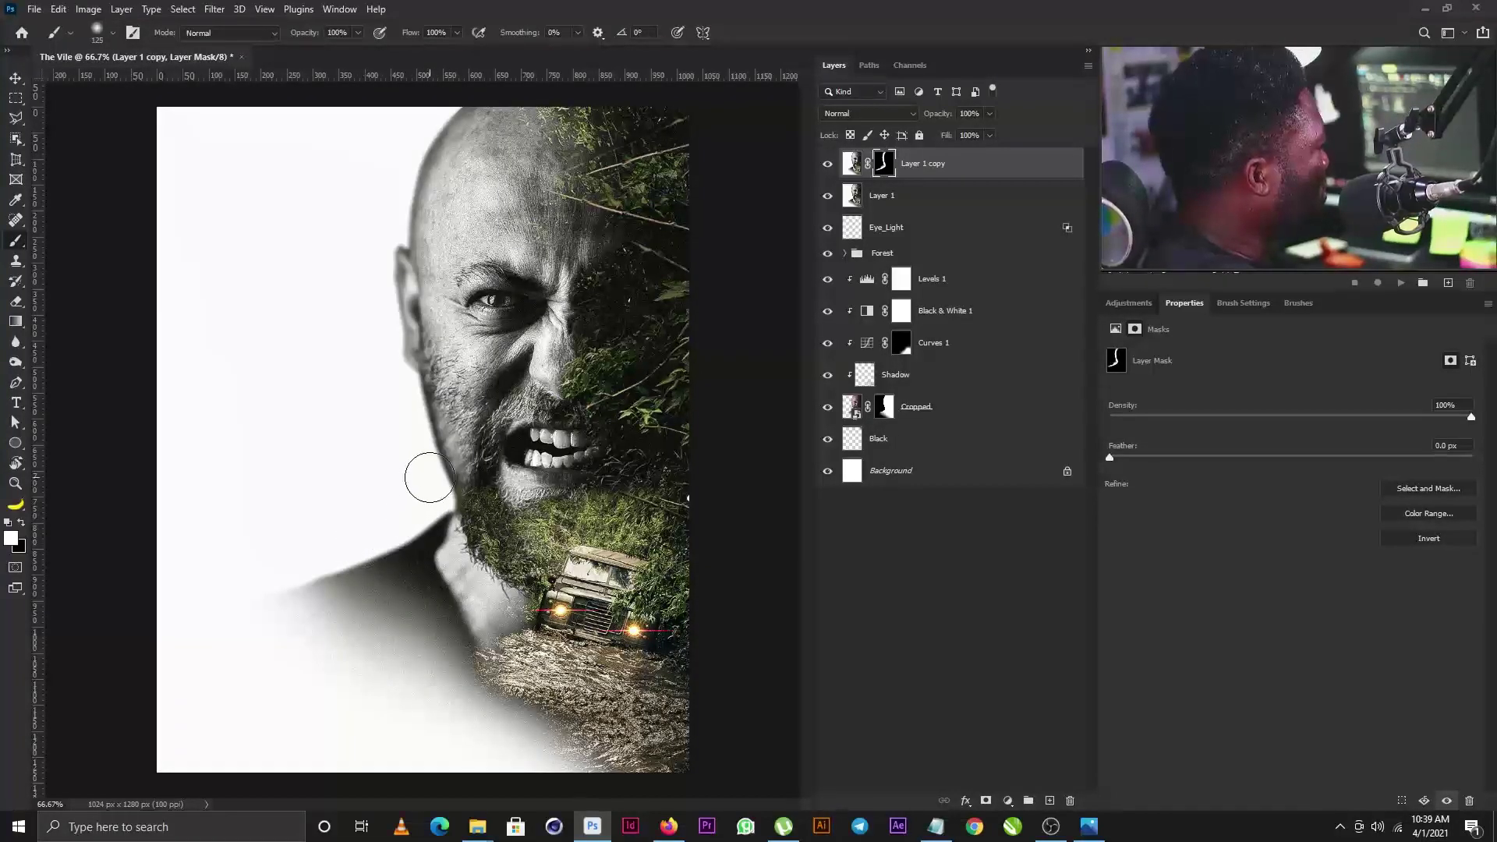
key(bracketright)
key(bracketright)
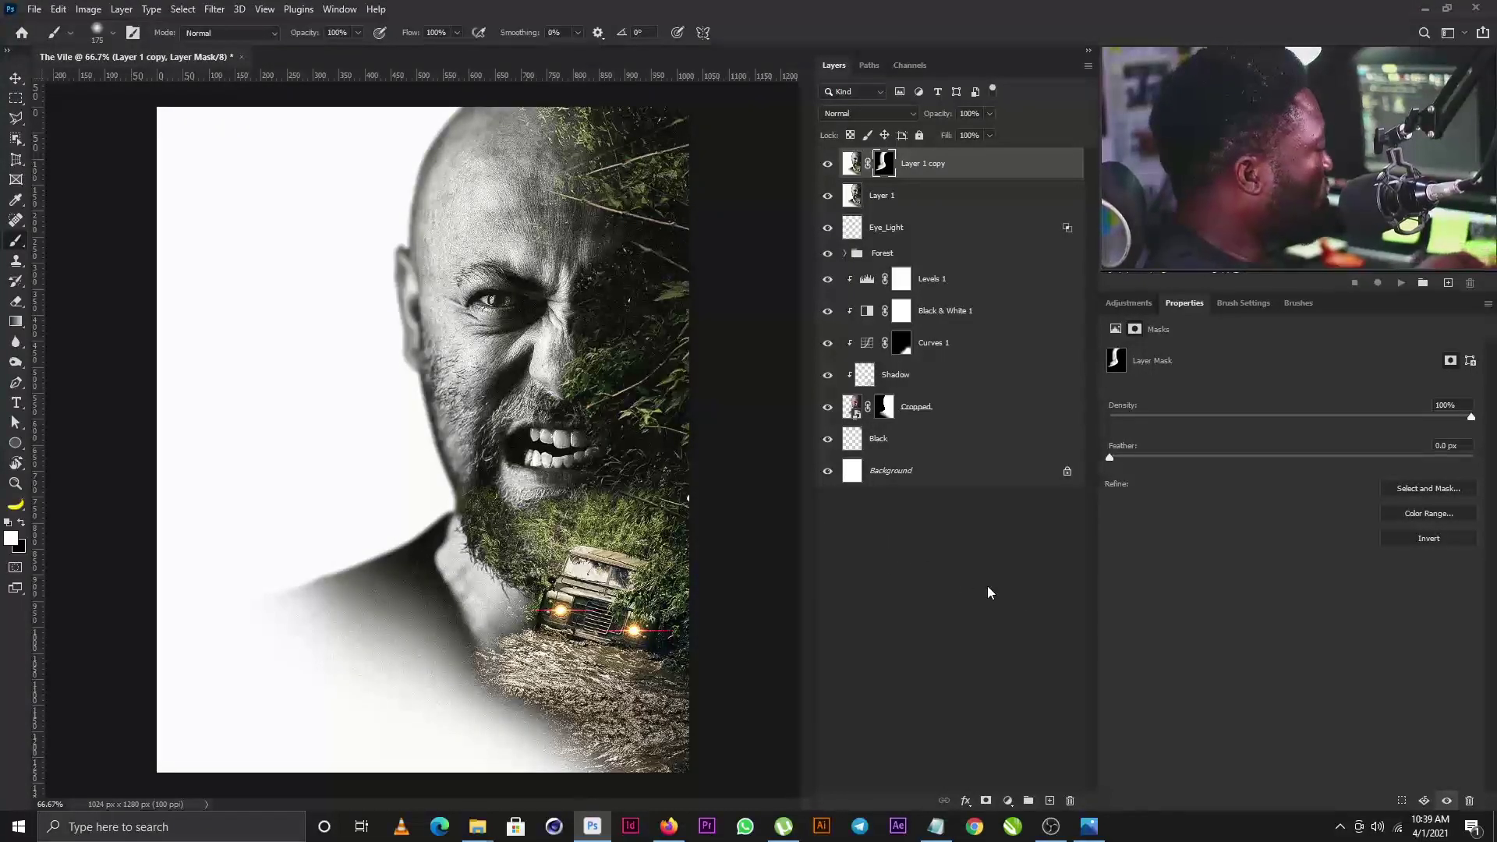
Create a new top layer named Noise in Soft Light mode, filled with 50% gray
alt+click(1049, 801)
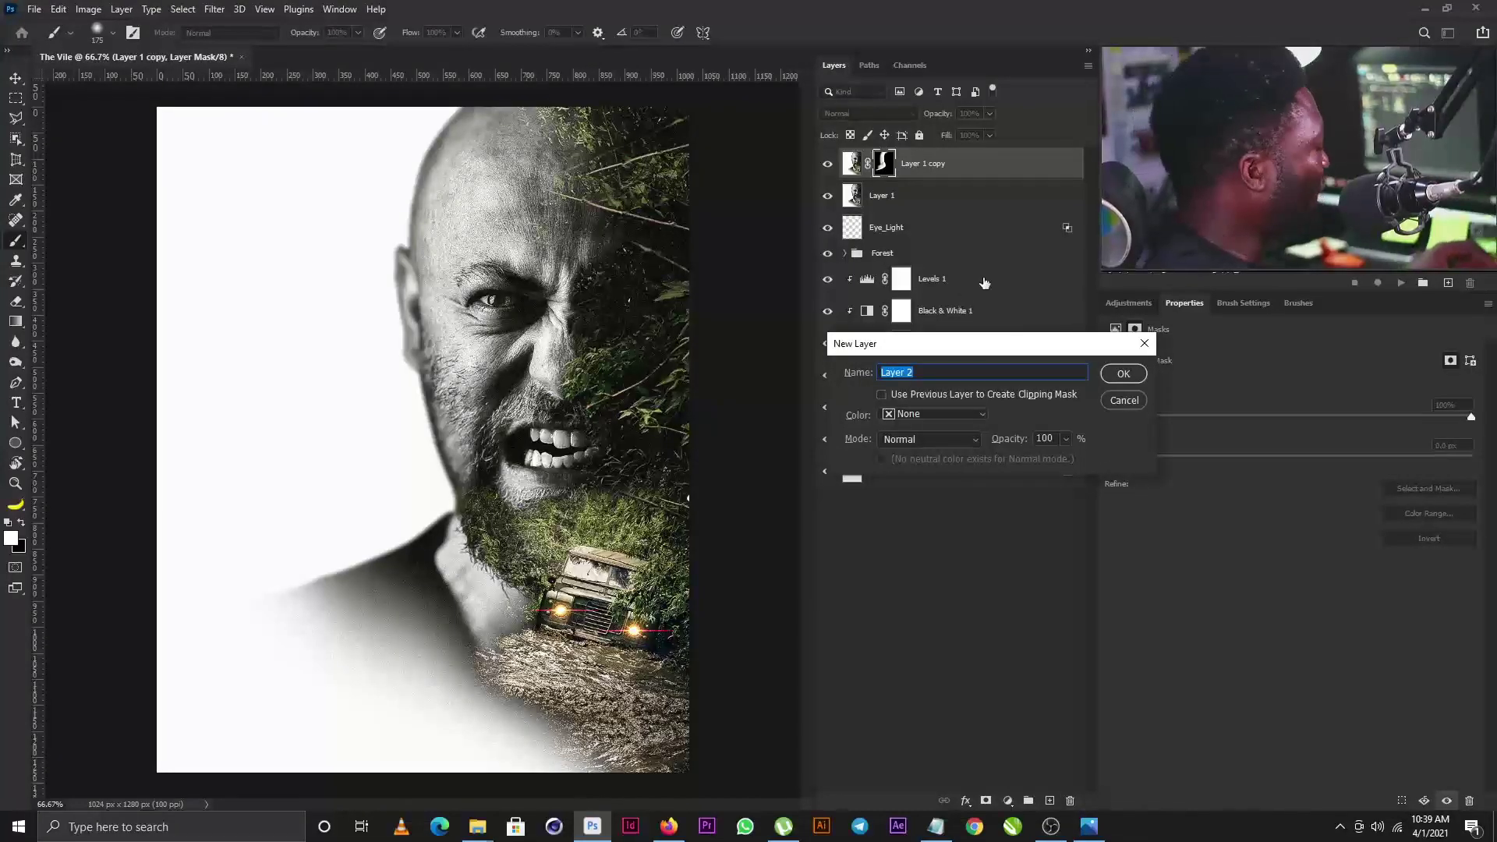
text(Noise)
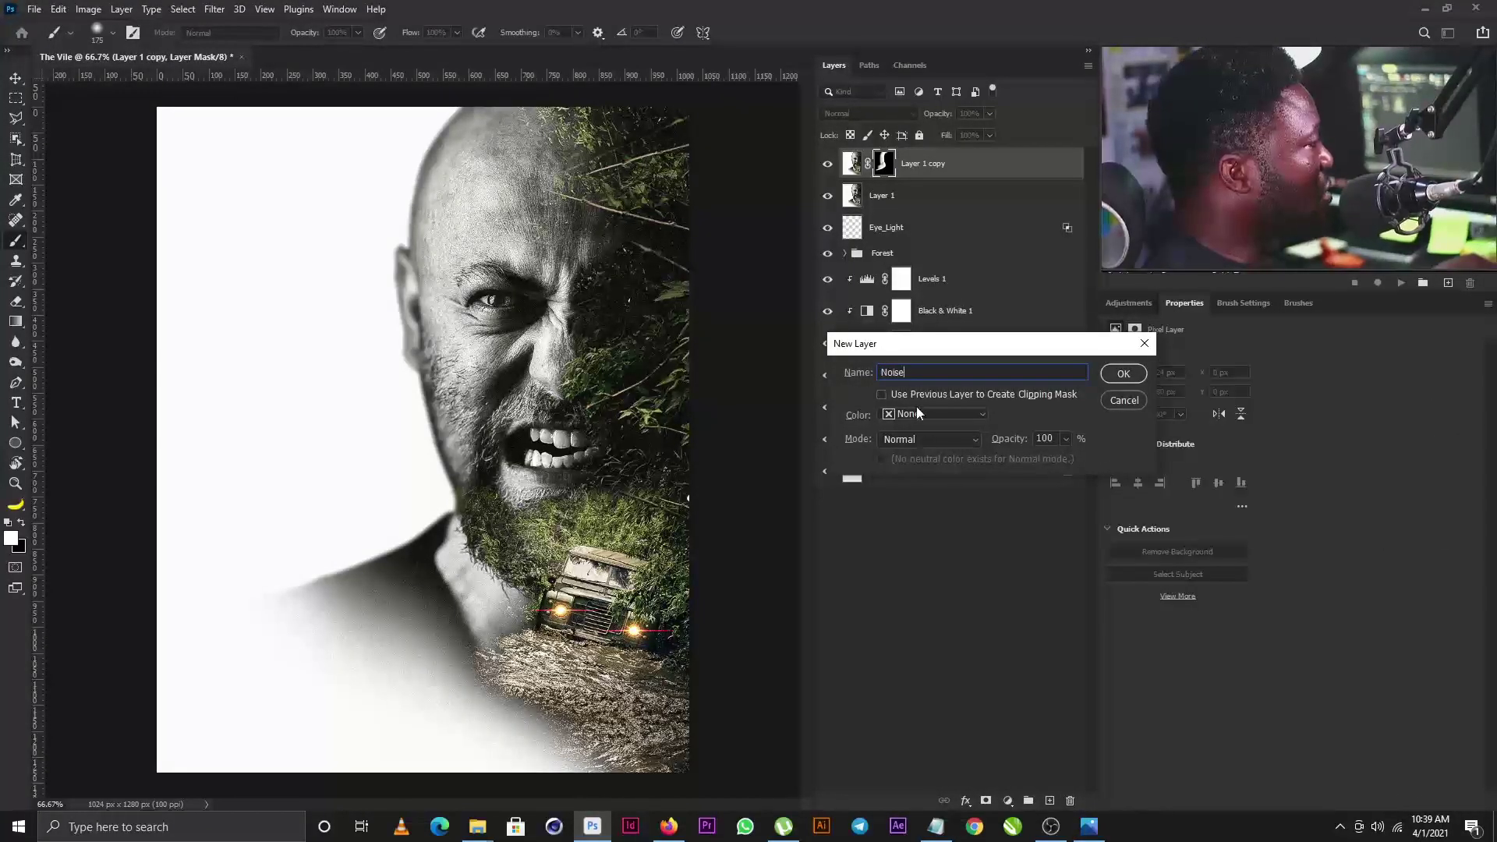
click(917, 413)
click(897, 425)
click(906, 443)
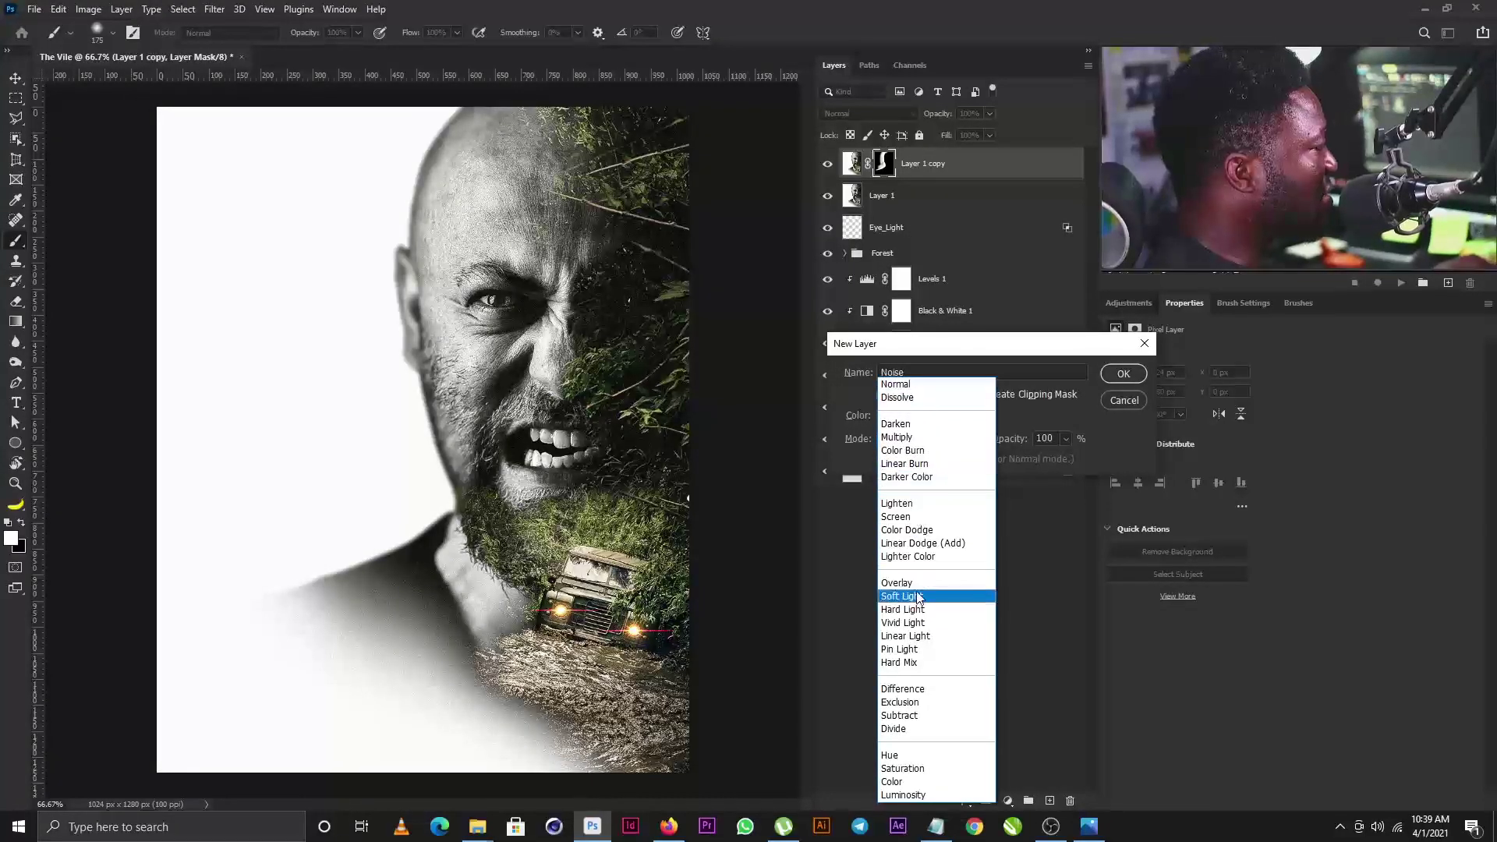
click(918, 597)
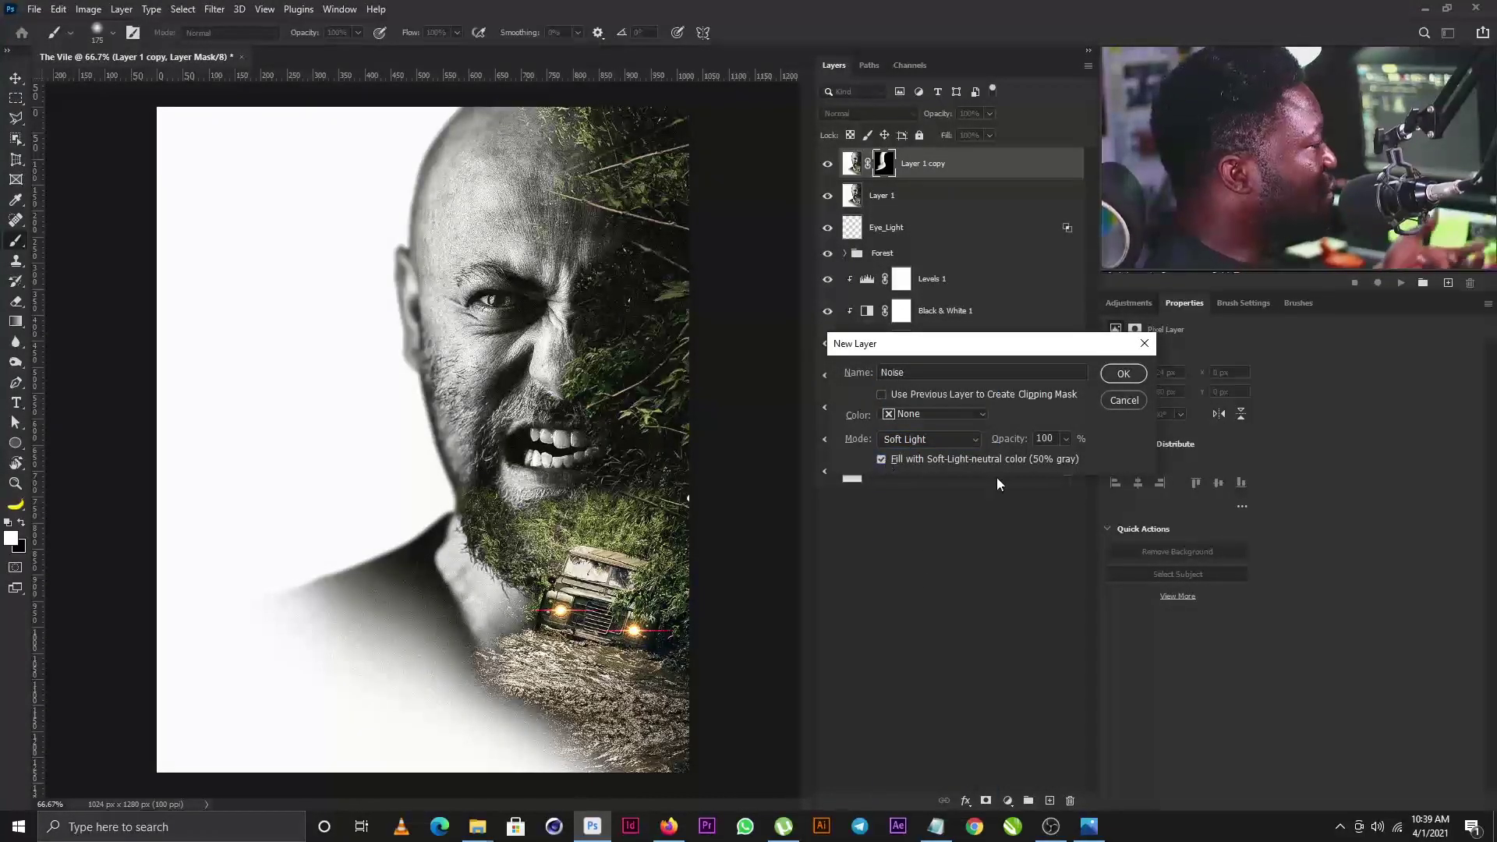
click(1122, 374)
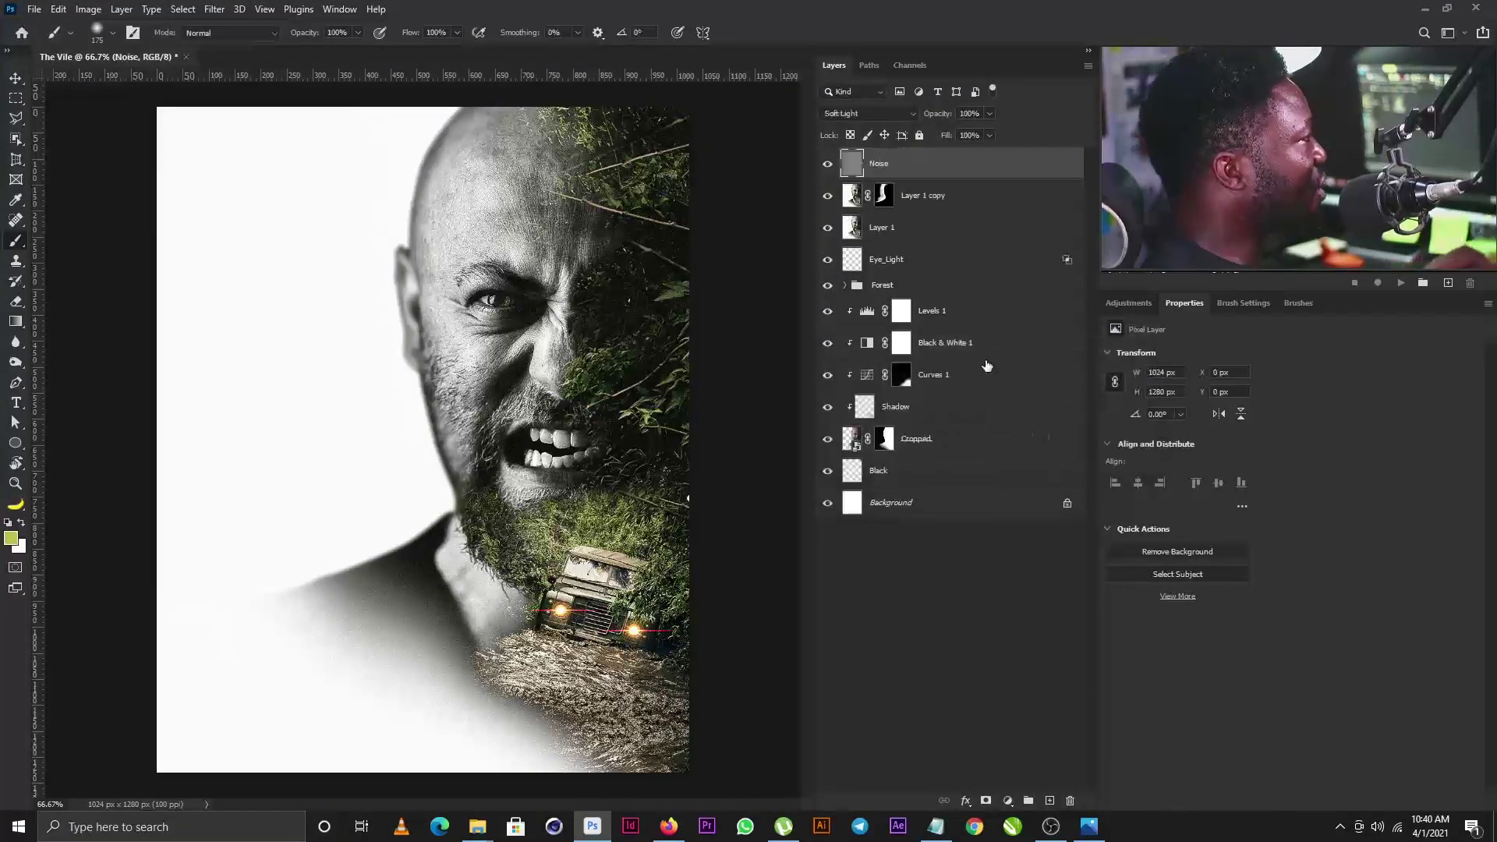
Apply Add Noise to the Noise layer at 19.18% with Uniform distribution and Monochromatic enabled
click(223, 11)
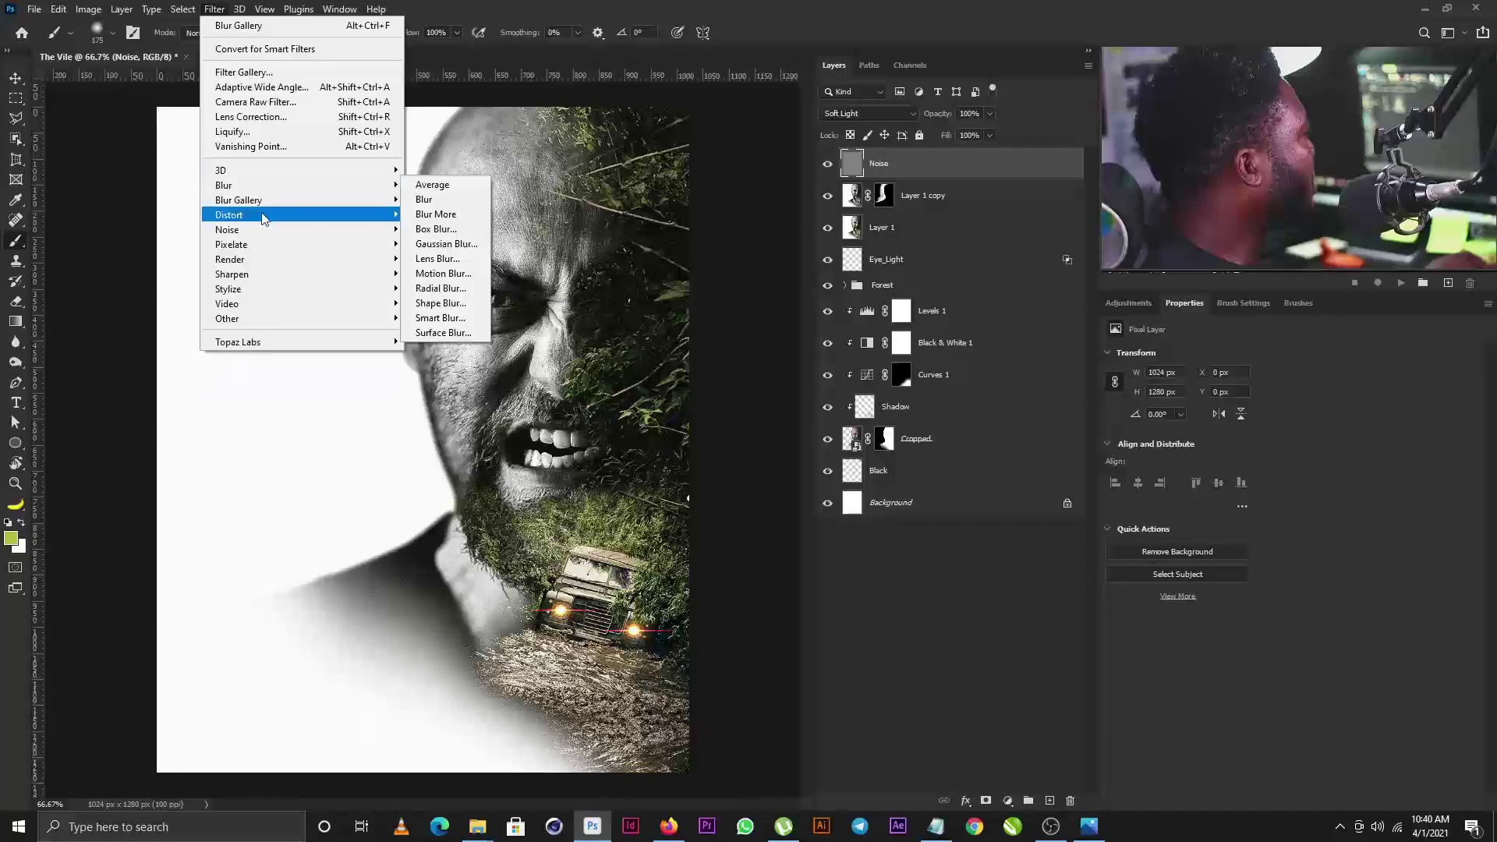
mouse_move(265, 229)
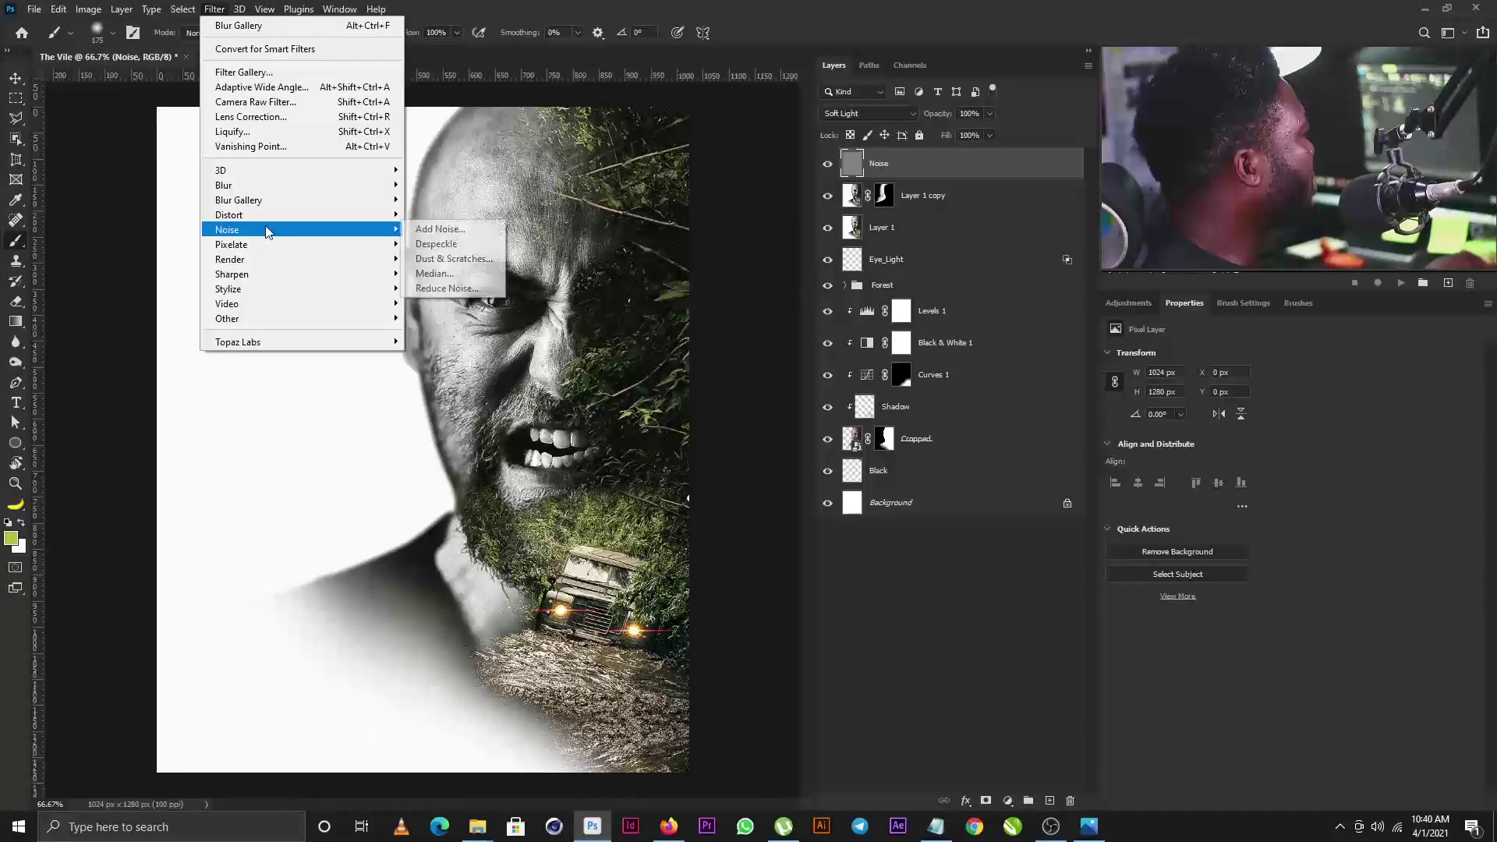
click(466, 233)
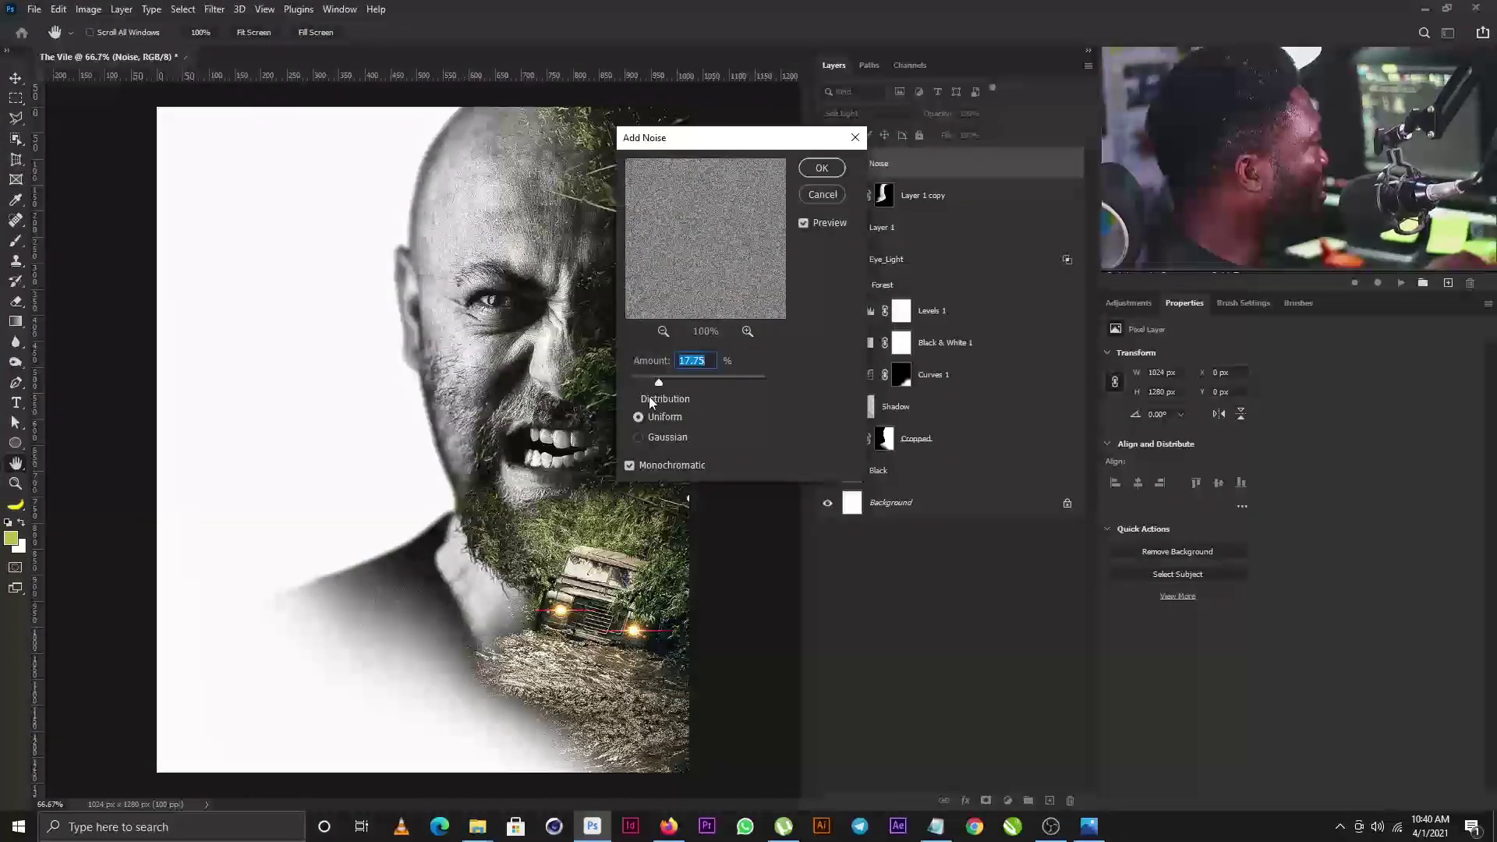
drag(675, 380, 661, 383)
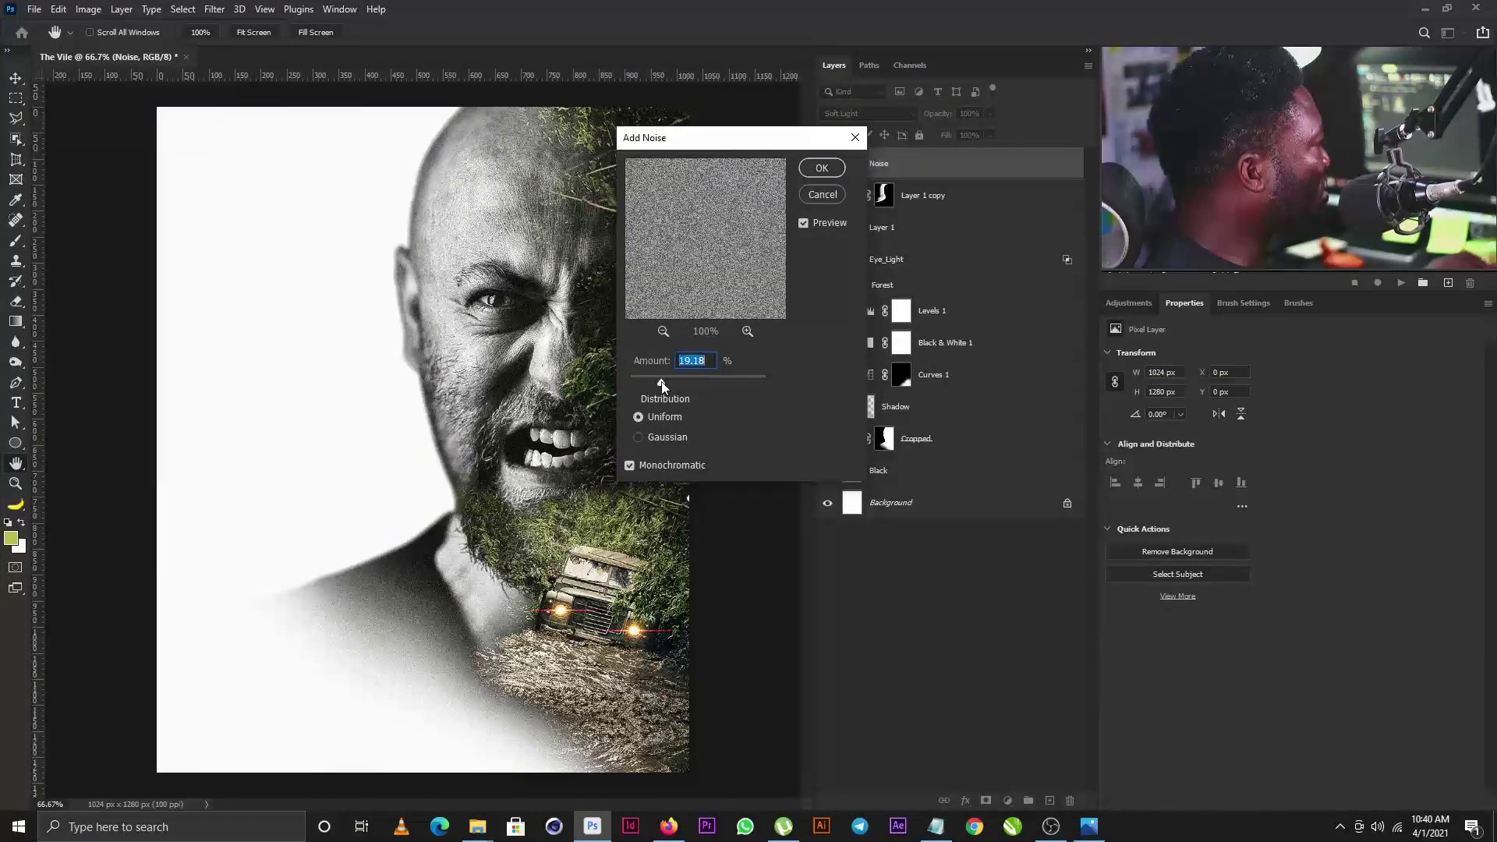
click(814, 170)
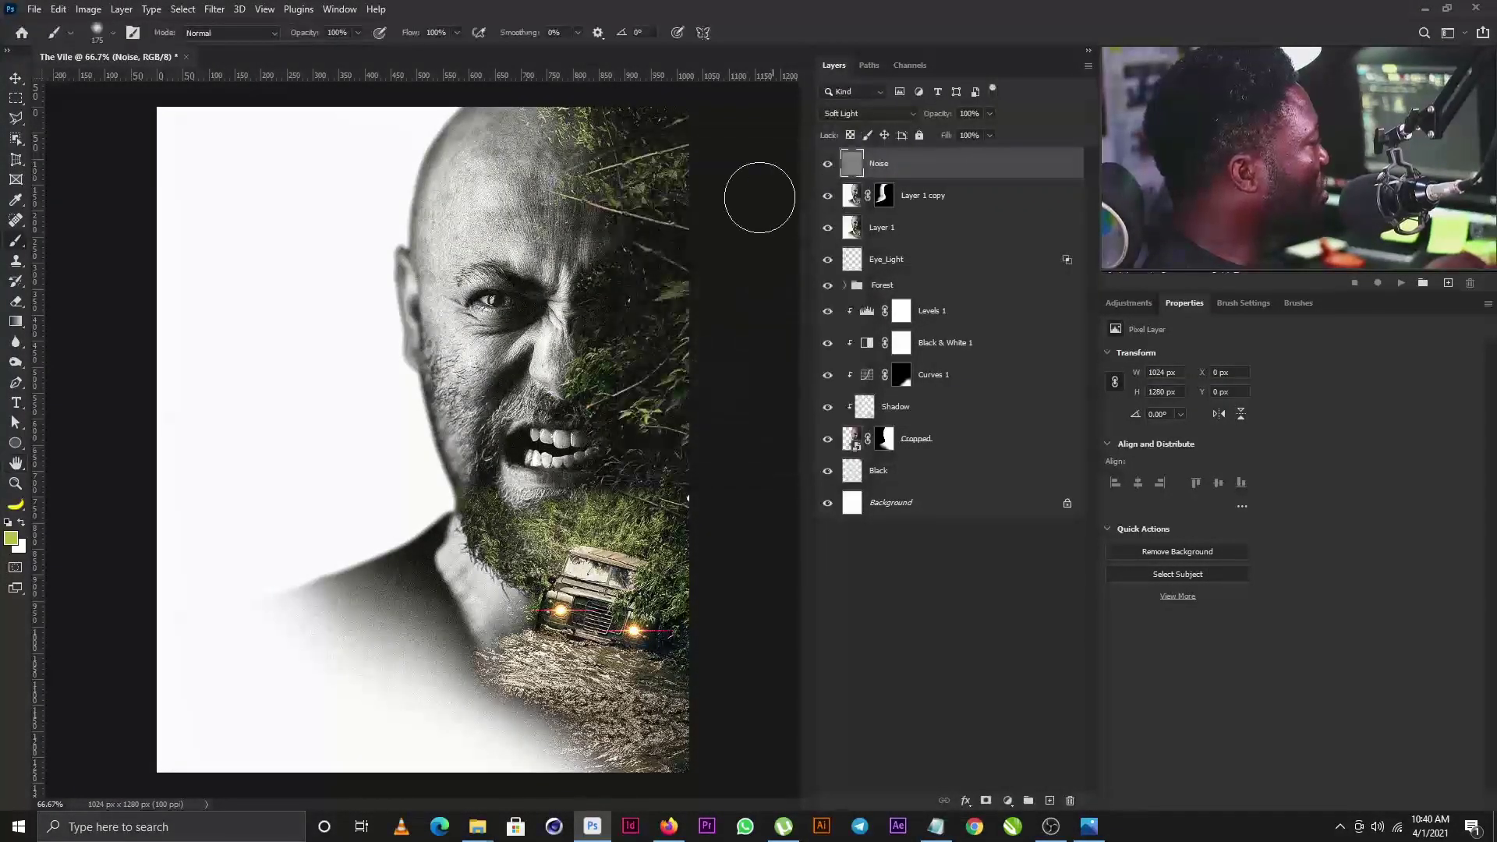
key(v)
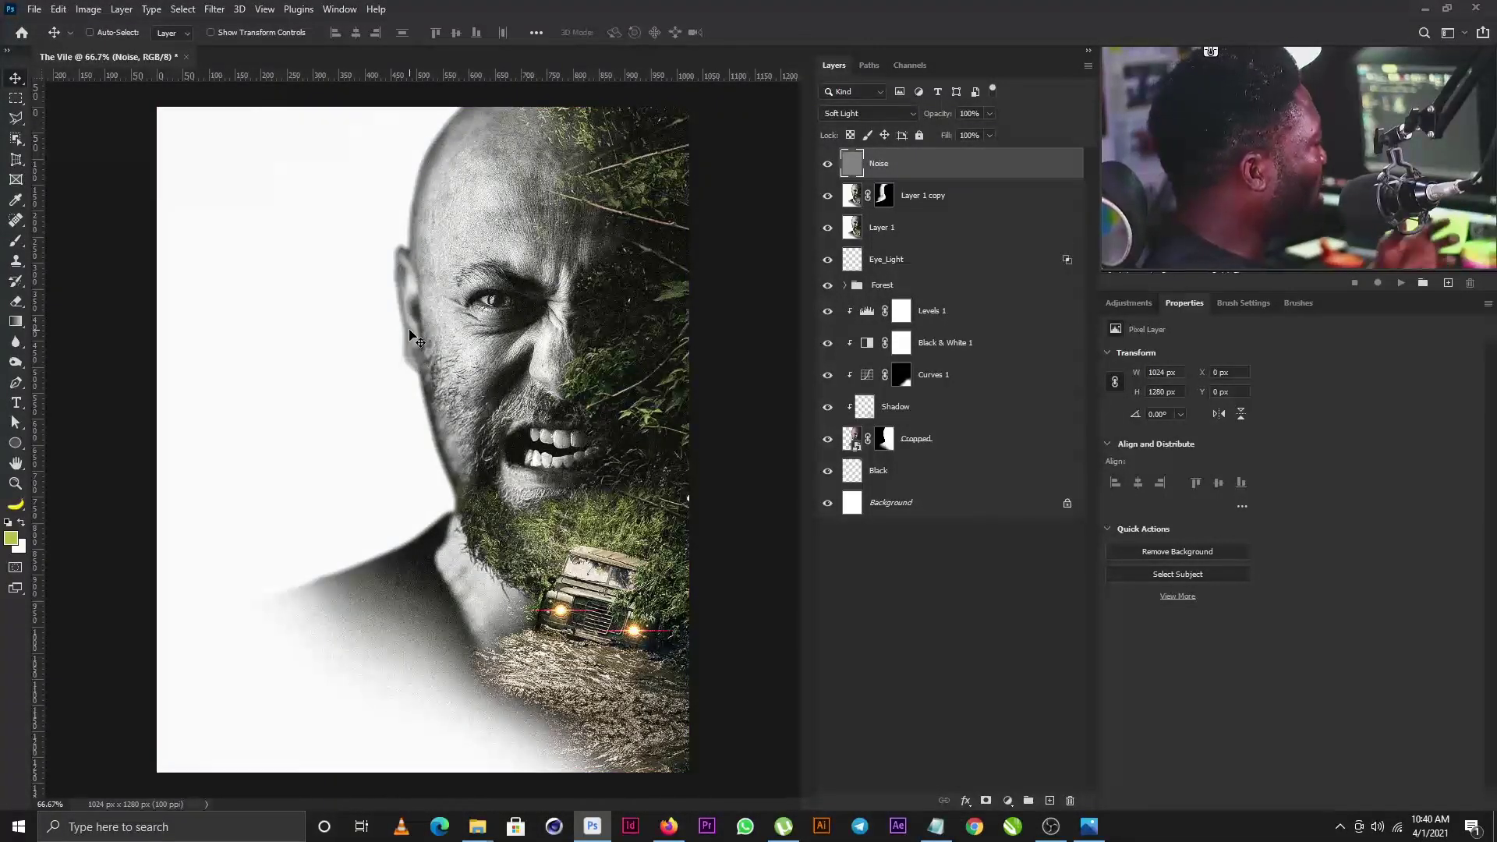
Add the horizontal text THE in BrushUpToo at 57.6 pt on the white area beside the face
click(22, 409)
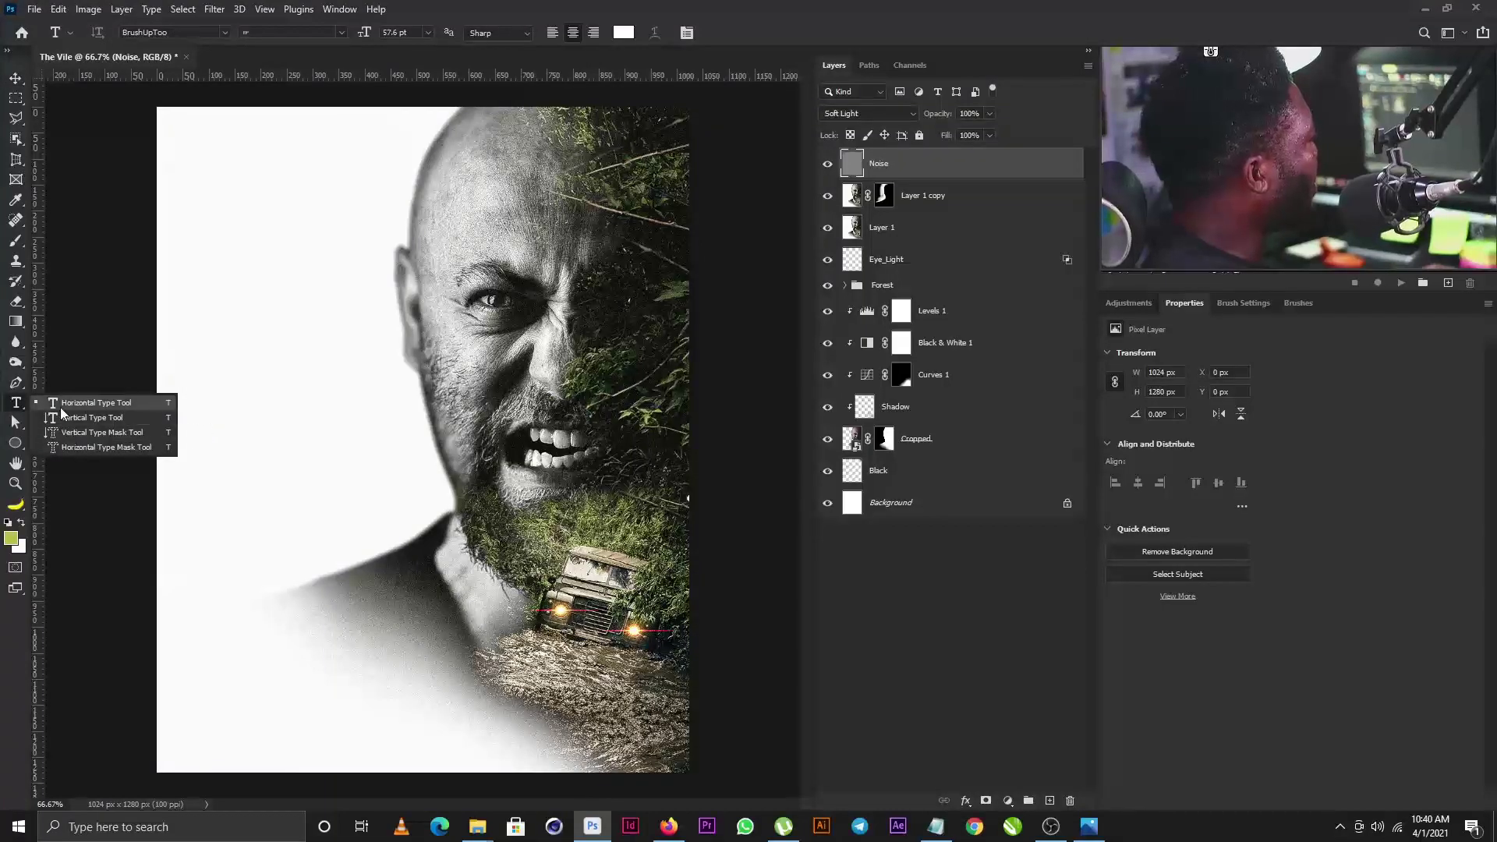
click(233, 390)
click(233, 390)
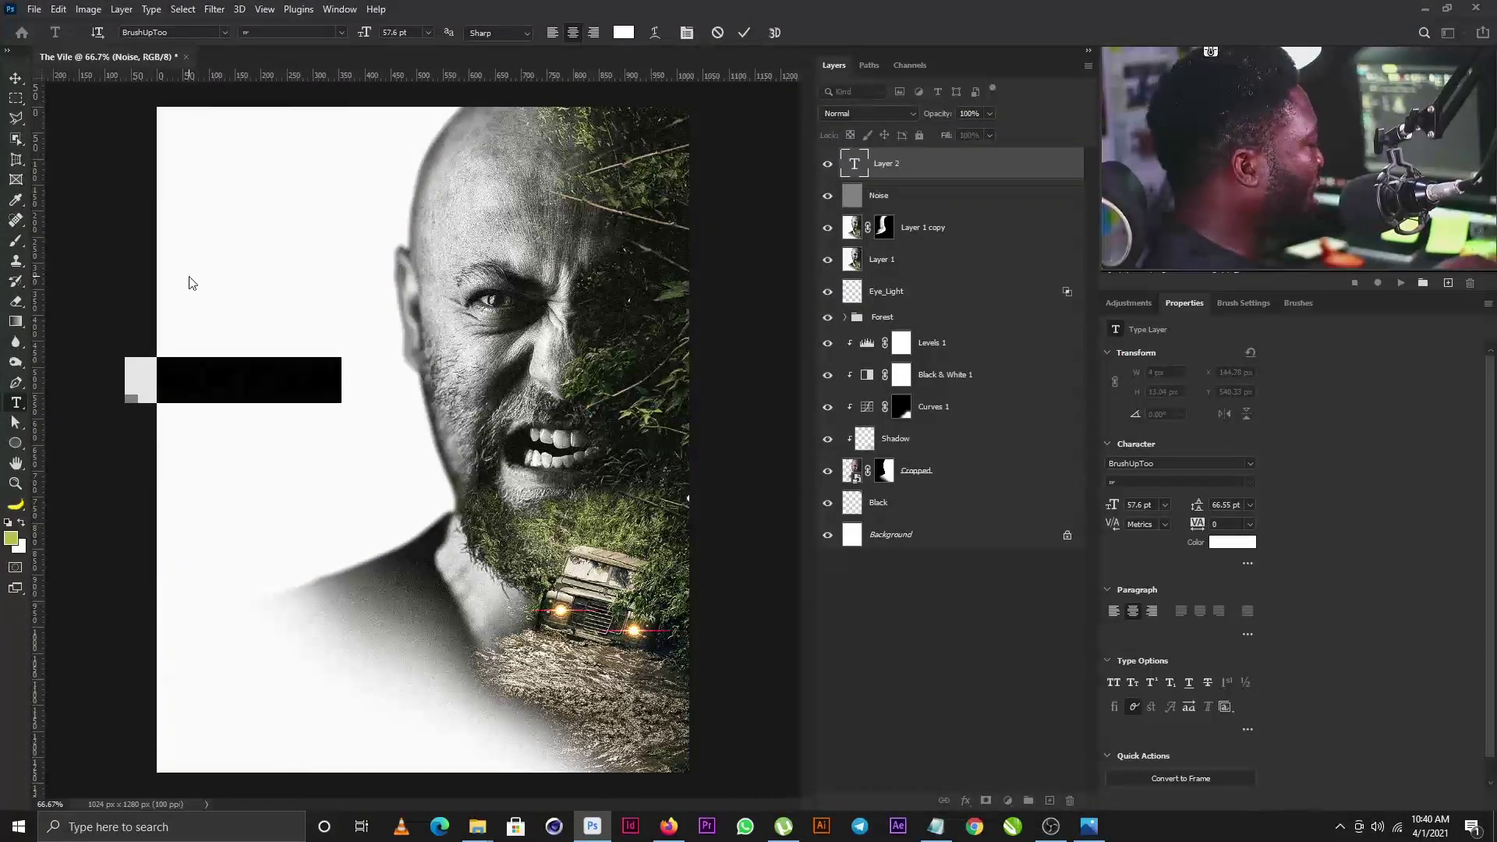
text(THE)
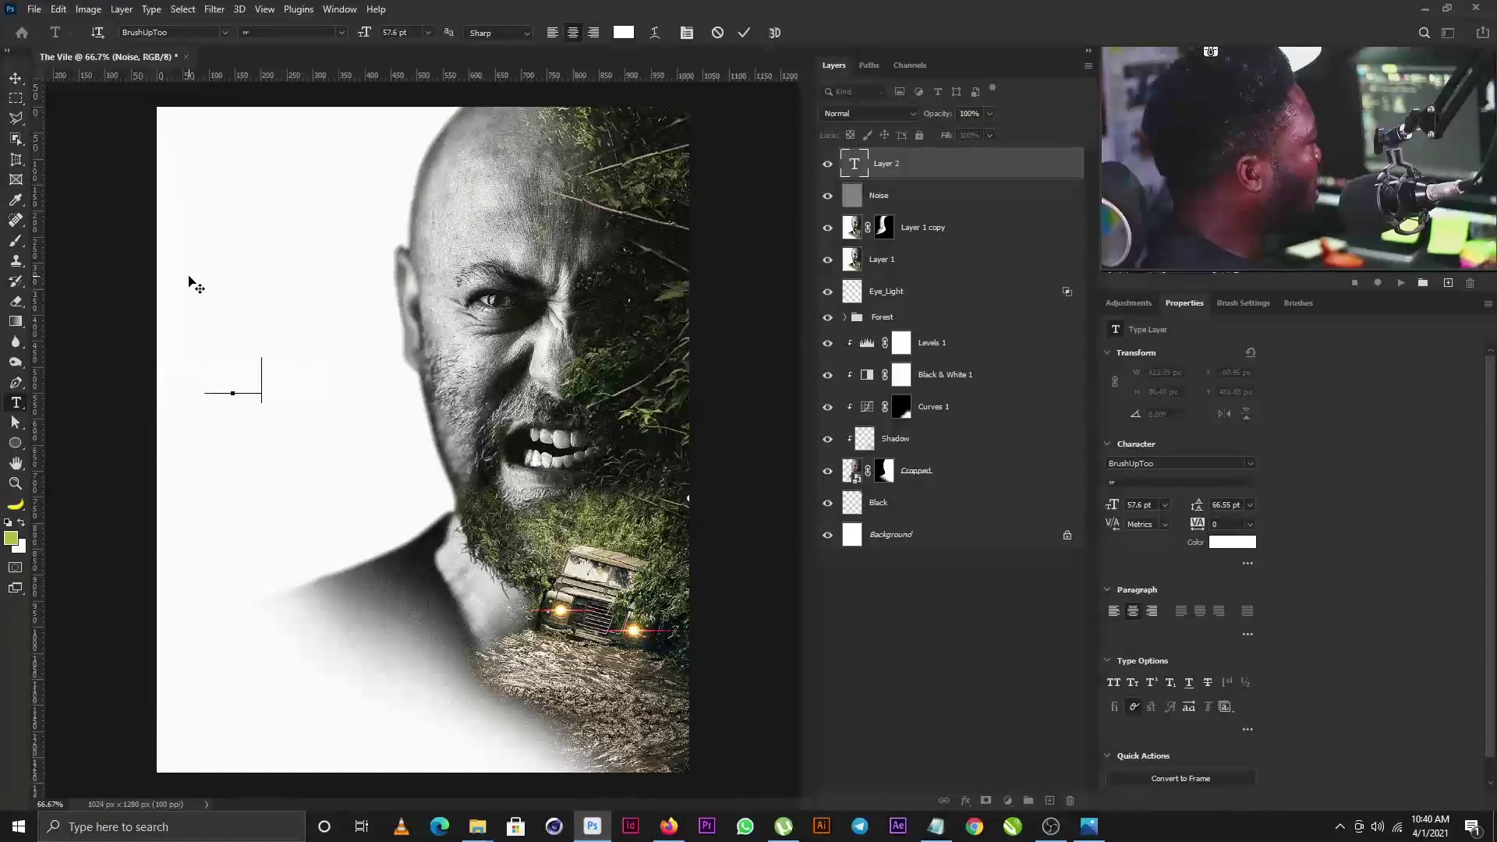
Colour the whole text THE dark red, hex 790000
key(ctrl+a)
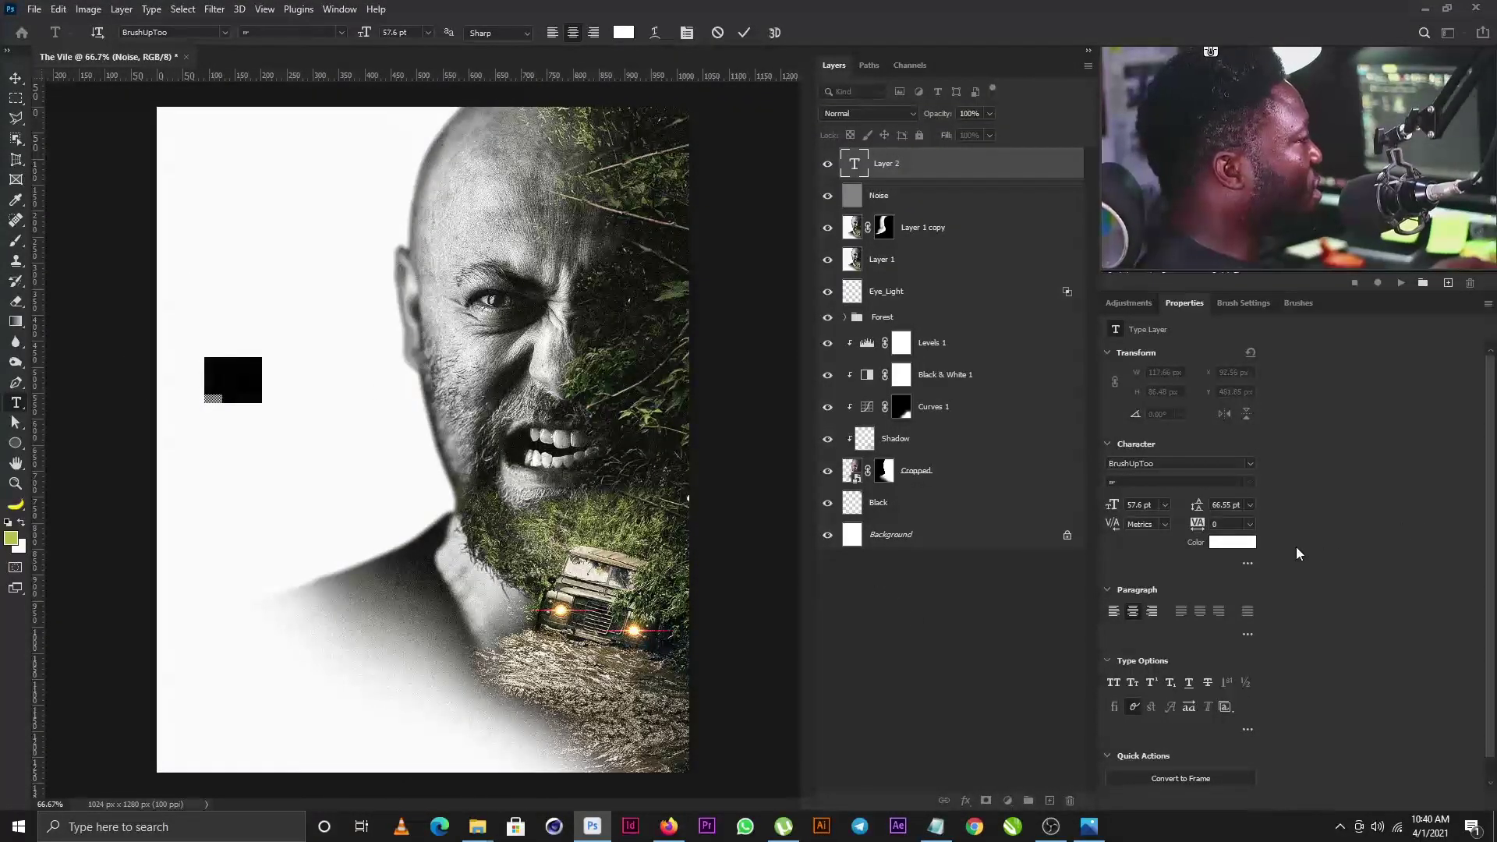
click(1232, 542)
mouse_move(883, 415)
mouse_down()
mouse_move(916, 465)
mouse_move(897, 468)
mouse_up()
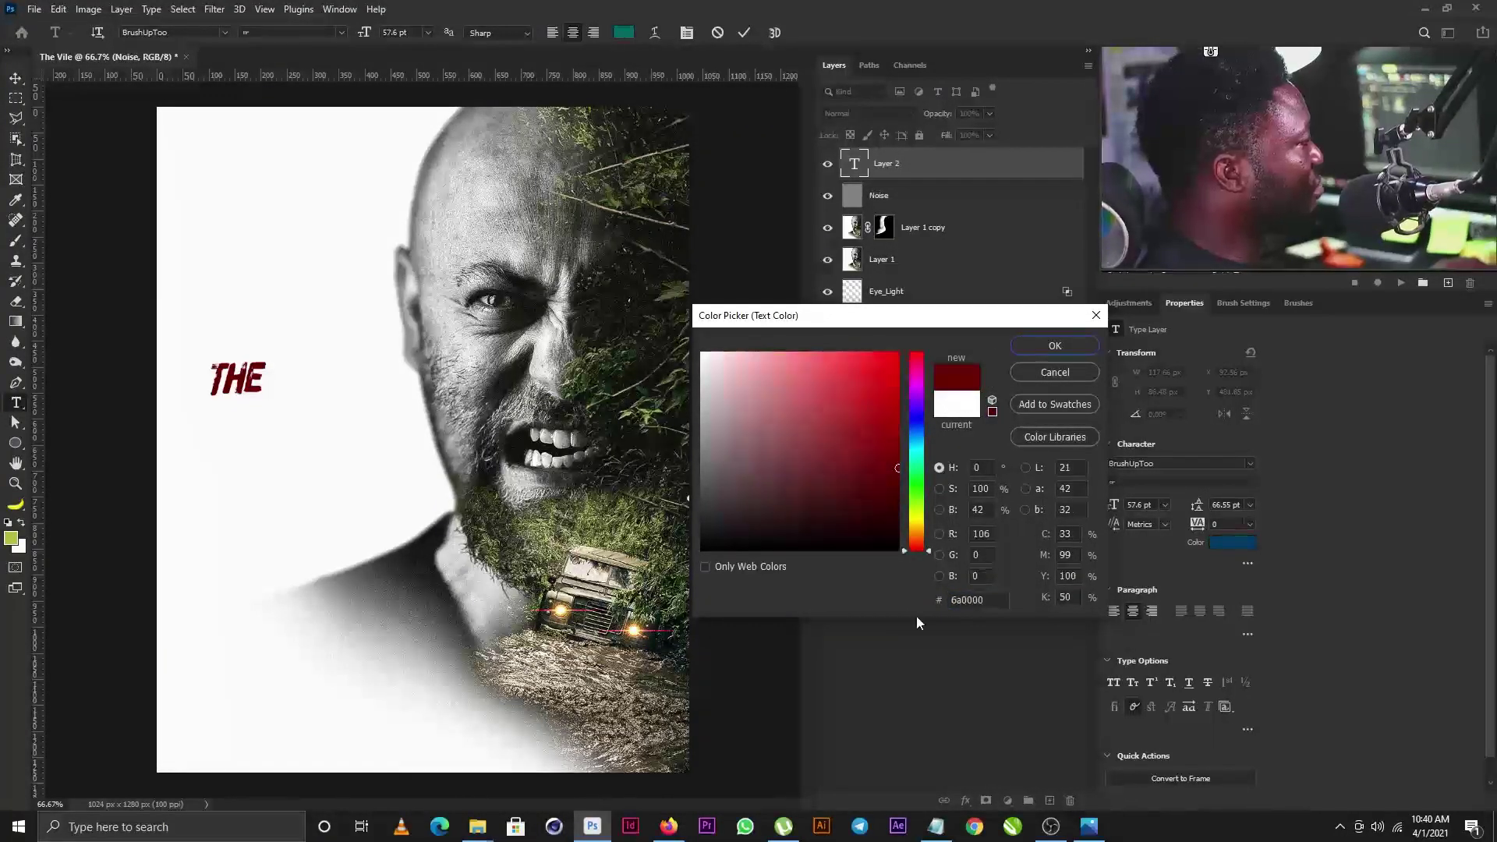
click(898, 426)
click(1054, 346)
click(1220, 543)
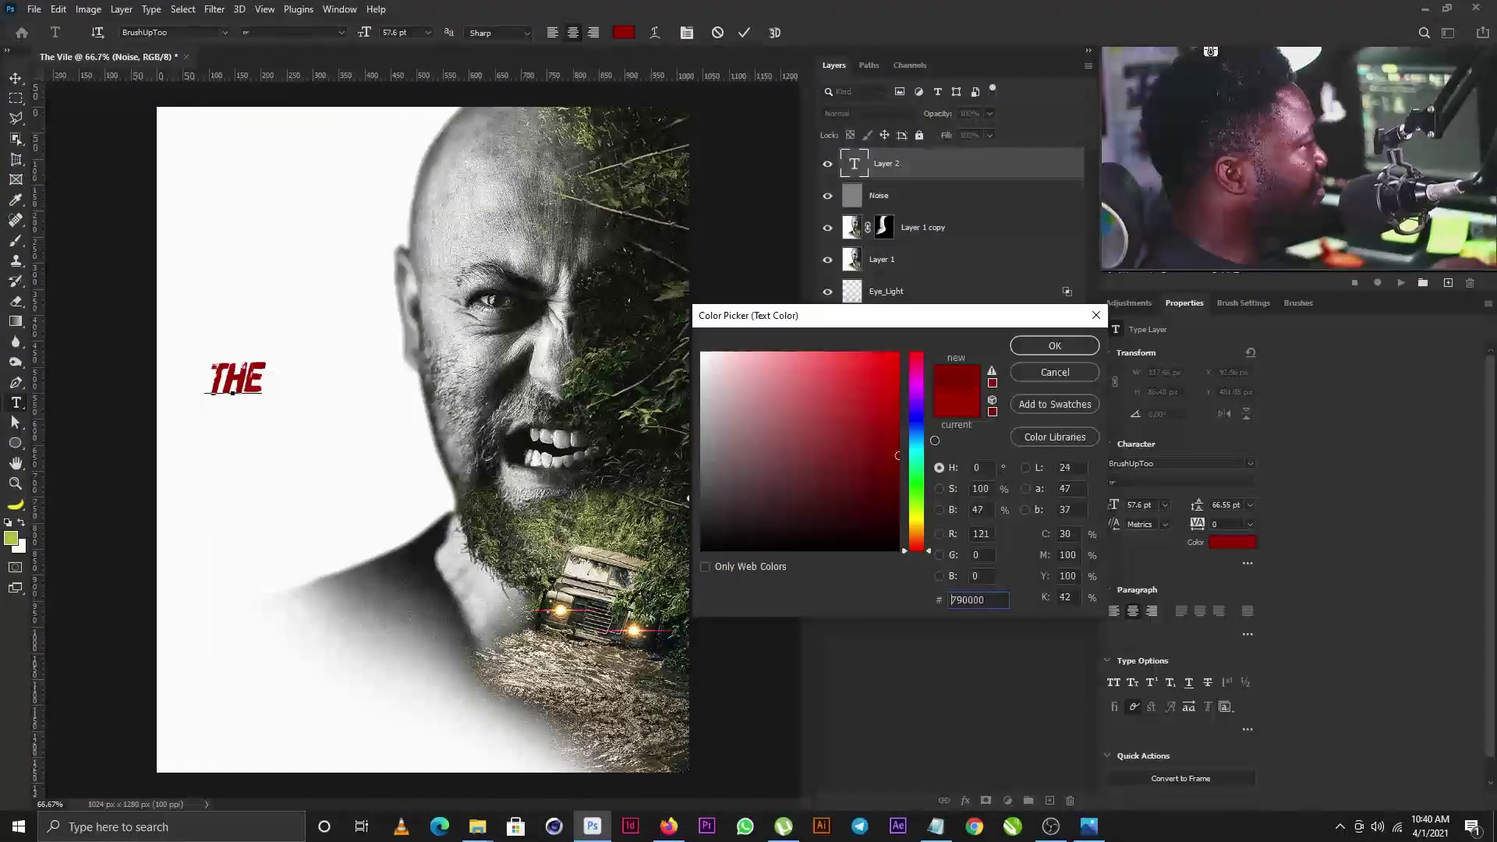
click(1054, 346)
Move THE down beside the shoulder, duplicate its layer and change the copy's text to VILE
ctrl+click(253, 427)
drag(253, 427, 335, 624)
key(ctrl+j)
double_click(336, 624)
text(VILE)
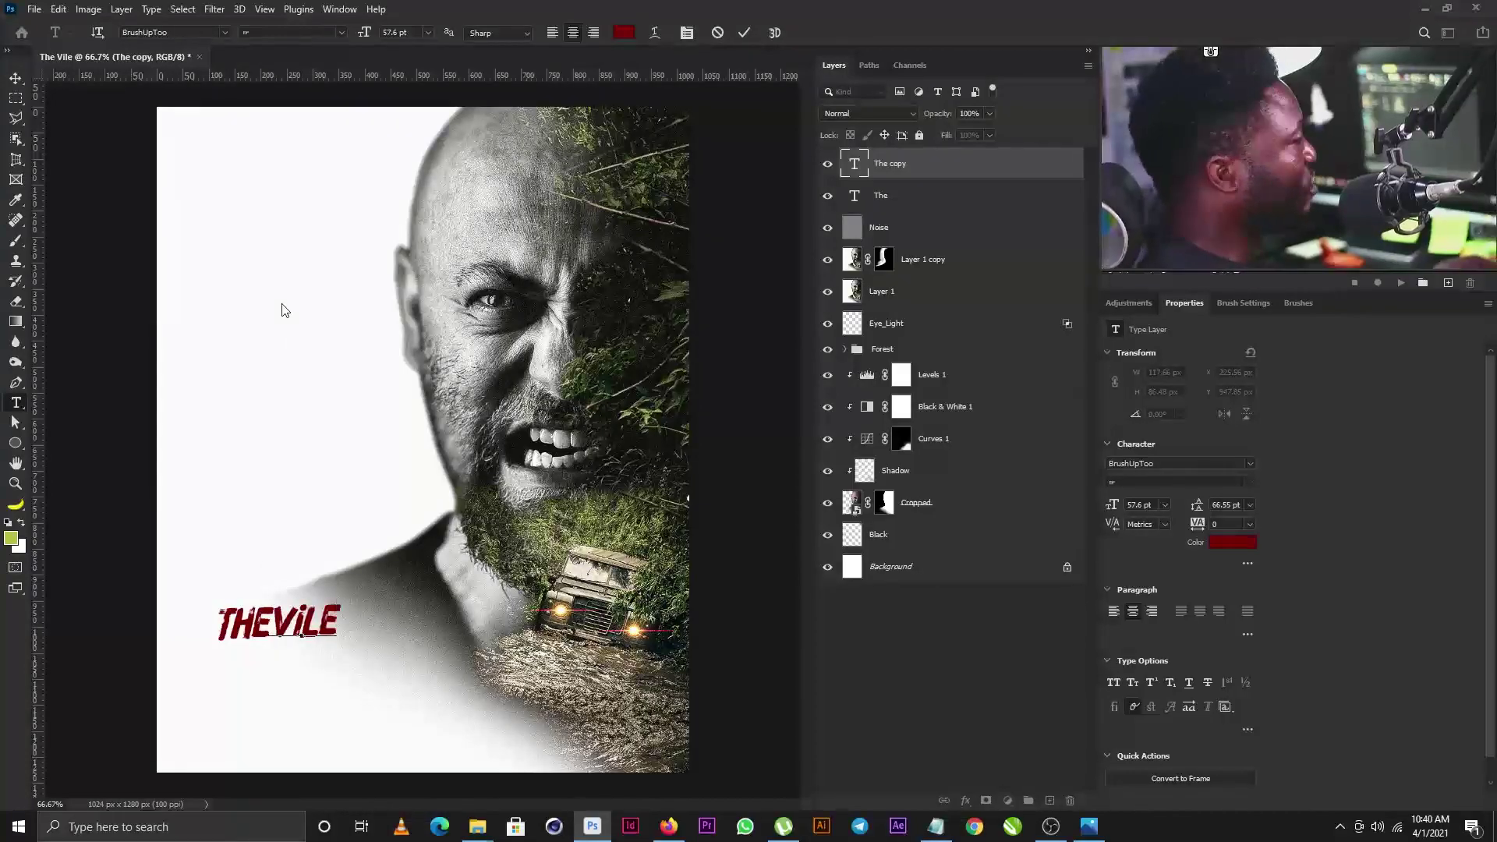
Scale the VILE text up to about 137 pt and position it just after THE as the title
click(16, 79)
key(ctrl+t)
key(Return)
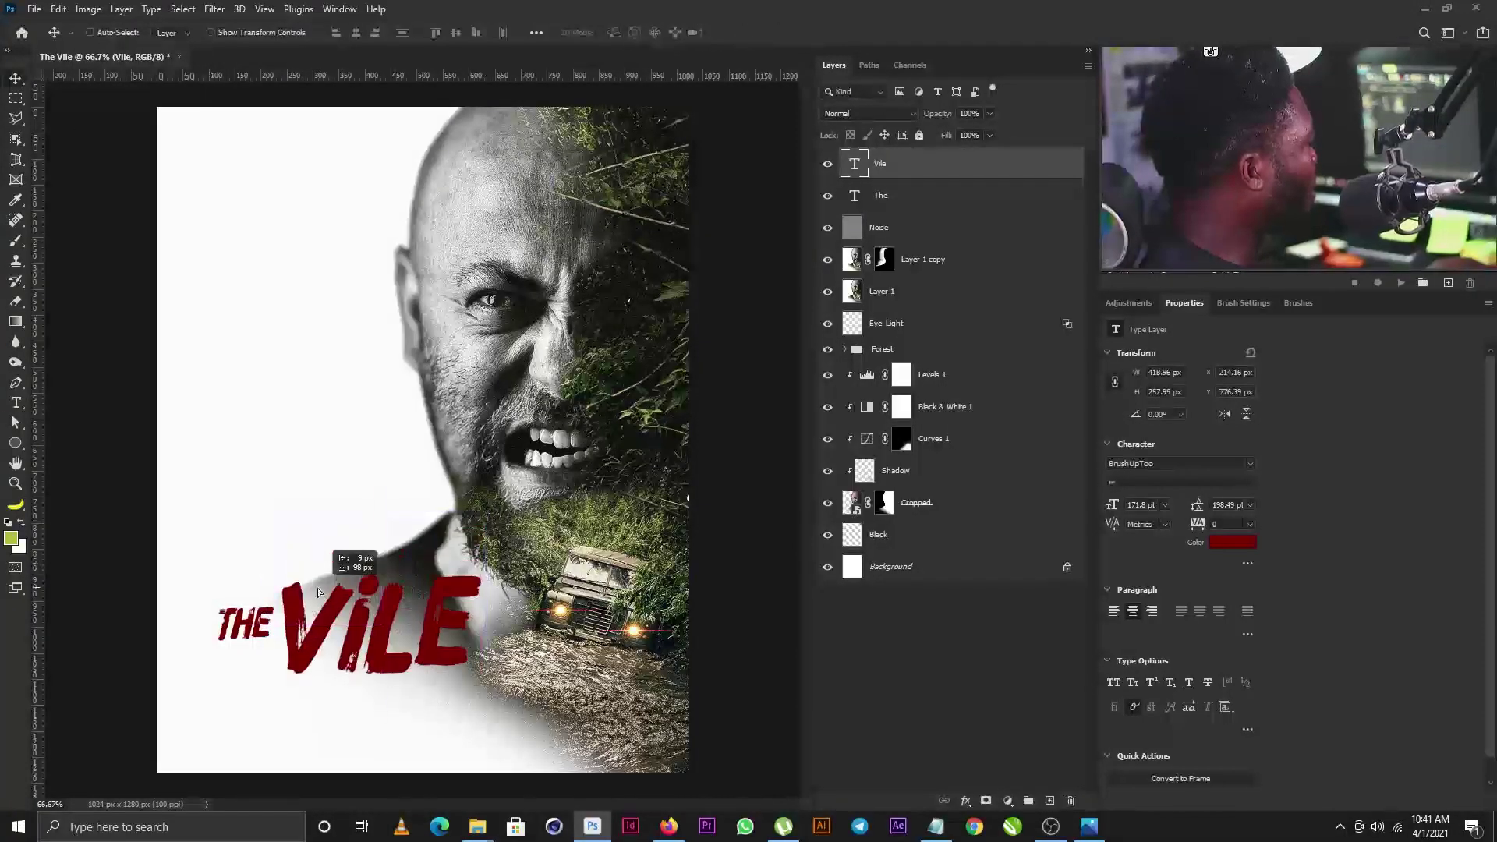
drag(375, 577, 370, 618)
key(ctrl+t)
key(Return)
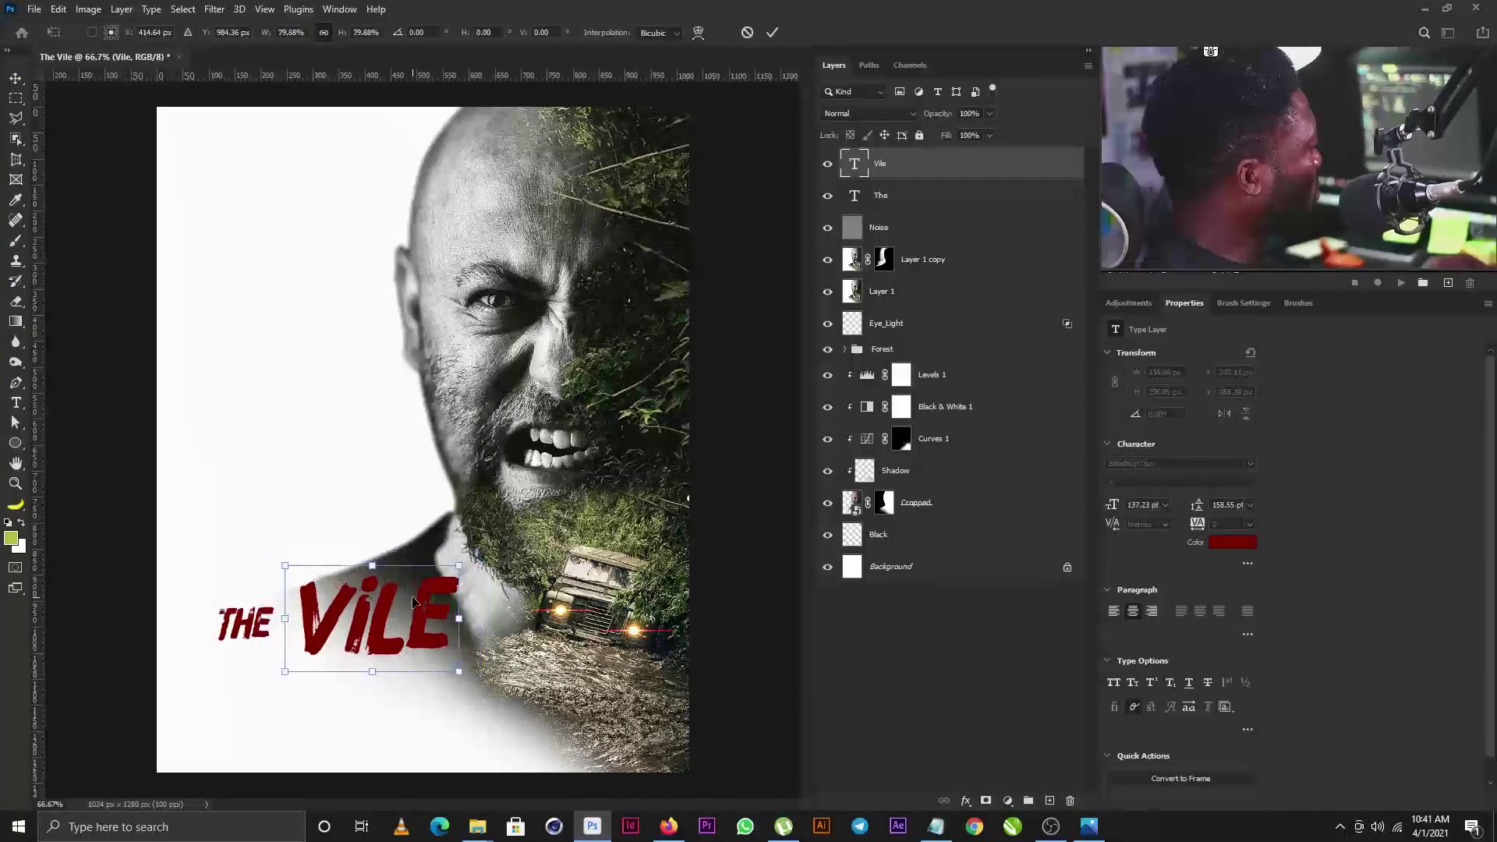
key(Return)
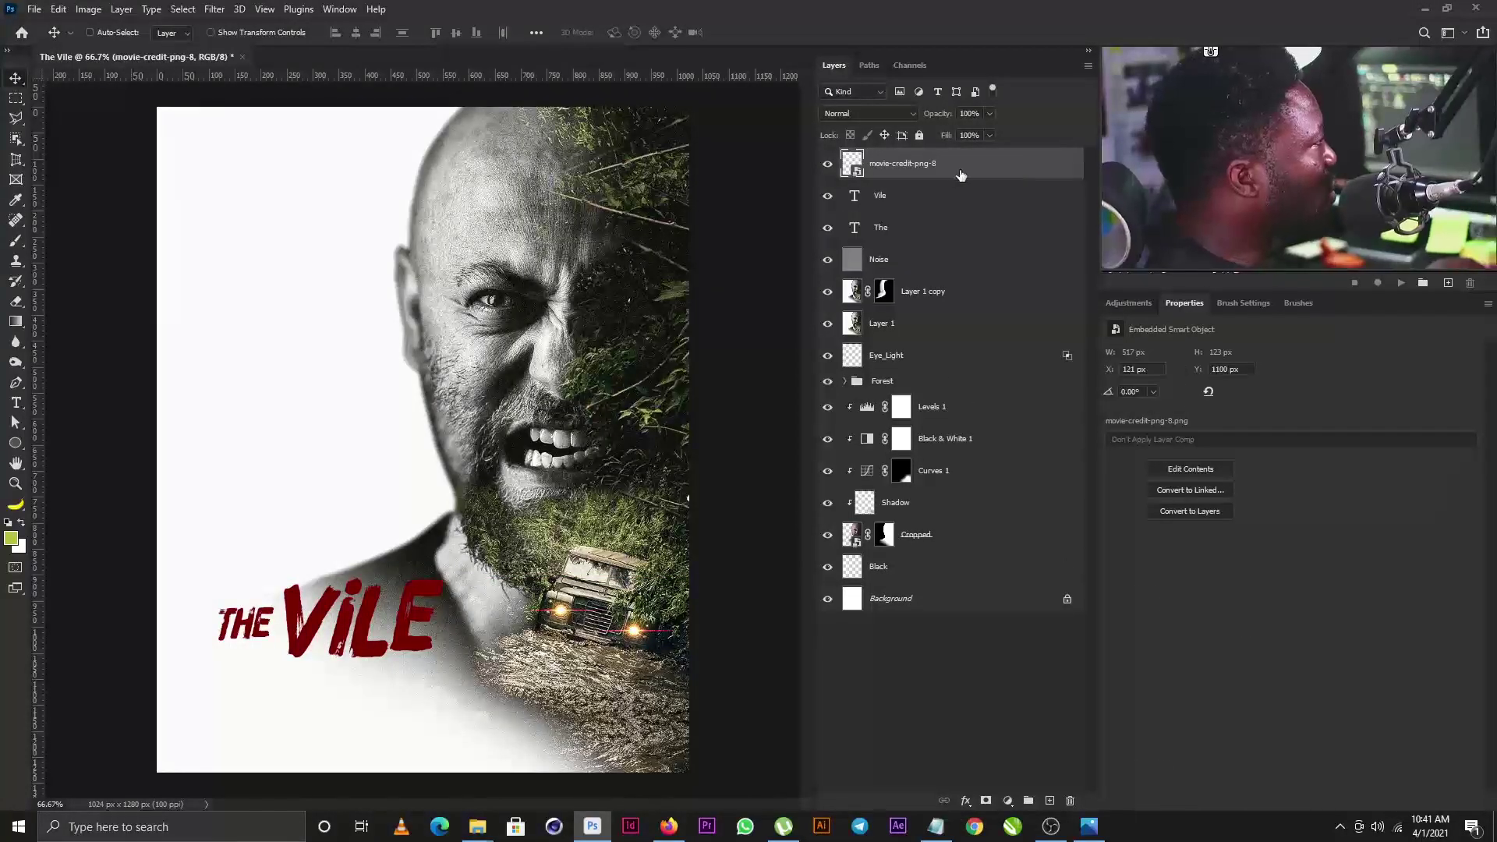
Give the movie-credit-png-8 layer a Color Overlay in near-black 11100f sampled from the man's dark clothing
double_click(1048, 171)
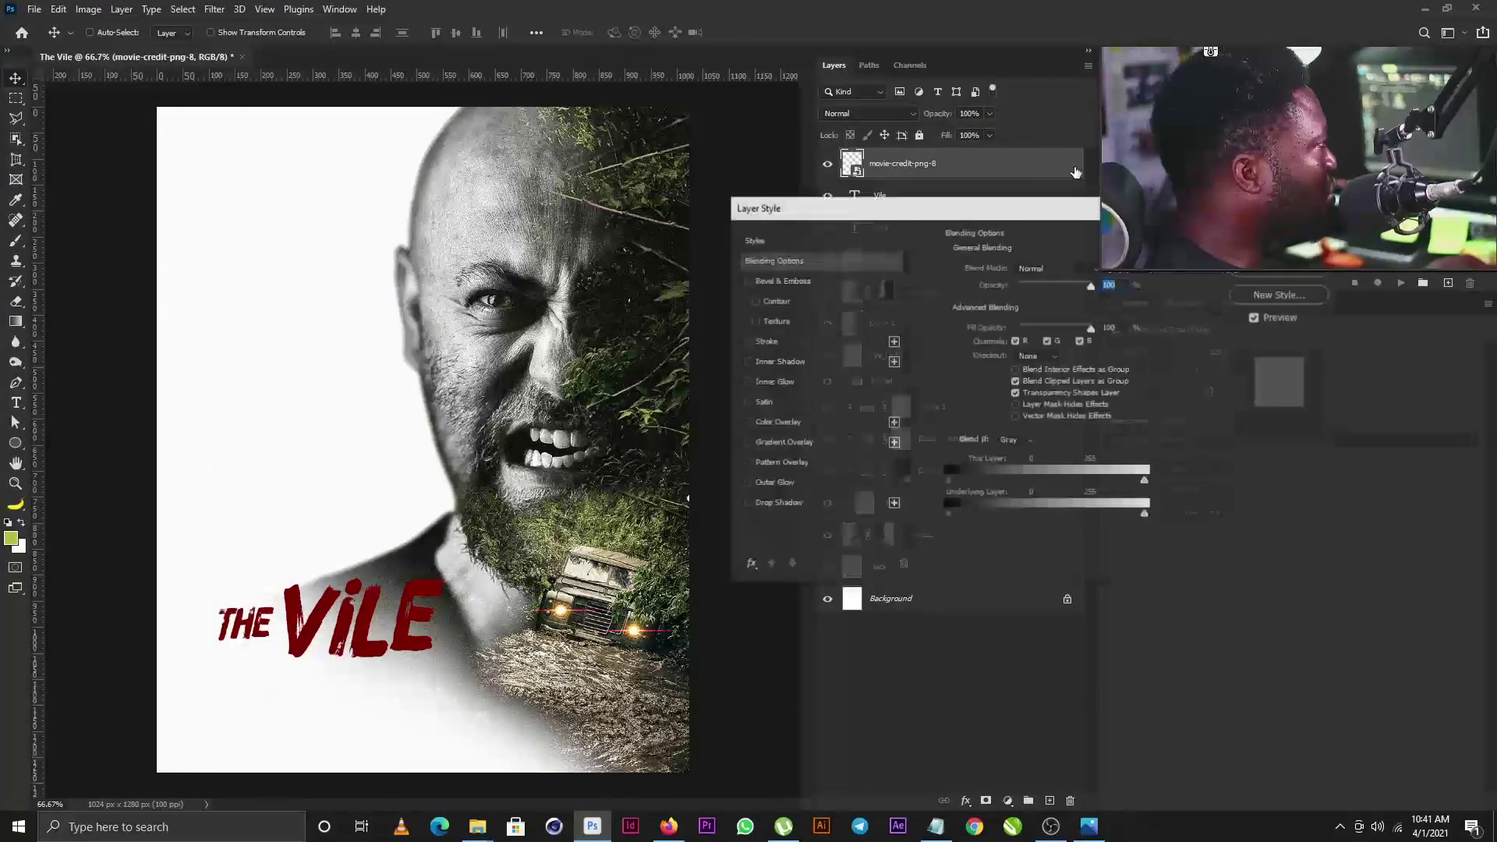
click(773, 425)
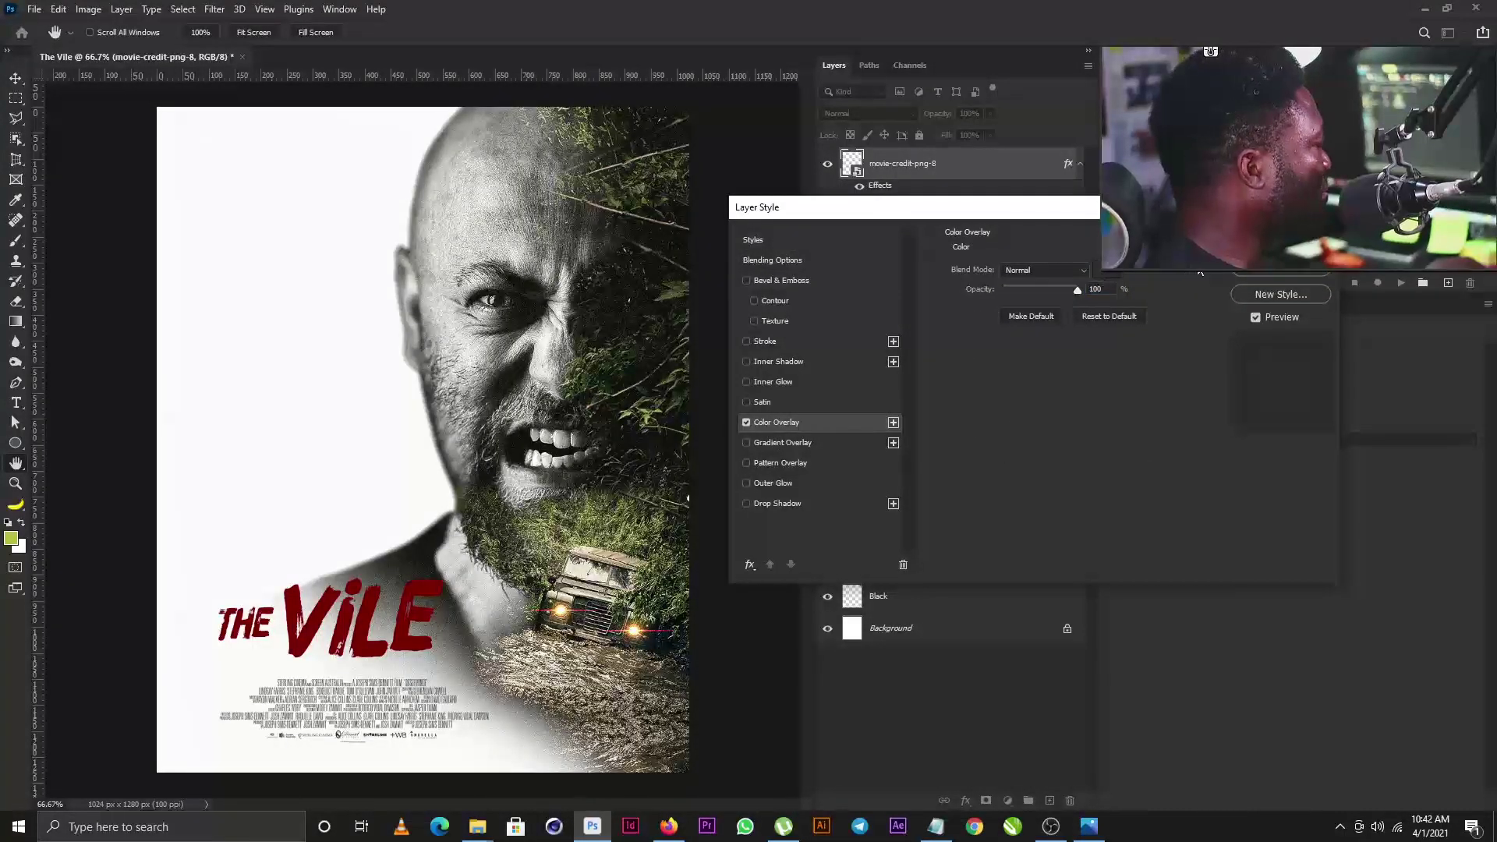
click(1106, 270)
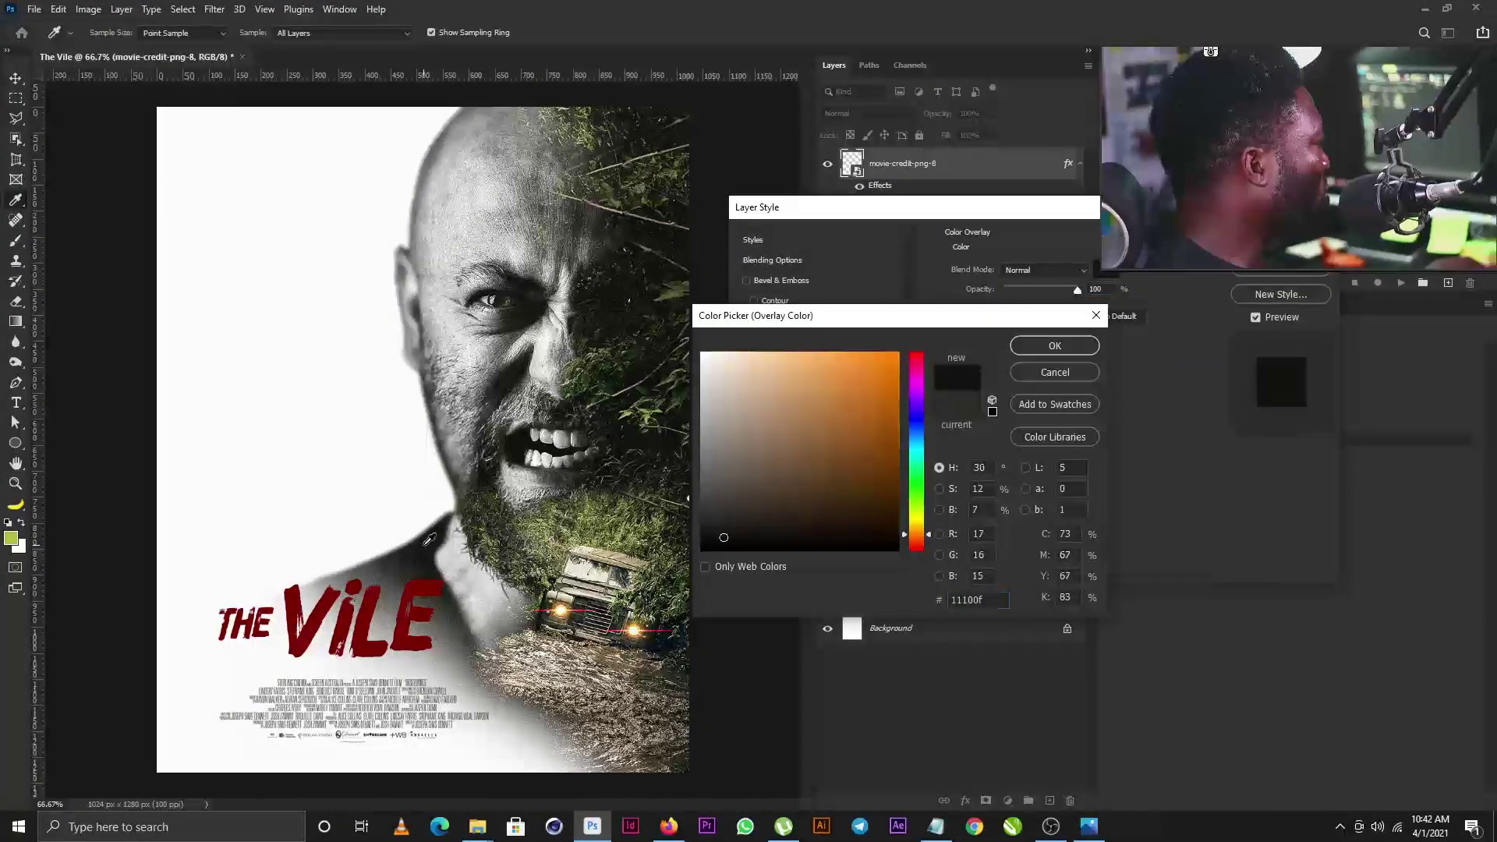
click(1073, 350)
click(1281, 242)
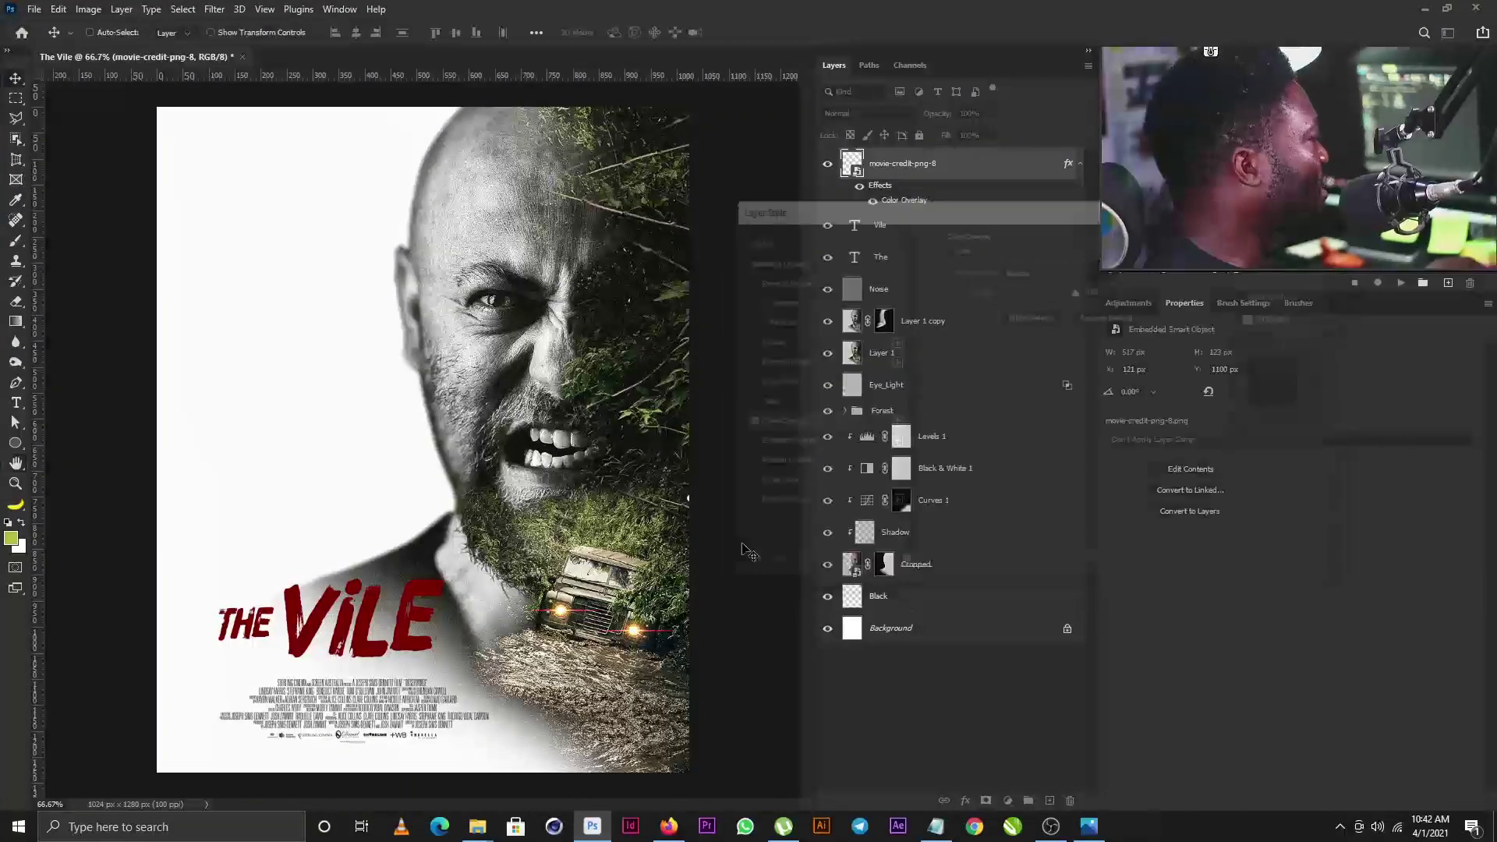
Enlarge the movie credits to about 605 × 144 px and position them beneath the title at about X 39, Y 1087 px
drag(415, 717, 380, 707)
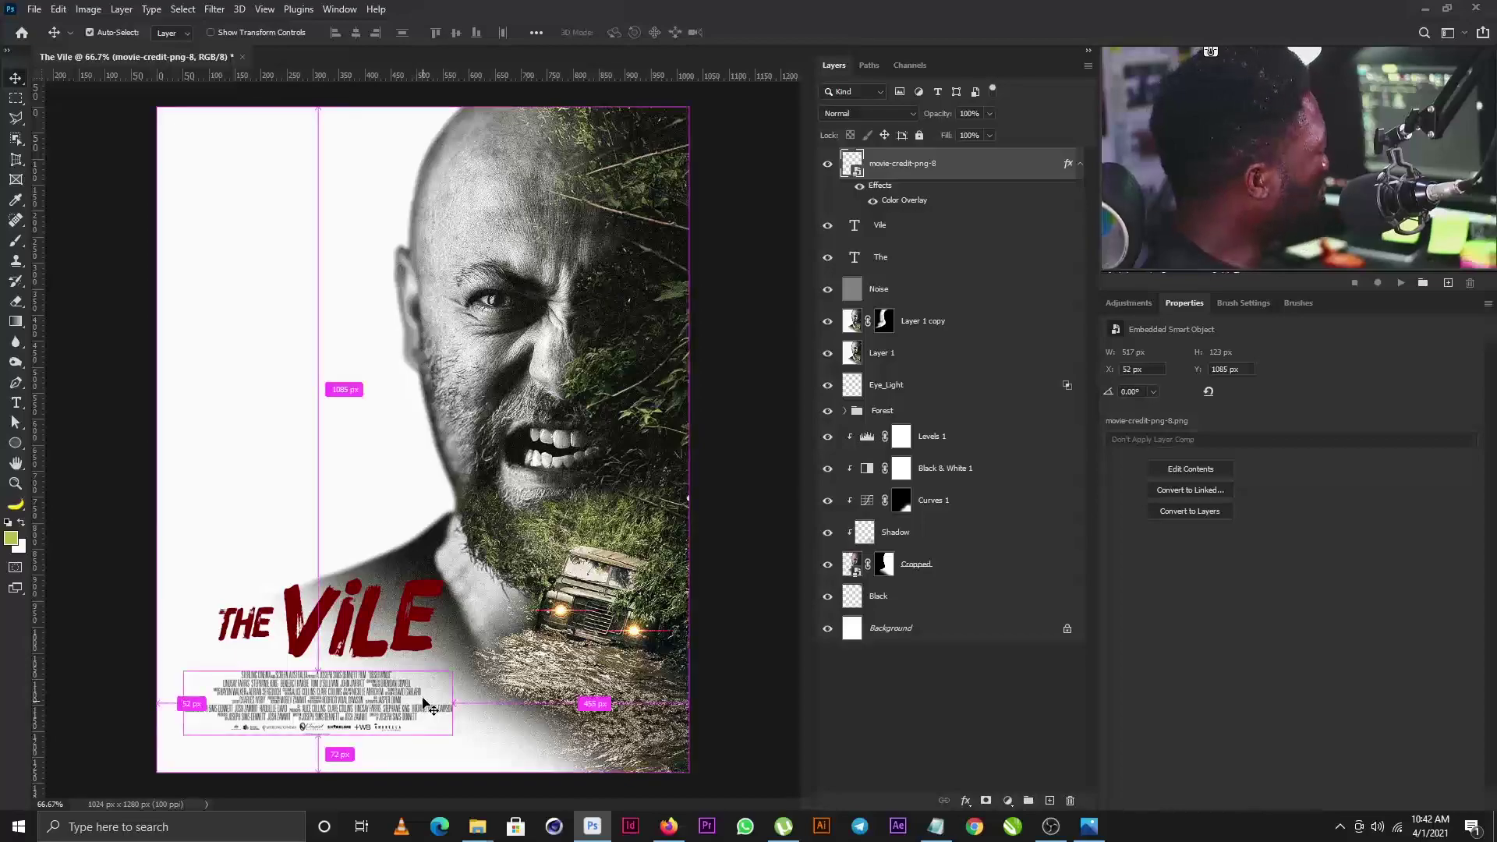
key(ctrl+t)
drag(465, 667, 484, 676)
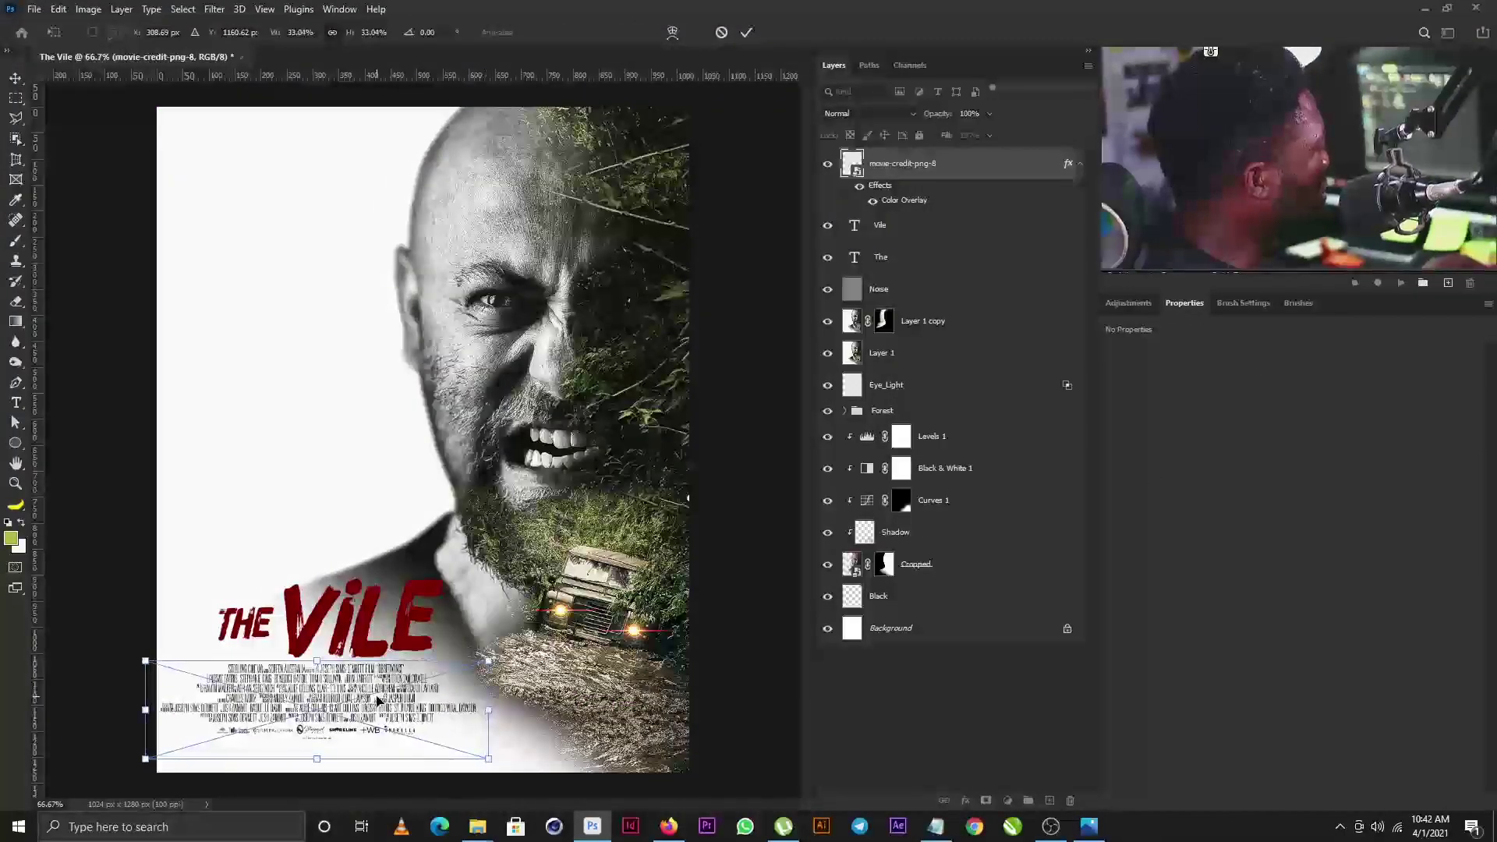
key(Return)
drag(344, 719, 361, 711)
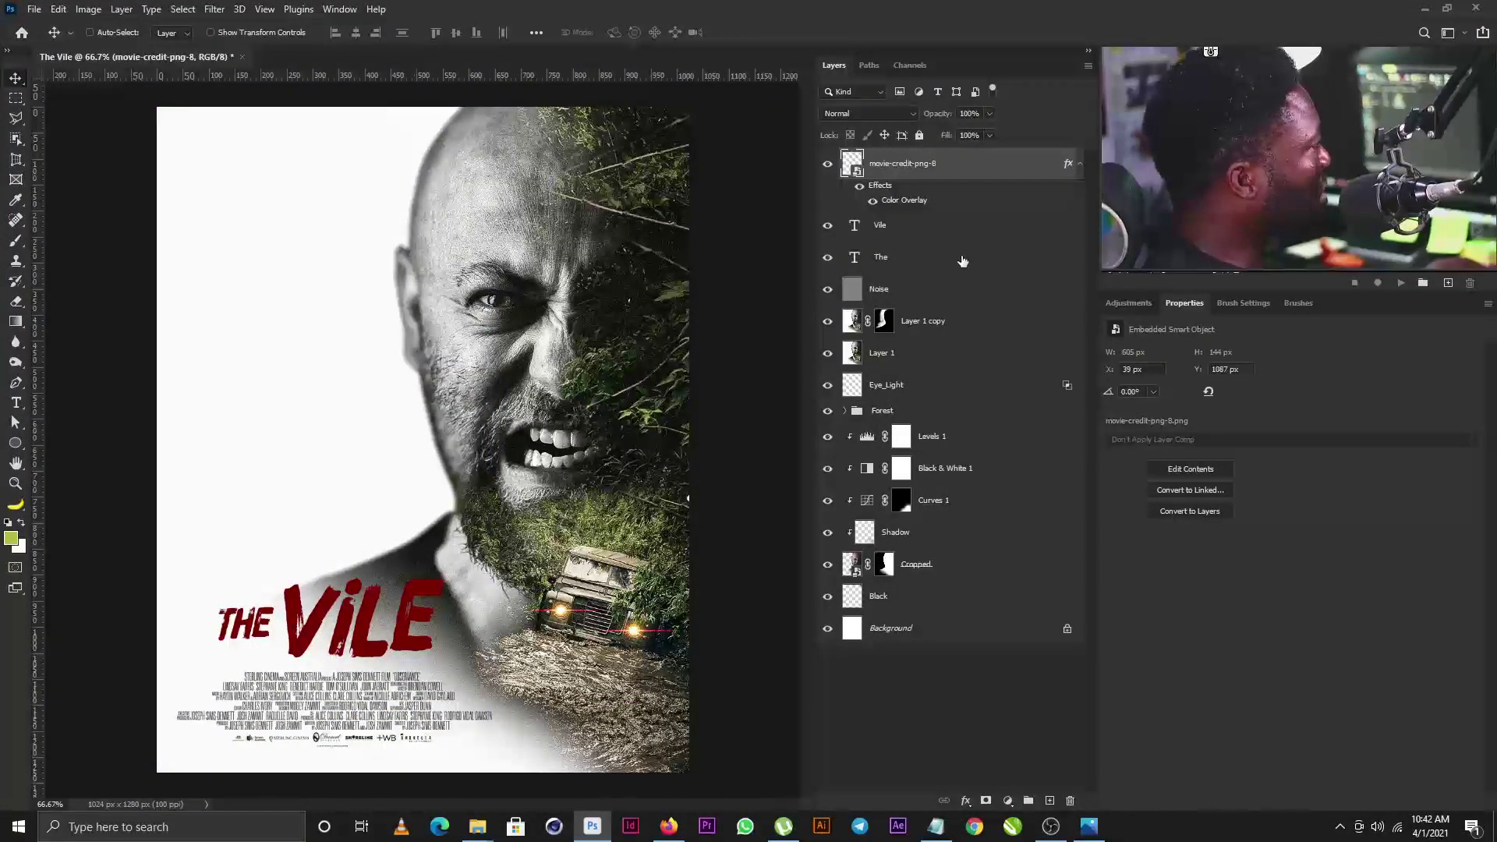
Skew the THE, VILE and movie credits layers together vertically by about -11.9° so they slope upward to match the shoulder
shift+click(924, 264)
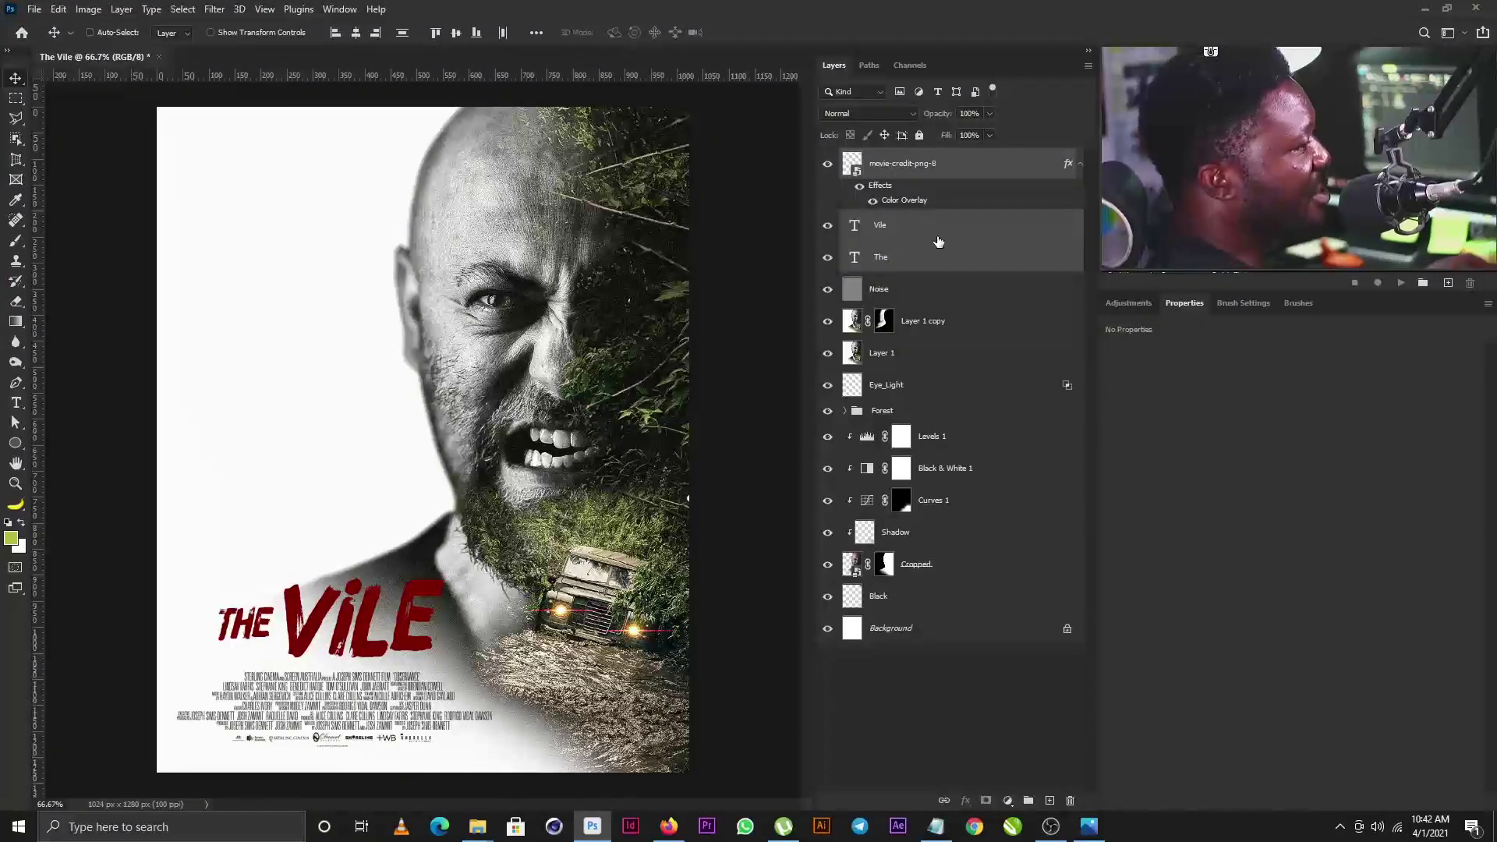
key(ctrl)
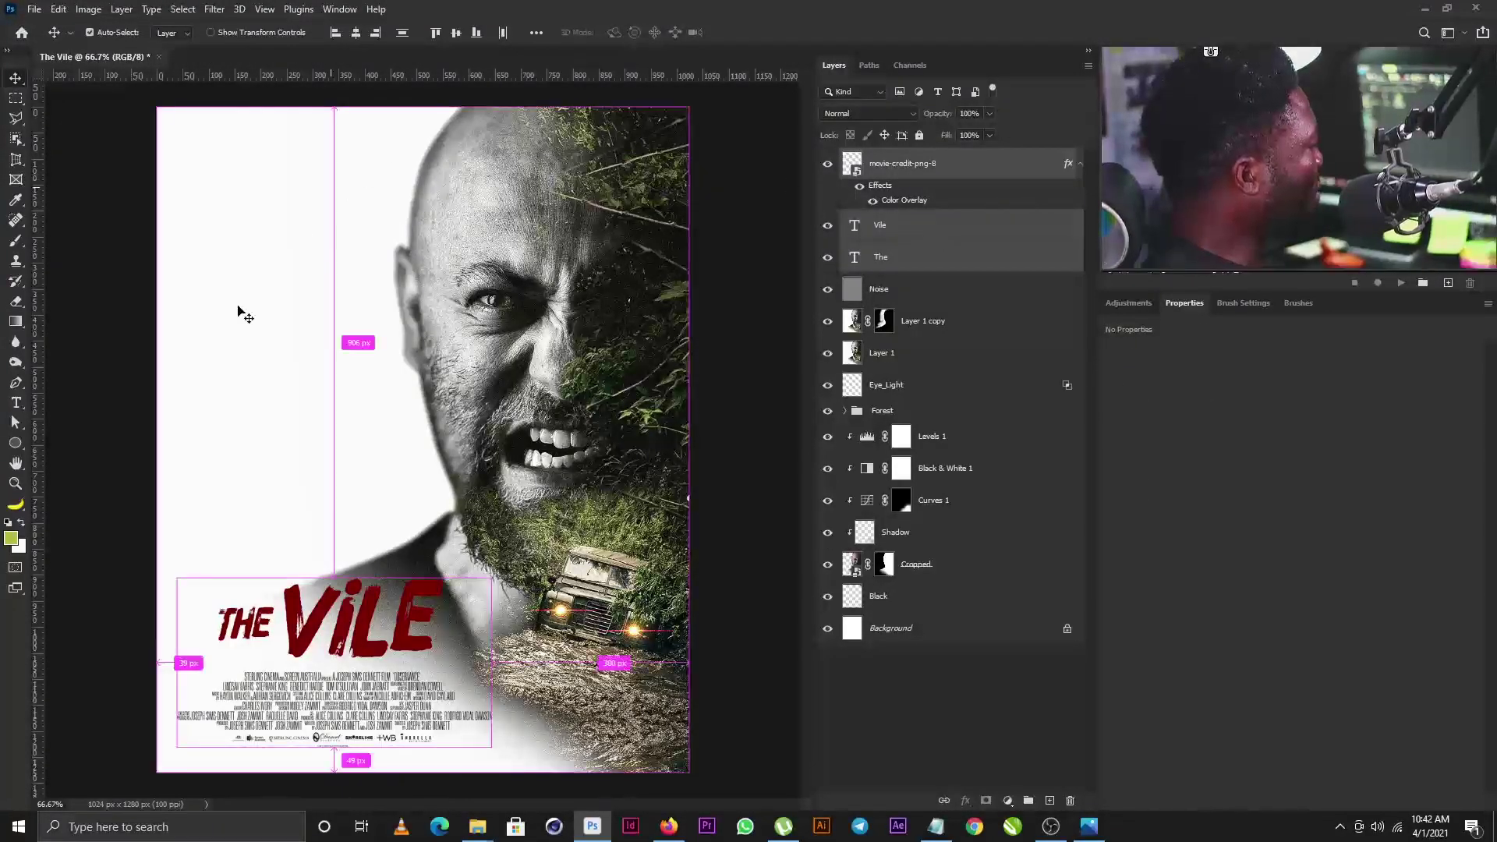
key(ctrl+t)
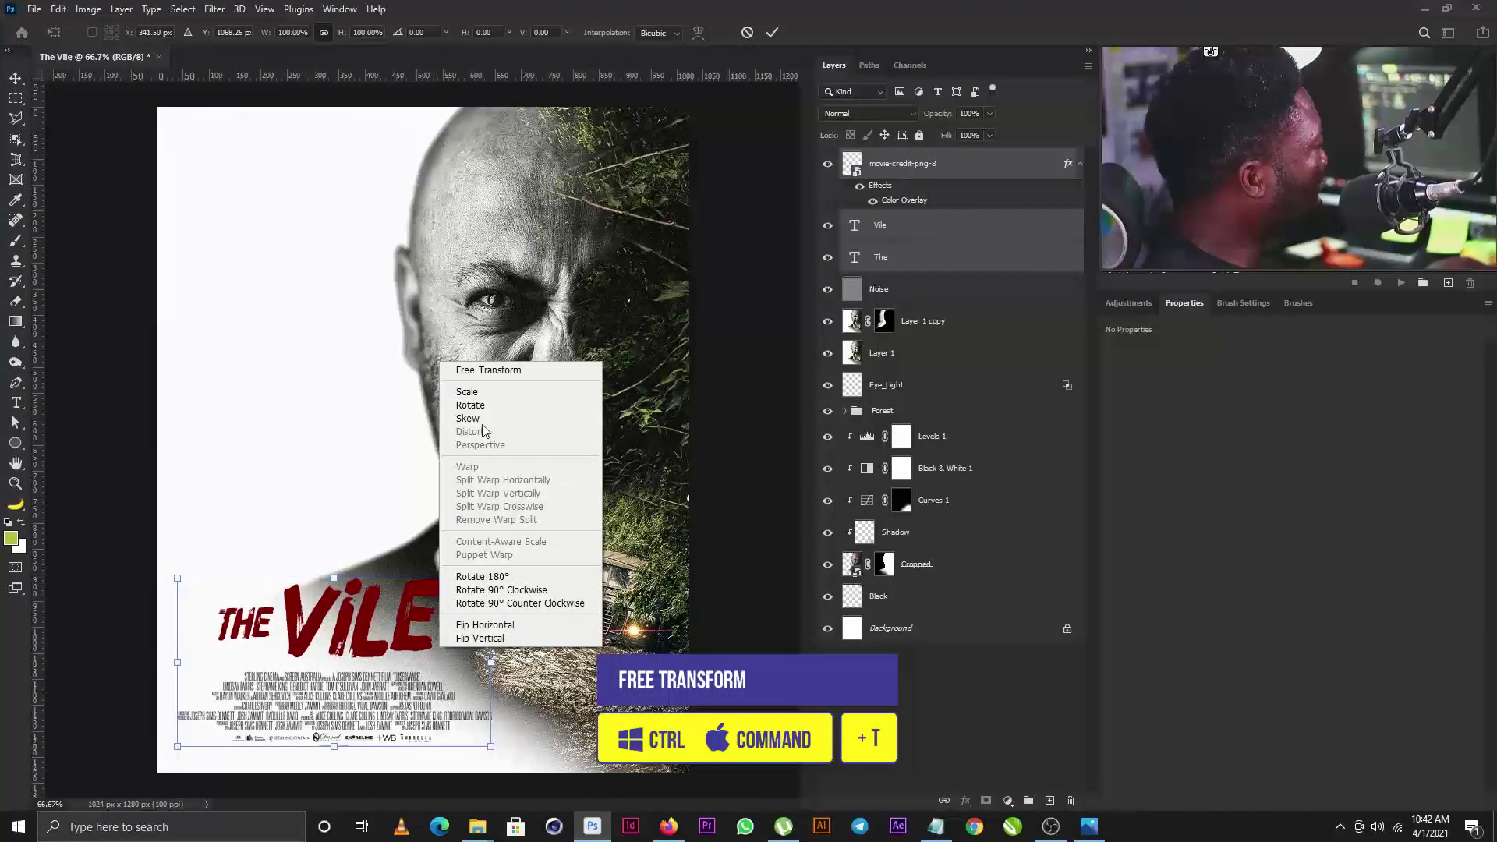
drag(499, 665, 481, 598)
drag(363, 627, 361, 641)
right_click(361, 642)
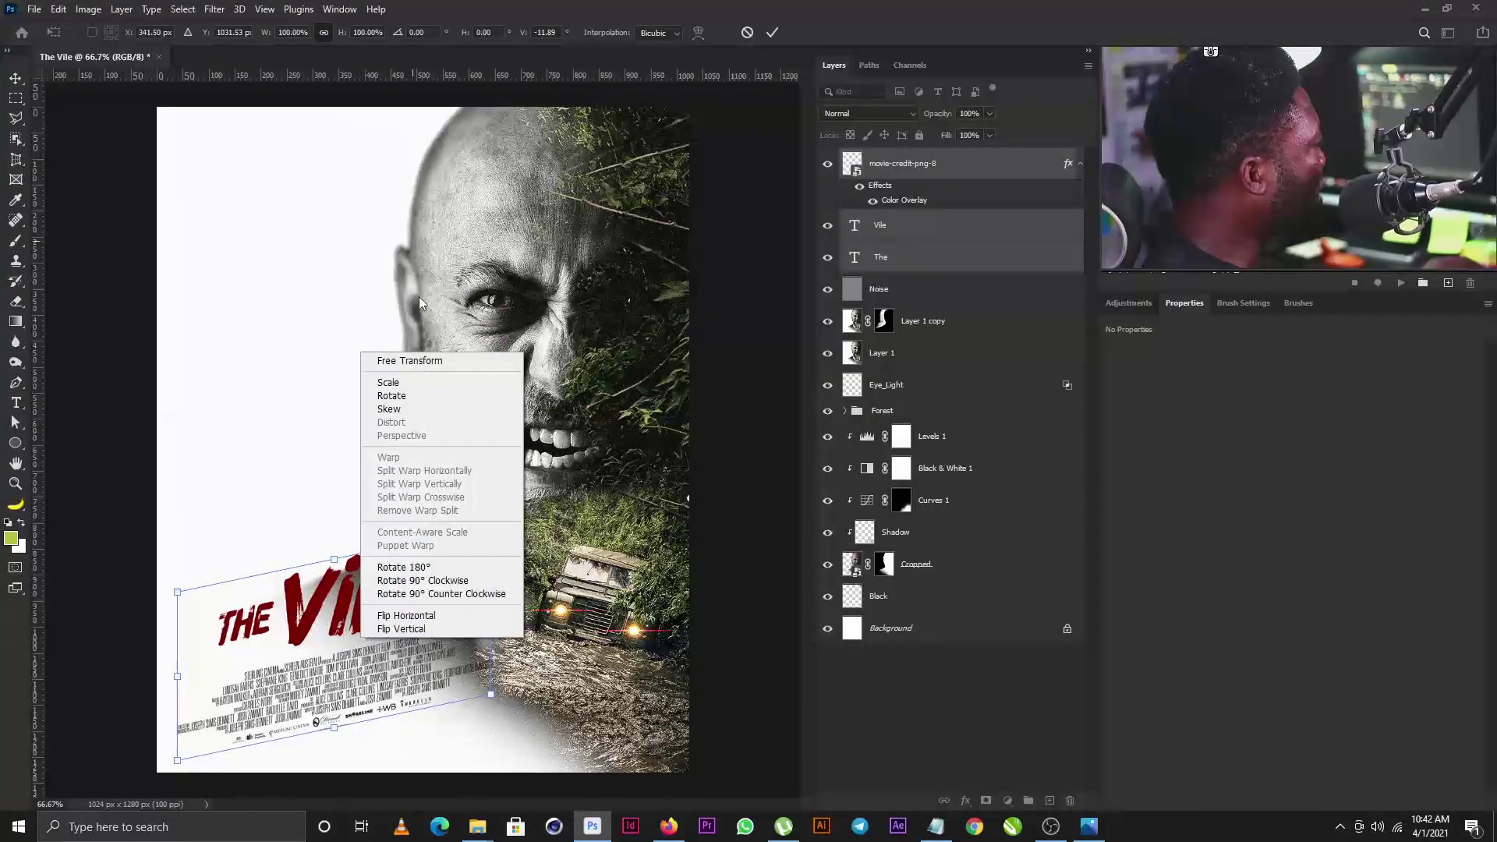
Scale the skewed title and credits group down to about 89% and reposition it over the lower shoulder area
click(430, 362)
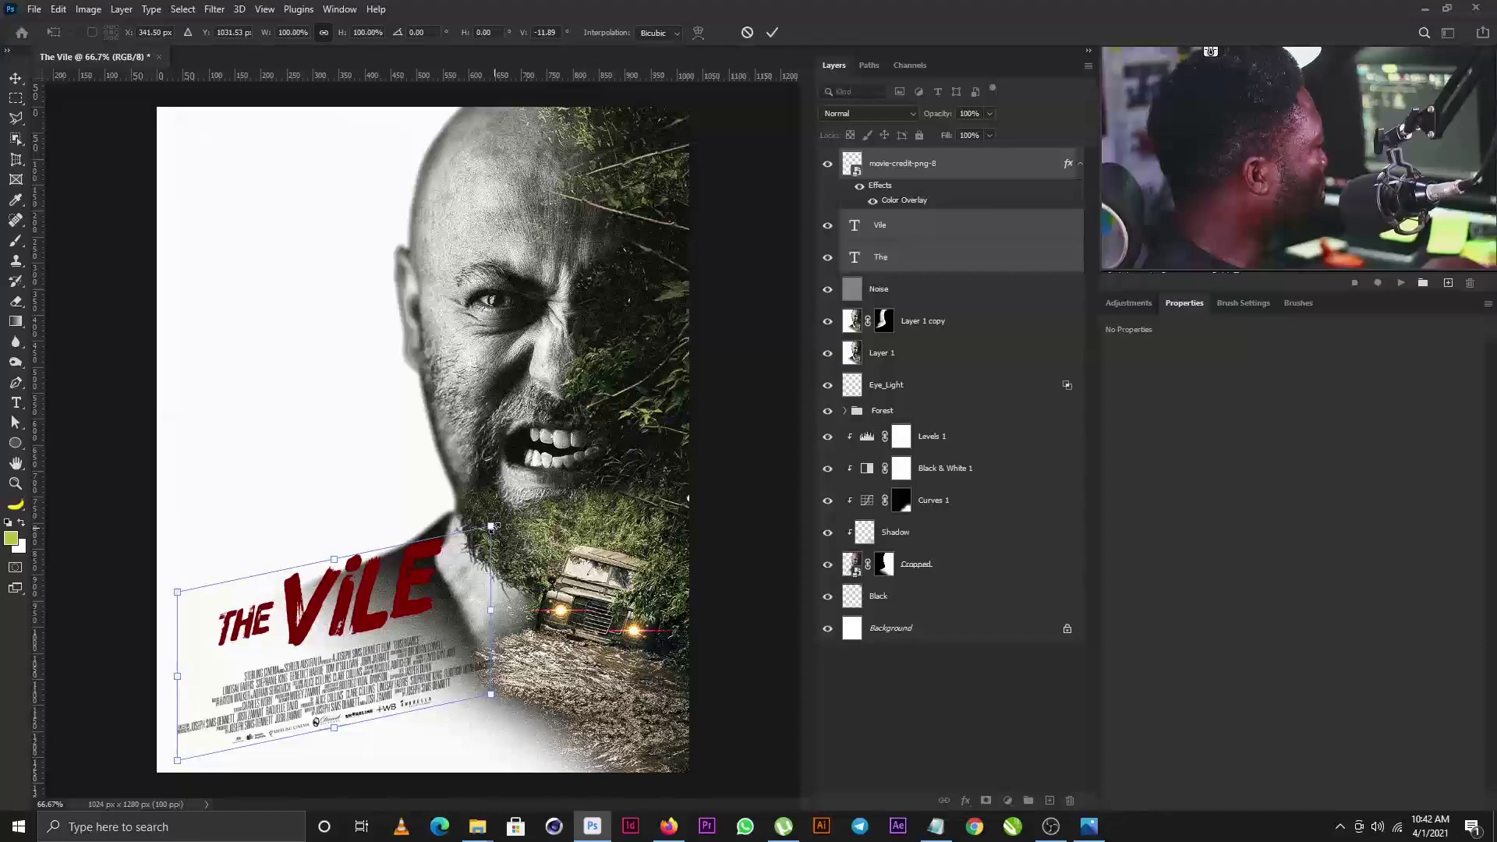
drag(493, 528, 457, 552)
drag(338, 683, 347, 686)
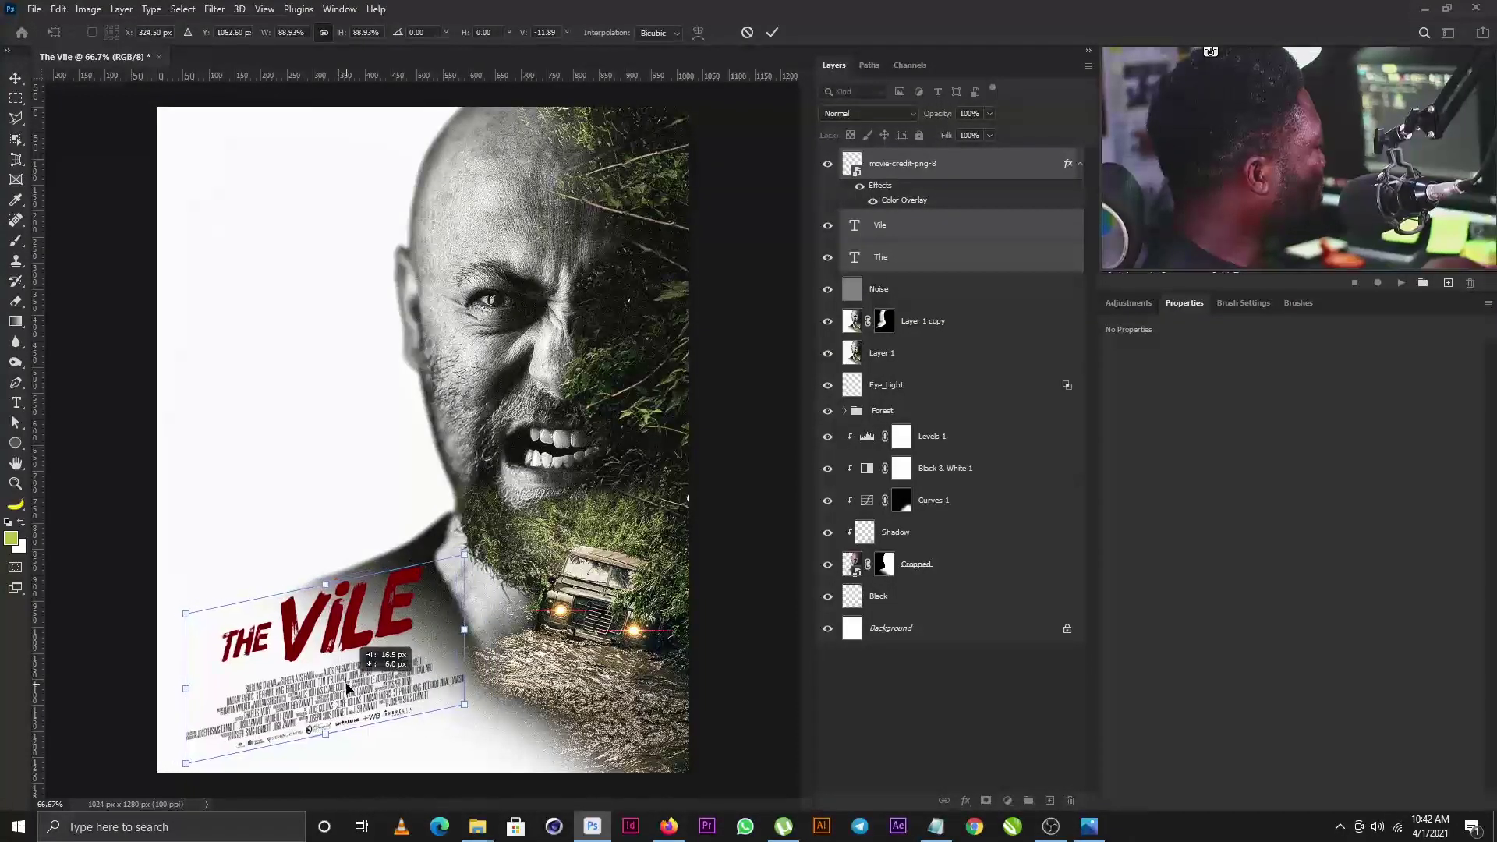
key(Return)
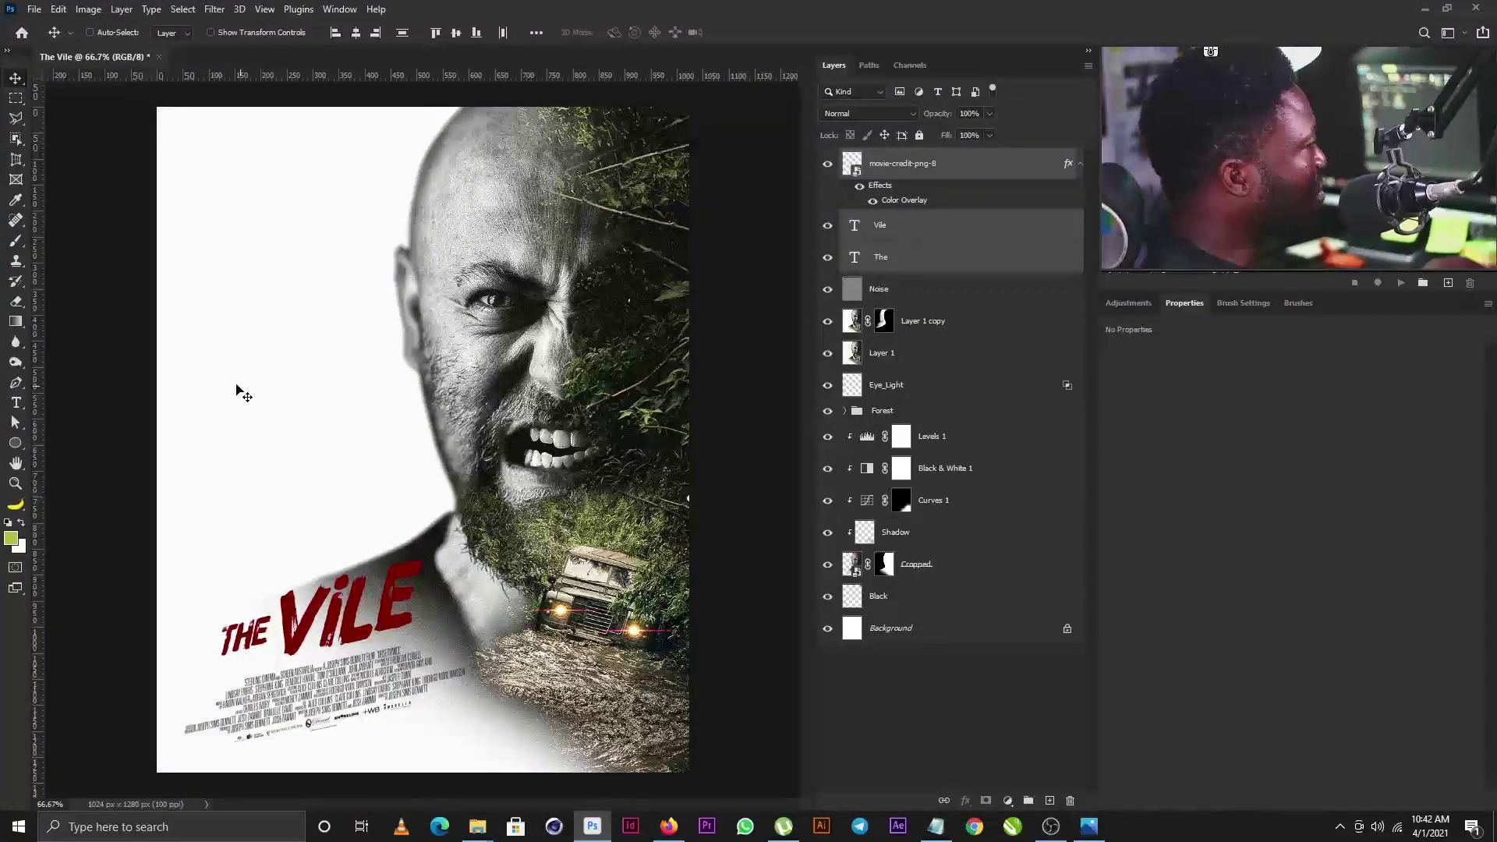
Add a single-line tagline, NEVER GO TO THE FOREST ALONR, on the white area beside the face
click(16, 403)
click(205, 389)
text(NE)
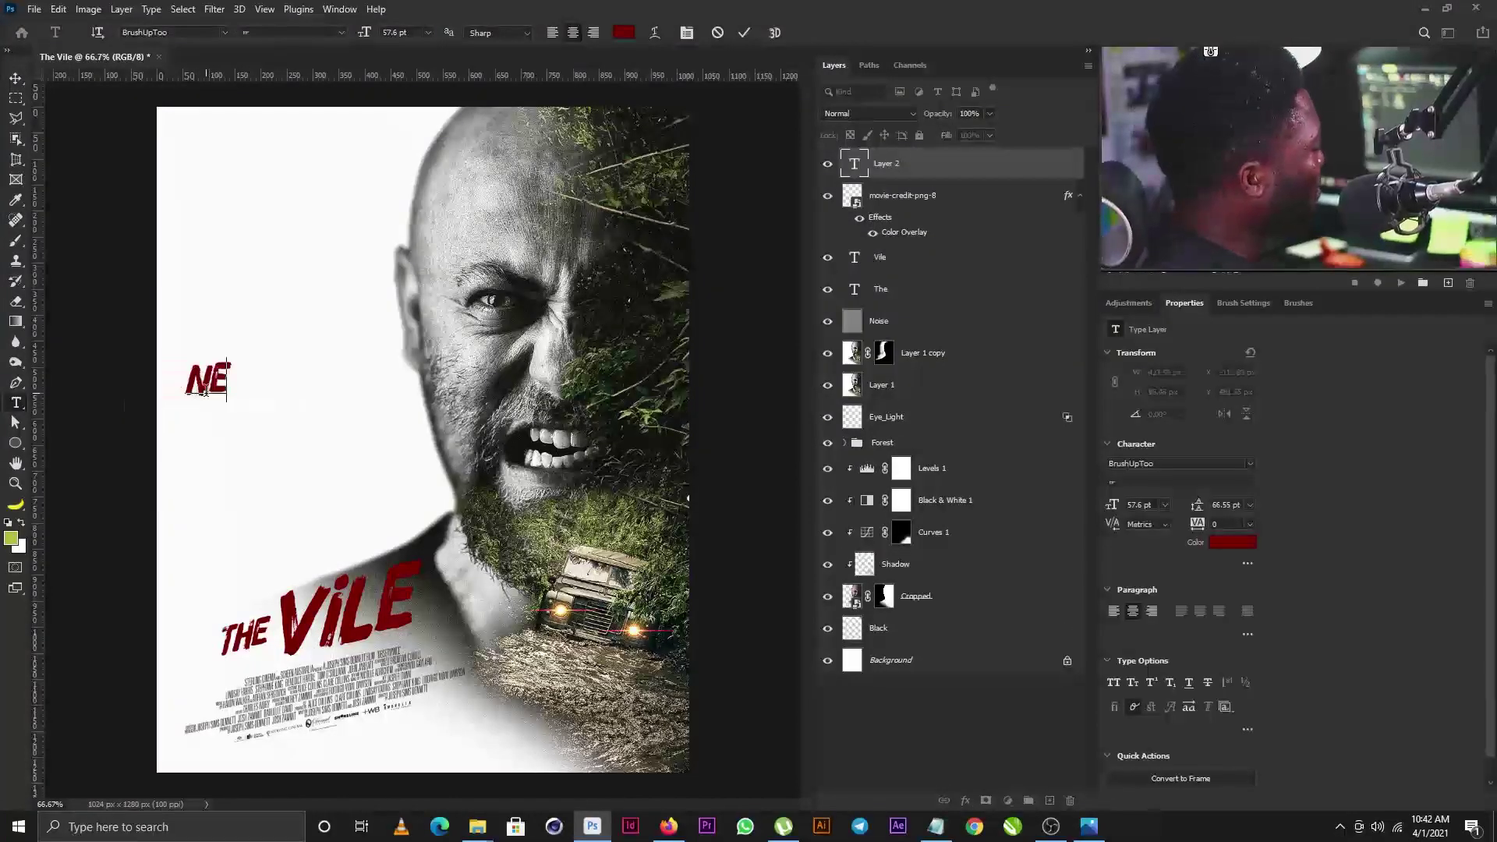
text(VER GO TO)
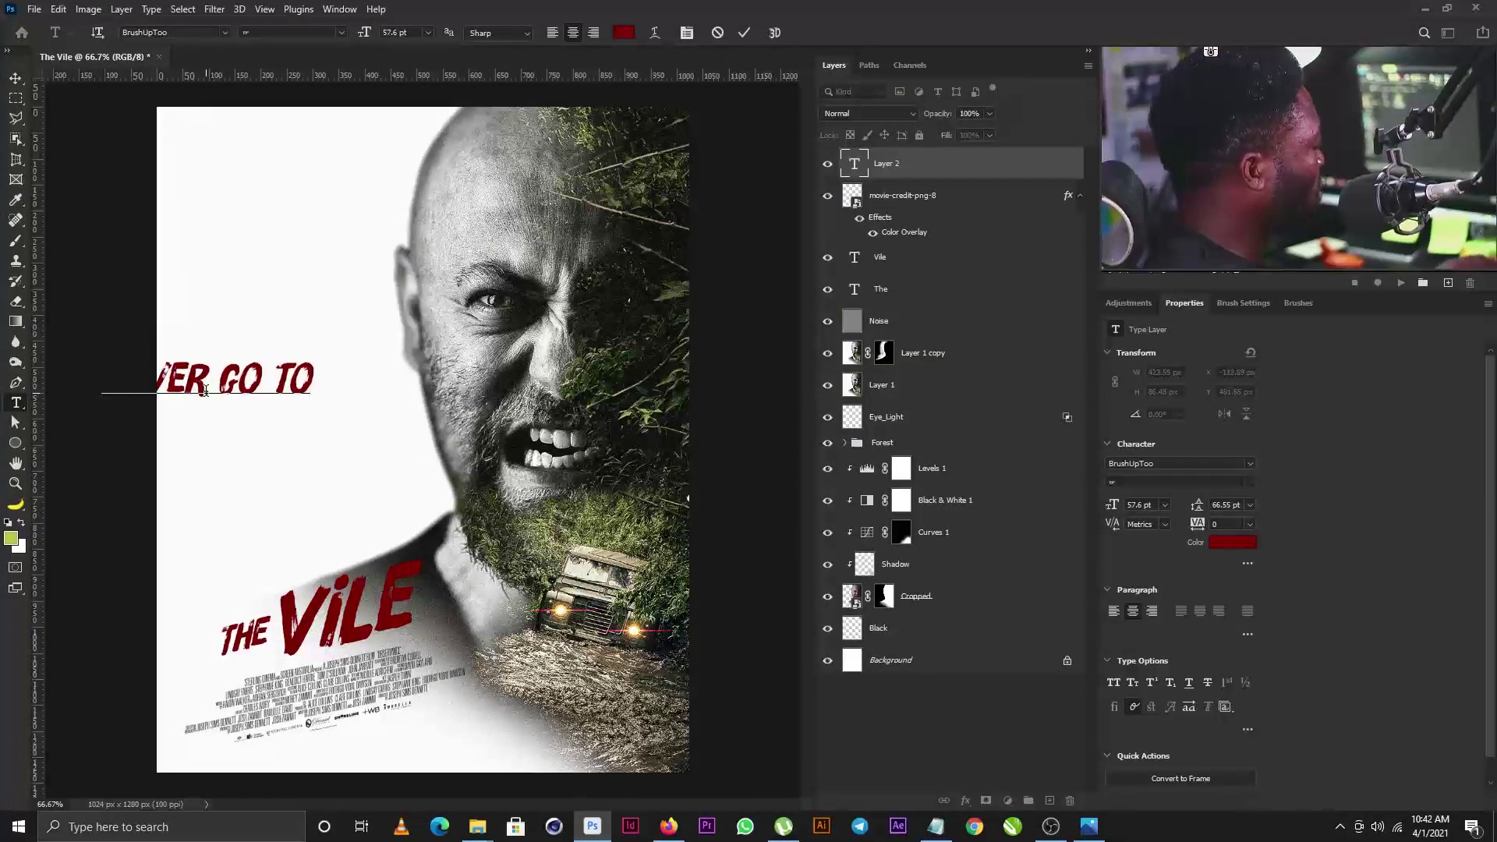
text(THE)
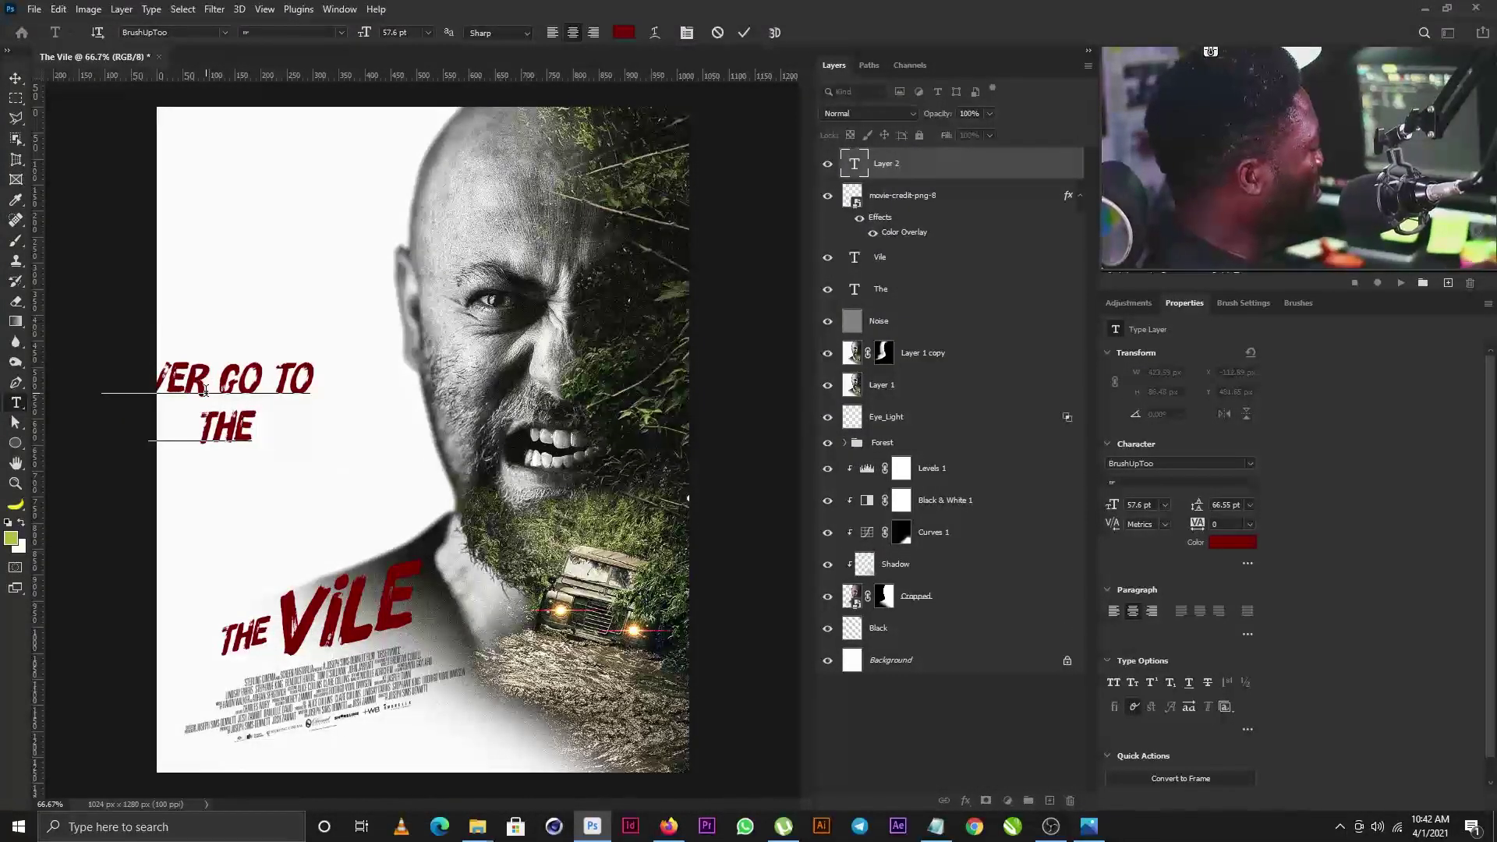
text( FOREST ALONR)
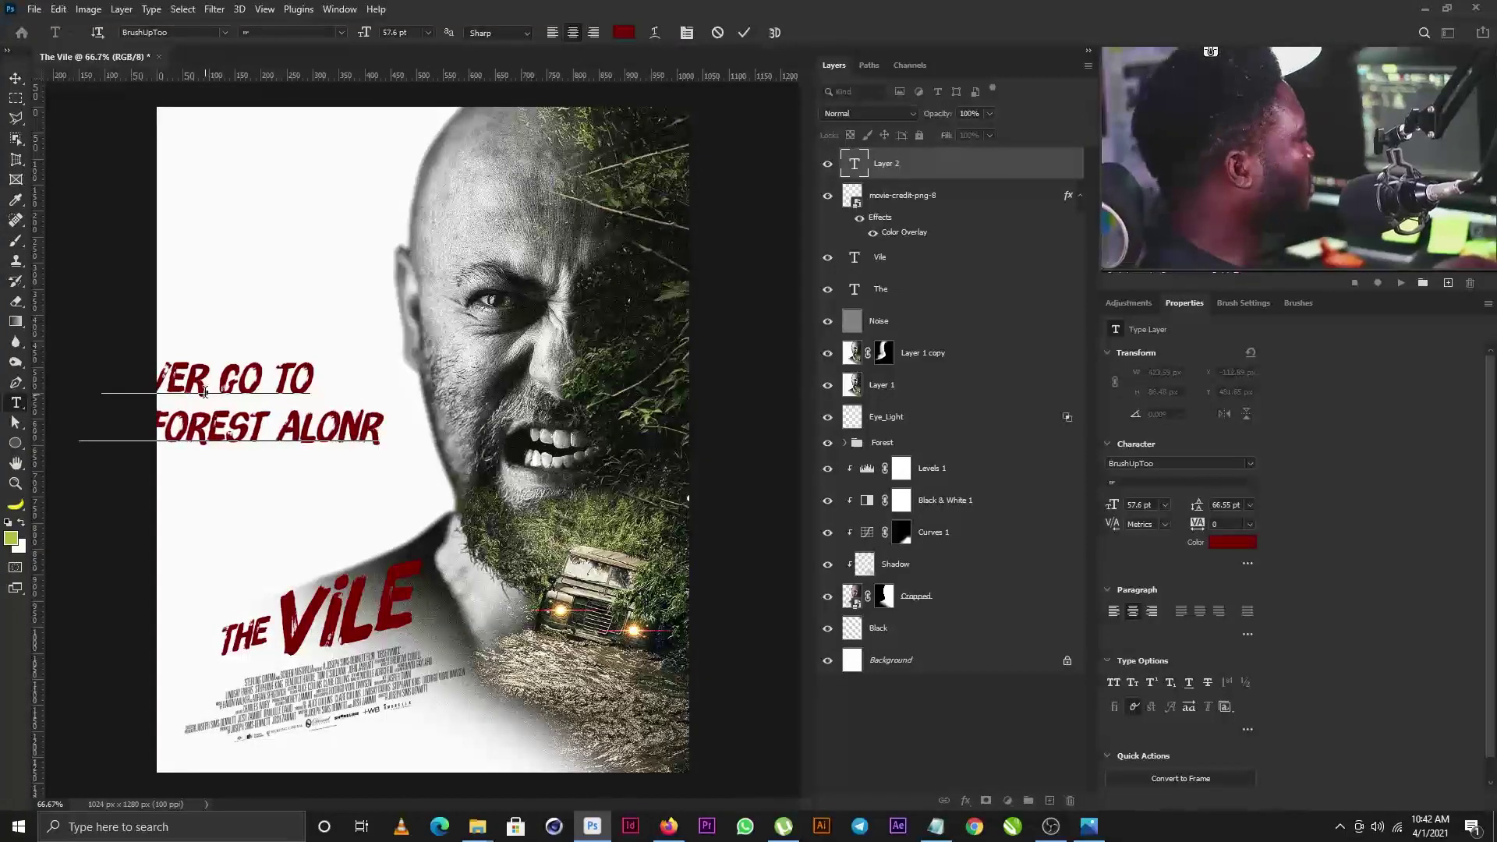
key(shift+Home)
key(Delete)
key(Delete)
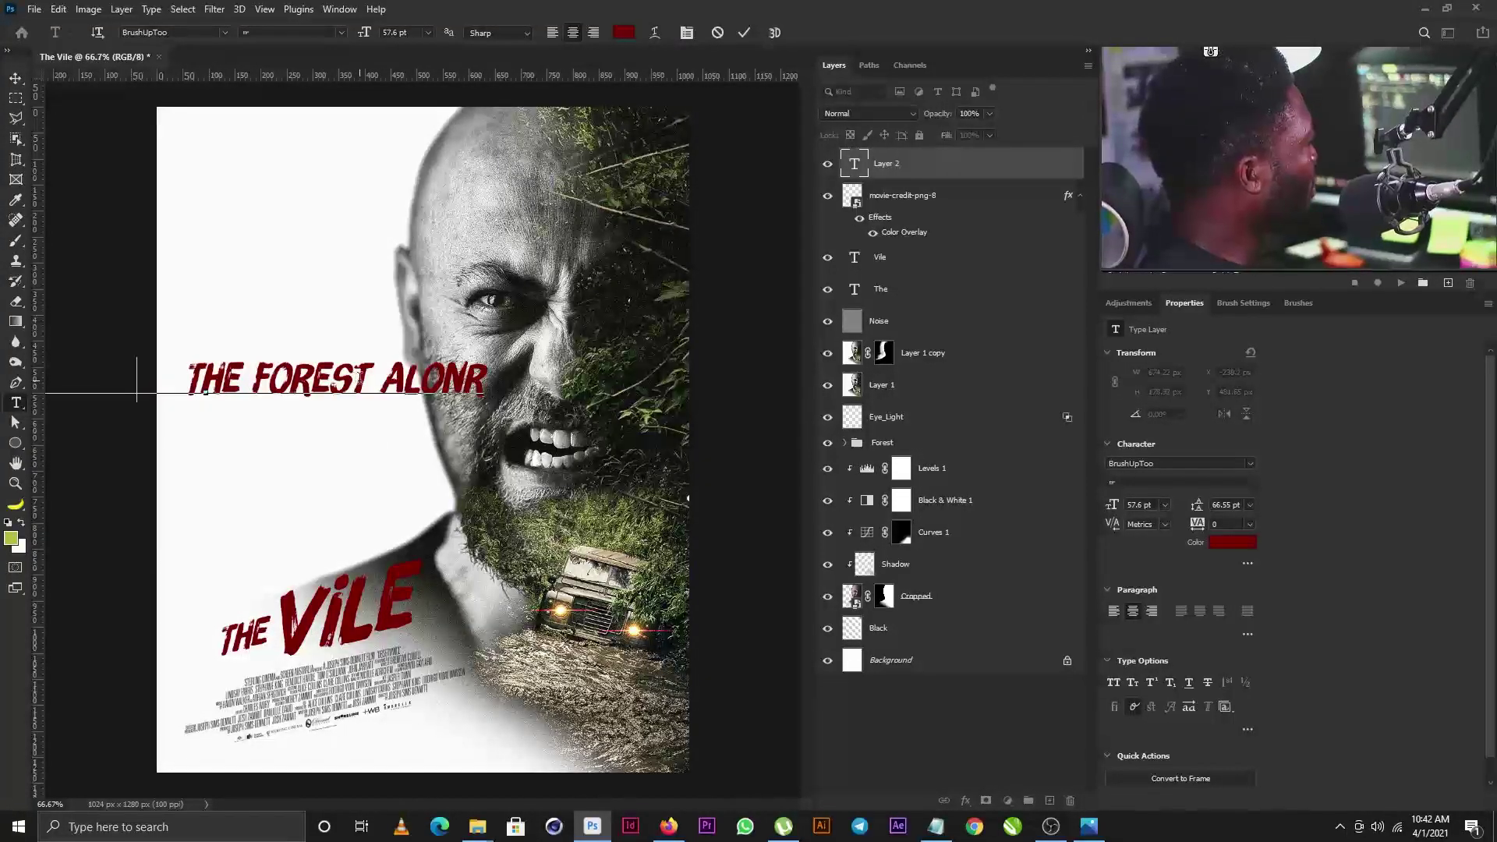
key(Delete)
key(ctrl+Return)
Scale the tagline down to about 21.7 pt and place it above the title, beside the man's jaw
key(ctrl+t)
drag(371, 438, 437, 409)
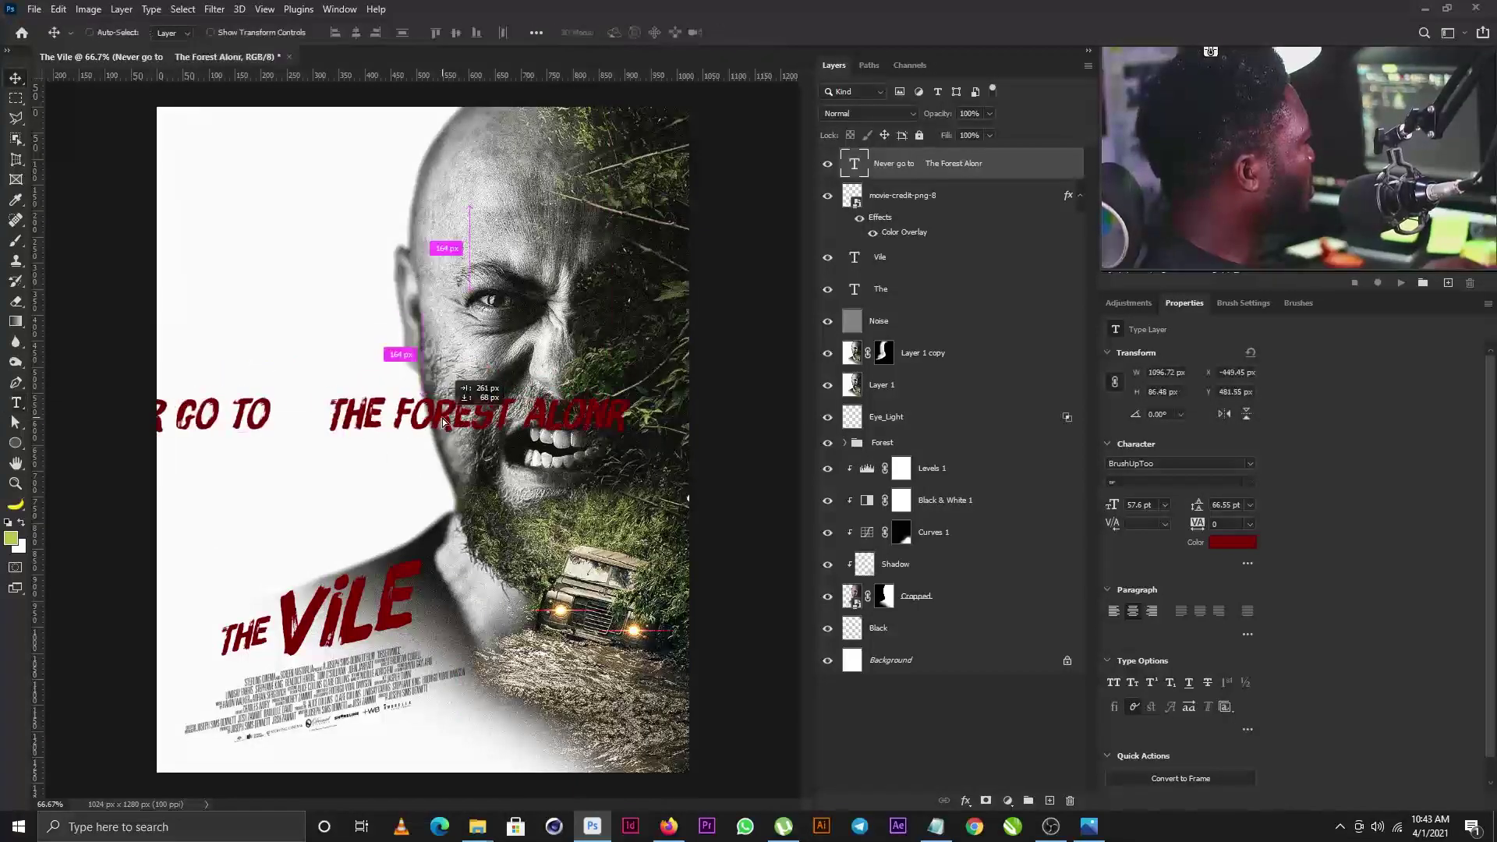
drag(675, 443, 437, 437)
key(Return)
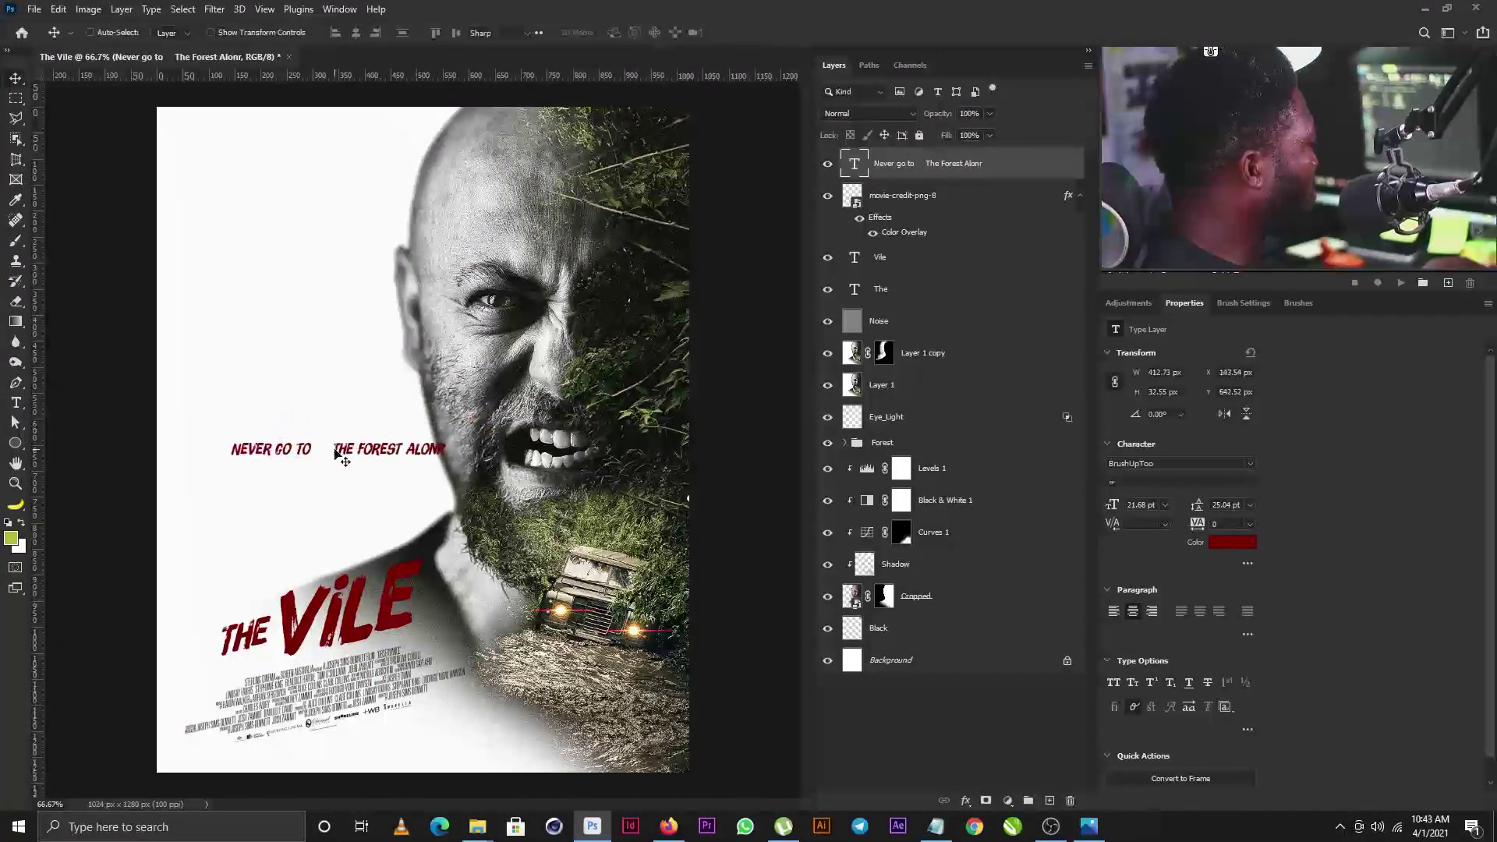
Remove the extra gap before THE in the tagline and correct its last word to ALONE
double_click(334, 448)
click(334, 448)
key(BackSpace)
double_click(420, 450)
text(ALONE)
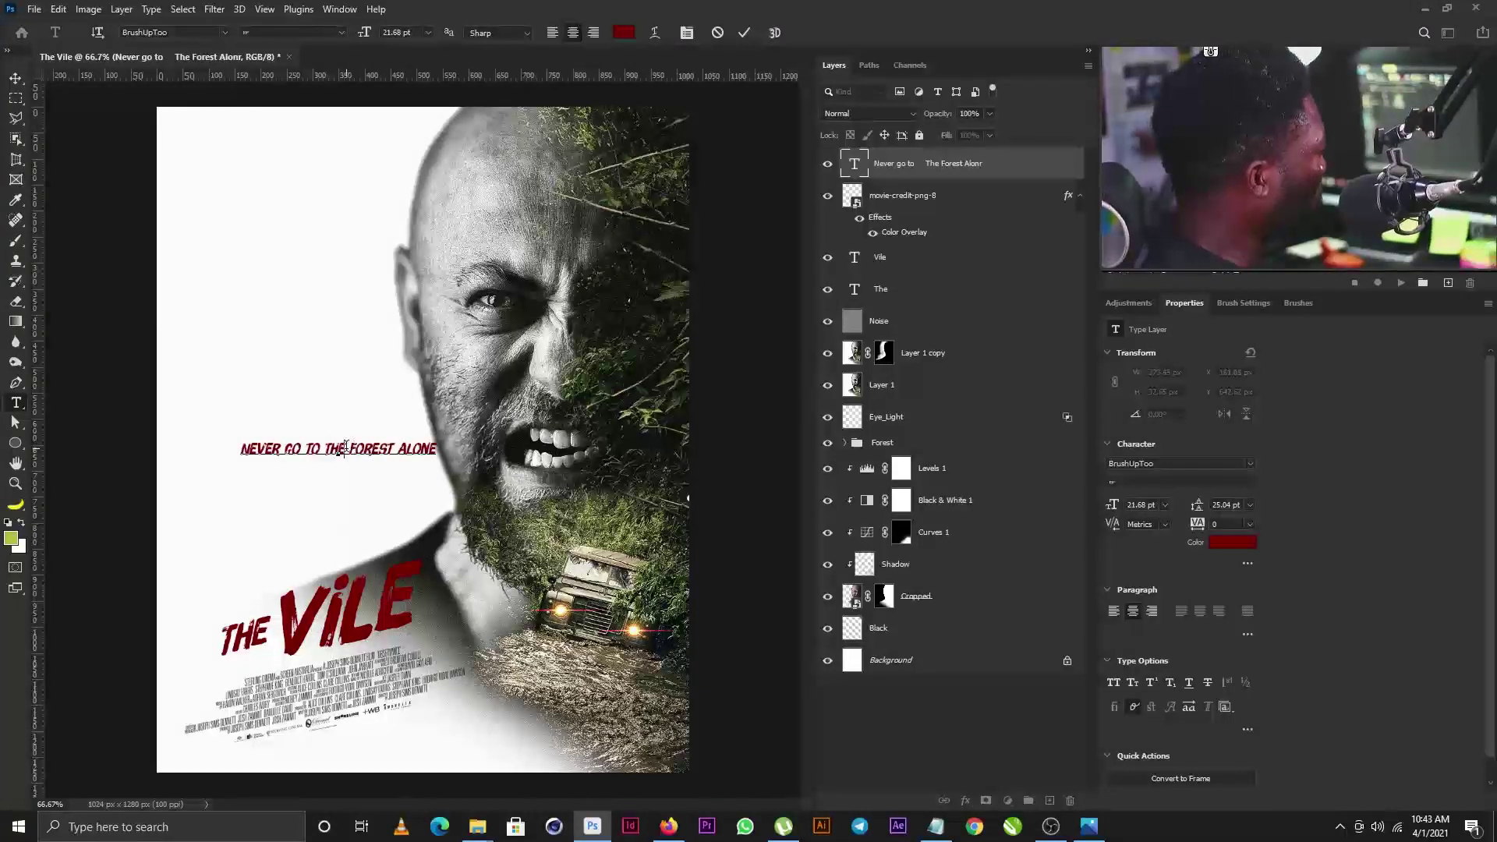
Break the tagline into two lines before FOREST ALONE and move it down closer to the title
click(347, 449)
key(Return)
key(ctrl+Return)
key(v)
drag(336, 460, 295, 496)
Set the tagline's font to Fedra Sans Pro Medium Italic in all caps
click(1215, 463)
text(myriad)
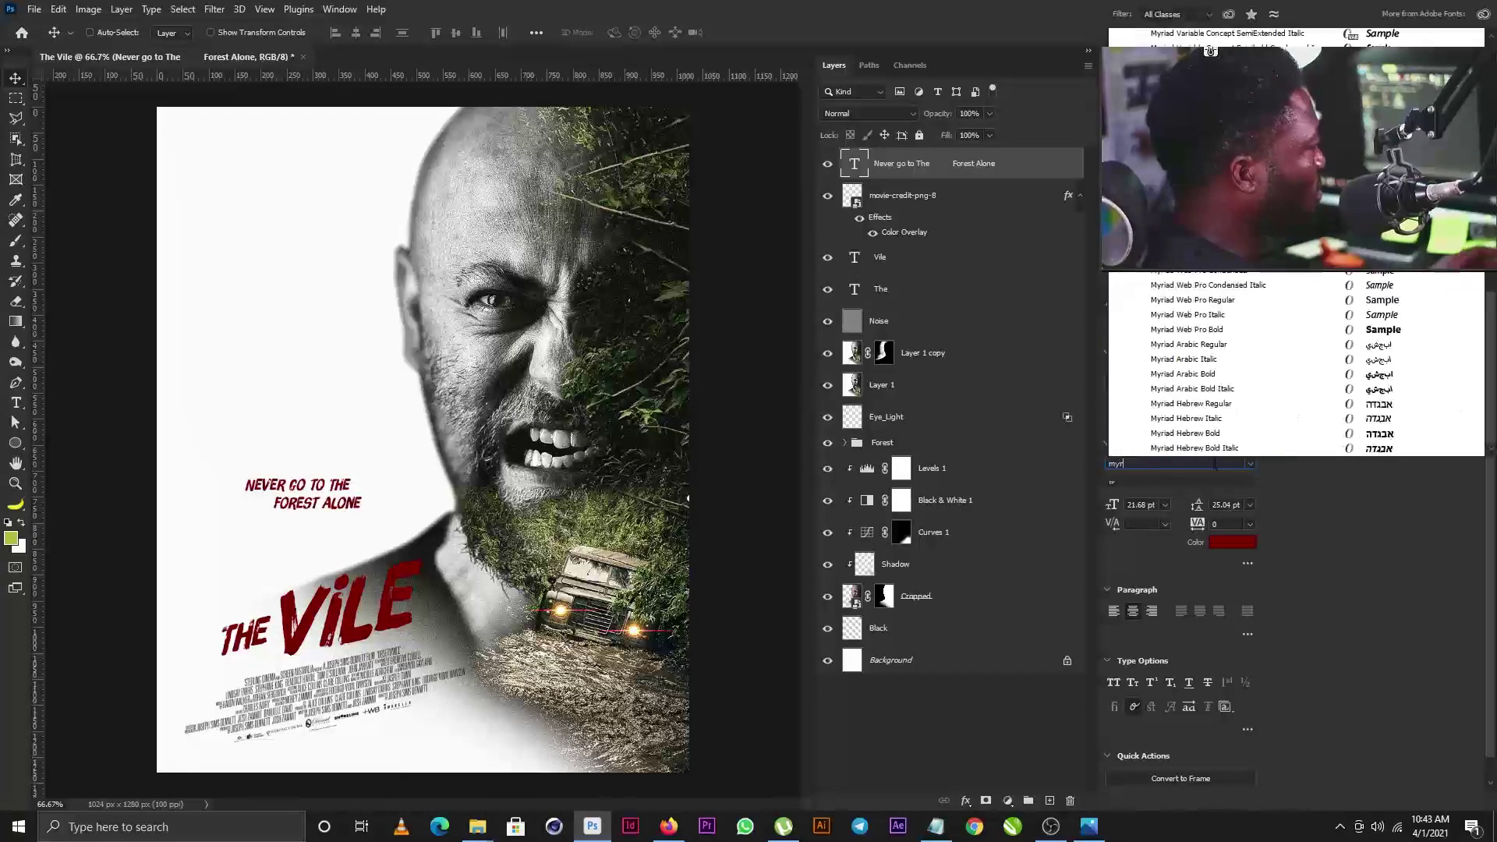
key(Return)
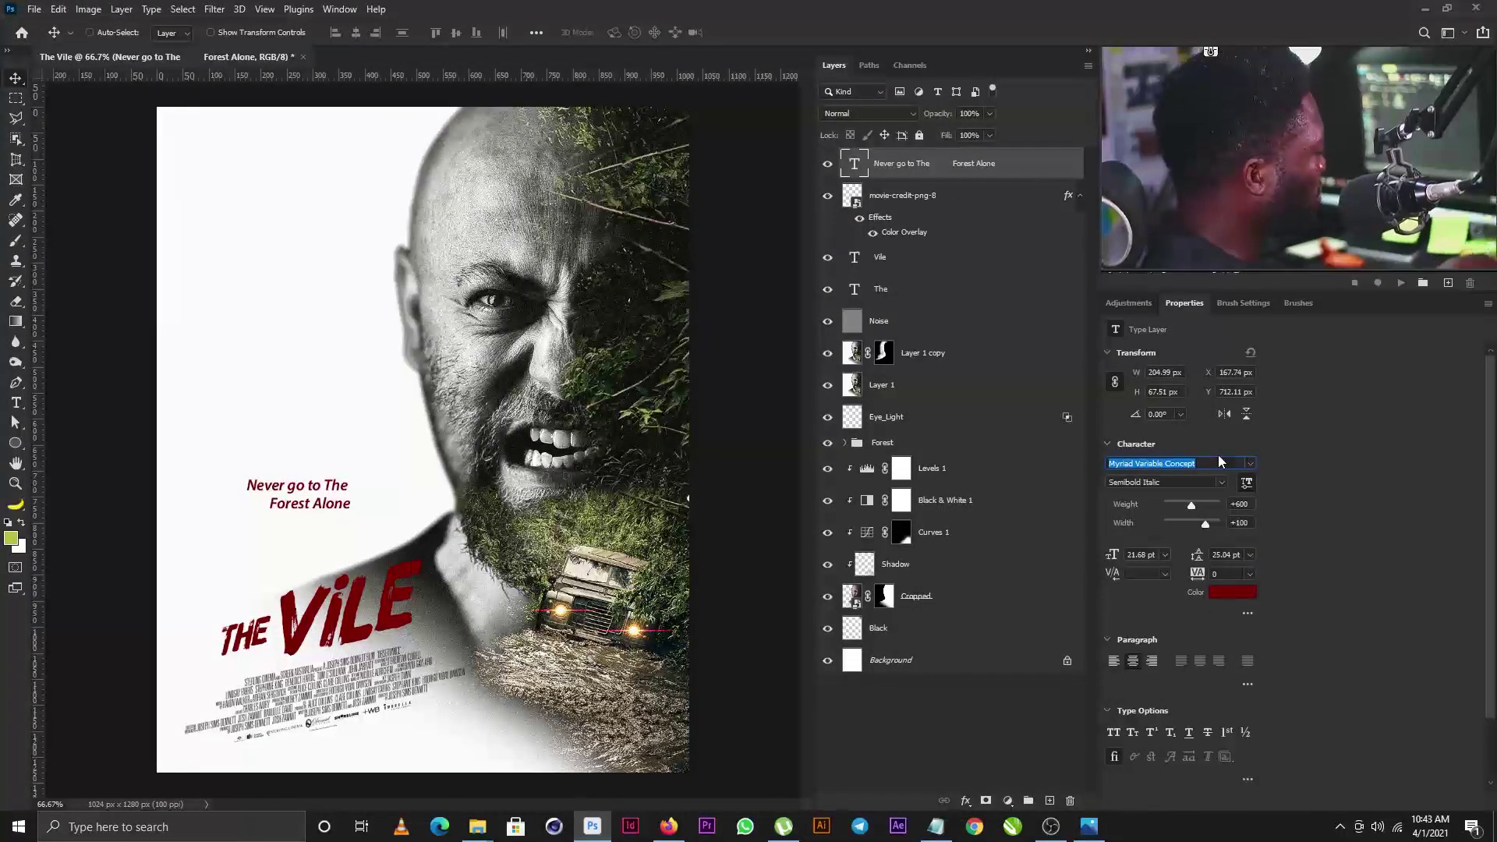
text(friz)
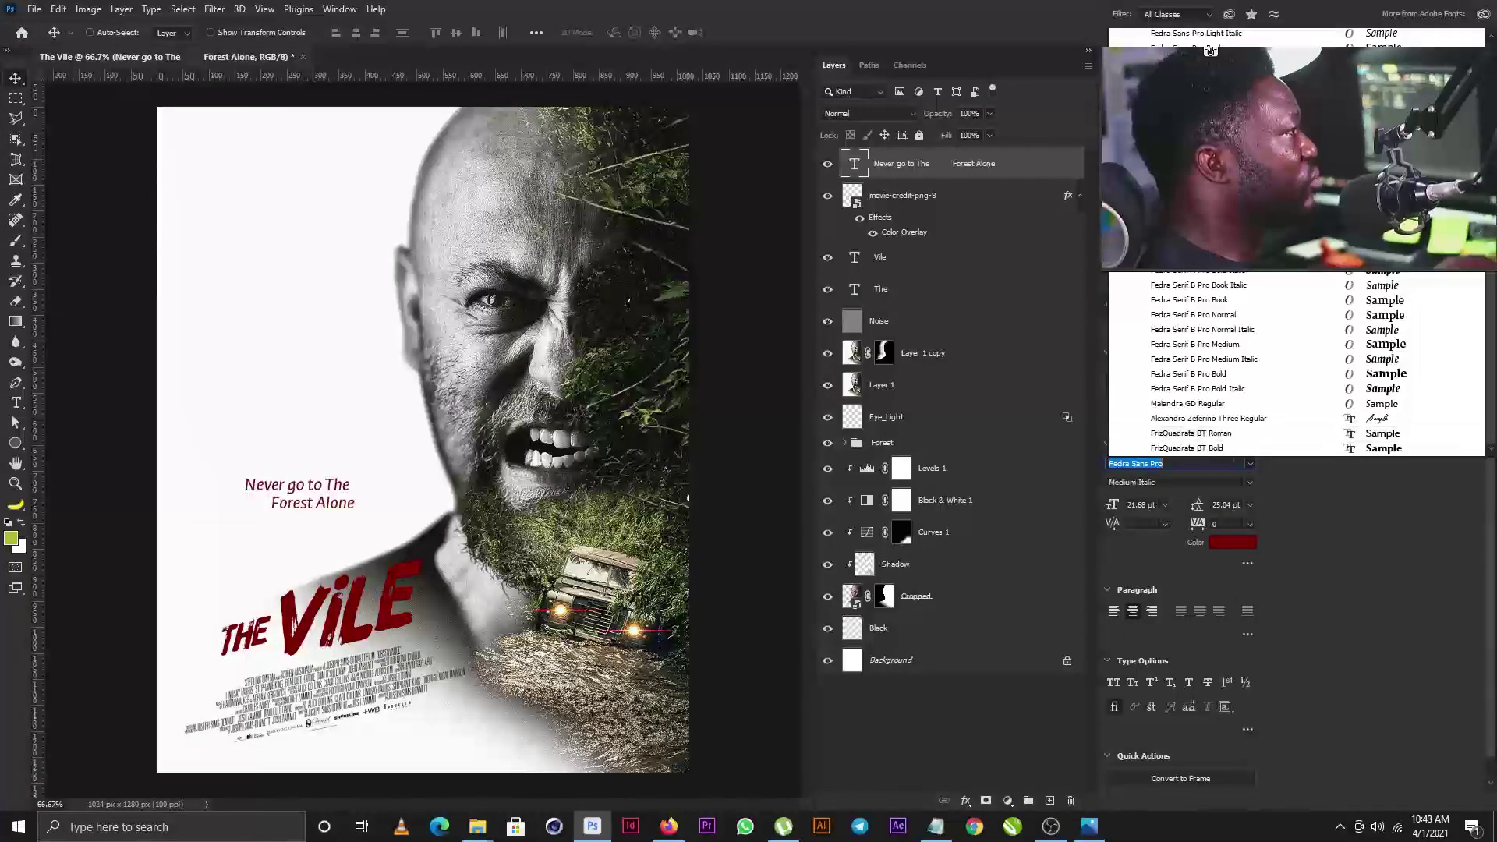
click(1210, 49)
key(ctrl+shift+k)
Color the tagline near-black and set its tracking to 200 and its leading to 35 pt
click(1218, 548)
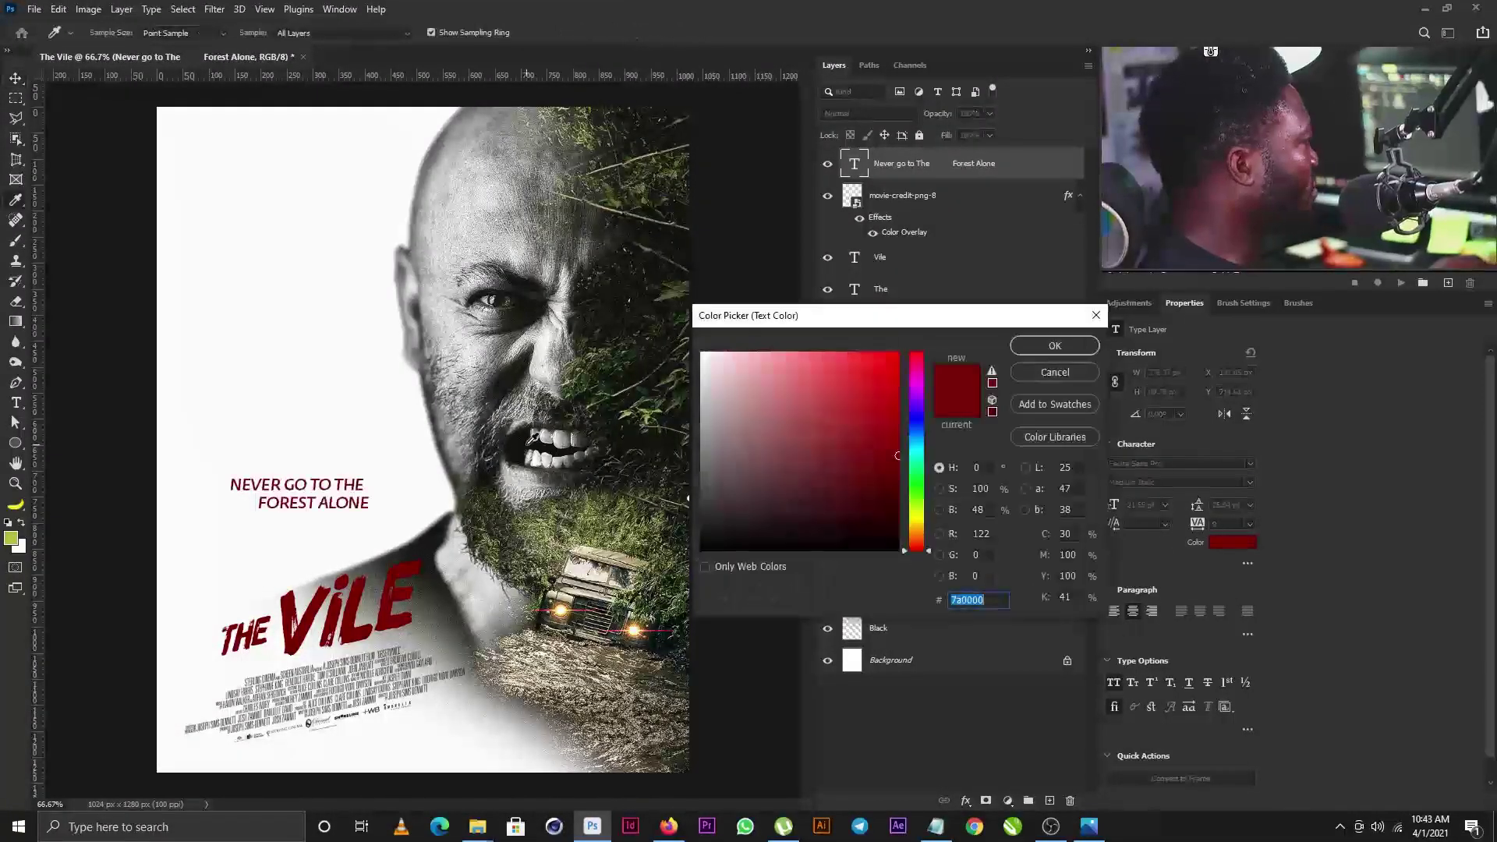
click(721, 561)
click(1050, 344)
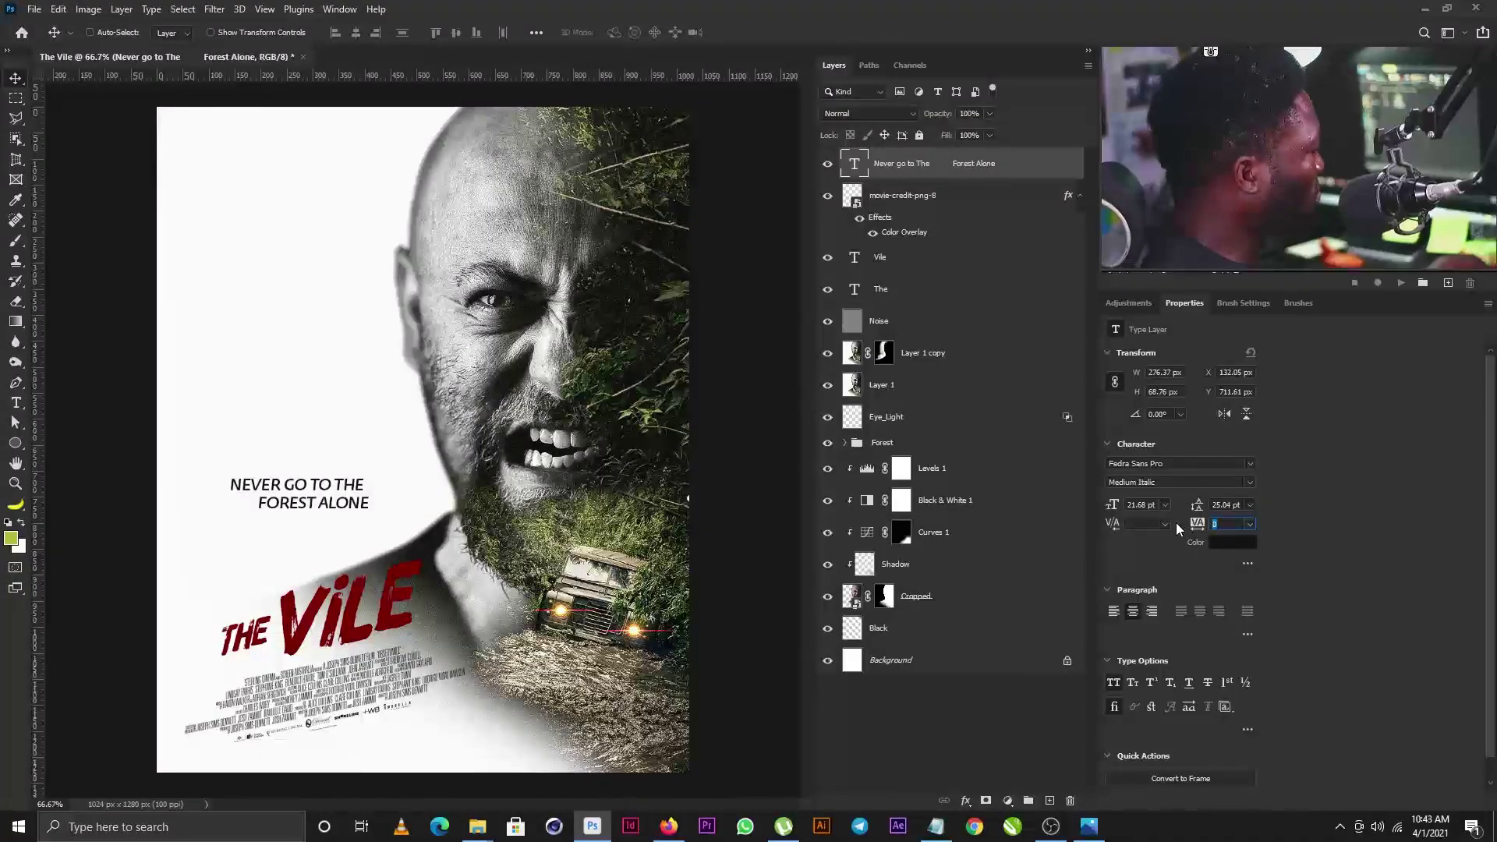
text(200)
key(Return)
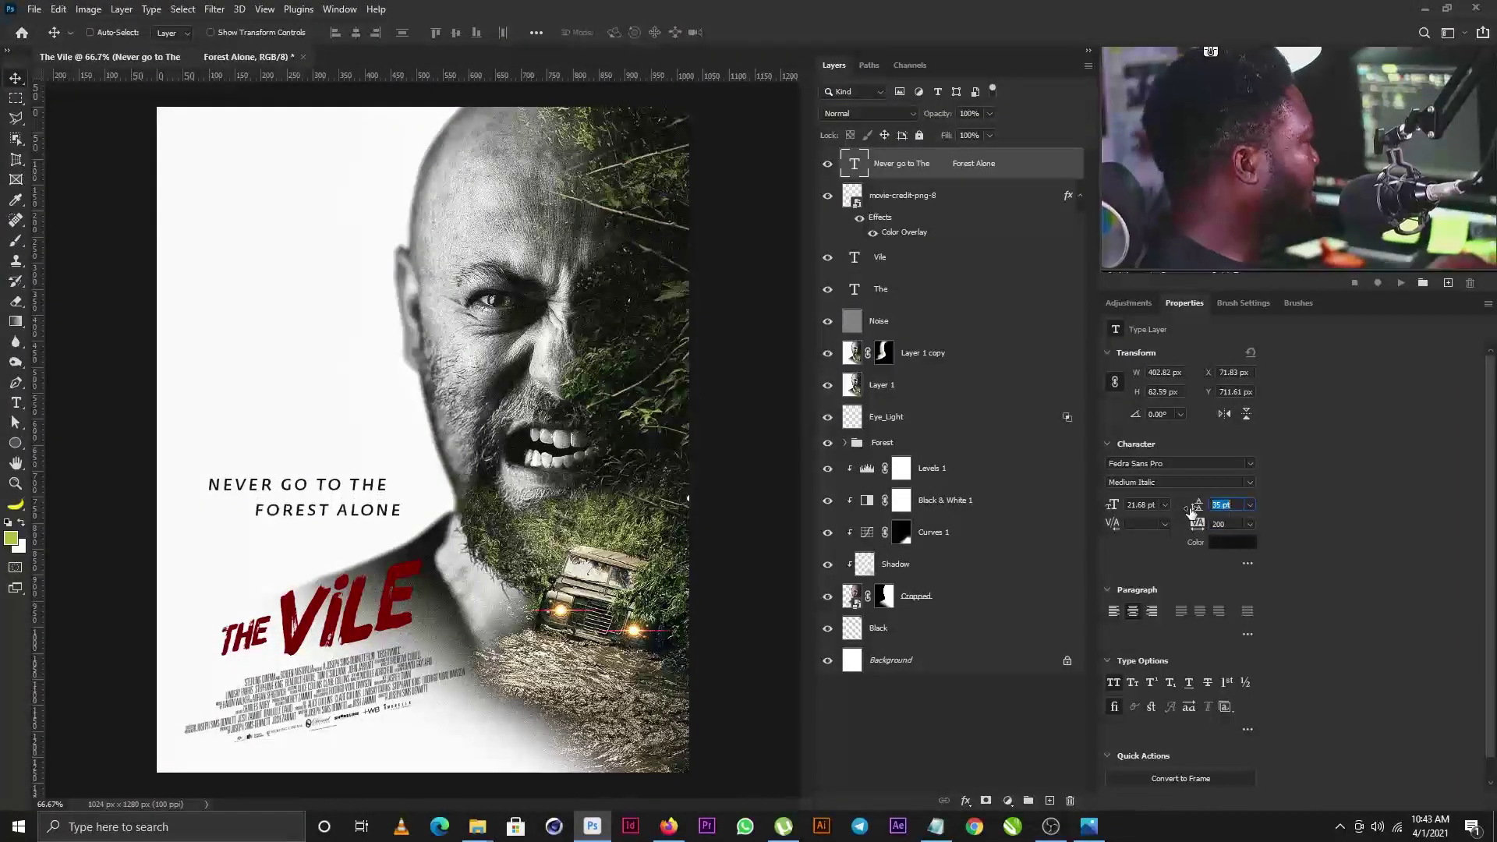
Scale the tagline down to about 73% and skew it upward to match the slope of the title
key(ctrl+t)
drag(191, 473, 222, 483)
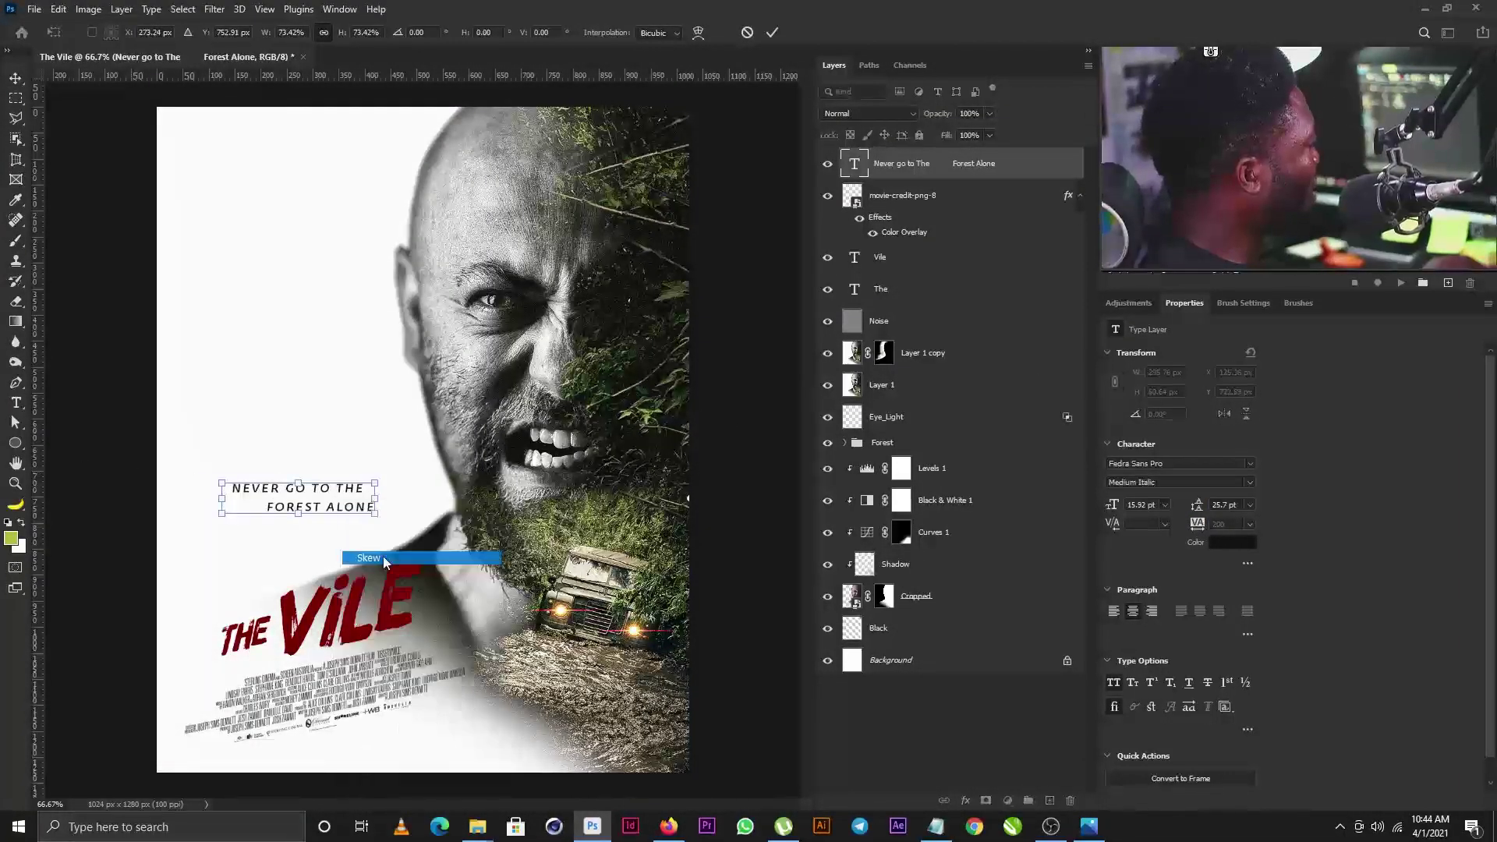
drag(382, 488, 380, 473)
key(Return)
Indent the tagline's second line, FOREST ALONE, further and nudge the whole tagline into place above the title
double_click(312, 481)
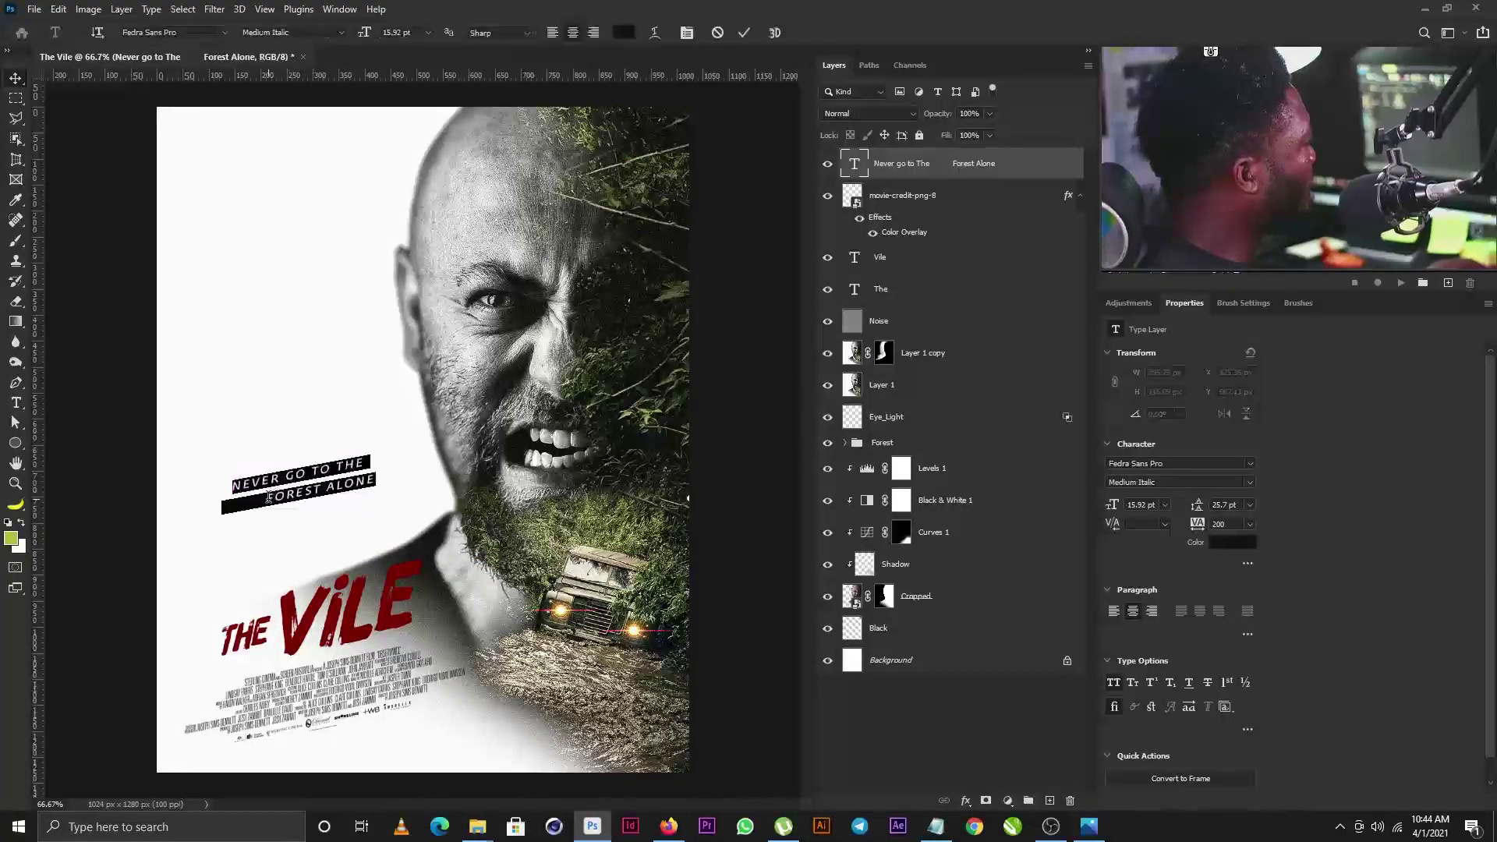
click(268, 496)
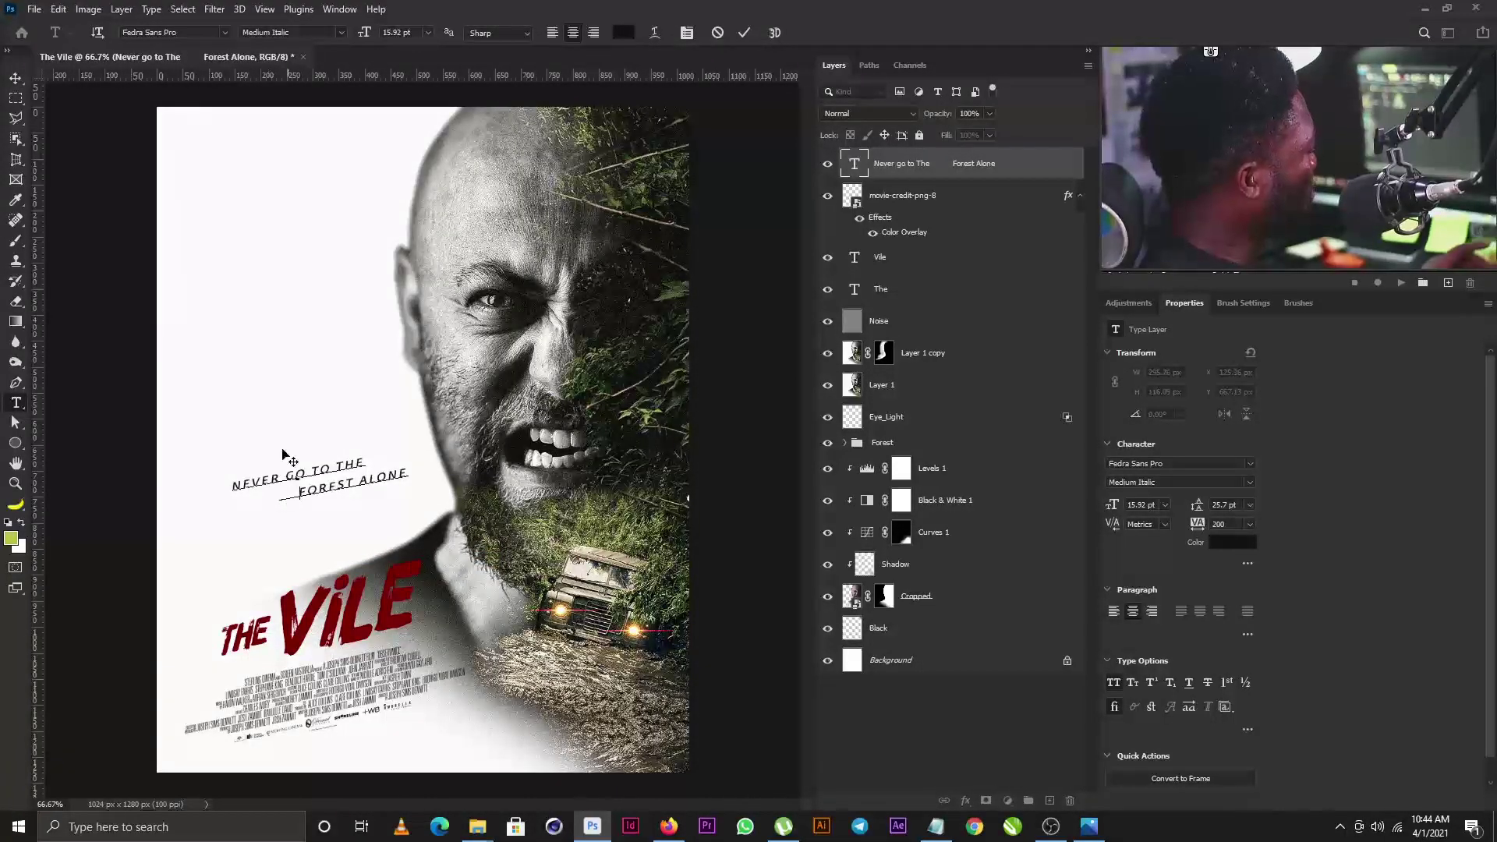
click(15, 78)
mouse_move(308, 438)
mouse_down()
mouse_move(337, 425)
mouse_move(301, 455)
mouse_up()
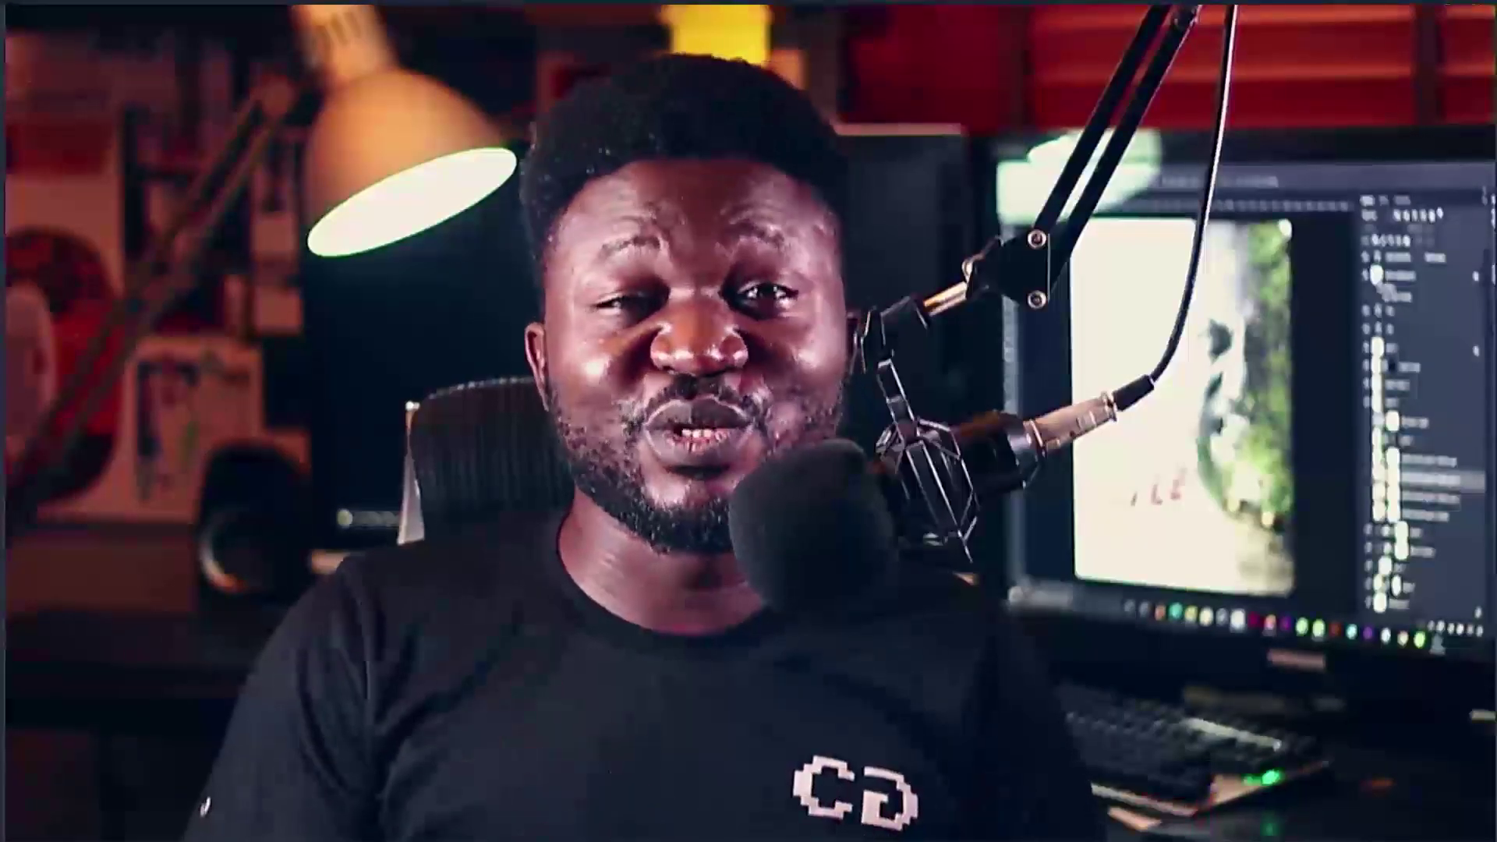